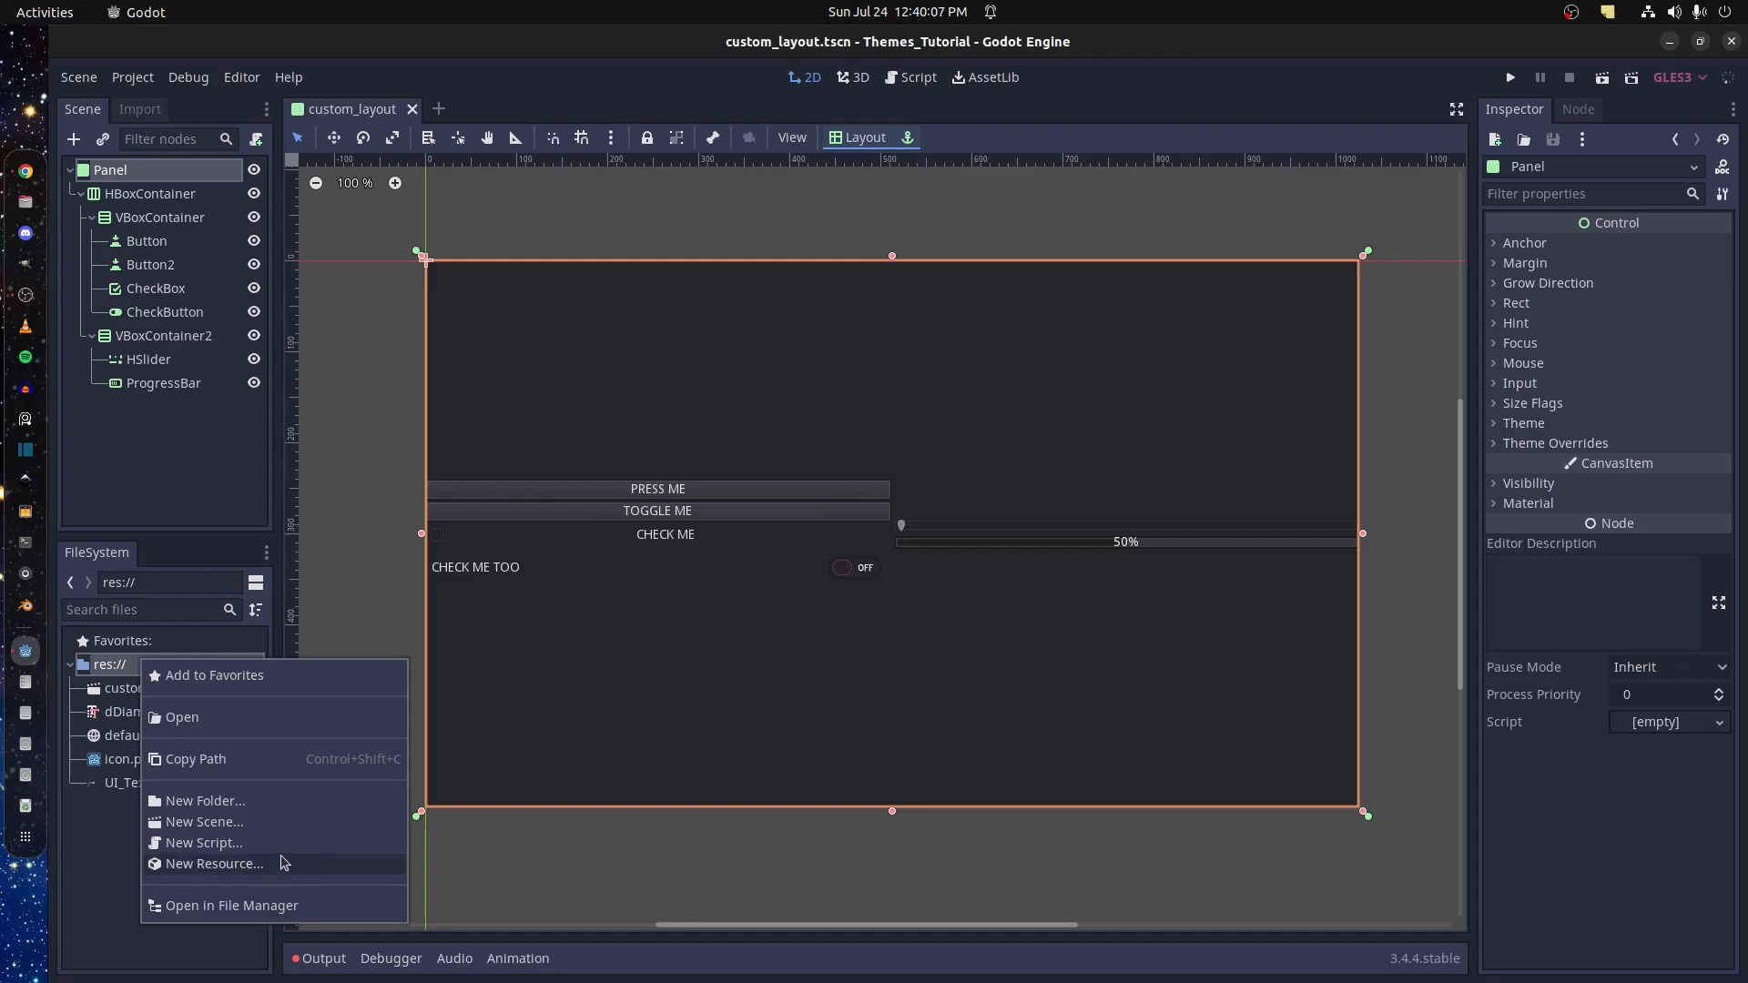
# Assign a new Theme resource to the root Panel node and open it for editing
pyautogui.write('the')
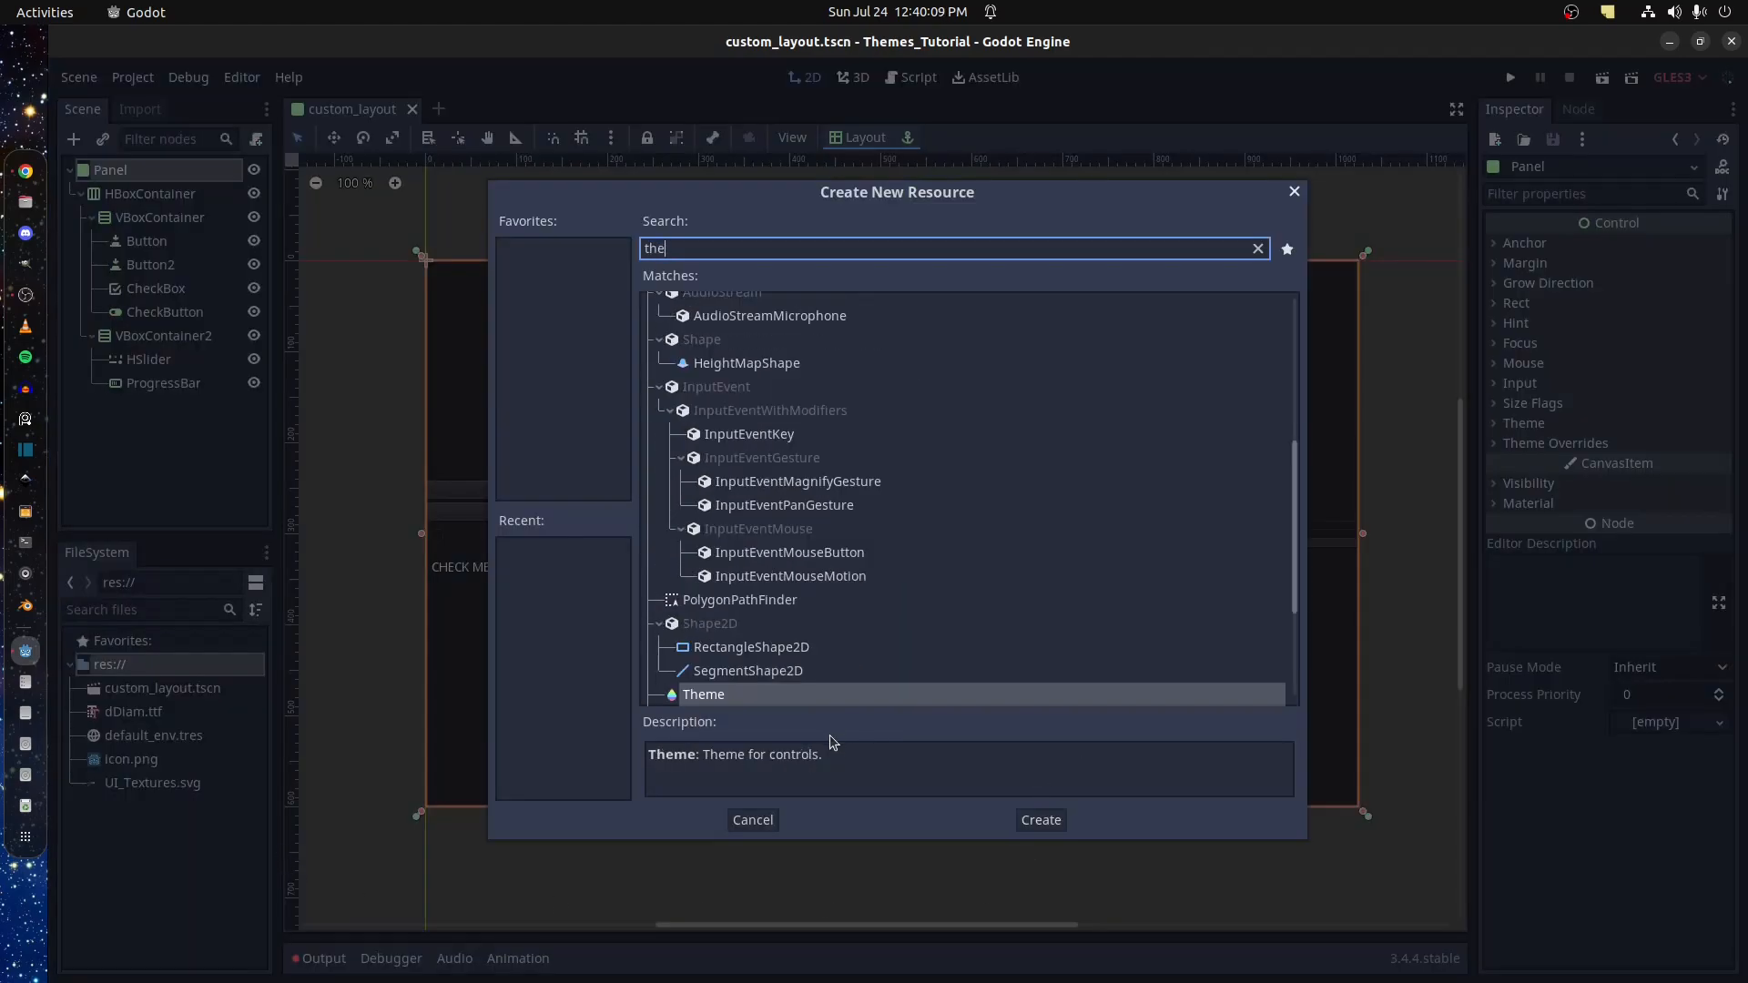
pyautogui.click(753, 820)
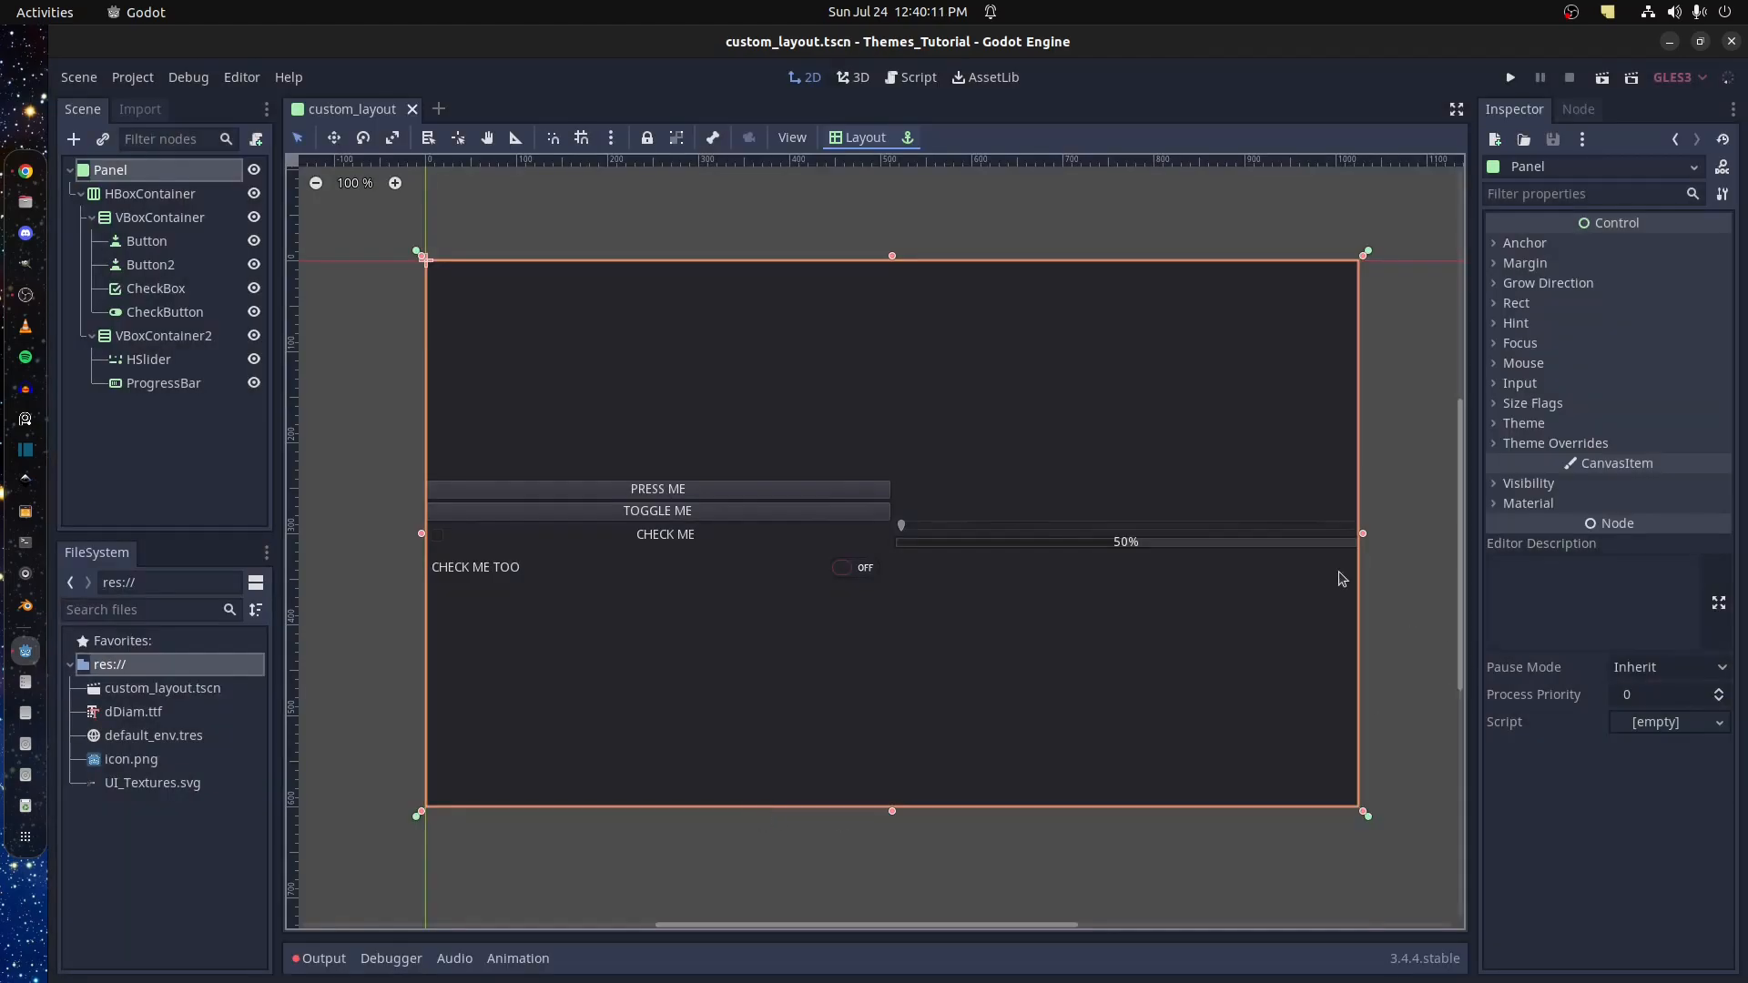
pyautogui.click(109, 194)
pyautogui.click(118, 172)
pyautogui.click(1500, 426)
pyautogui.click(1678, 446)
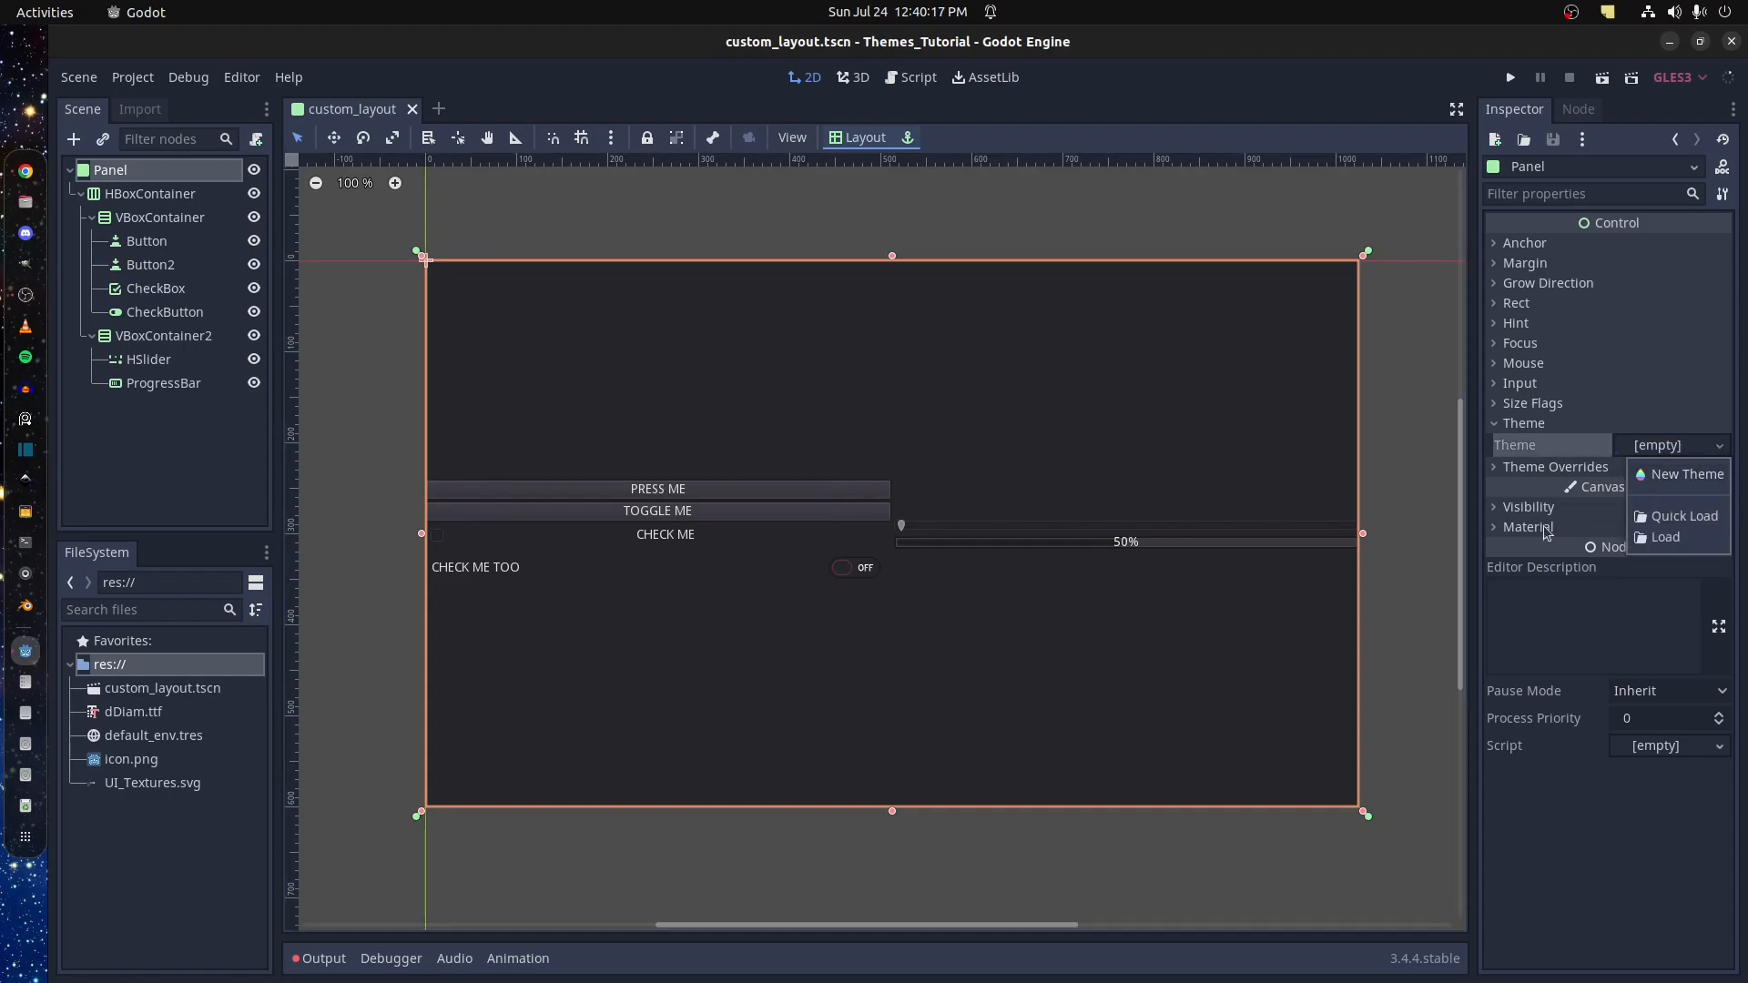
pyautogui.click(1673, 477)
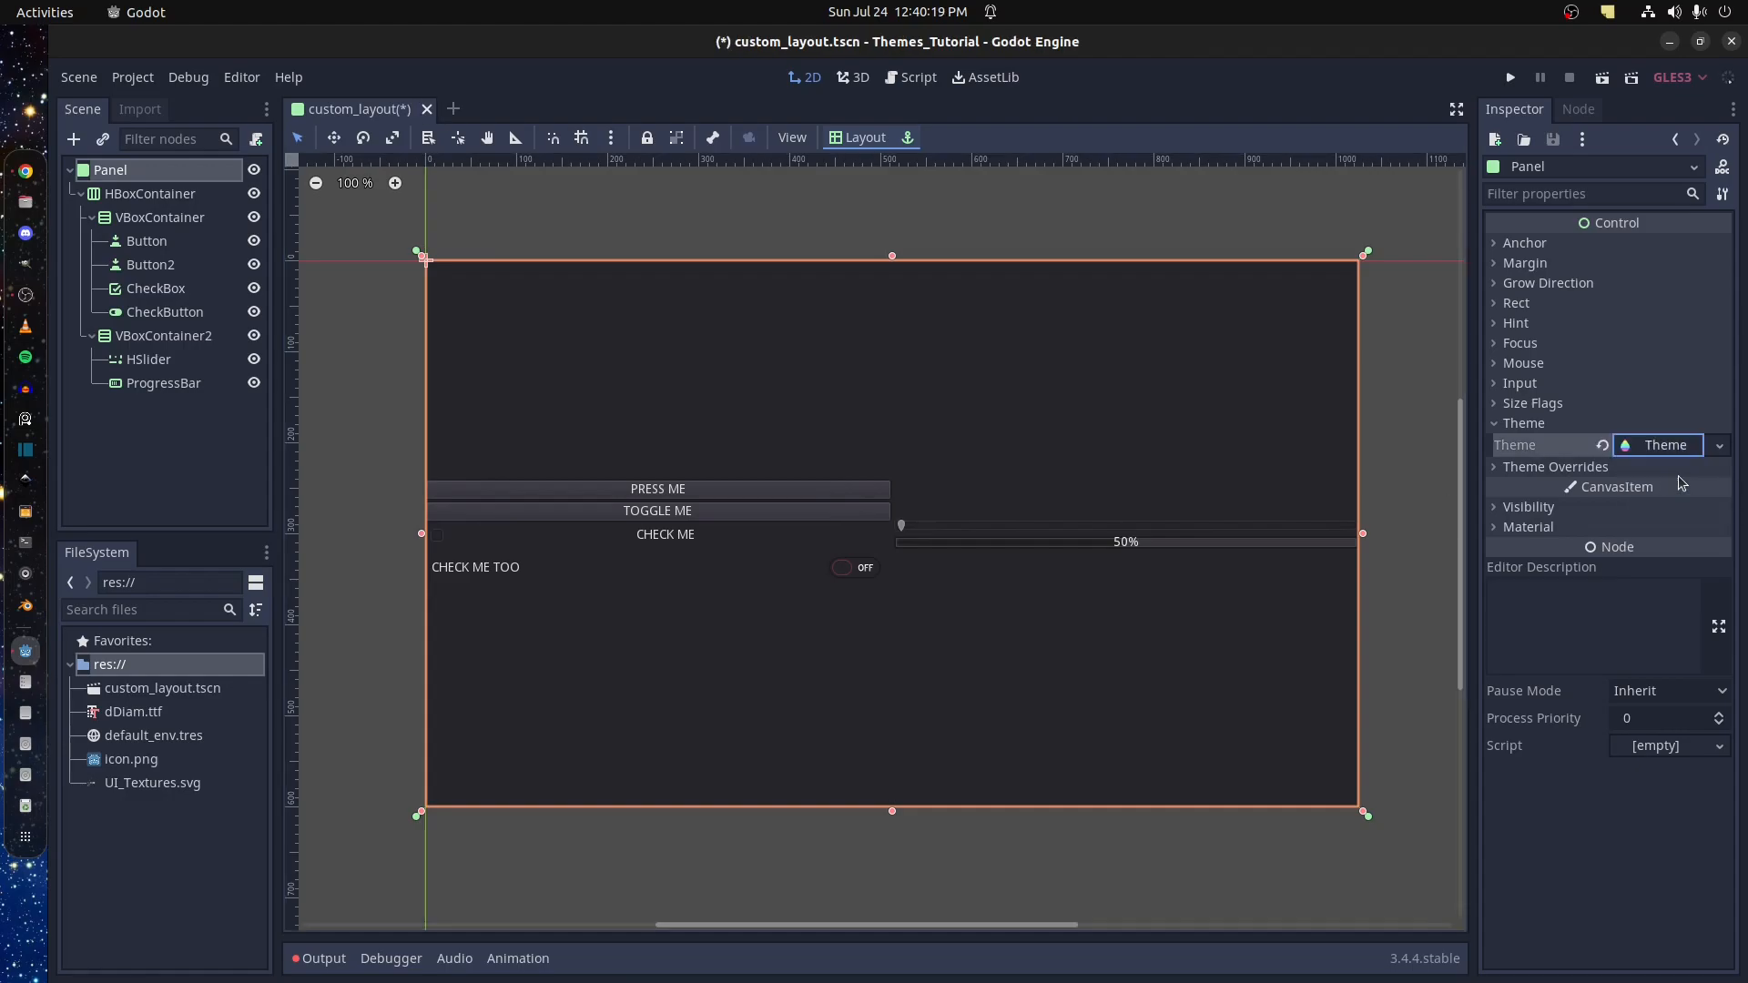
pyautogui.click(1654, 453)
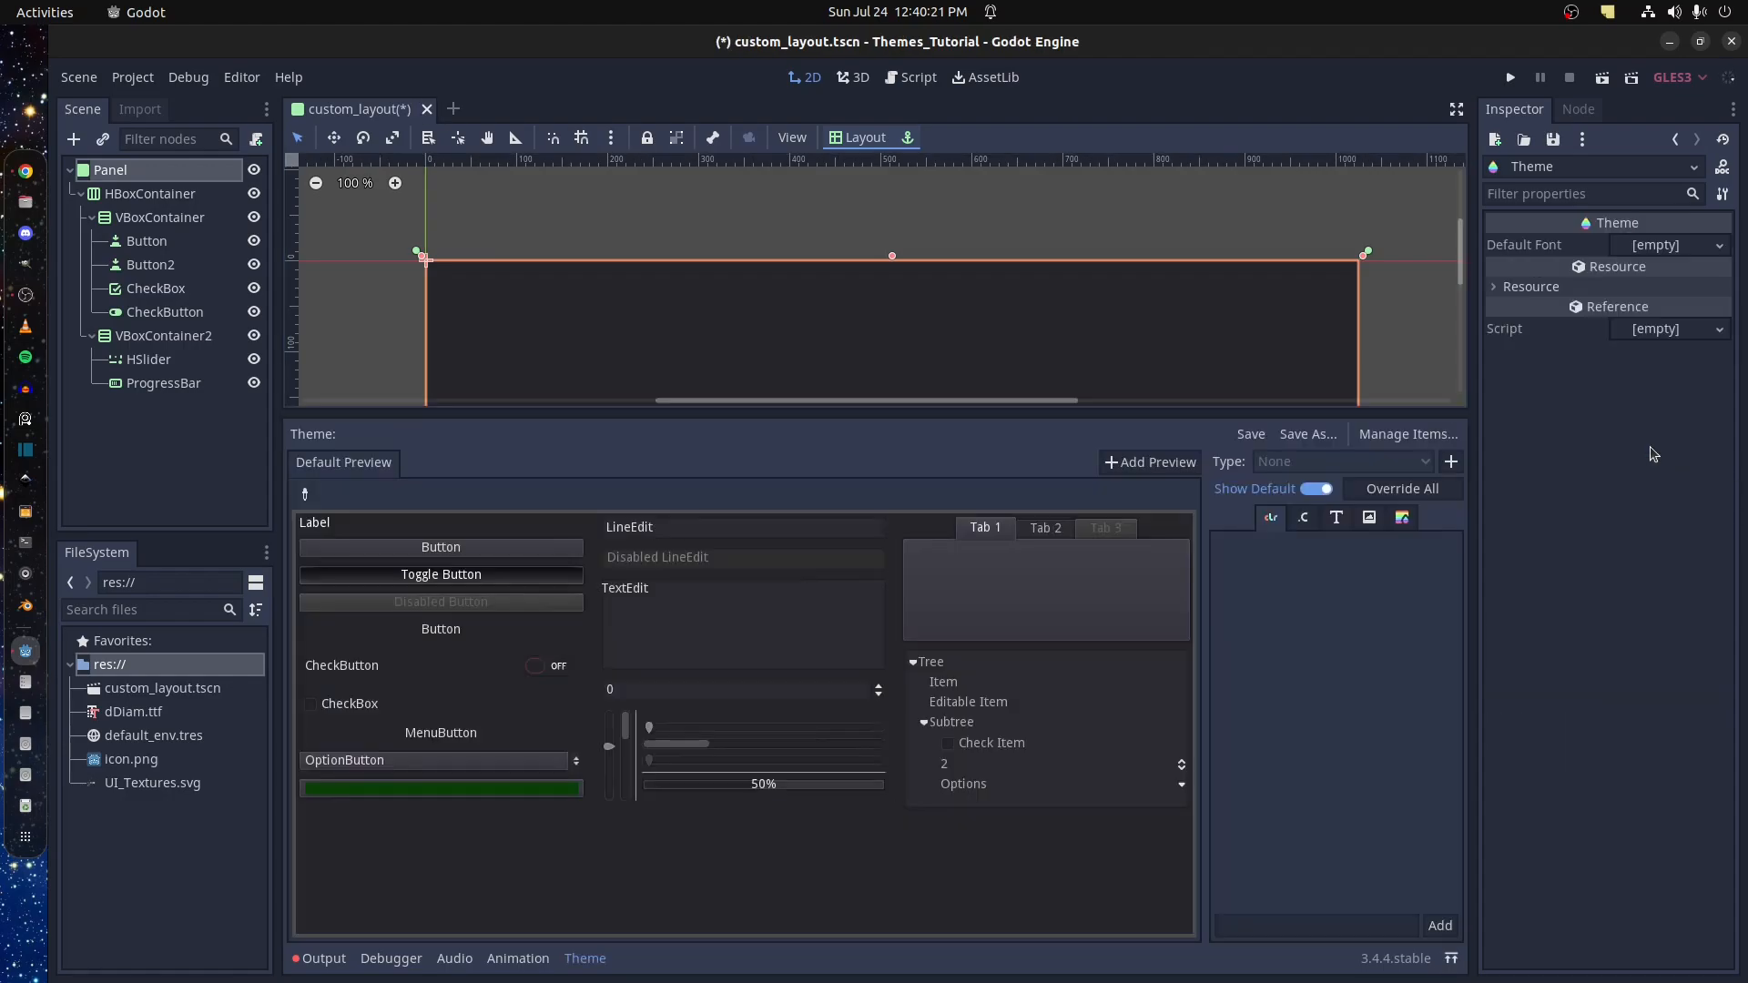
# Add the custom_layout.tscn scene as a preview in the theme editor
pyautogui.moveTo(813, 414); pyautogui.dragTo(813, 290)
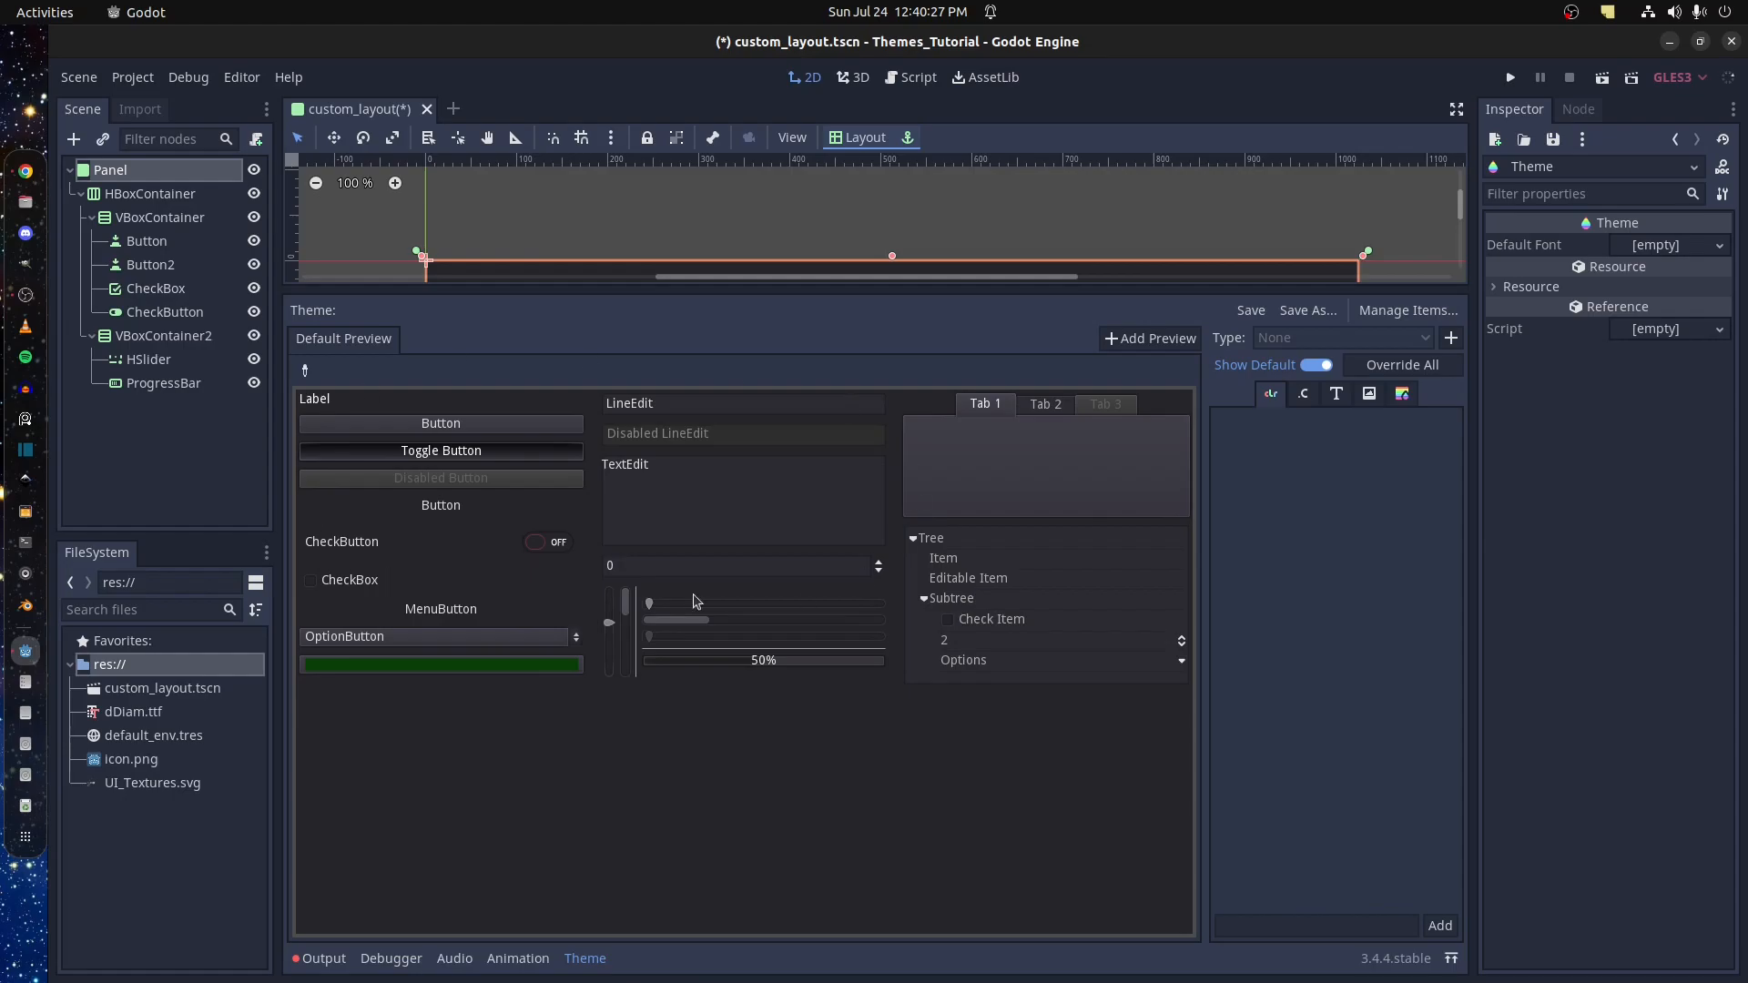
pyautogui.click(686, 474)
pyautogui.moveTo(859, 288); pyautogui.dragTo(1091, 496)
pyautogui.click(1117, 539)
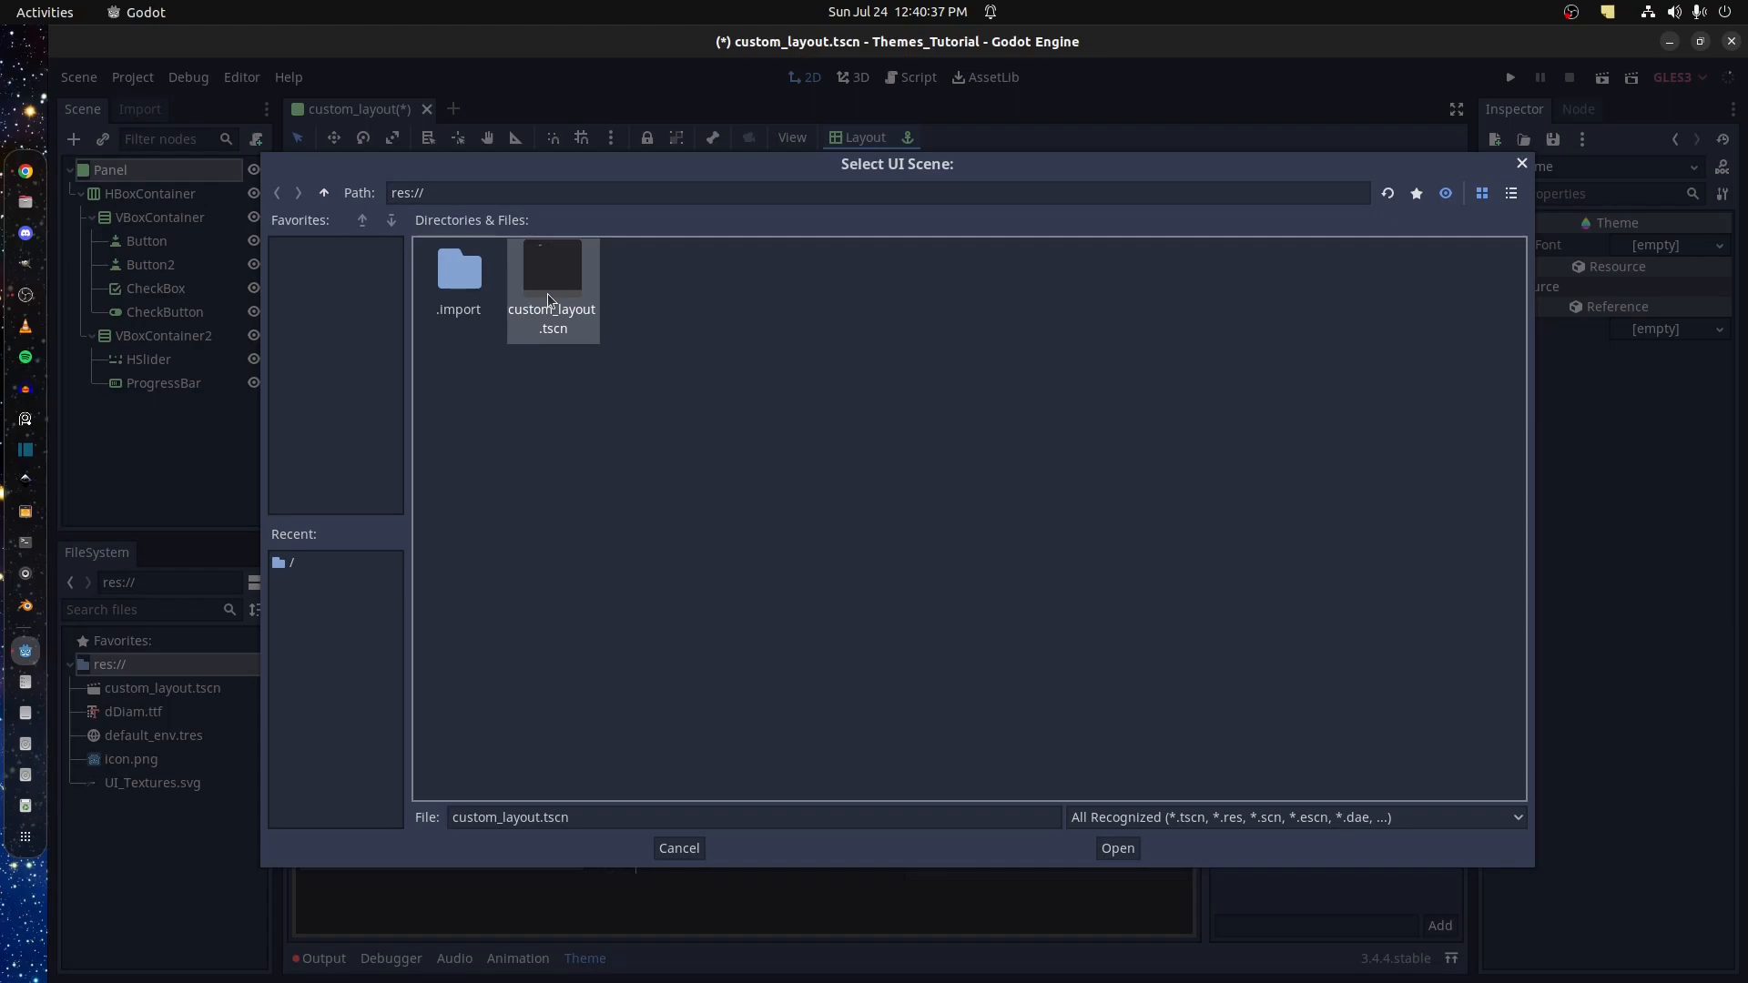
pyautogui.doubleClick(548, 293)
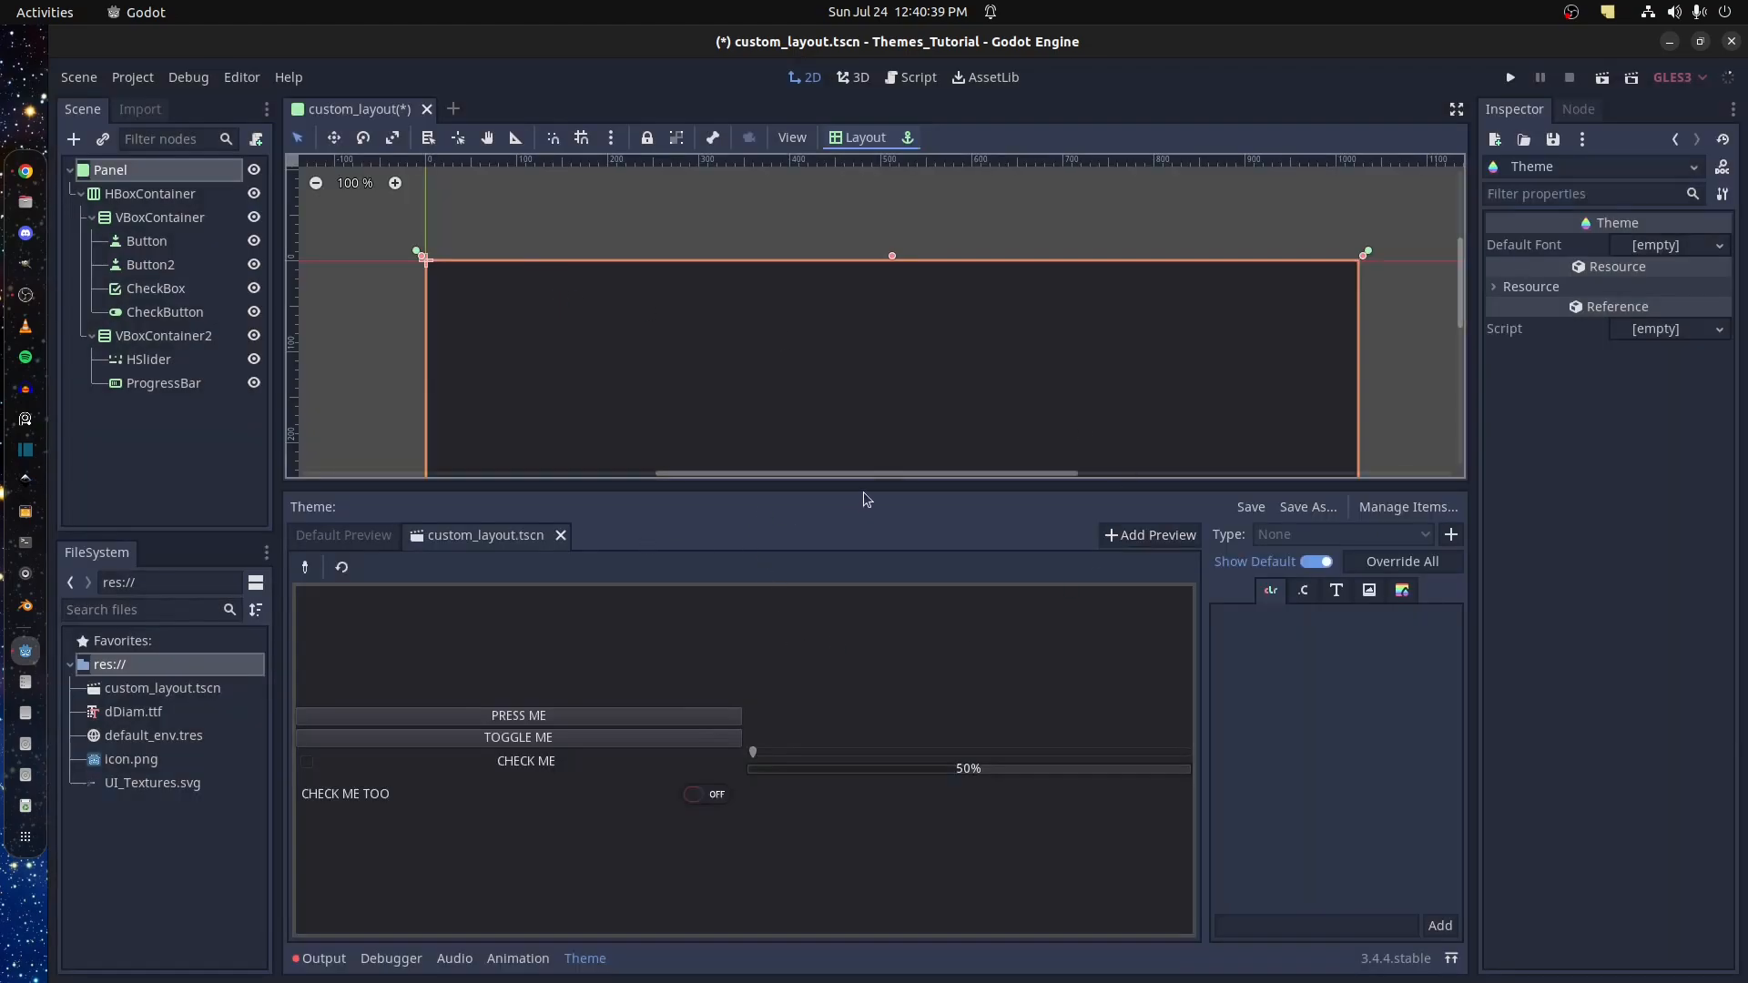
pyautogui.moveTo(861, 496); pyautogui.dragTo(853, 675)
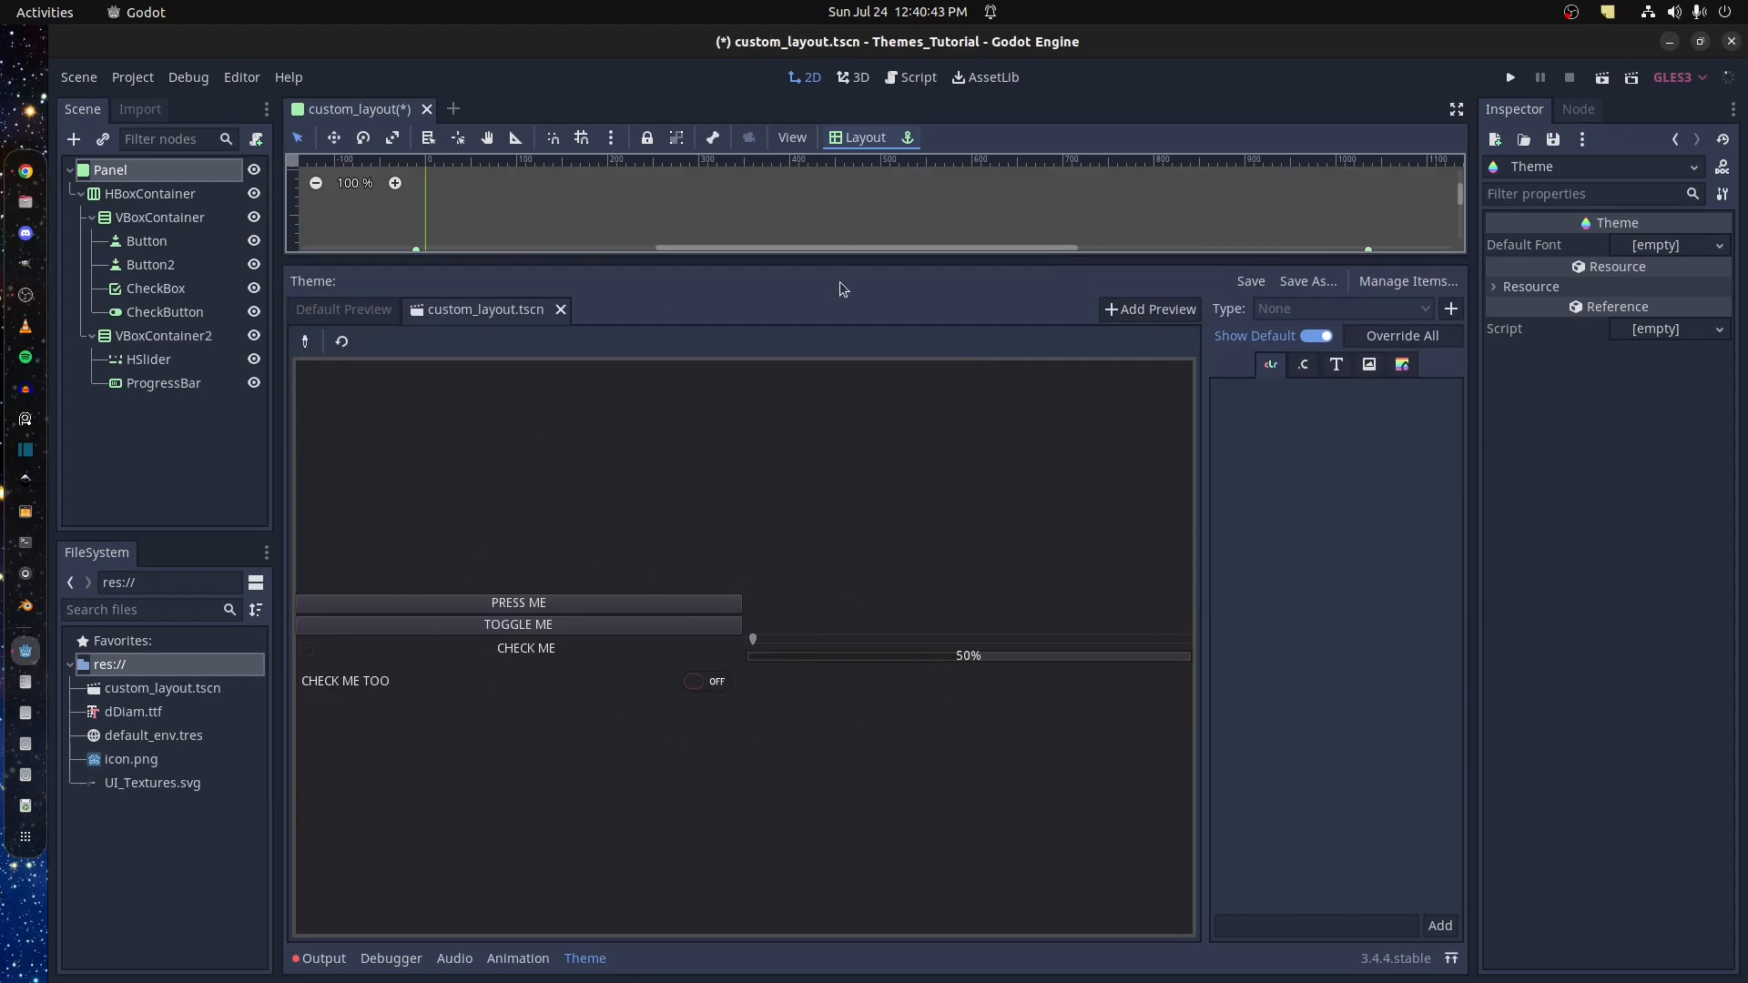
pyautogui.moveTo(863, 258); pyautogui.dragTo(863, 542)
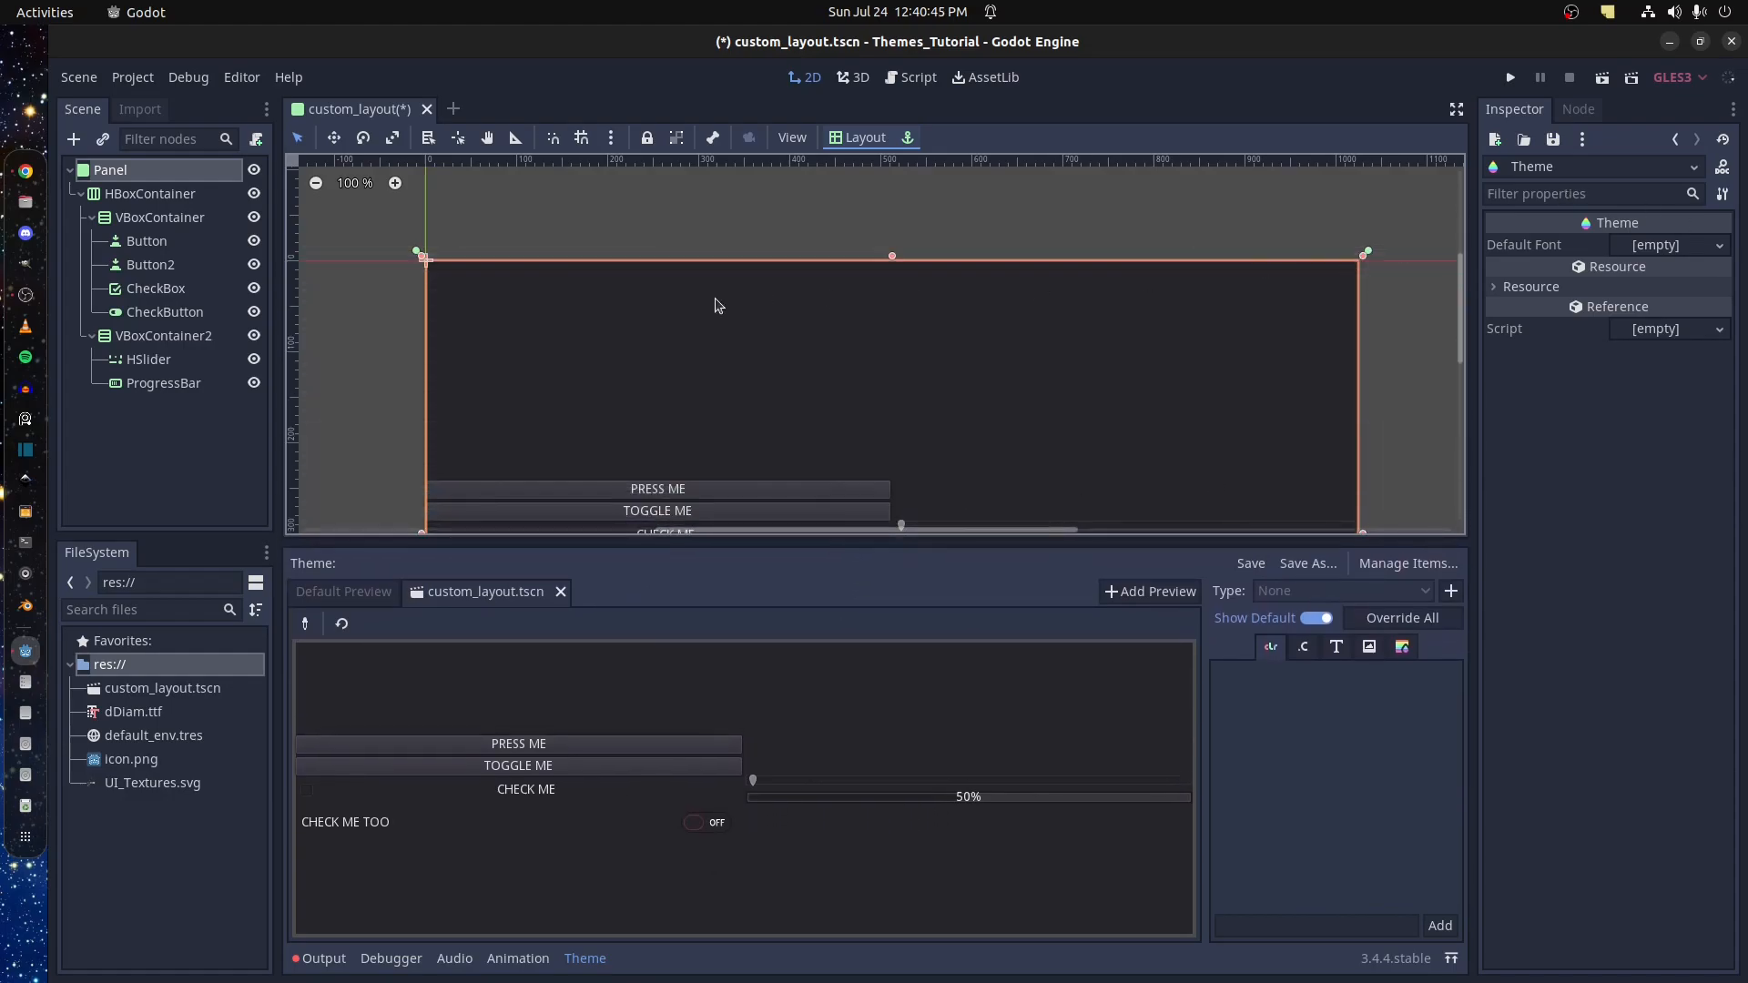
# Save the root Panel's theme in the project folder as new_theme.tres
pyautogui.click(99, 175)
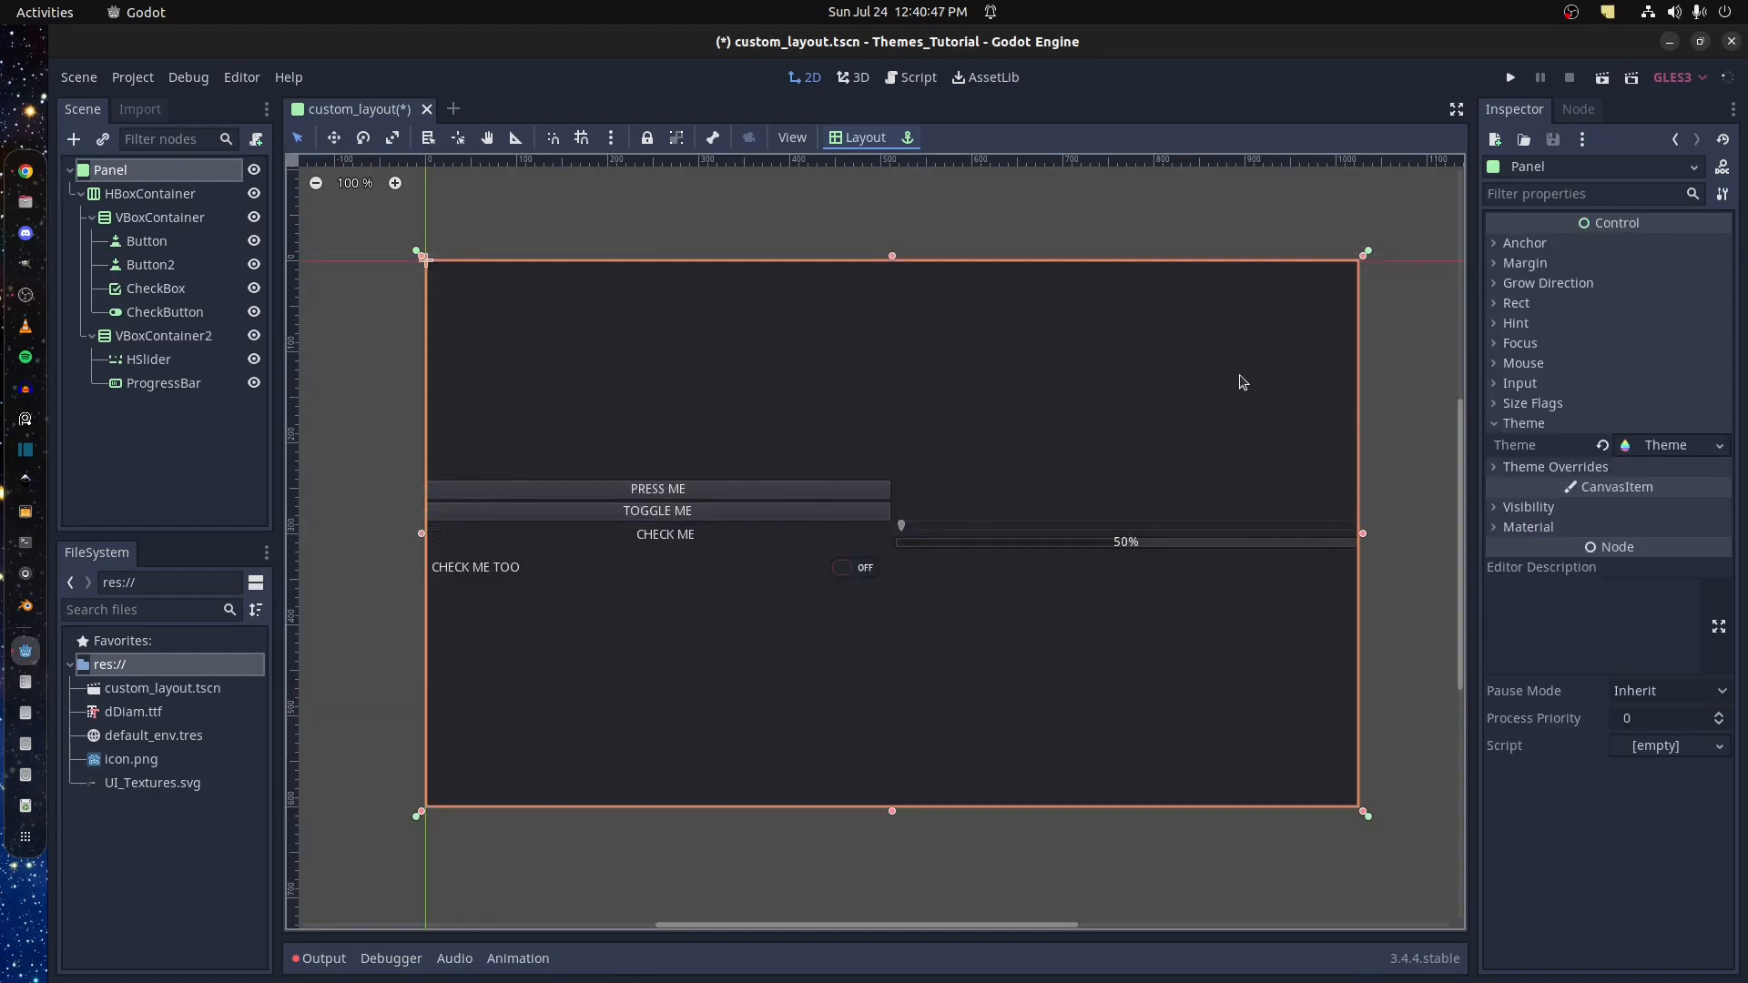
pyautogui.click(1717, 448)
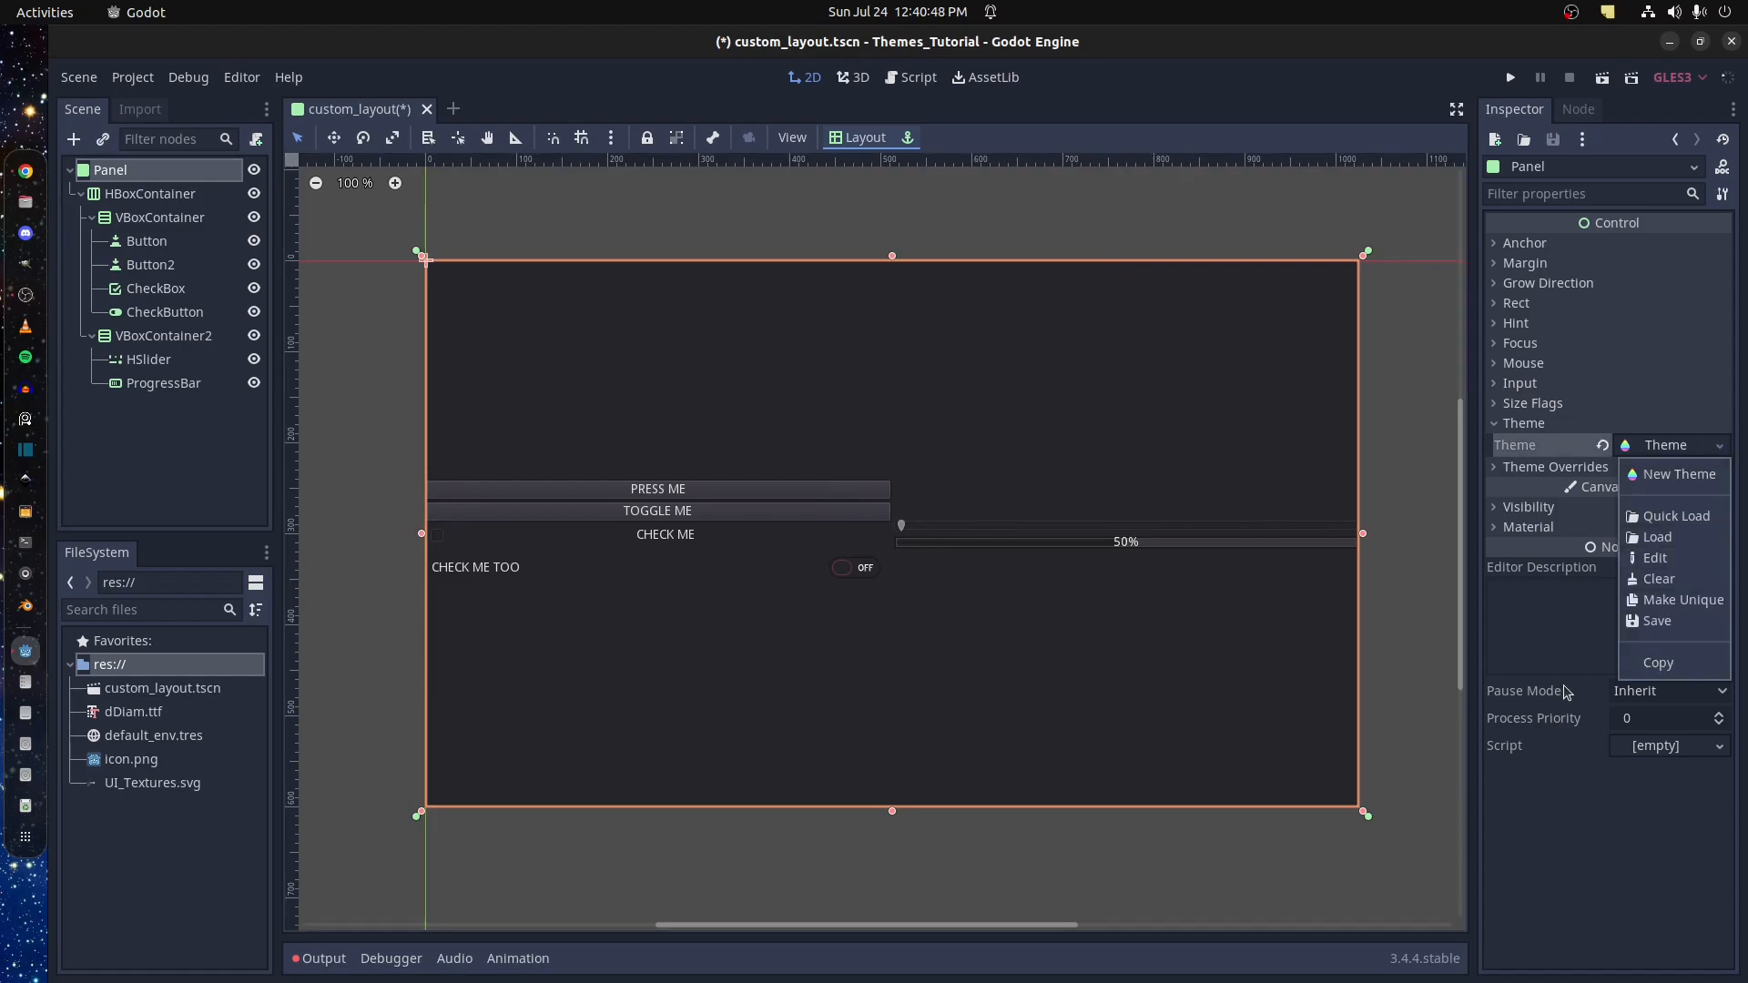
pyautogui.click(1696, 625)
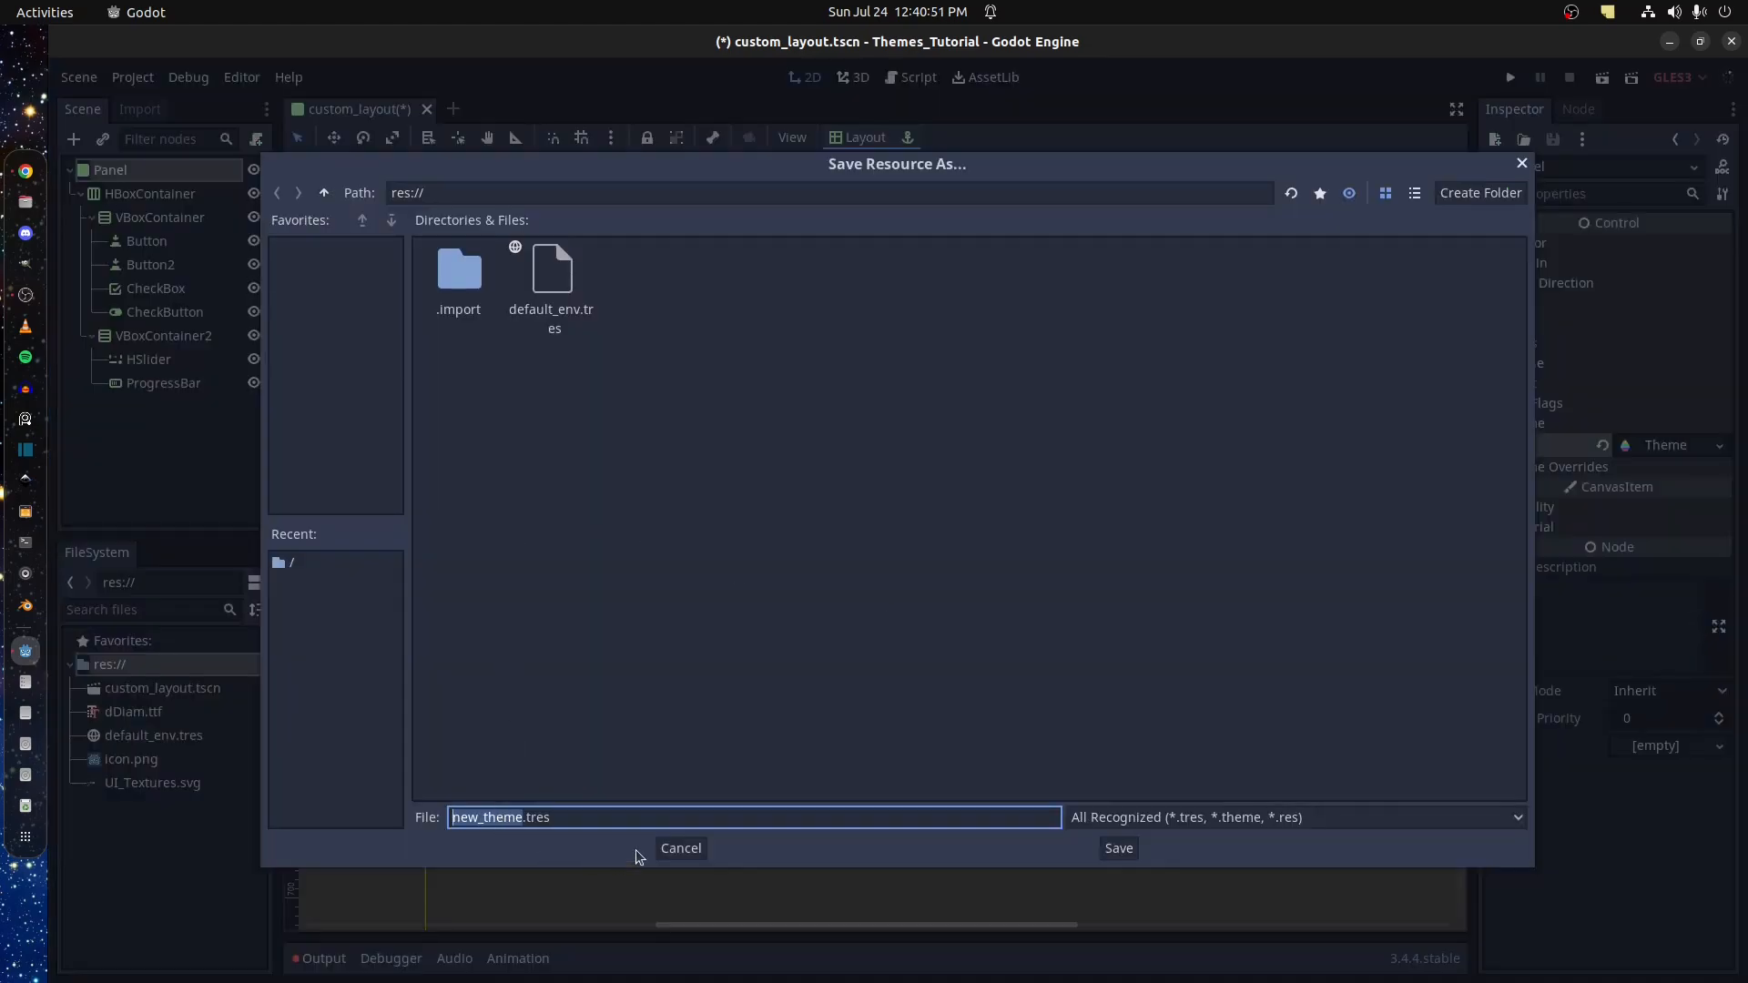
pyautogui.click(1116, 848)
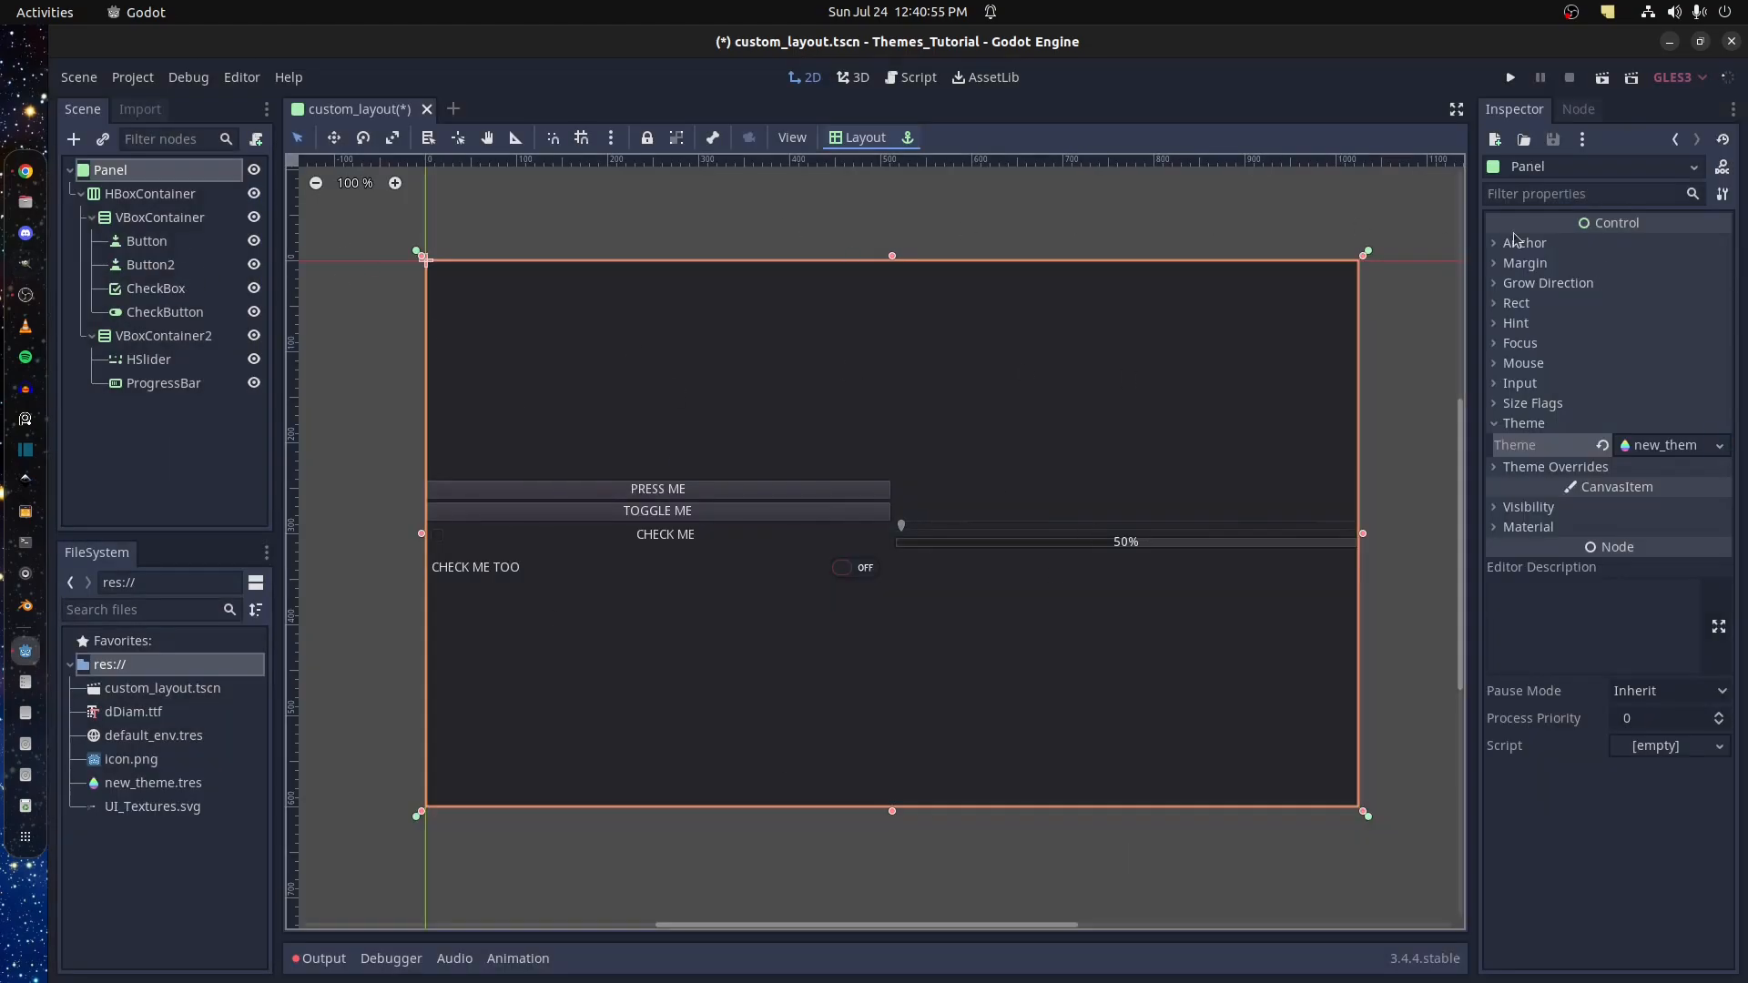
# Open new_theme.tres for editing and try out the CHECK ME TOO switch in the custom_layout.tscn preview
pyautogui.click(1689, 443)
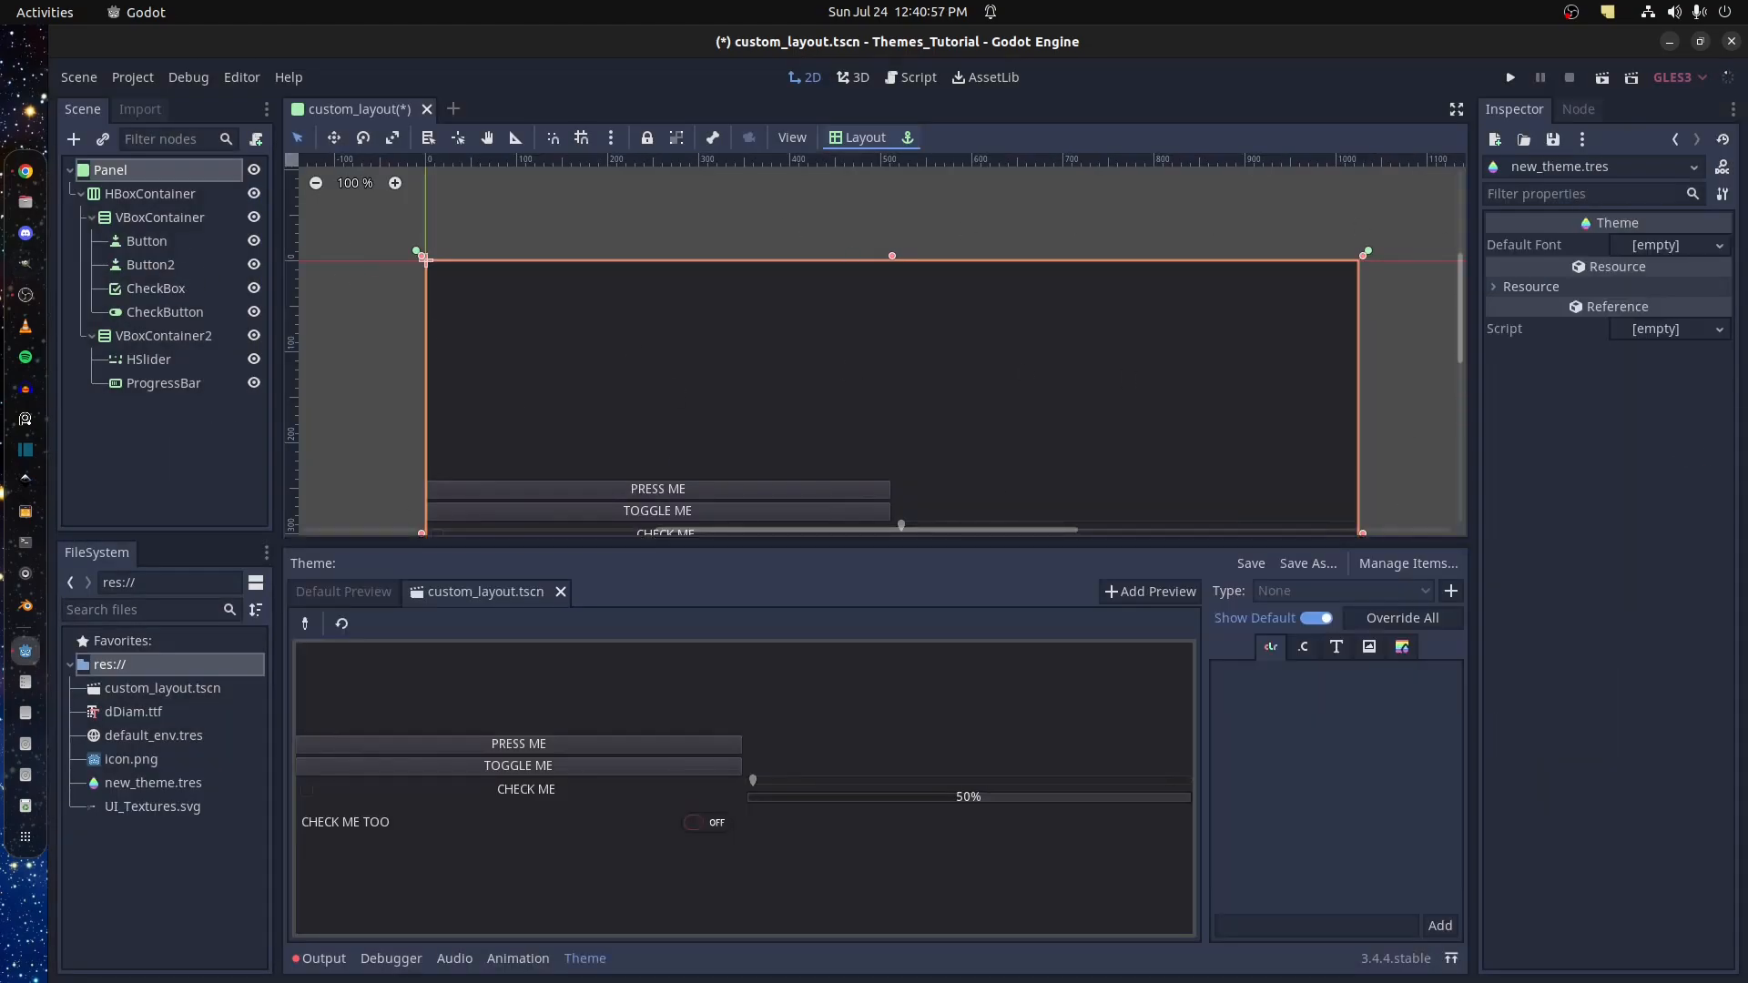
pyautogui.moveTo(895, 543); pyautogui.dragTo(895, 321)
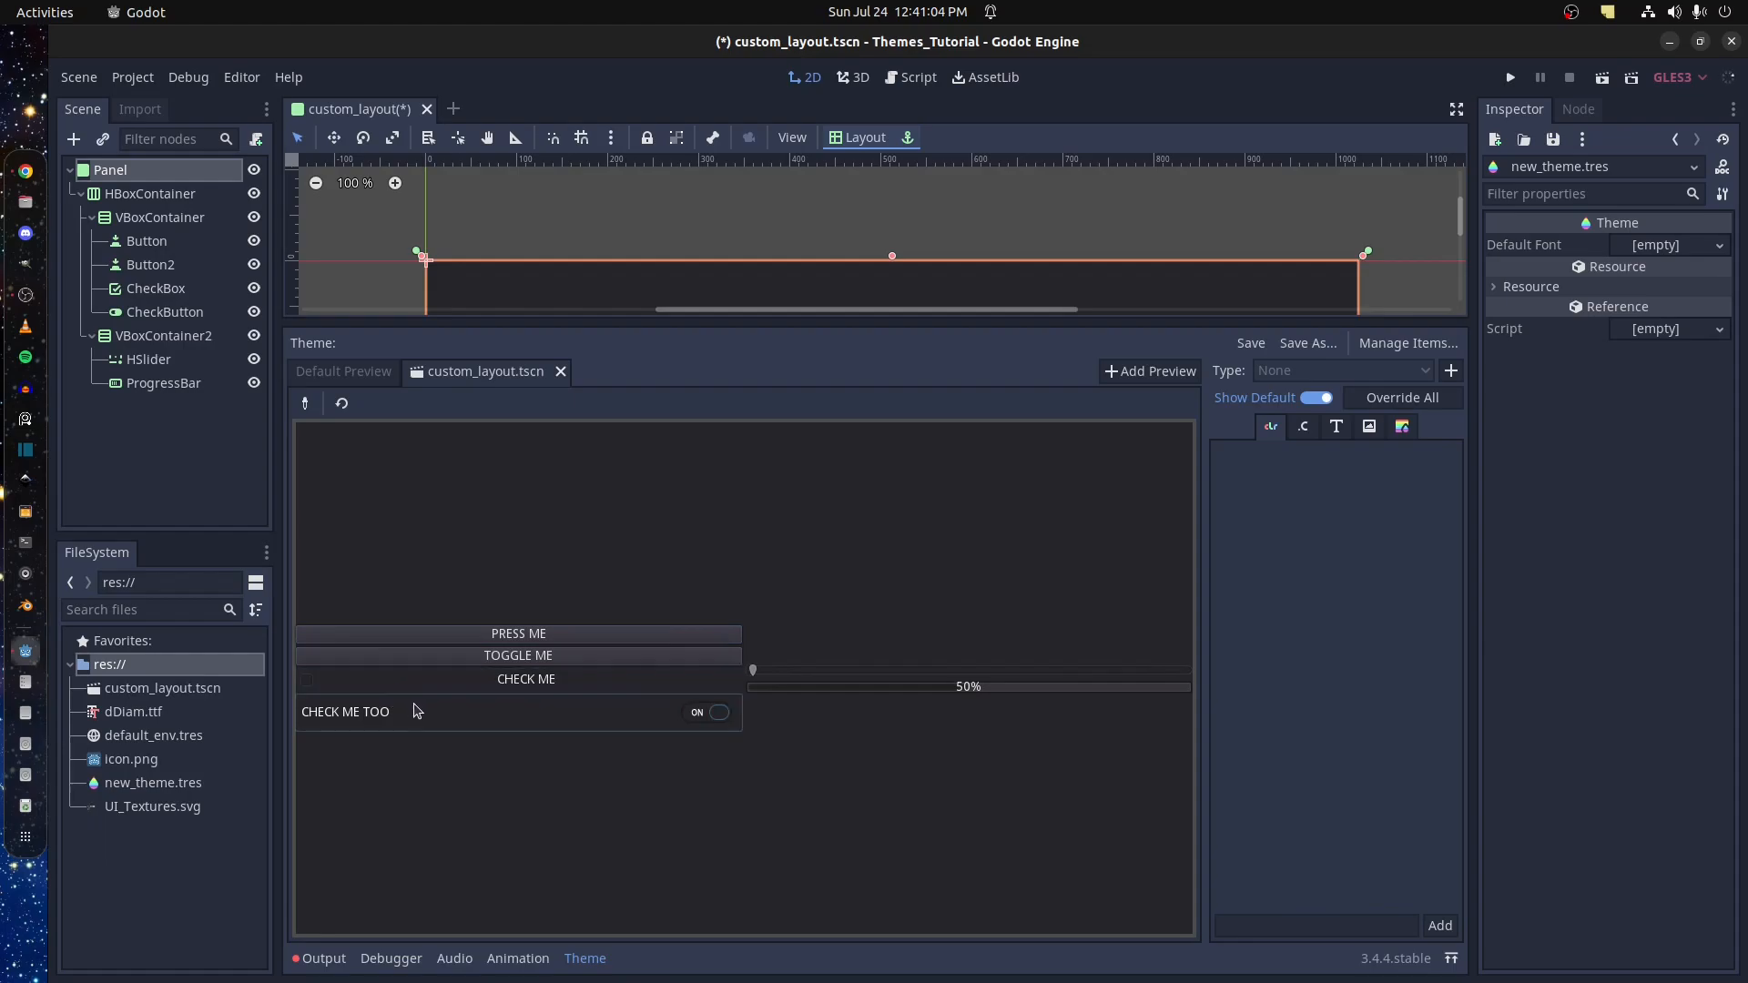
pyautogui.click(577, 717)
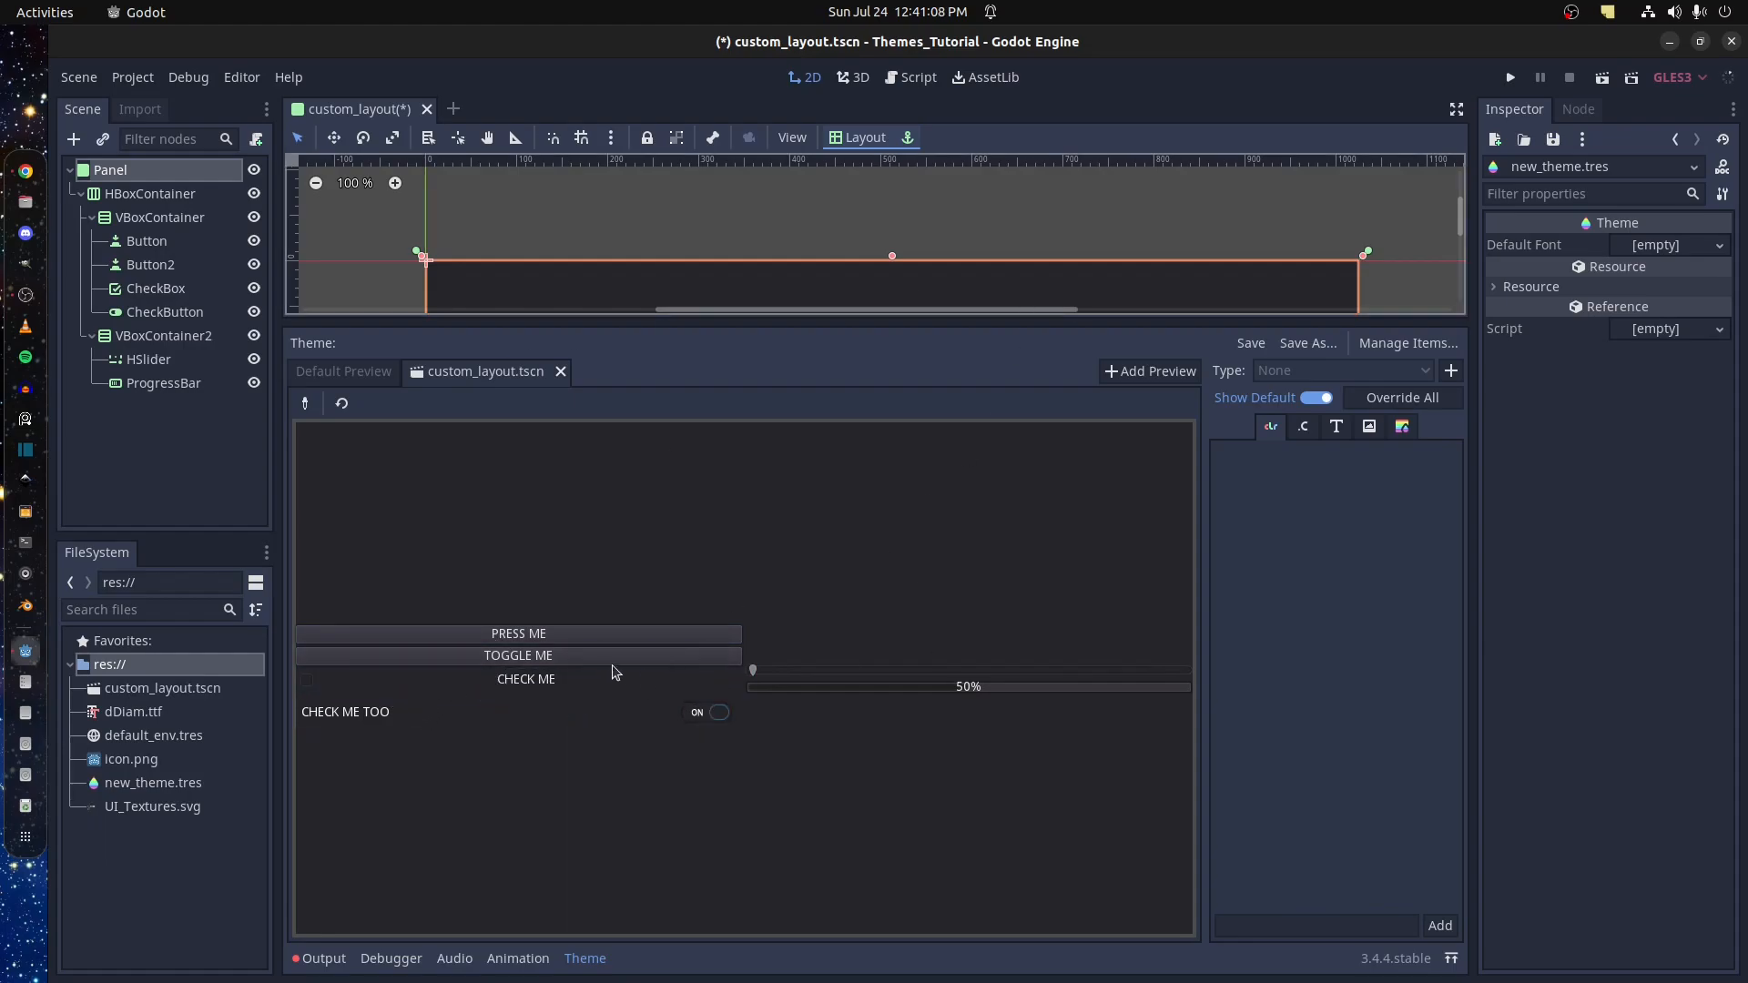
pyautogui.click(306, 404)
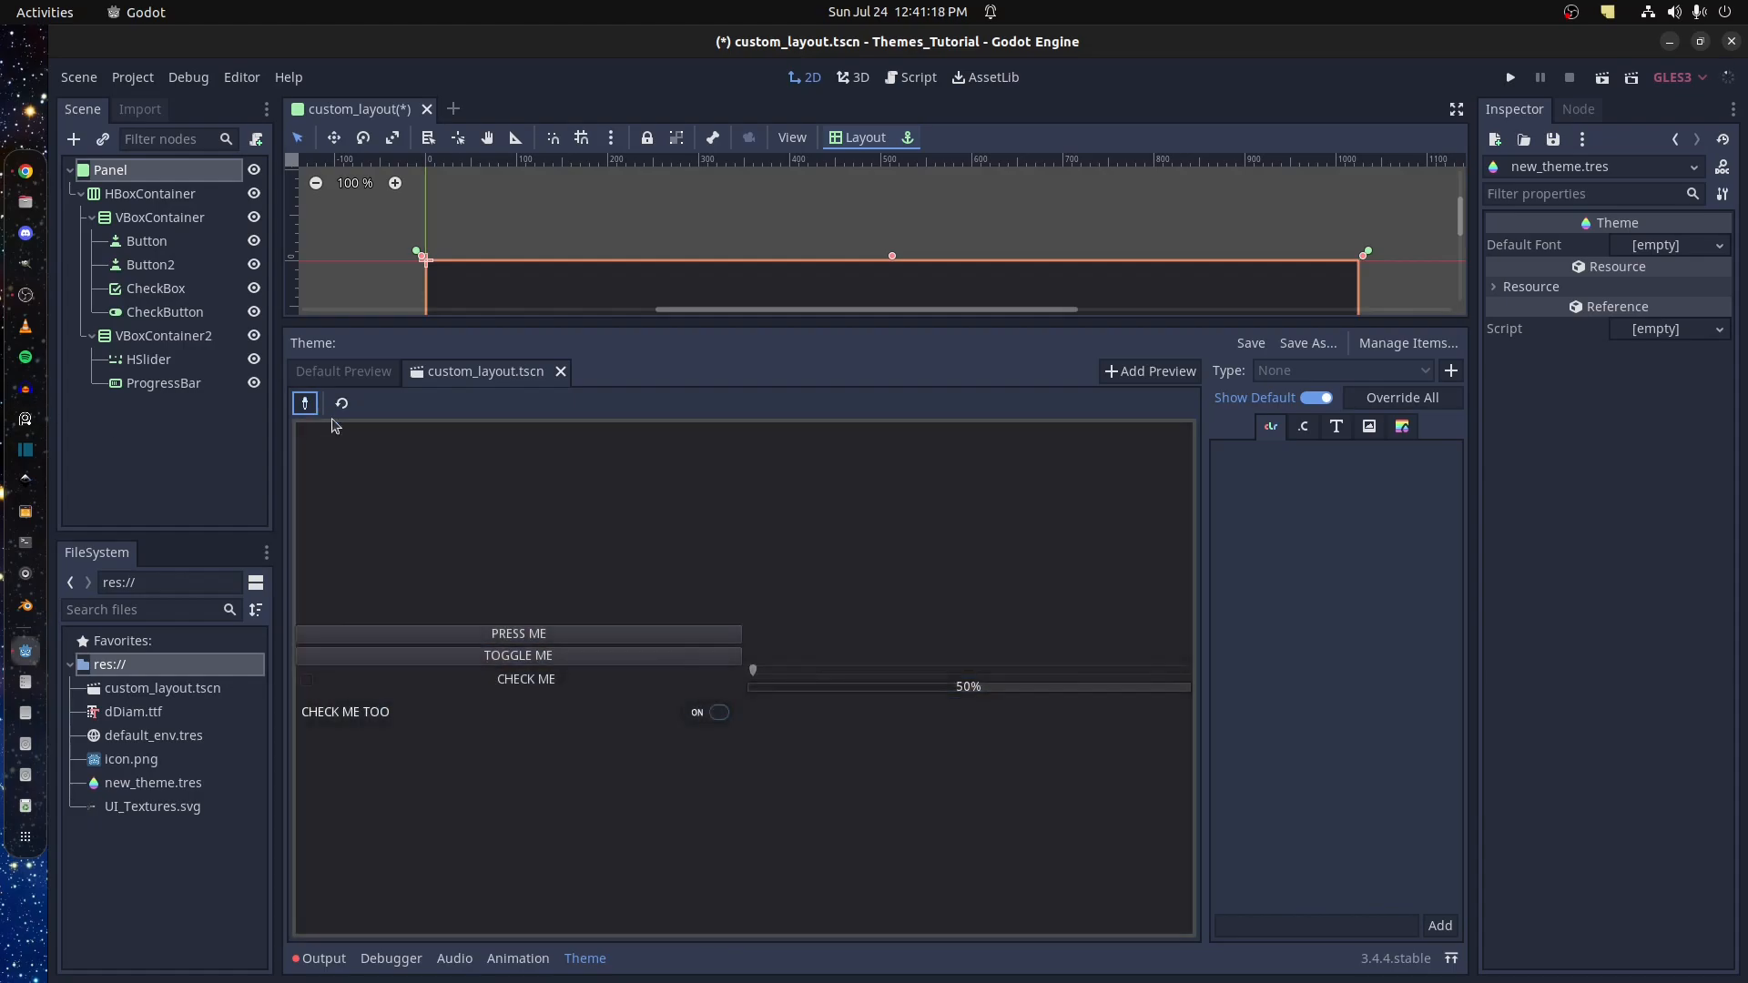
pyautogui.click(1451, 370)
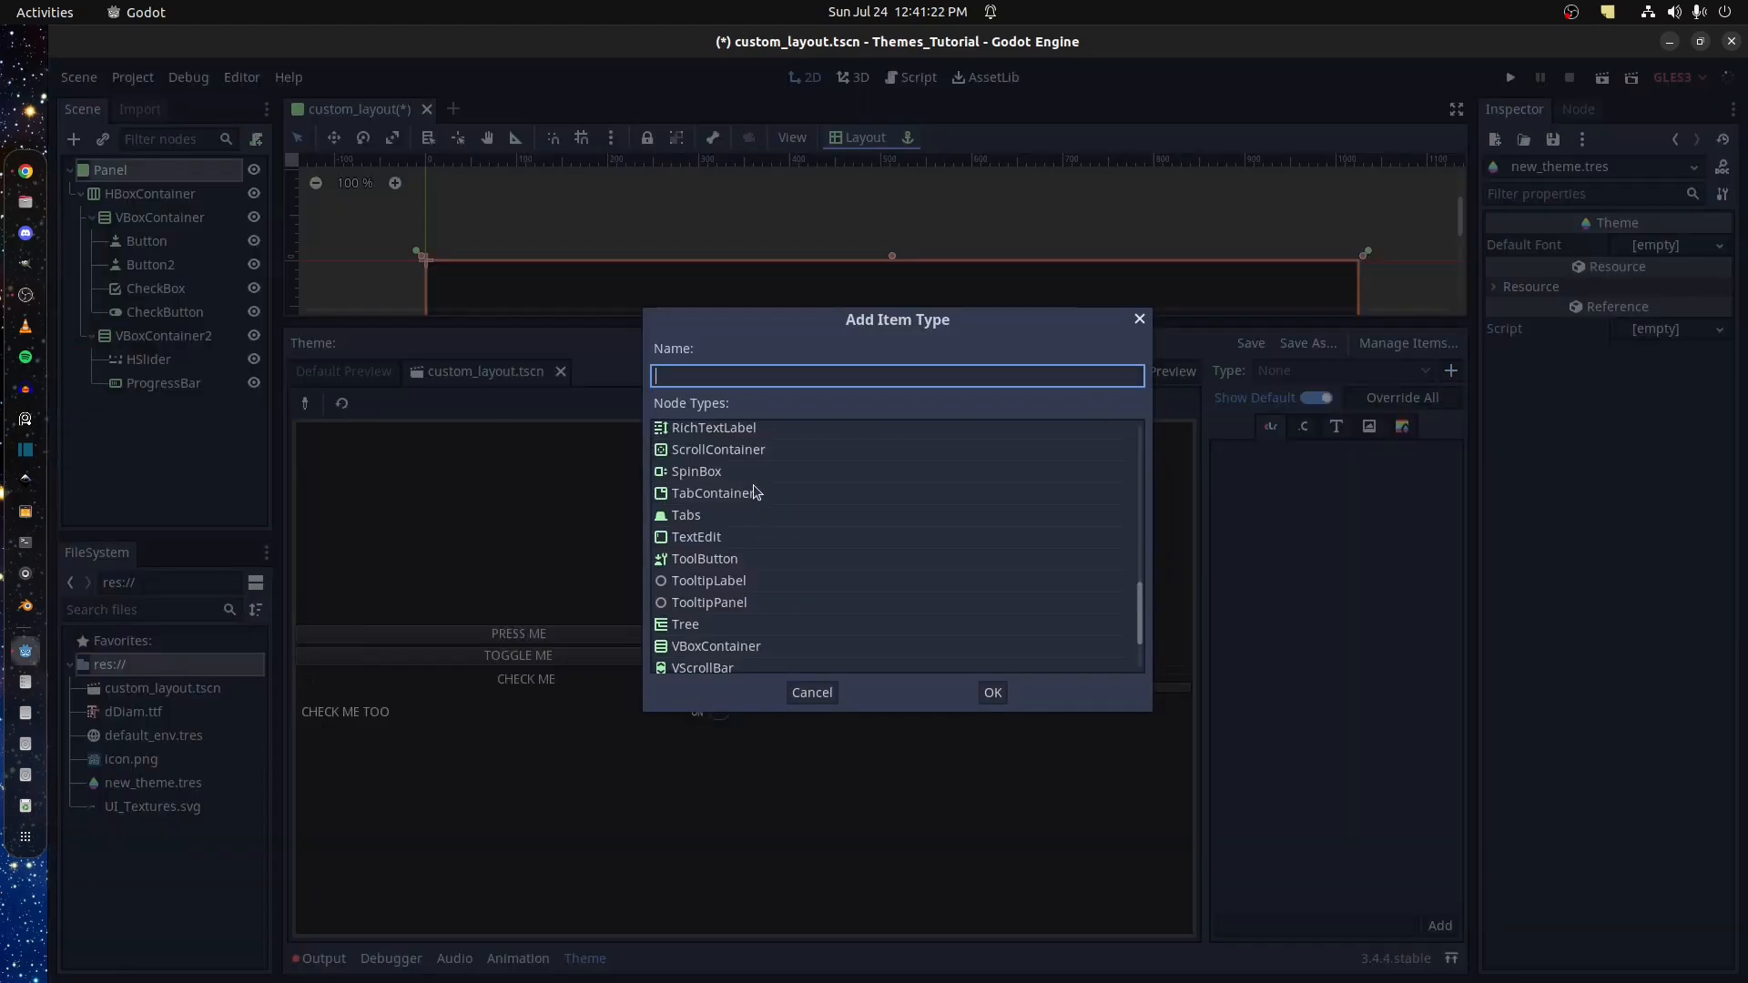
pyautogui.click(1137, 320)
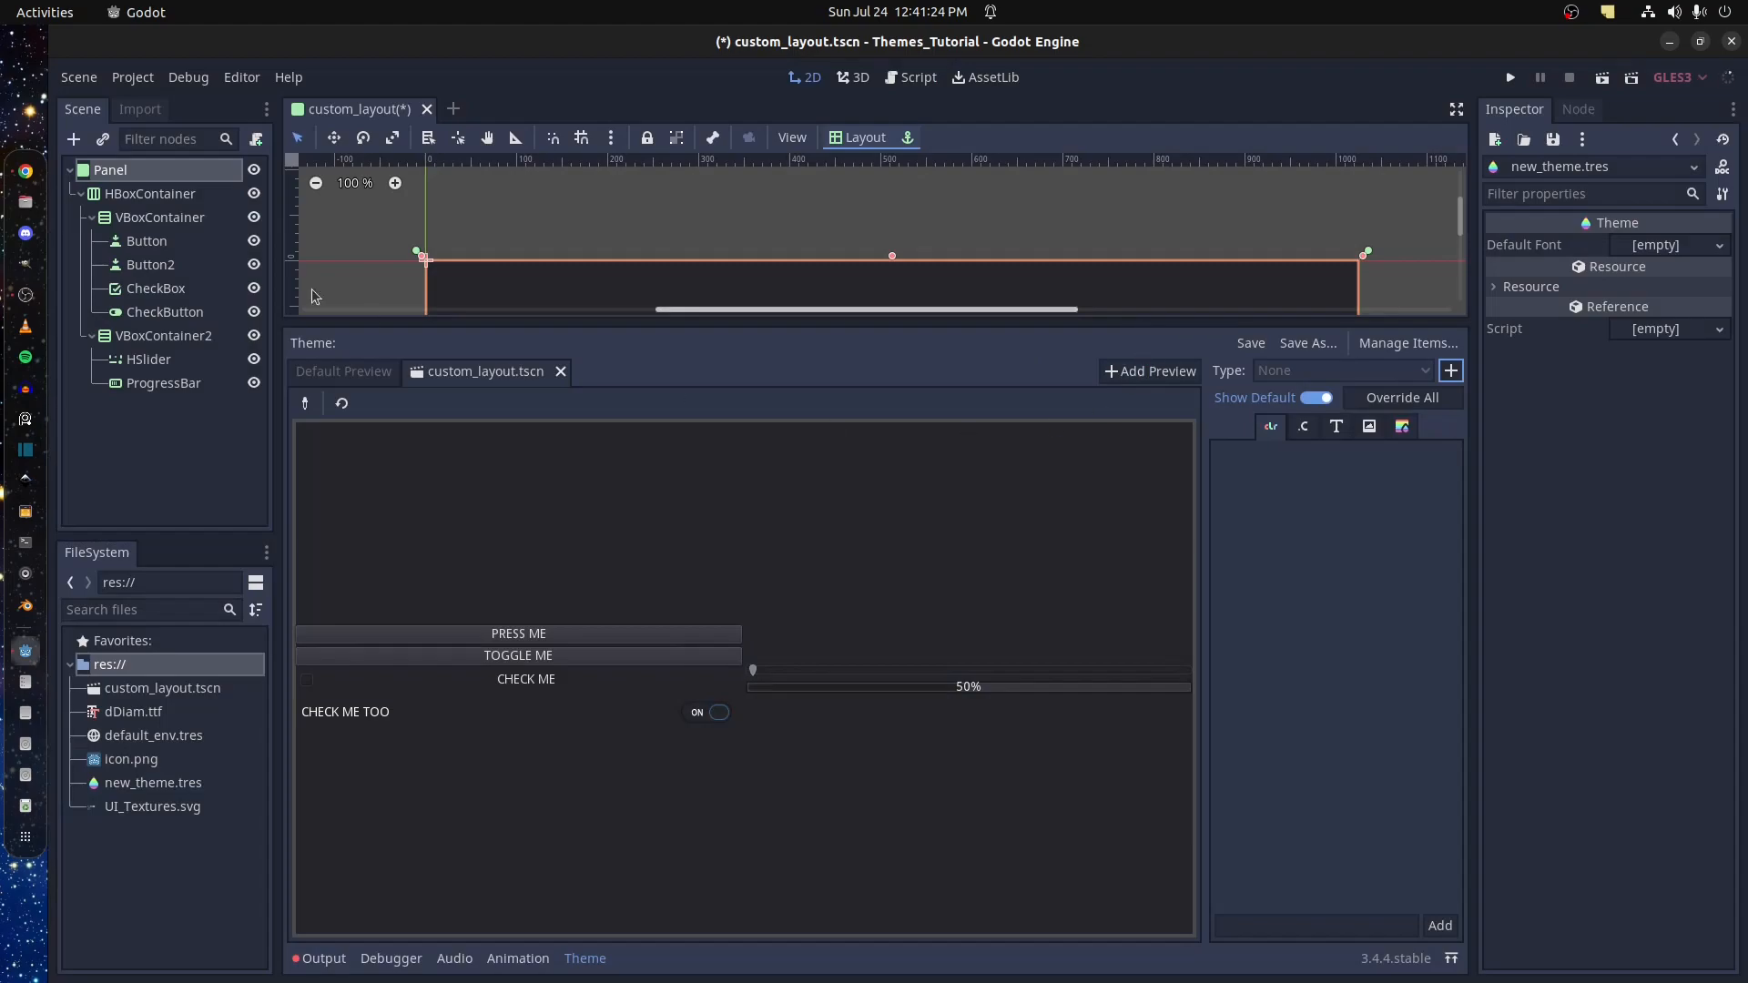
# Reopen the theme from the root Panel node and add the Panel node type to it
pyautogui.click(110, 173)
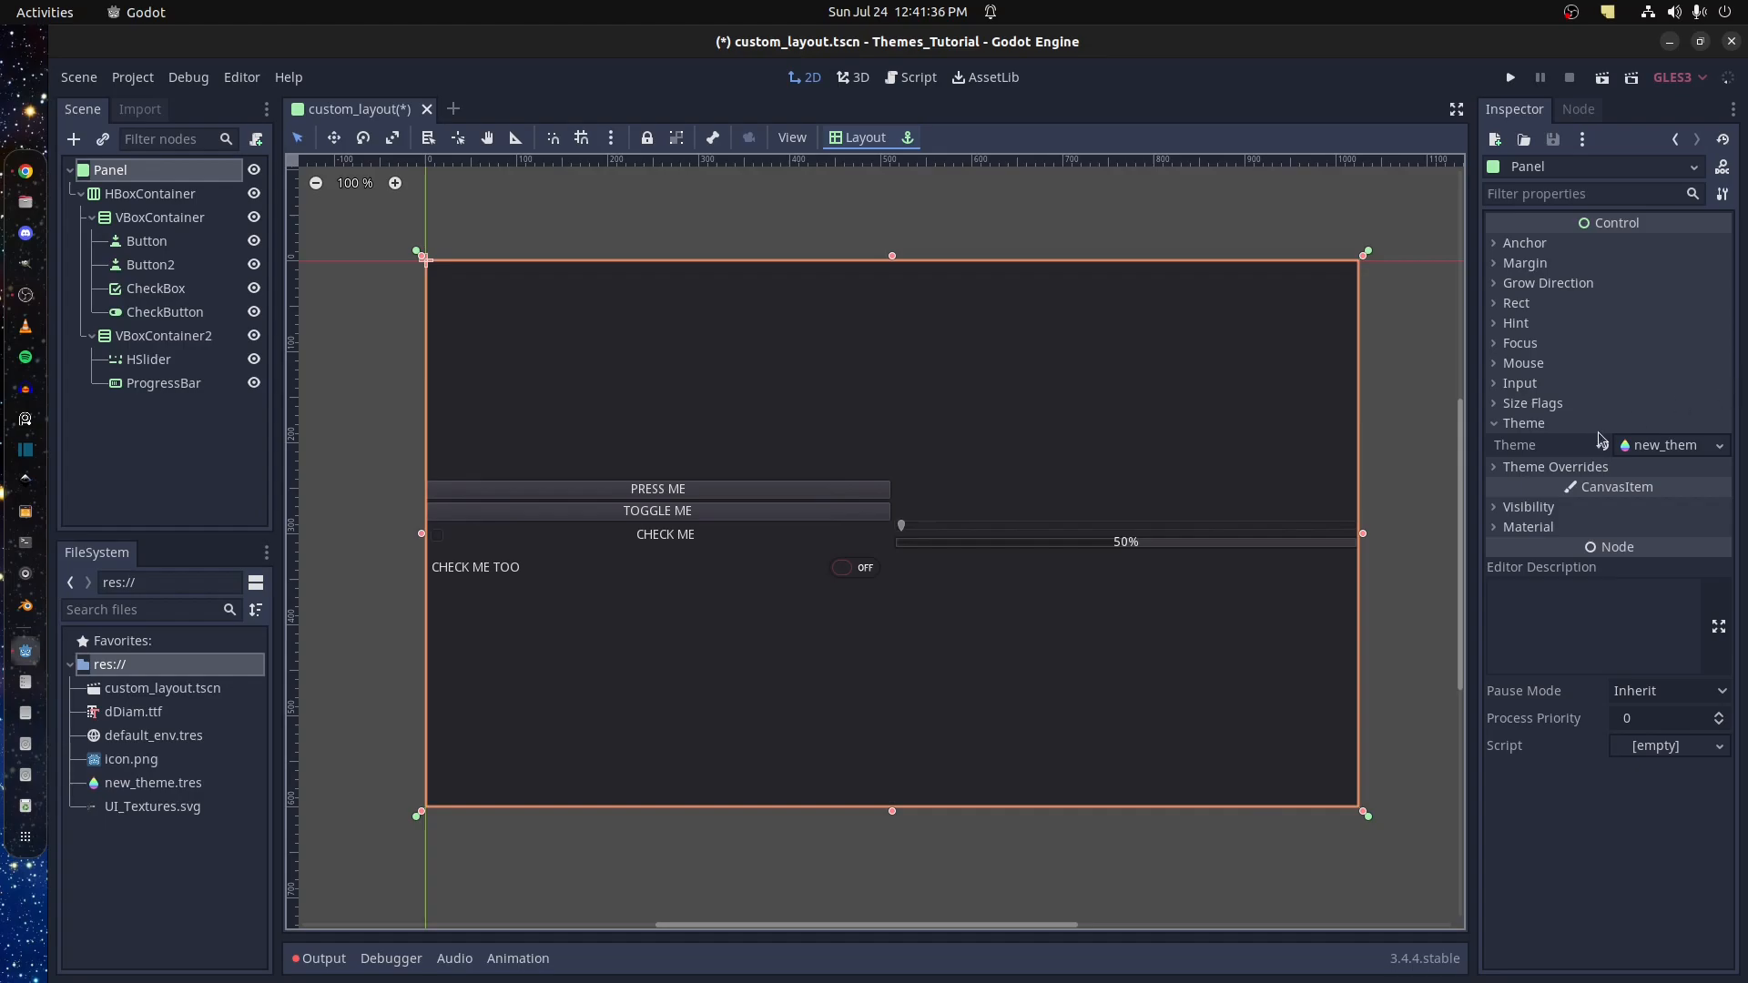
pyautogui.click(1627, 446)
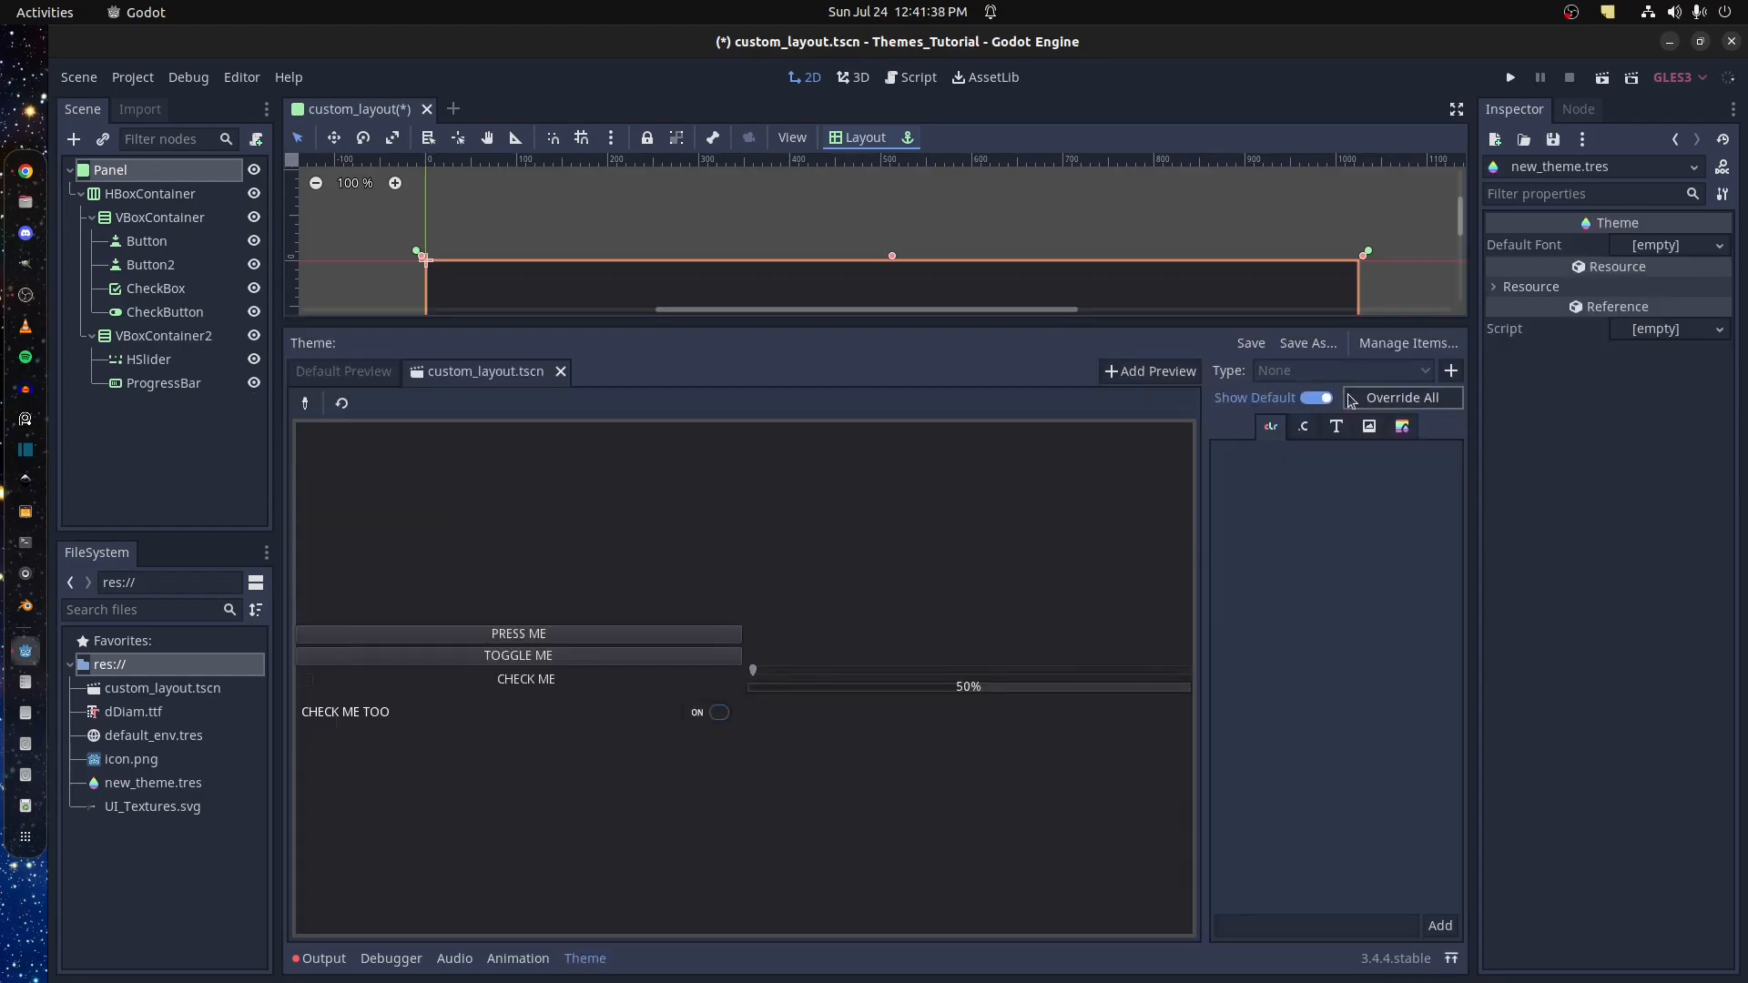
pyautogui.click(305, 403)
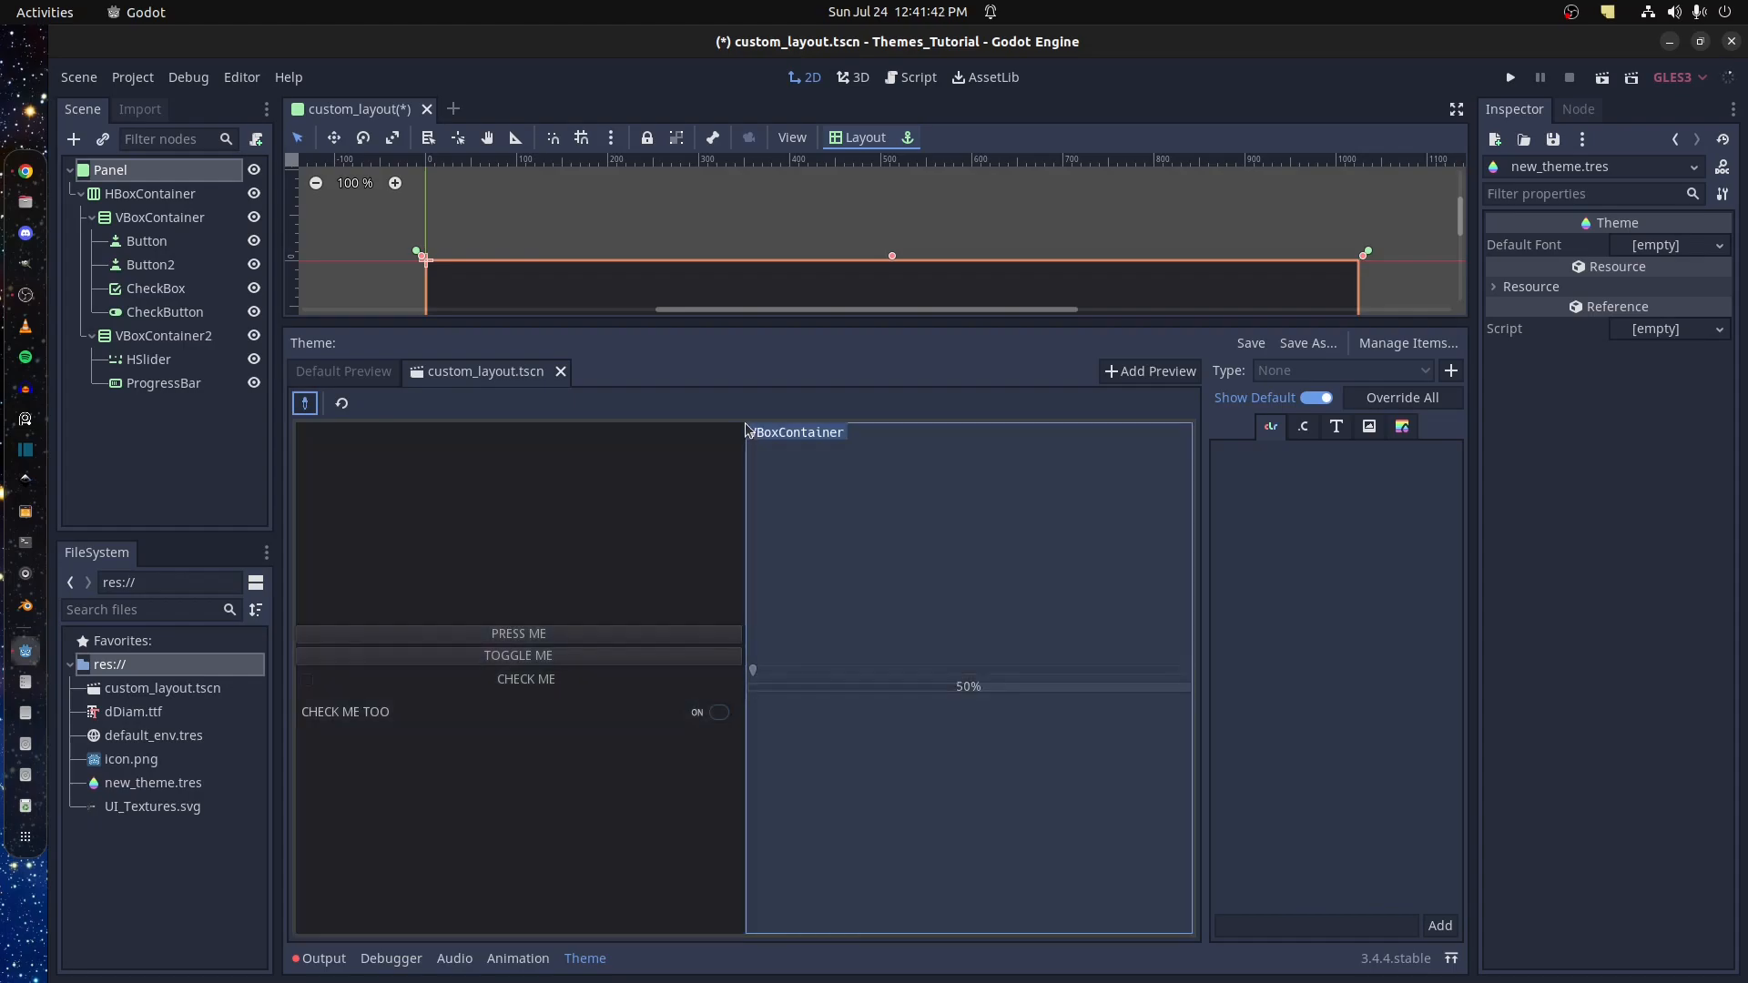
pyautogui.click(1451, 370)
pyautogui.write('P')
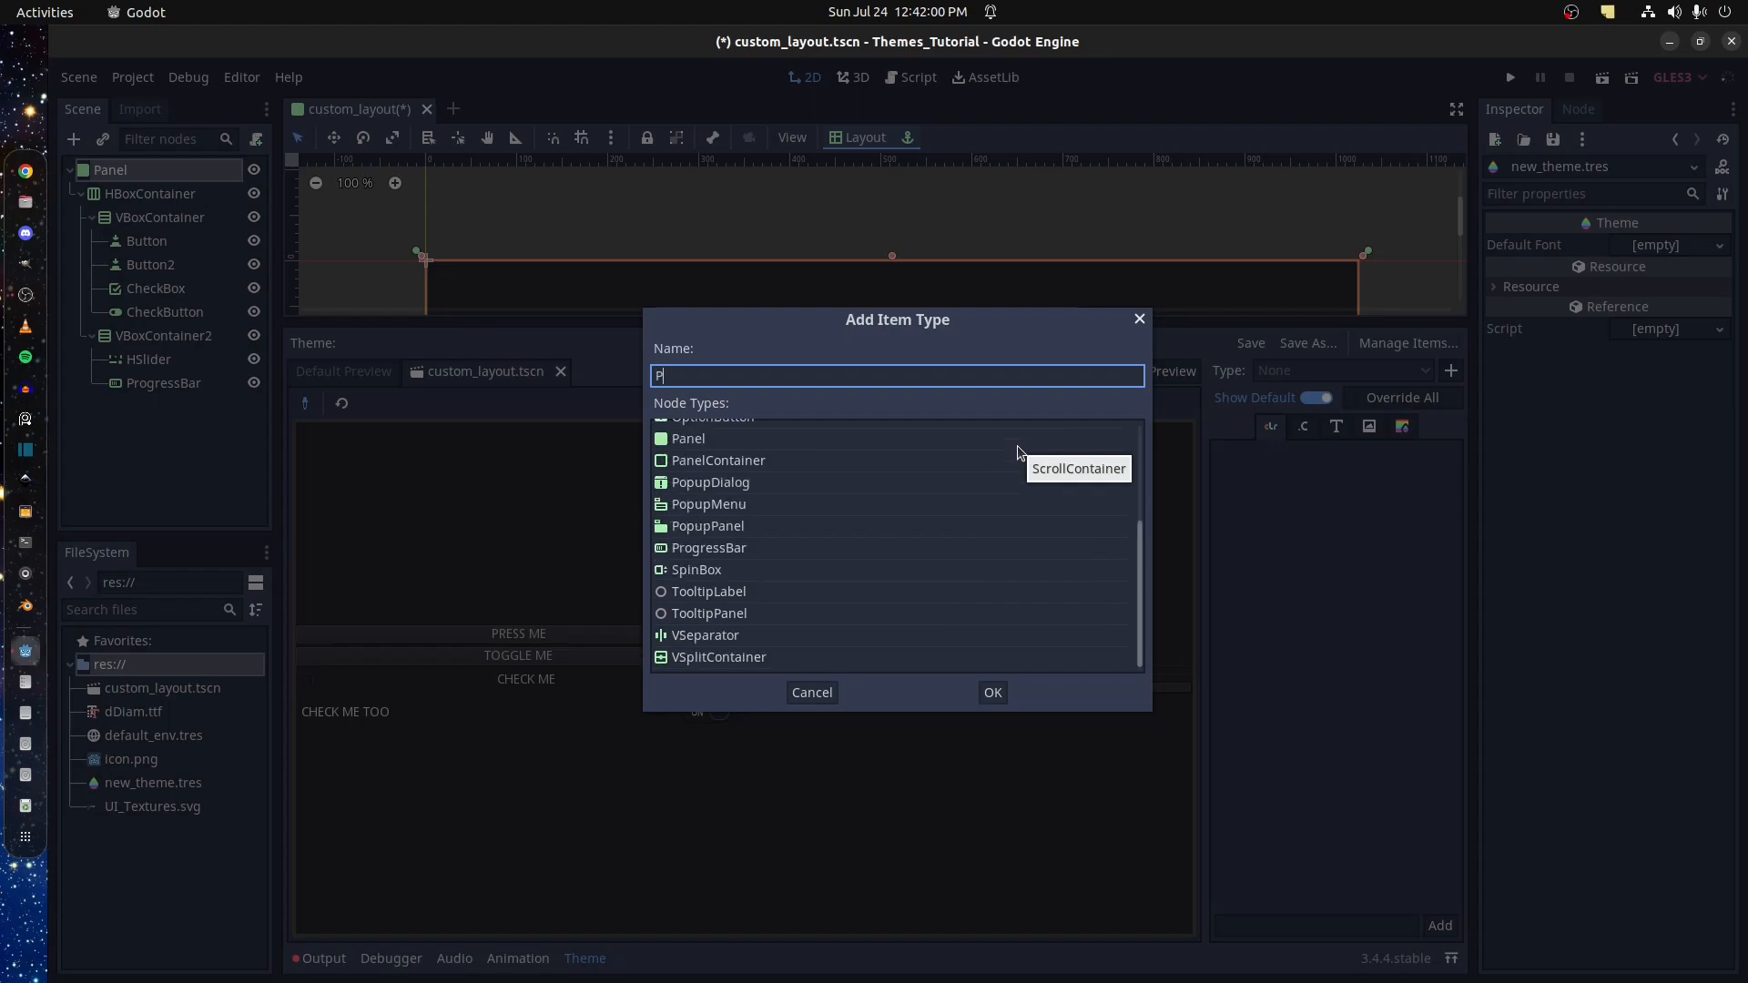
pyautogui.write('anel')
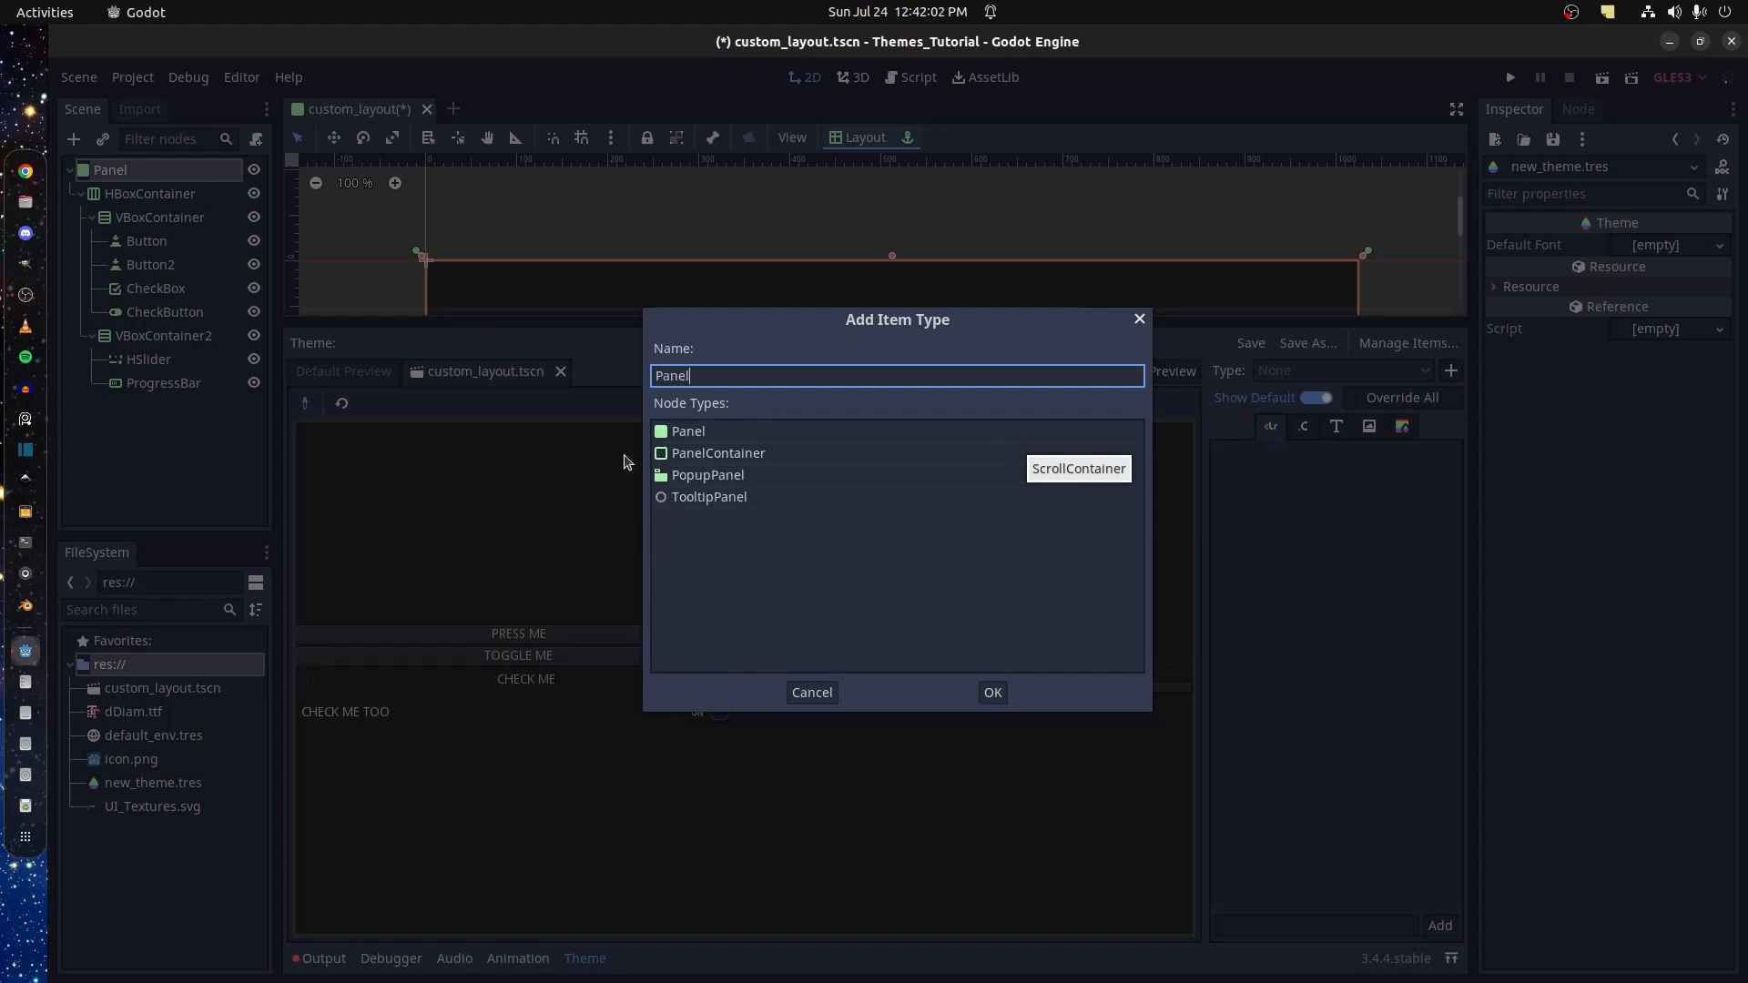
pyautogui.doubleClick(701, 433)
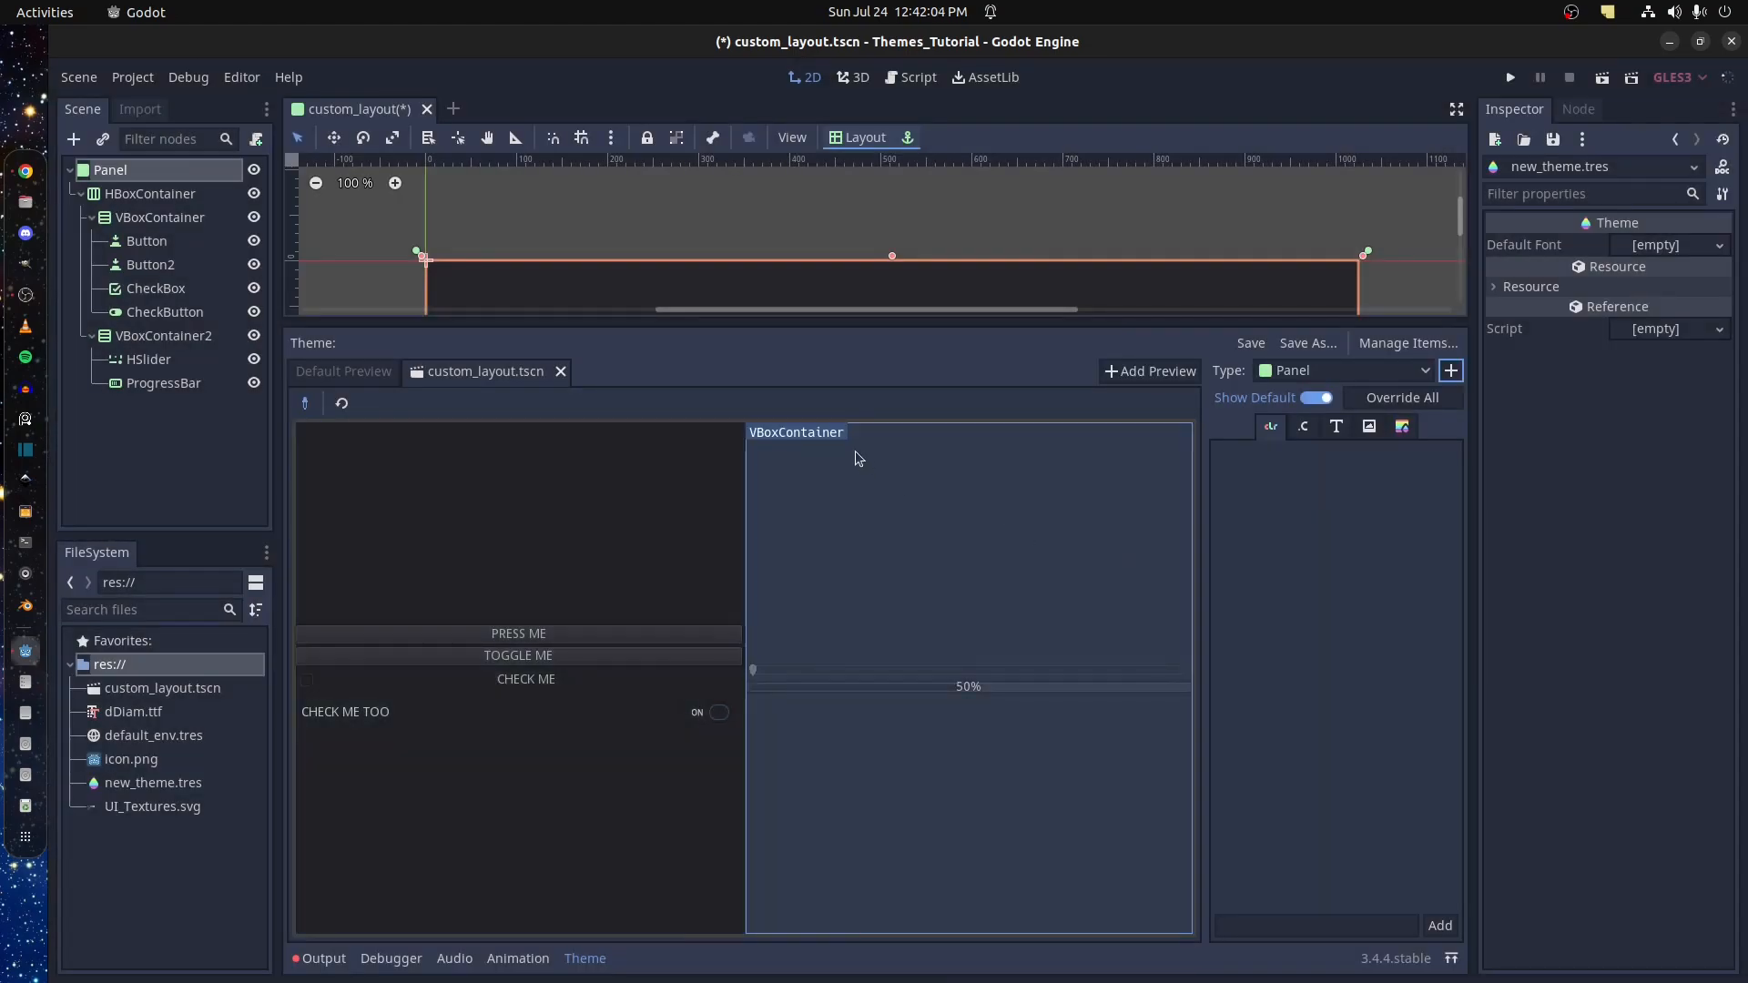
# Override the Panel type's panel style in the theme with a new StyleBoxTexture
pyautogui.click(1270, 428)
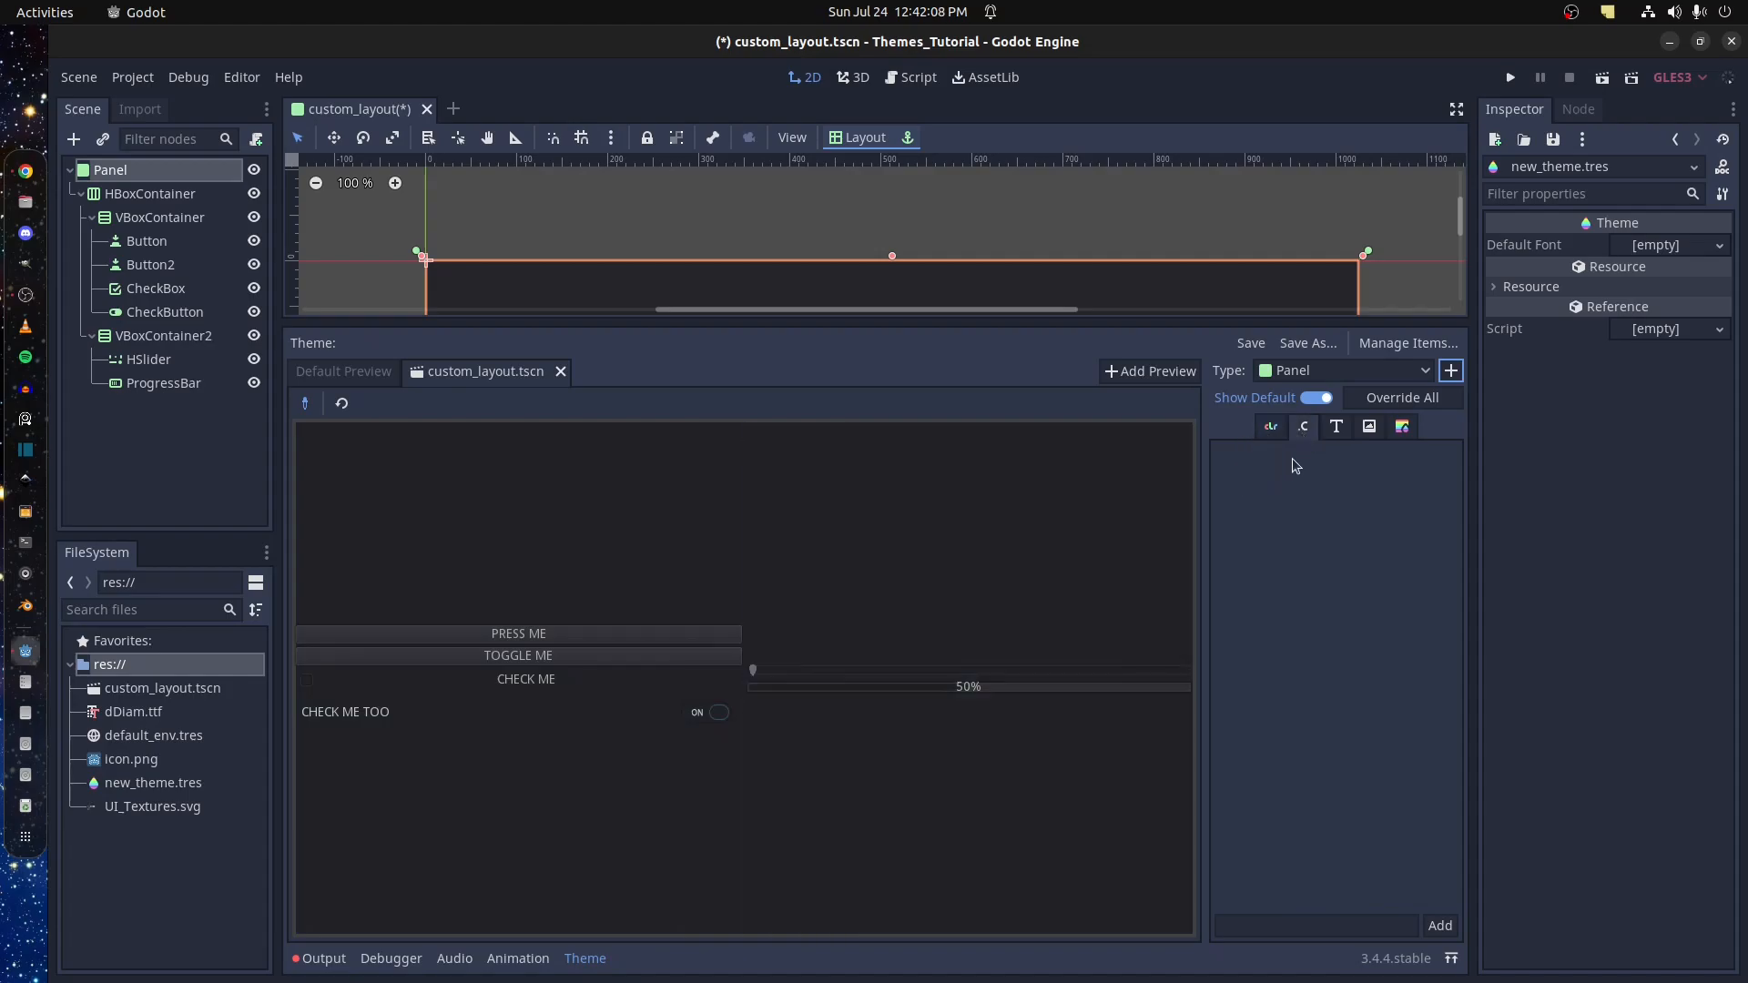
pyautogui.click(1334, 430)
pyautogui.click(1400, 431)
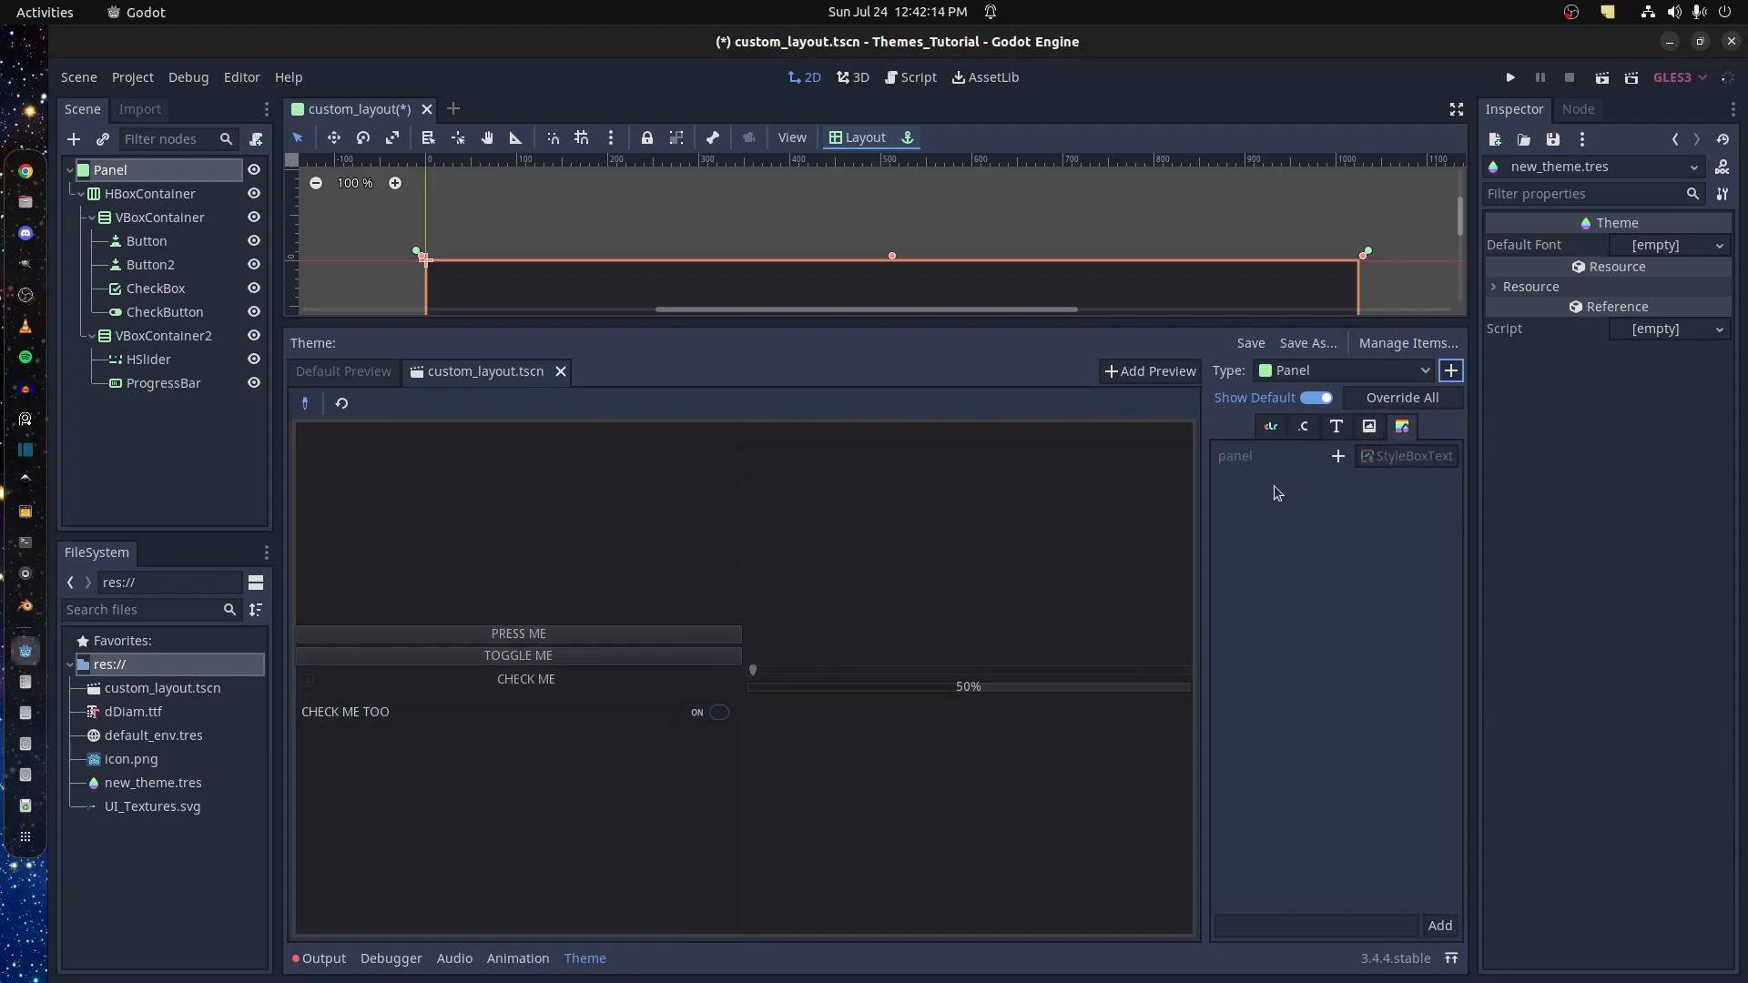
pyautogui.click(1343, 463)
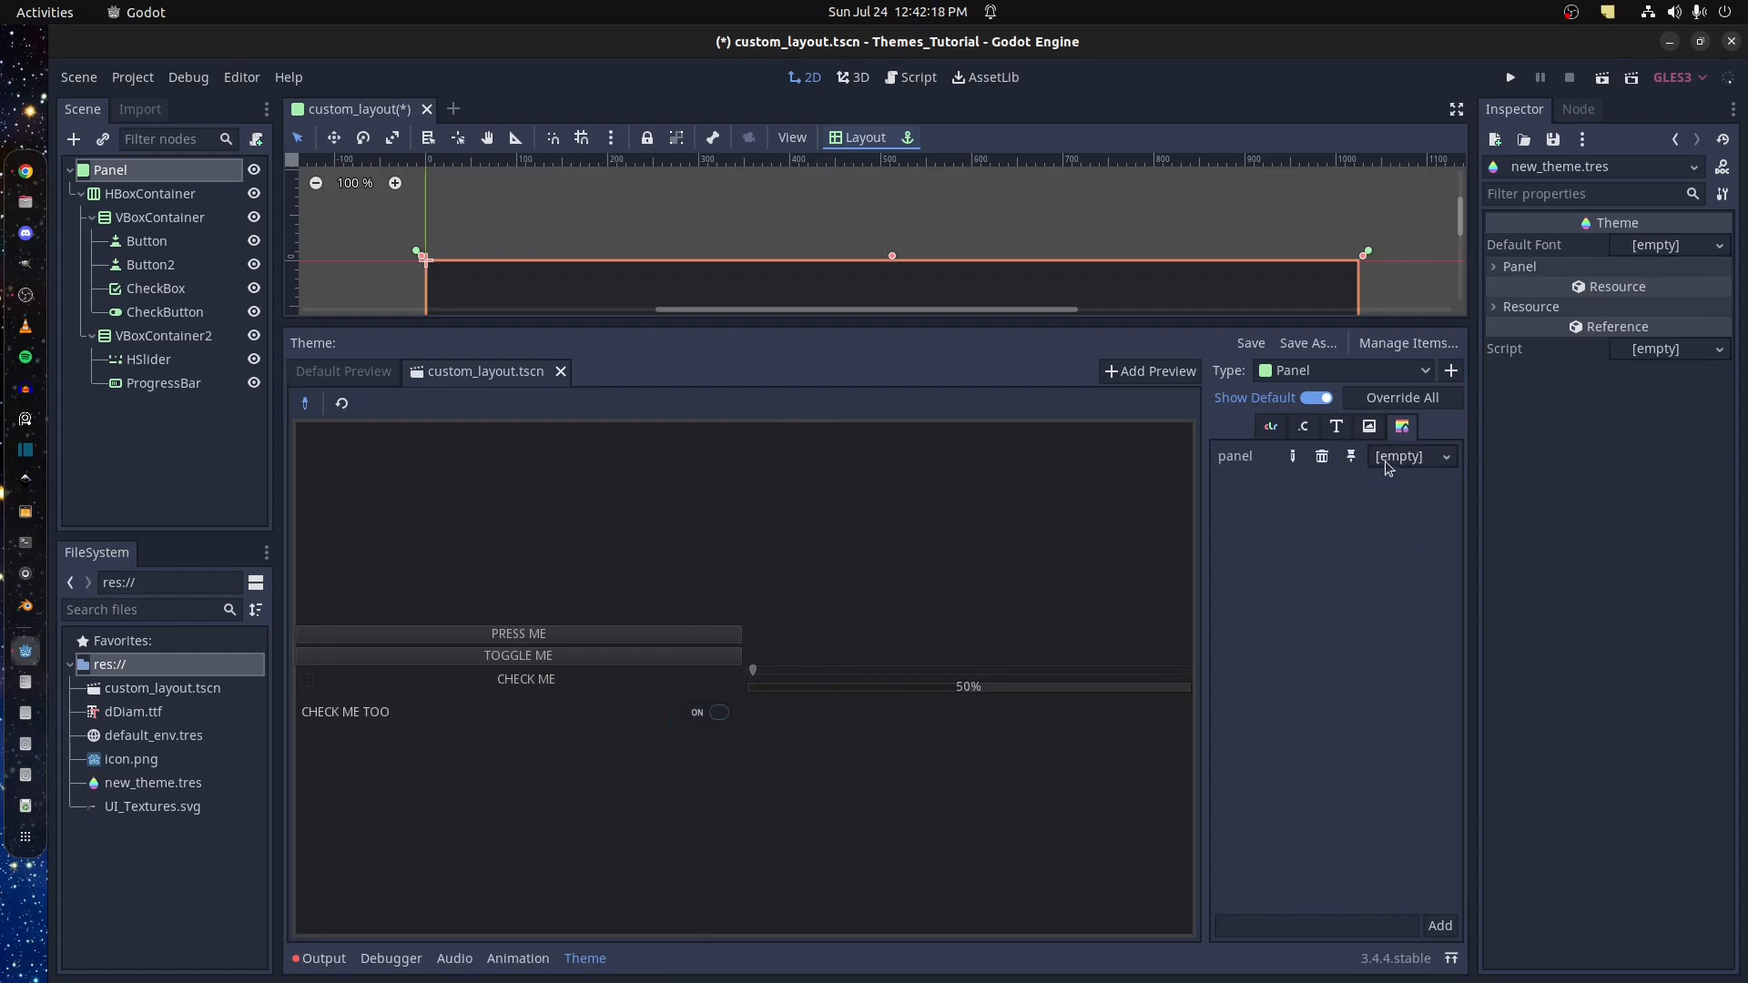
pyautogui.click(1384, 461)
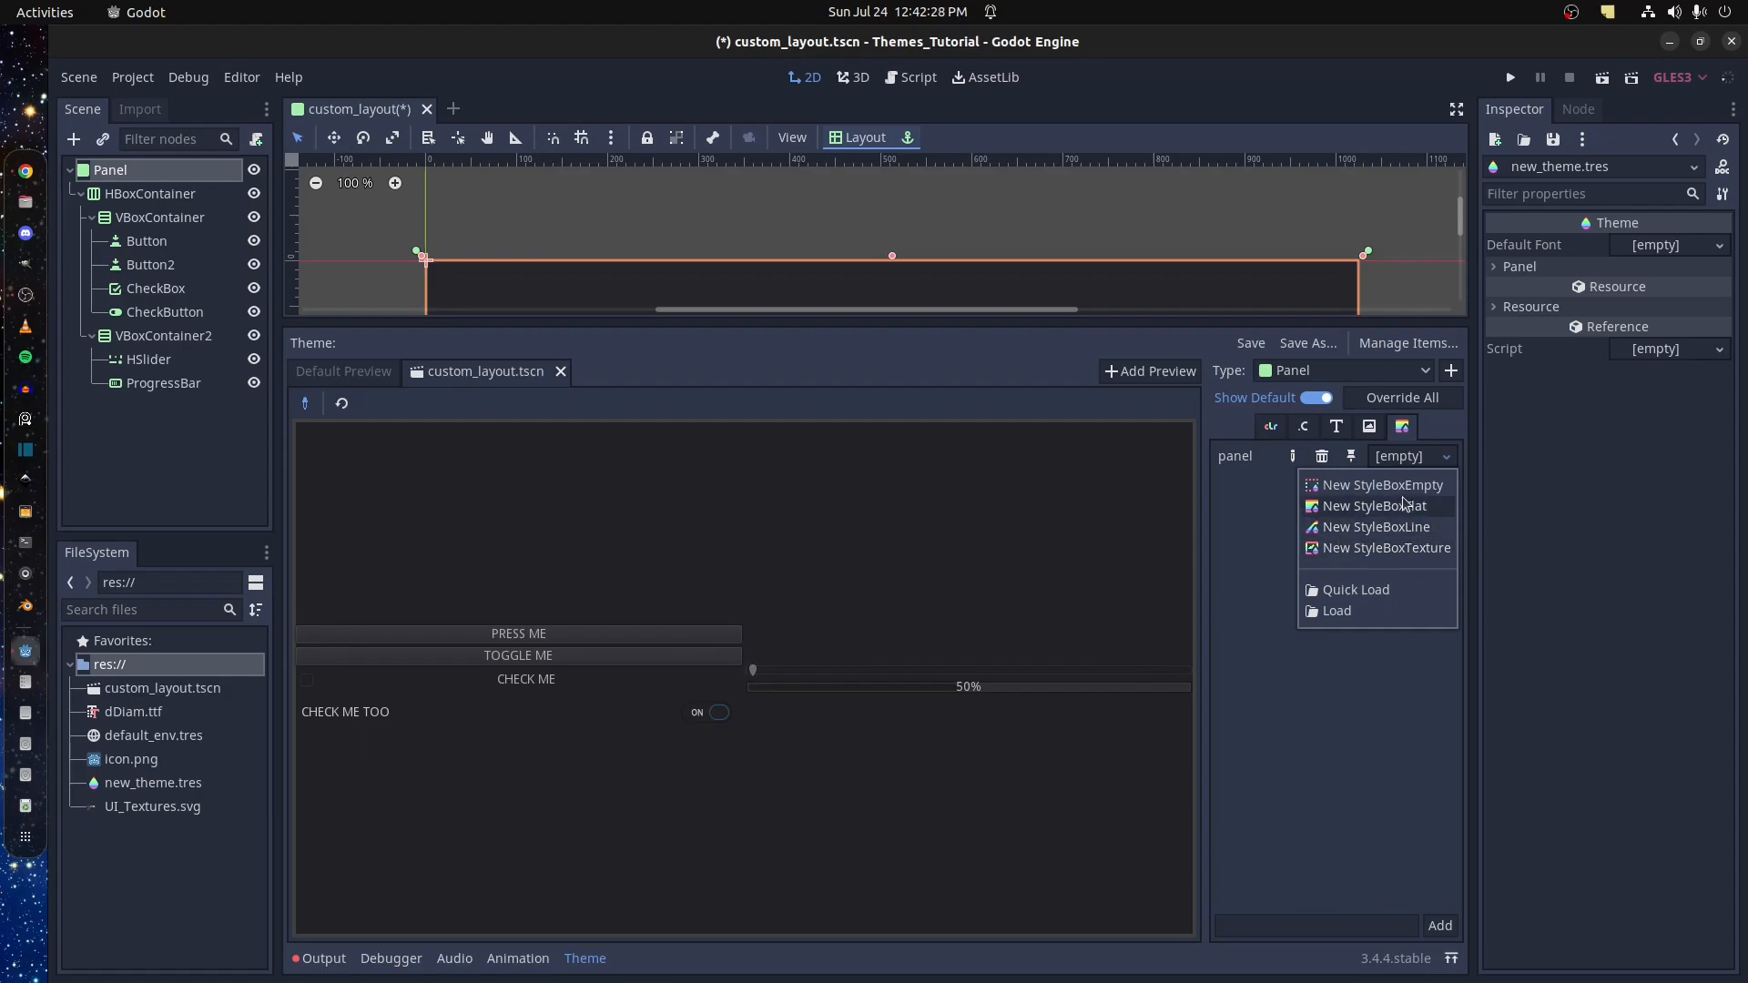
pyautogui.click(1400, 551)
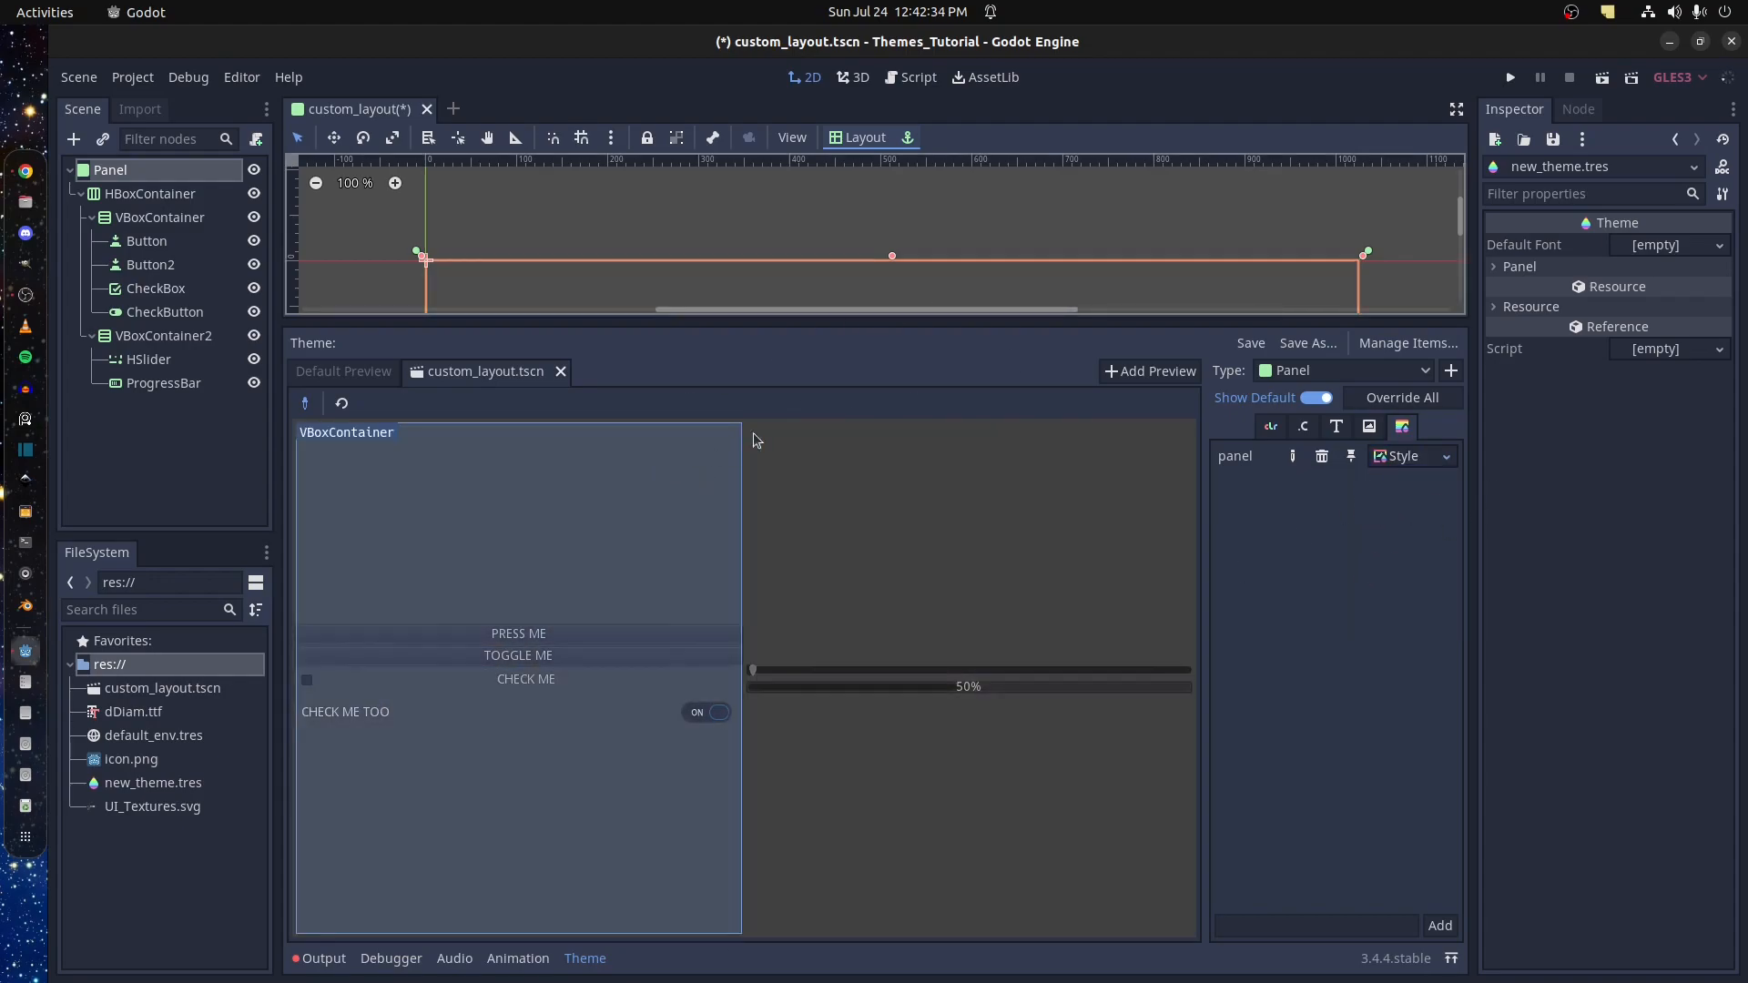
# Give the panel's StyleBoxTexture a new AtlasTexture as its texture and open that texture for editing
pyautogui.click(1397, 456)
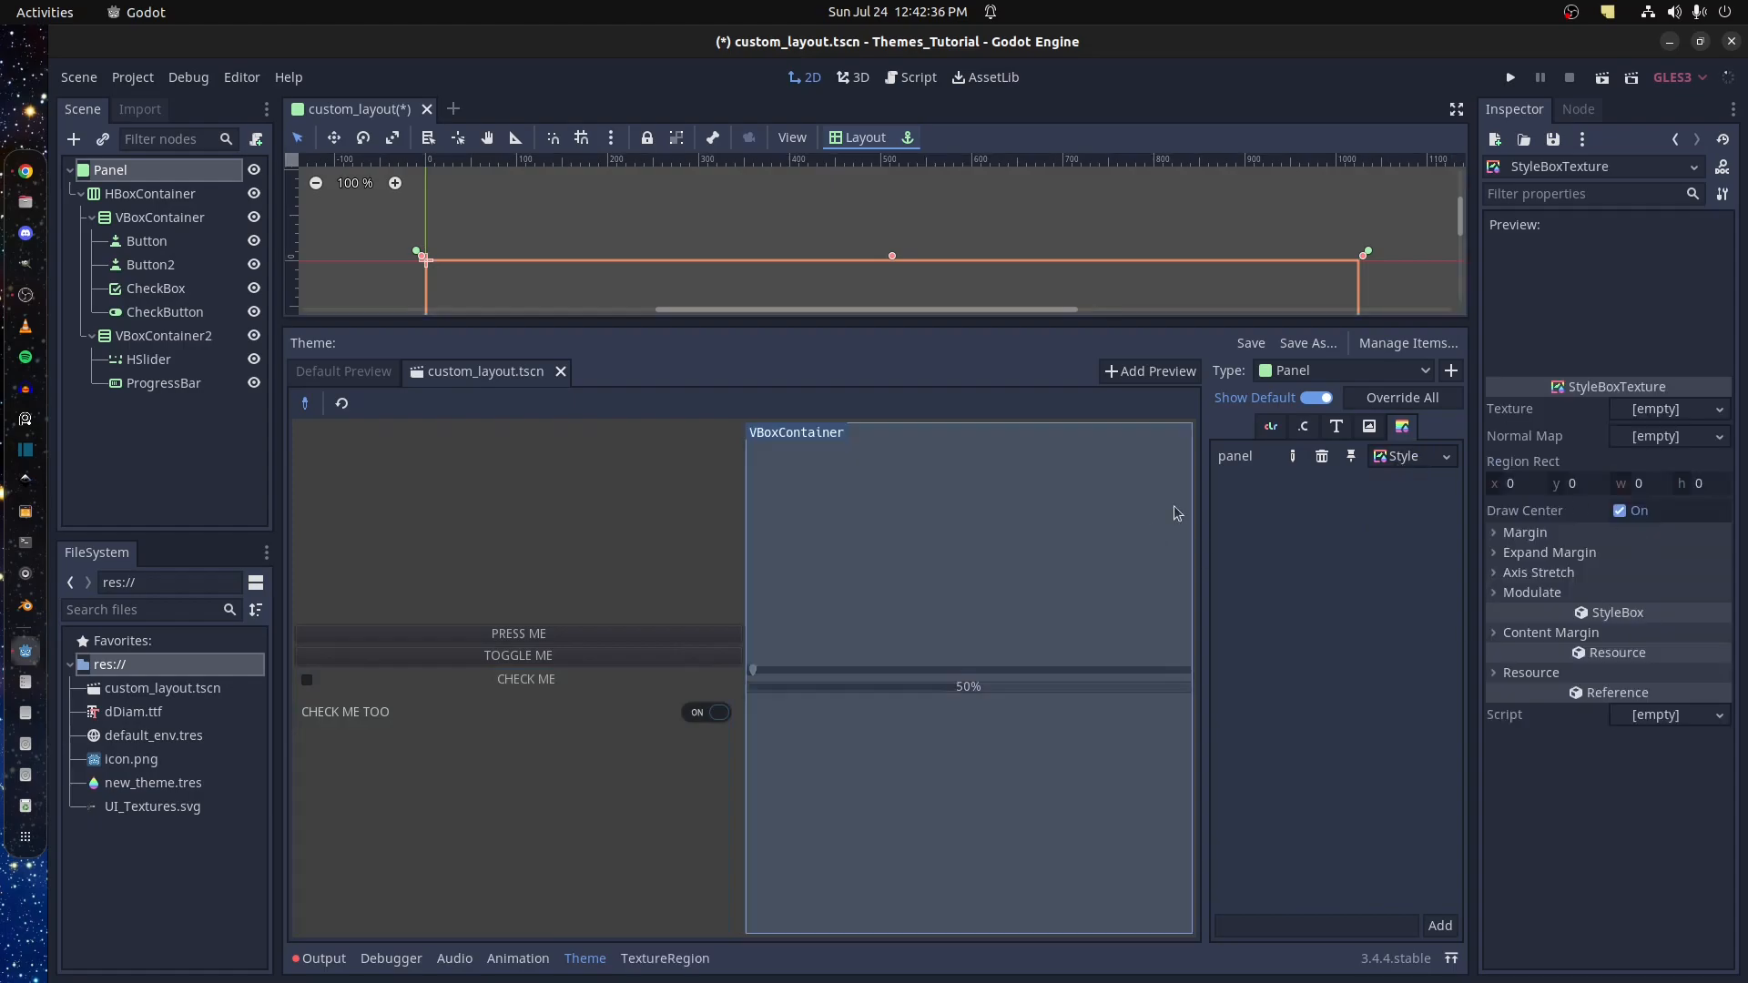
pyautogui.click(1656, 409)
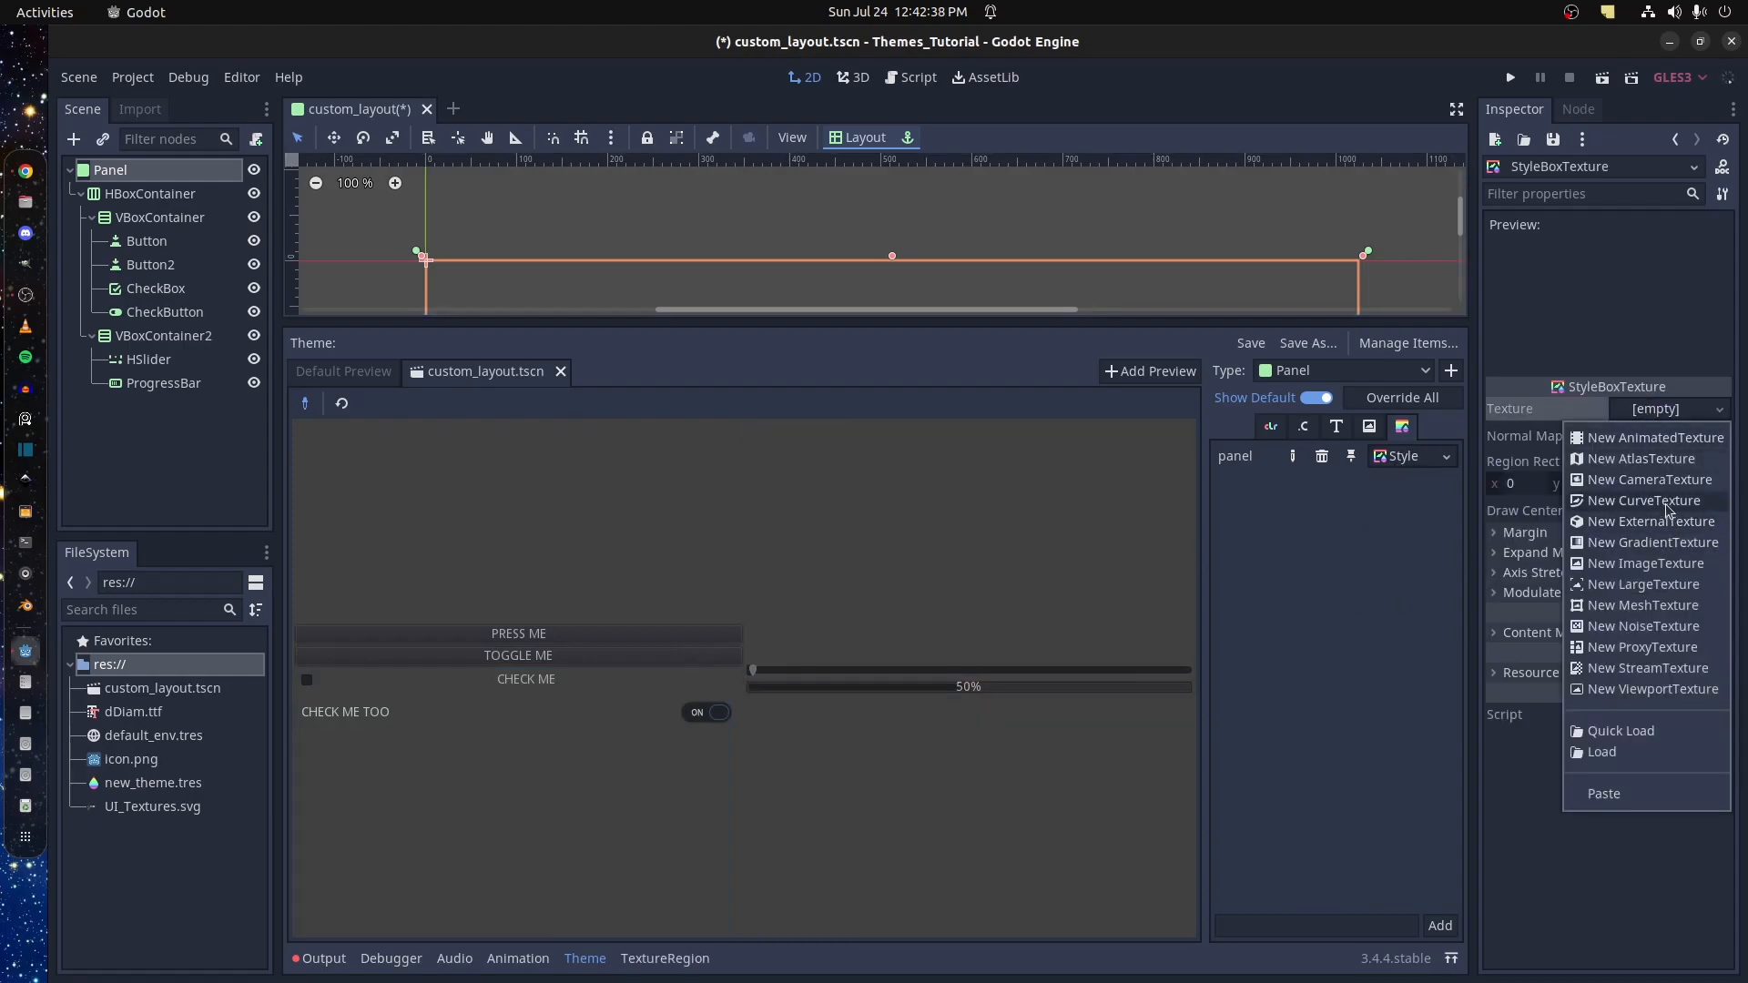
pyautogui.click(1648, 461)
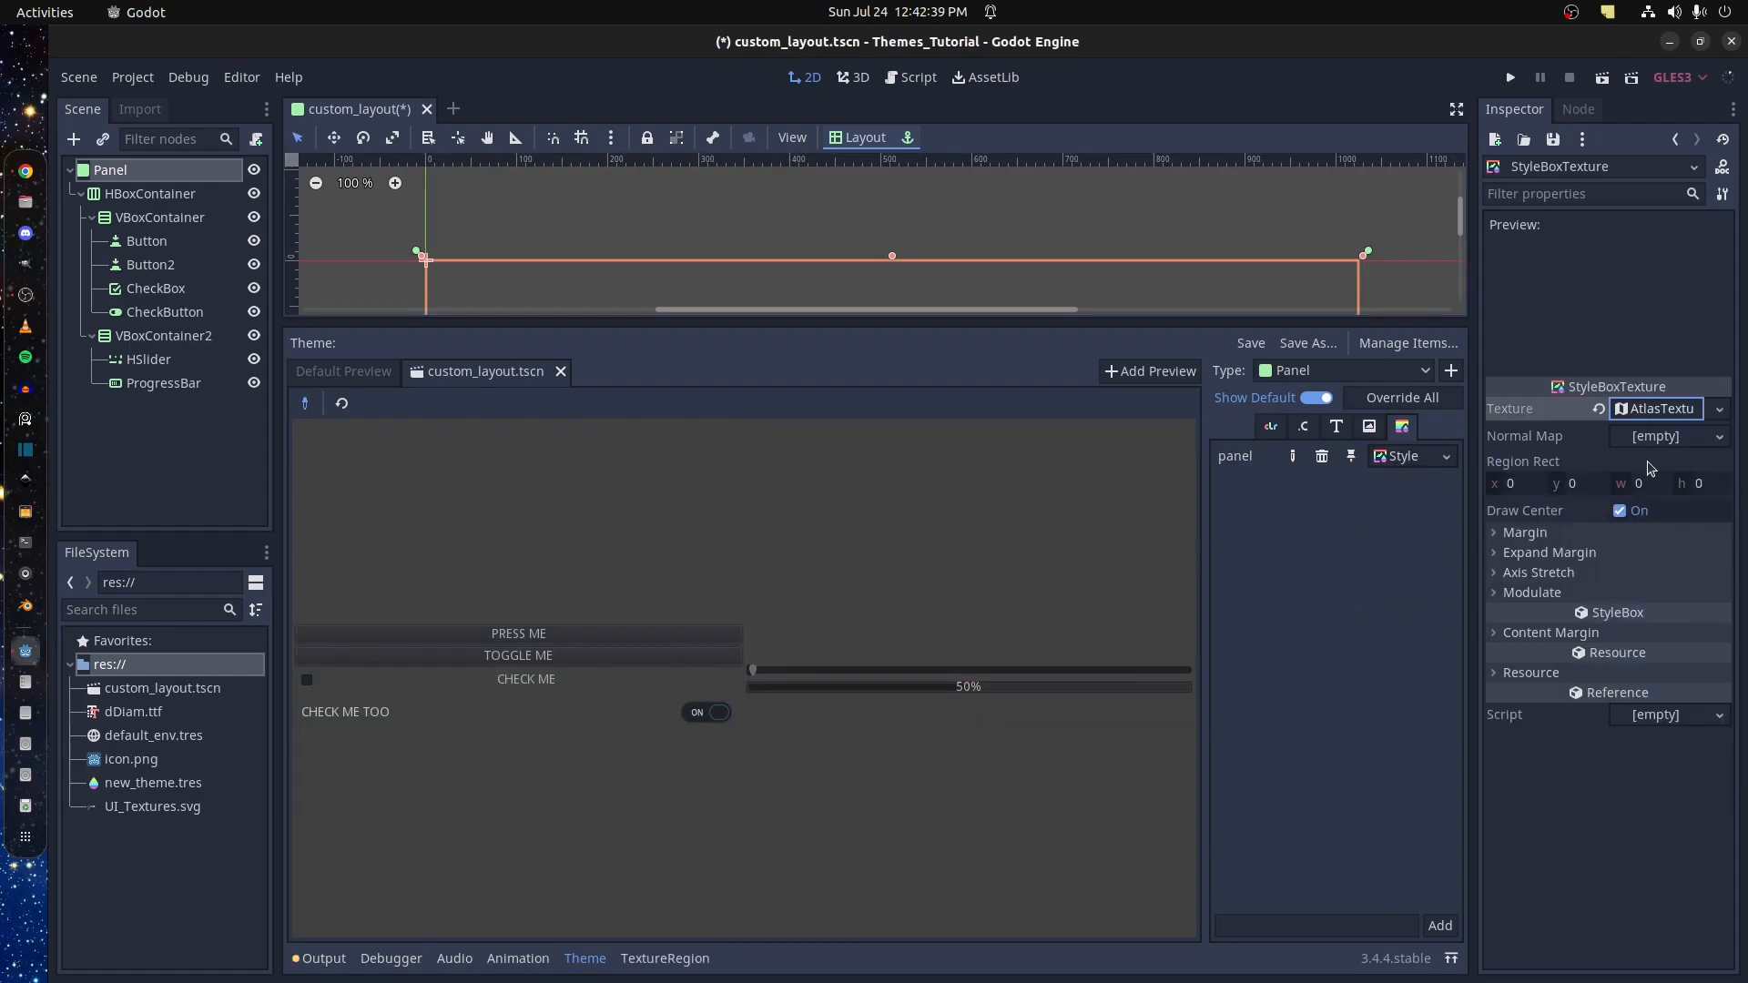
pyautogui.click(1661, 410)
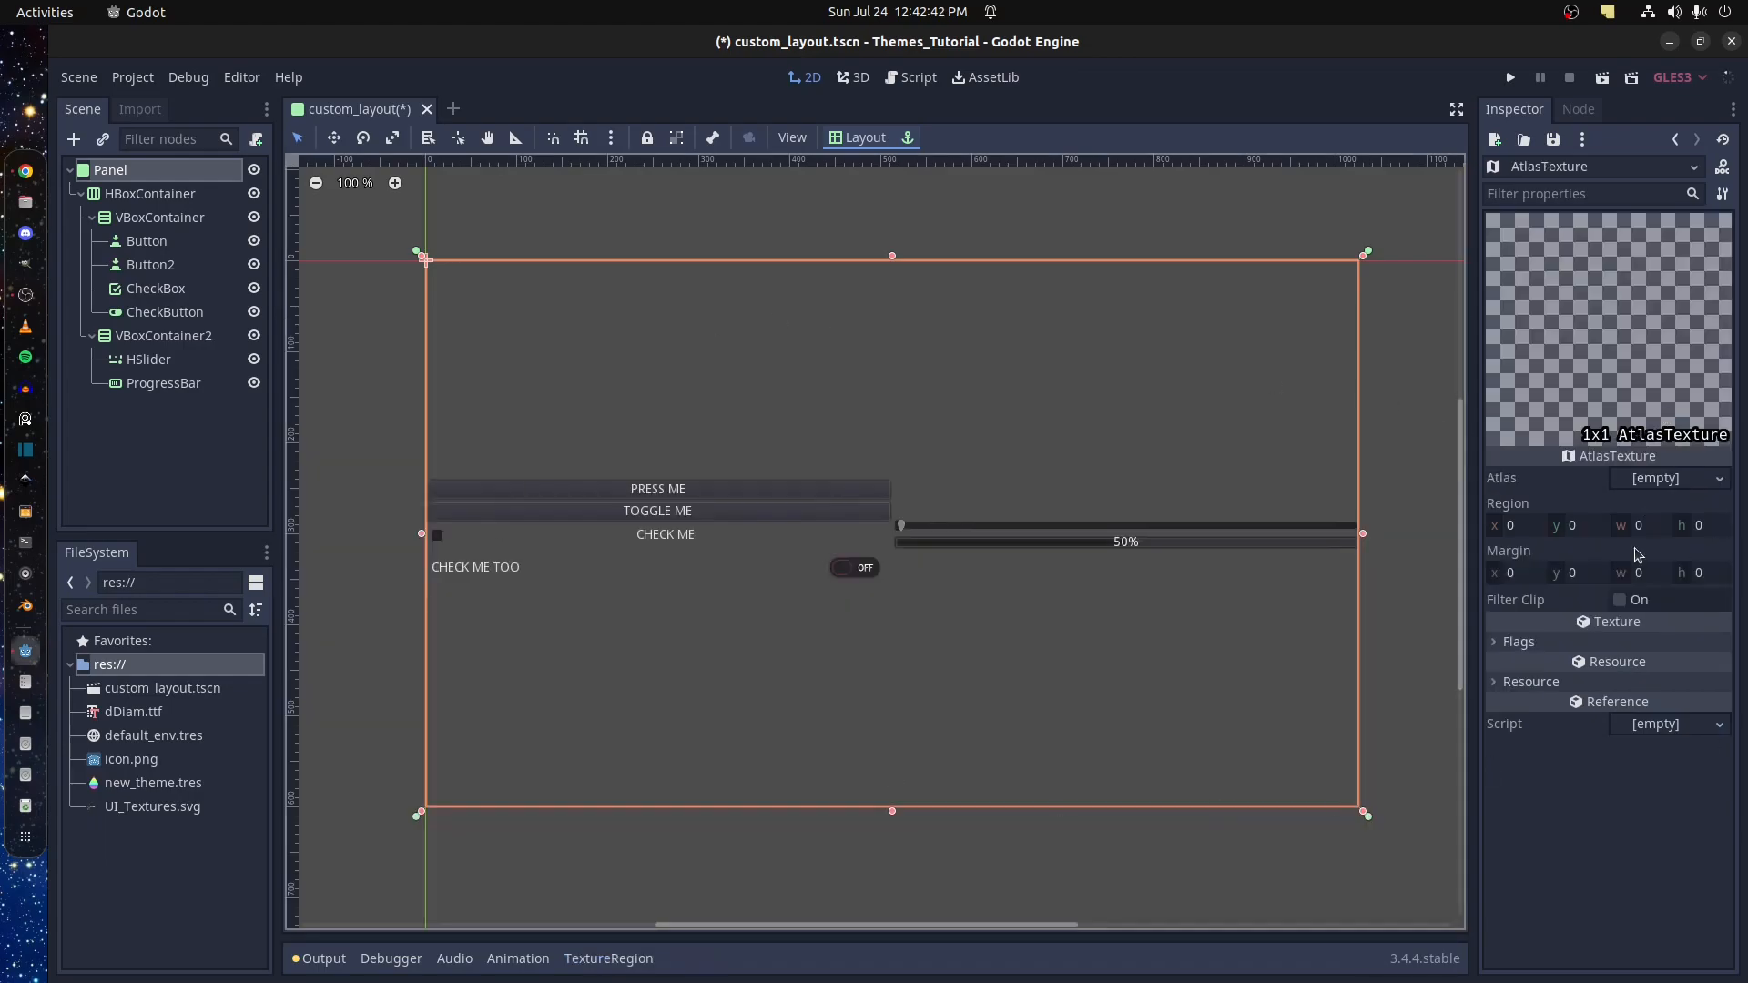
# Load UI_Textures.svg as the atlas of the panel's AtlasTexture
pyautogui.click(1650, 480)
pyautogui.click(1621, 801)
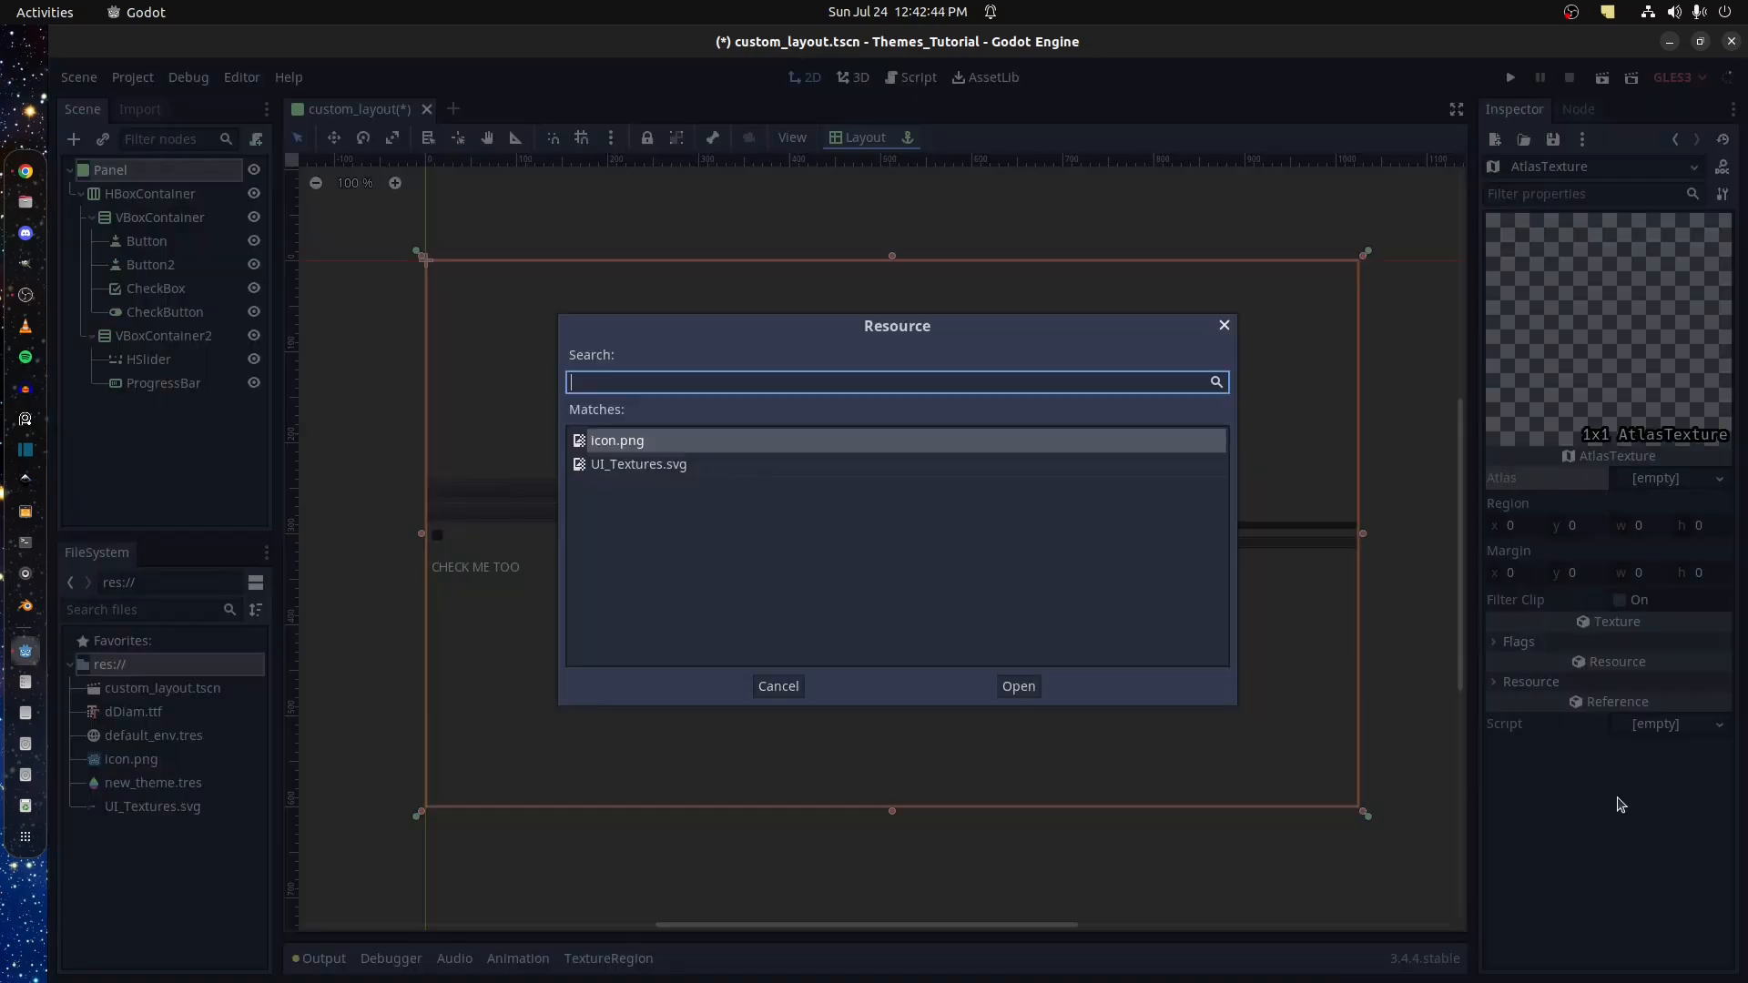
pyautogui.click(637, 465)
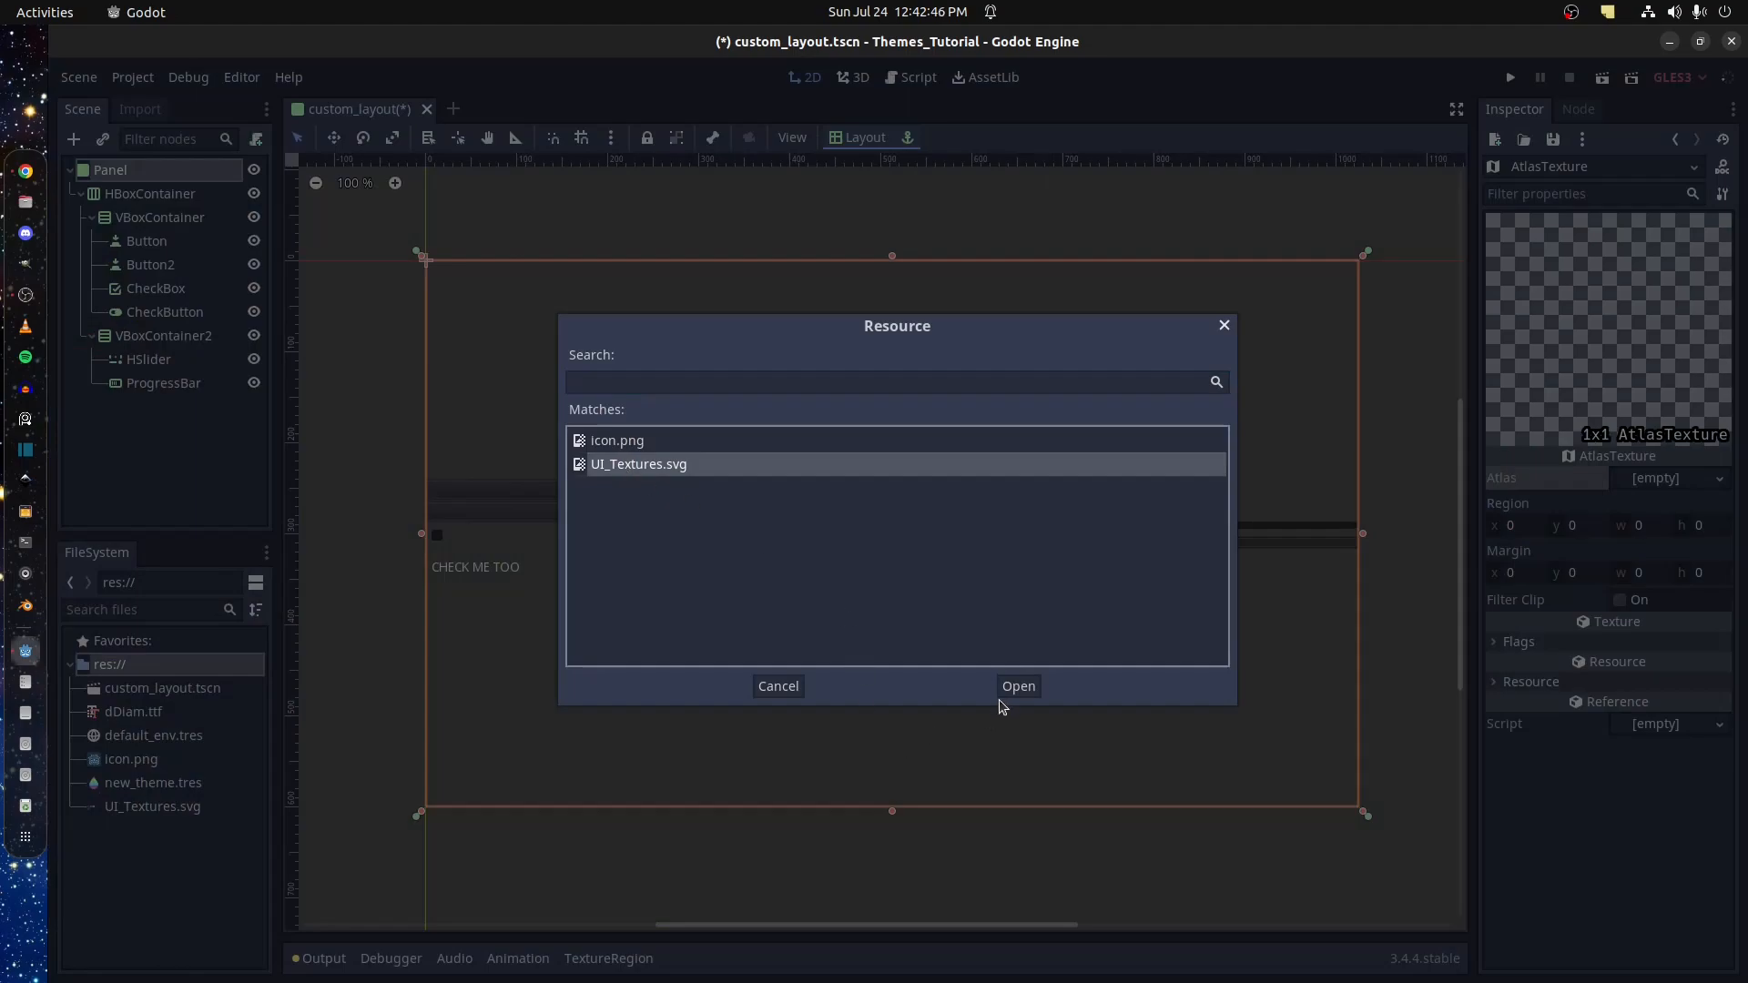
pyautogui.click(1018, 687)
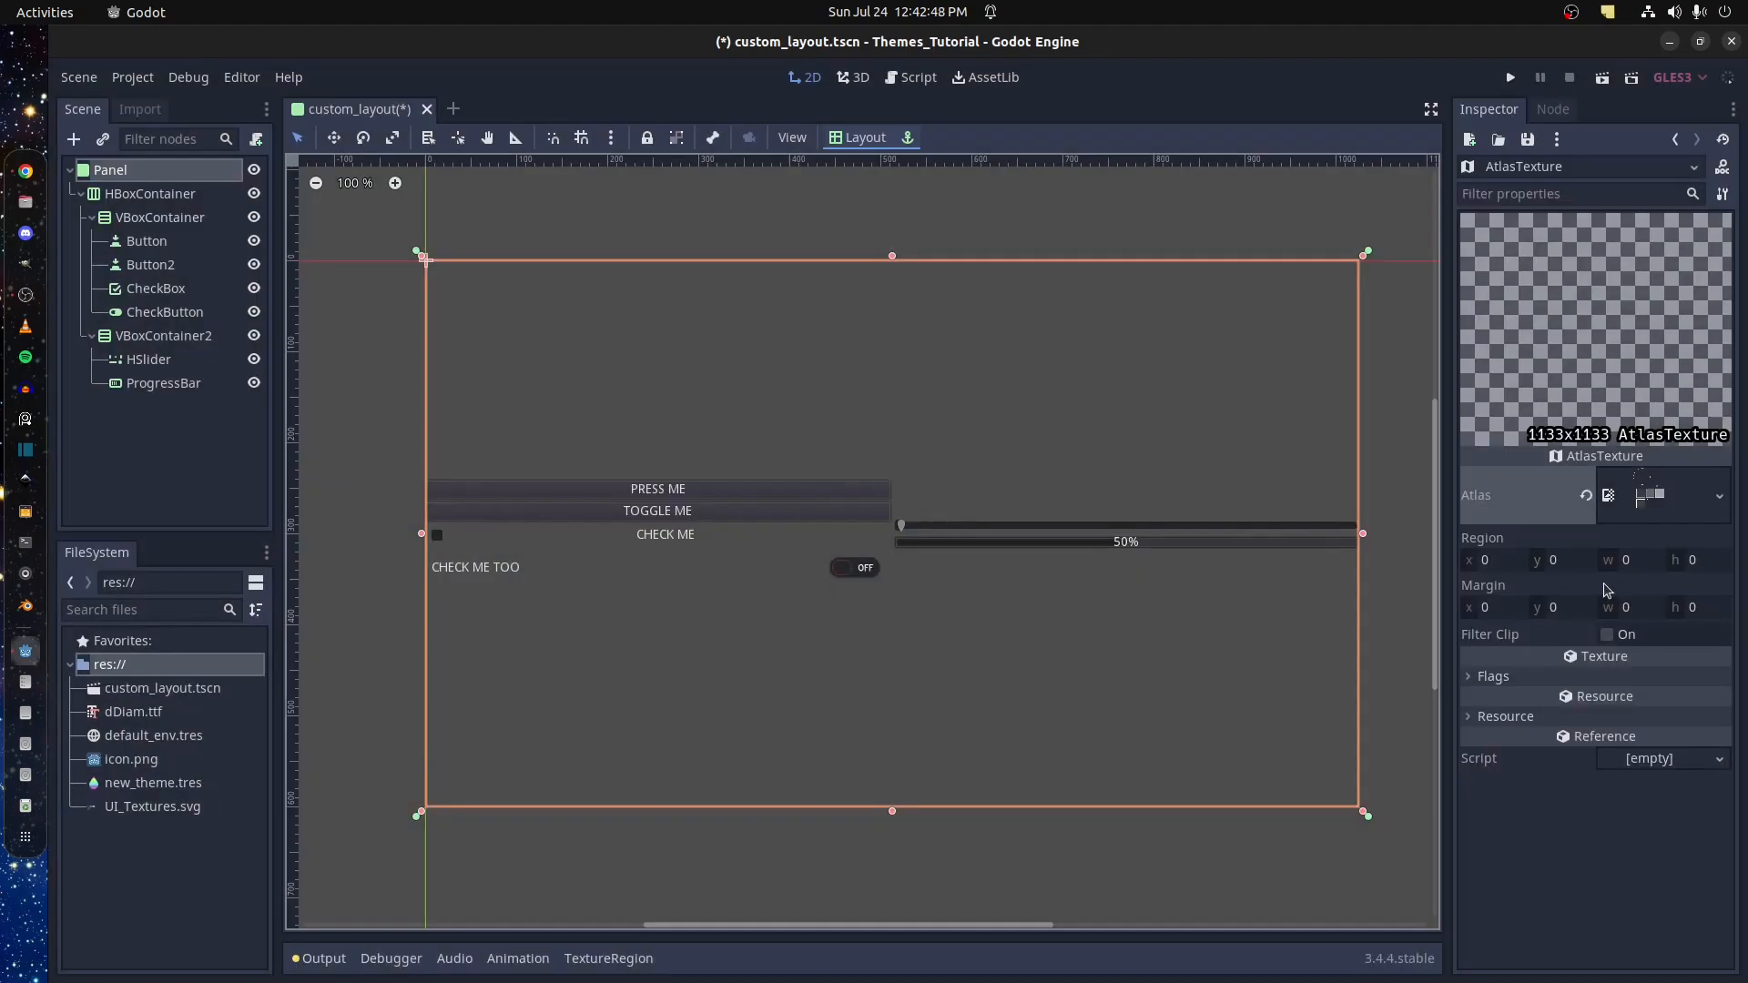
# Set the panel AtlasTexture's region to the thick-bordered dark square in the texture, at x 67, y 633, 174 by 174
pyautogui.click(601, 962)
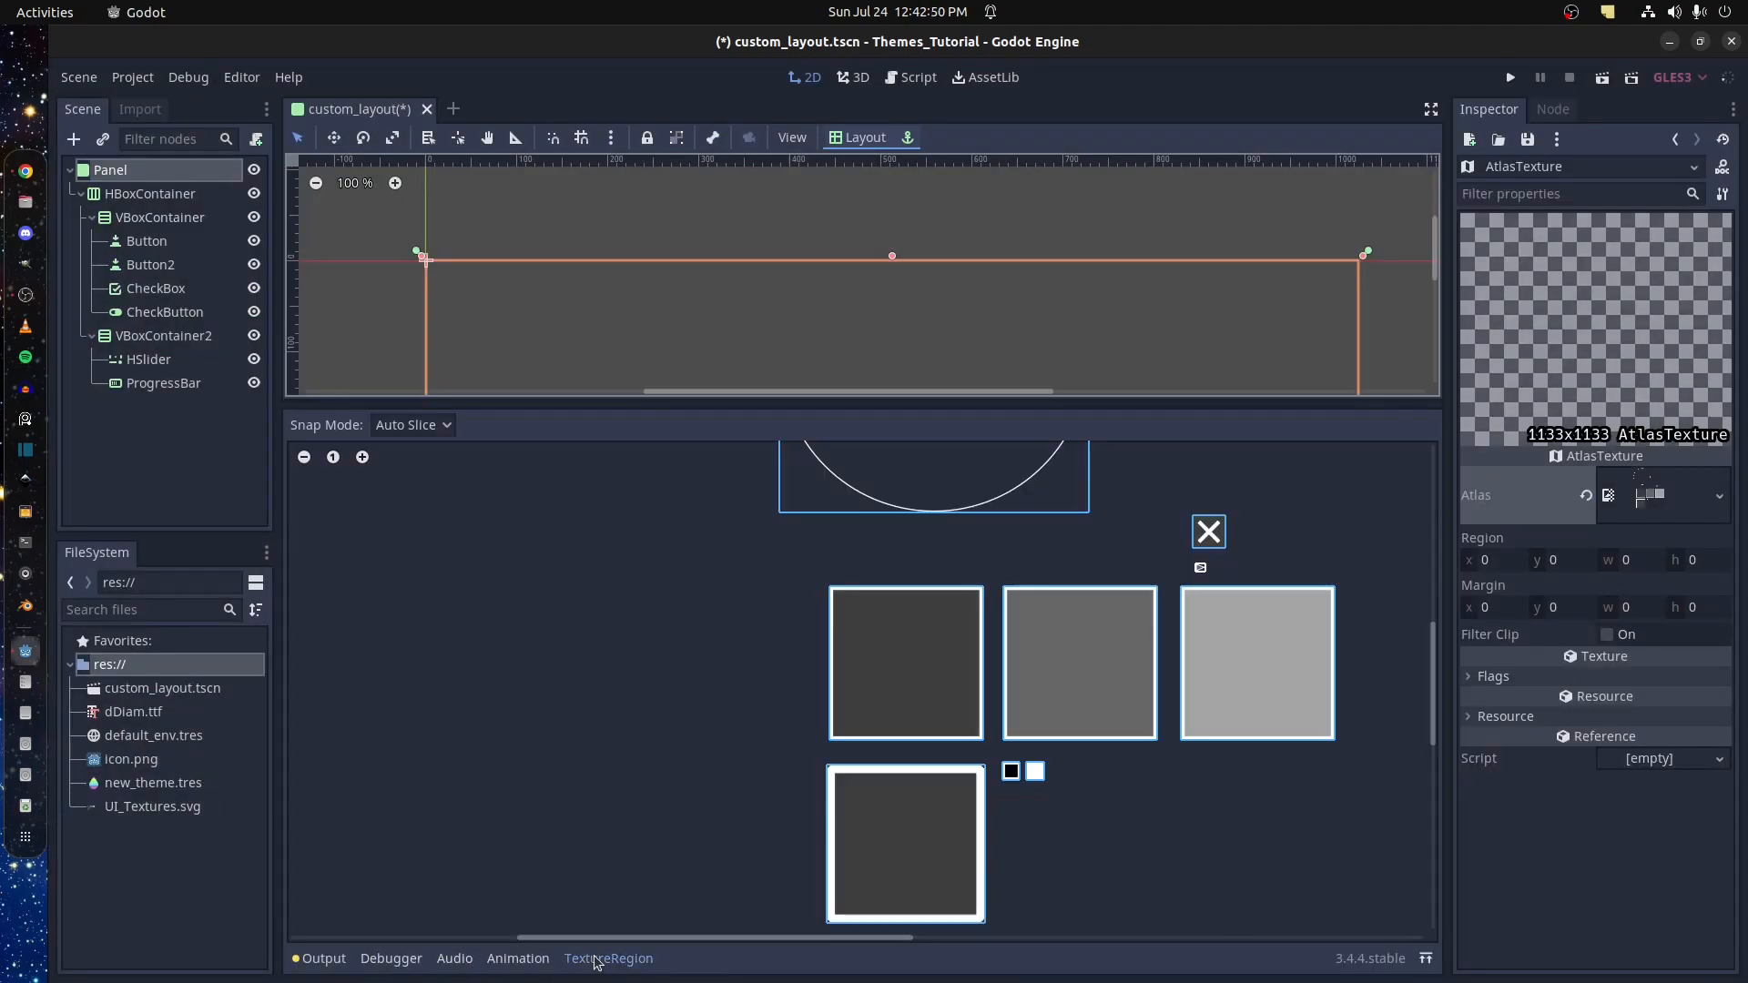
pyautogui.scroll(-5, 1047, 795)
pyautogui.moveTo(1067, 821); pyautogui.dragTo(963, 685, button='middle')
pyautogui.scroll(8, 938, 718)
pyautogui.click(822, 678)
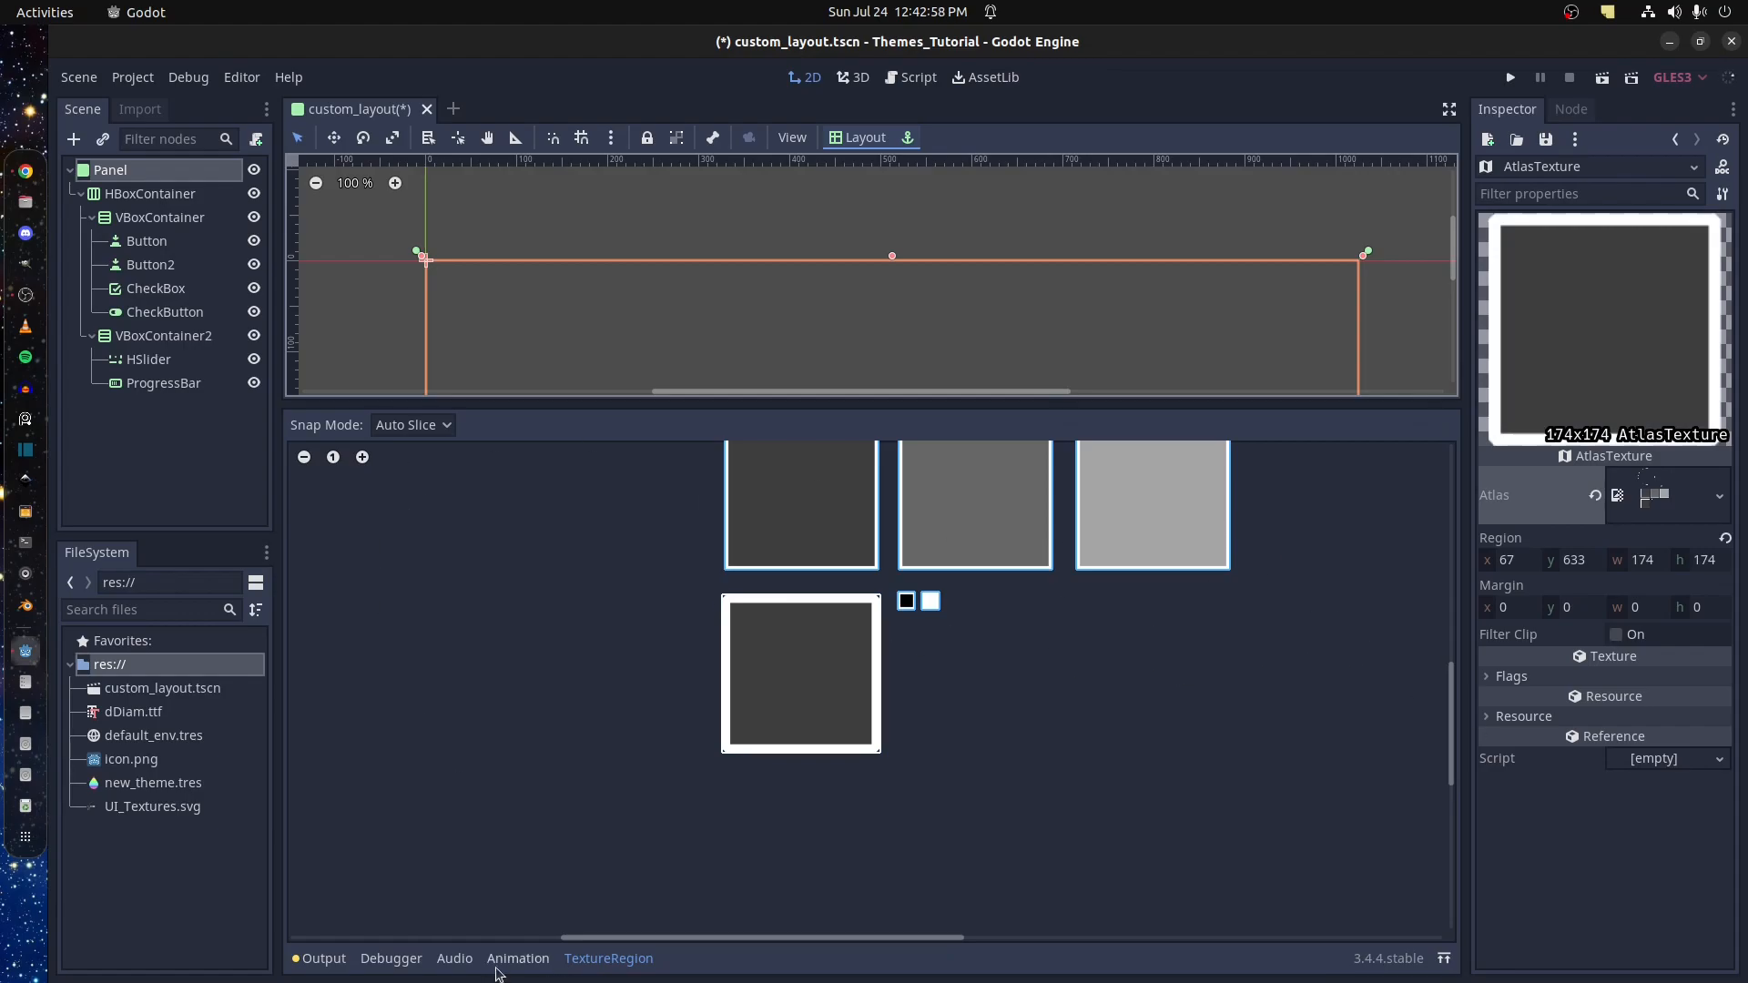
# Reopen the Panel type's StyleBoxTexture from the root Panel's theme and select the thick-bordered square as its texture region
pyautogui.click(139, 179)
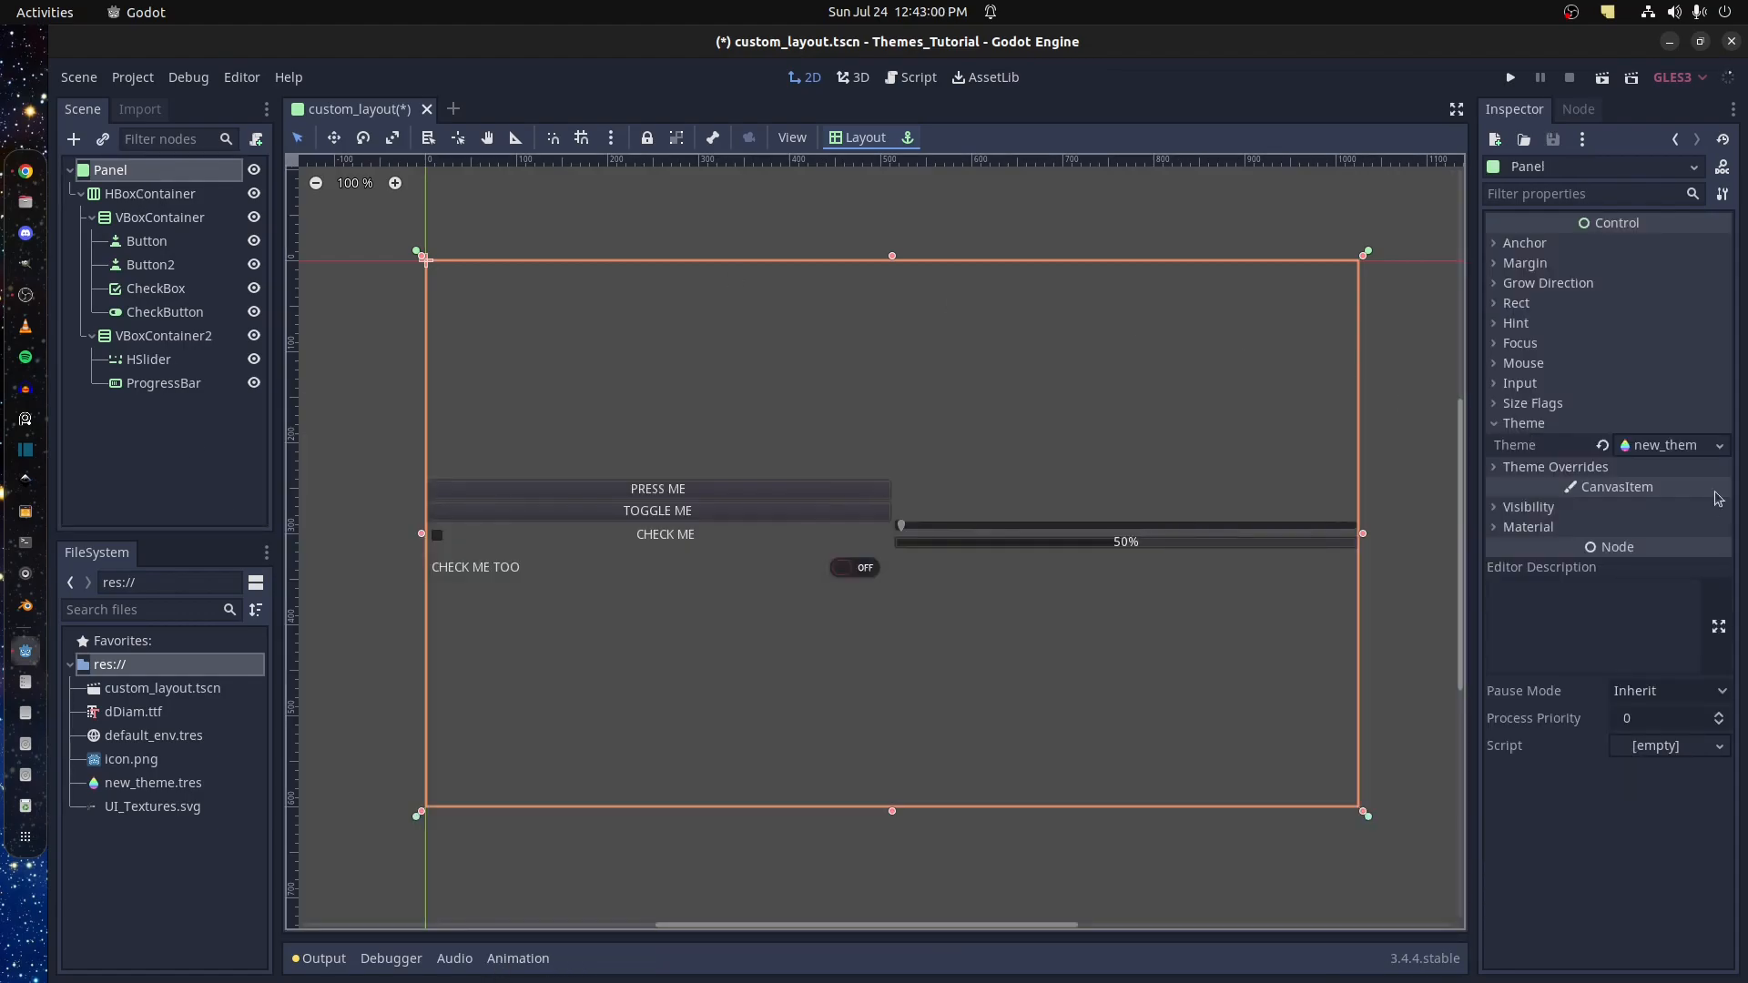
pyautogui.click(1665, 445)
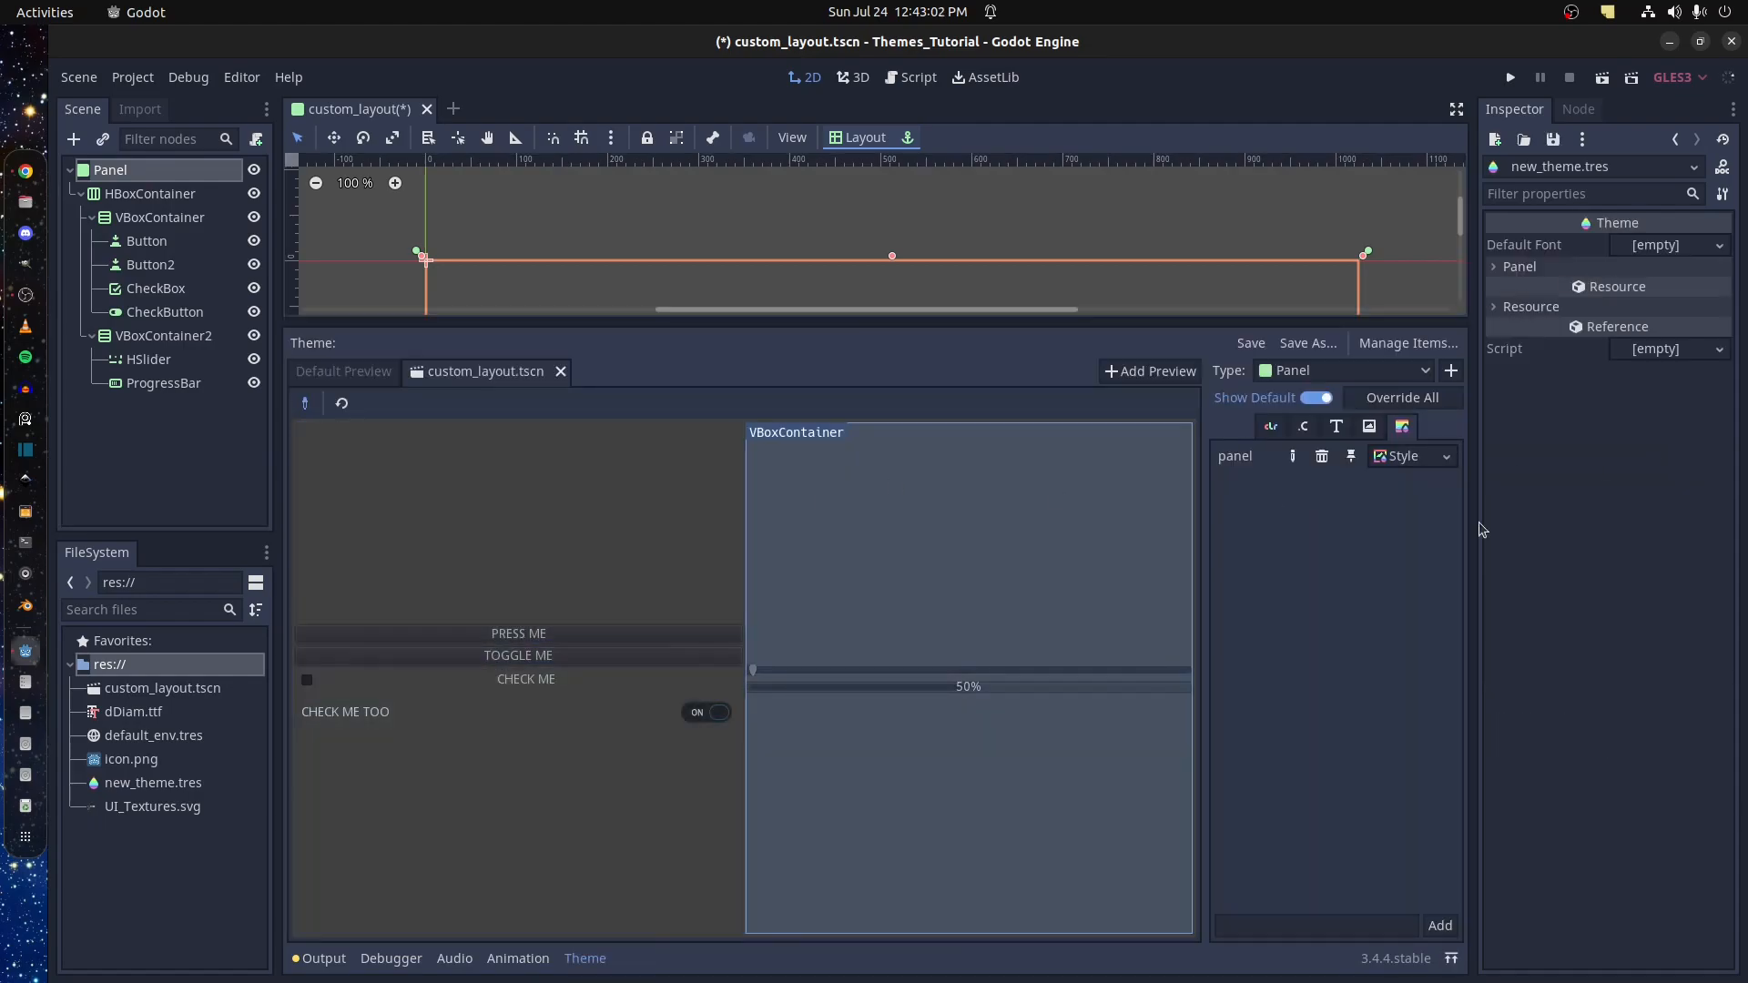
pyautogui.click(1397, 464)
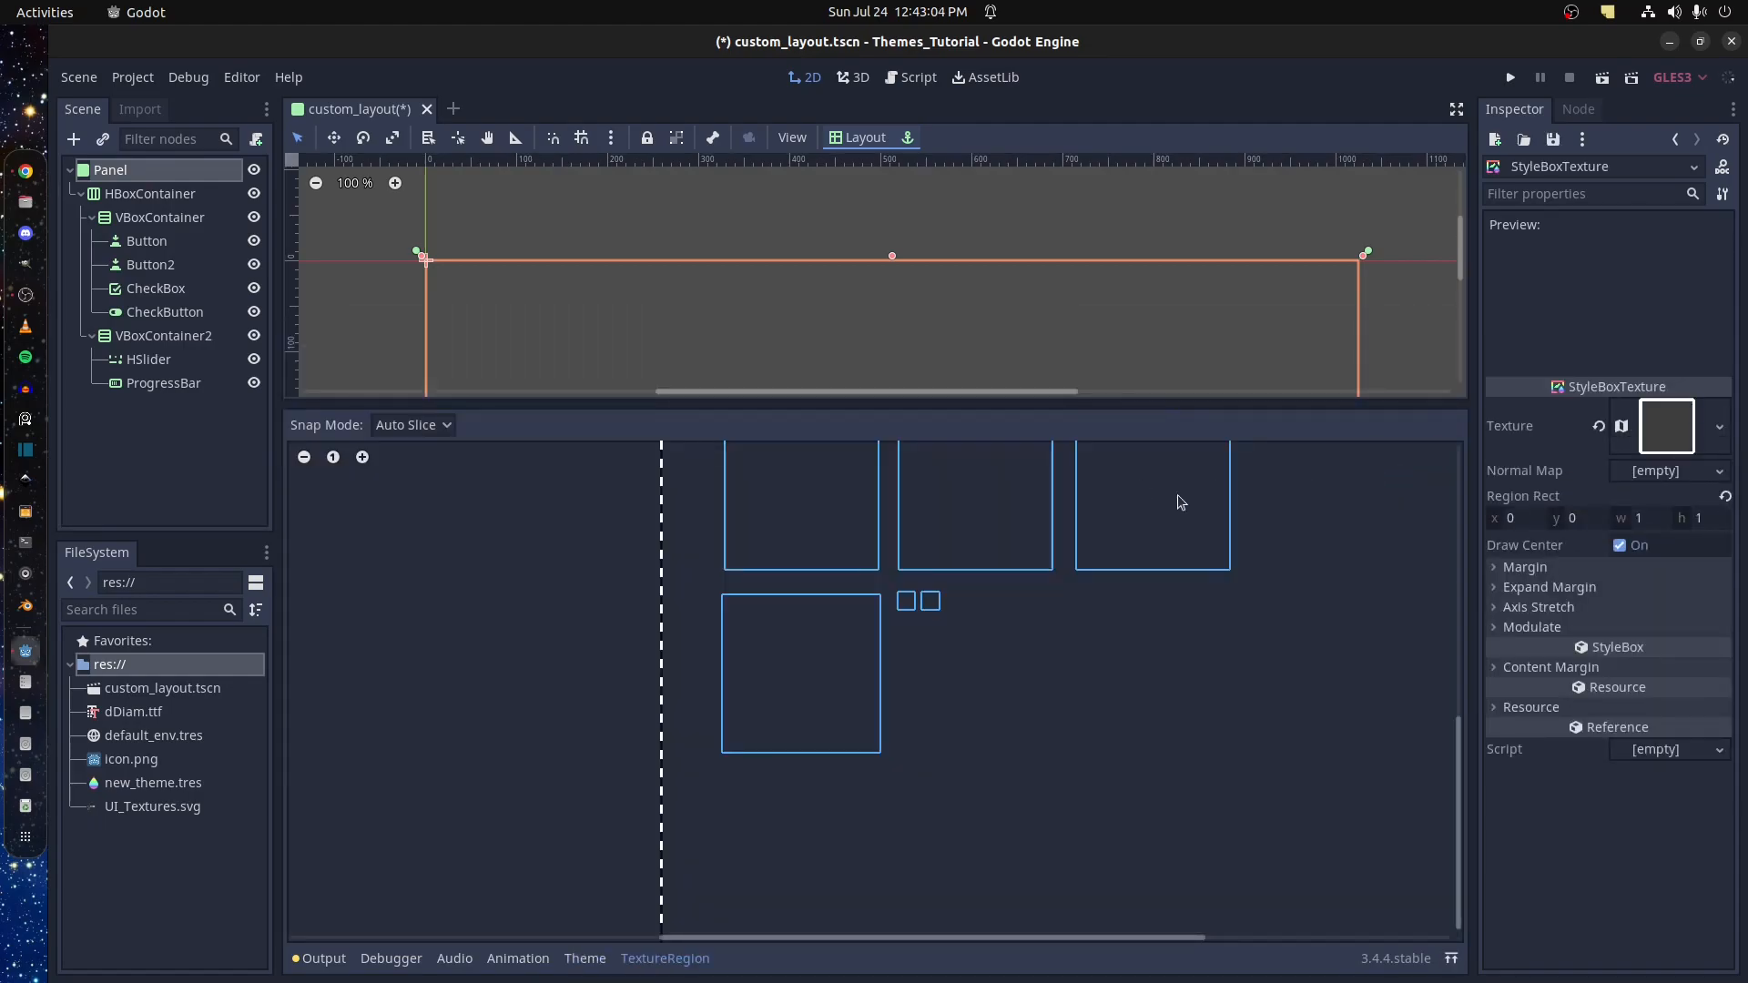
pyautogui.moveTo(722, 540); pyautogui.dragTo(793, 794, button='middle')
pyautogui.scroll(-1, 1054, 738)
pyautogui.scroll(-2, 864, 697)
pyautogui.moveTo(783, 647); pyautogui.dragTo(767, 645, button='middle')
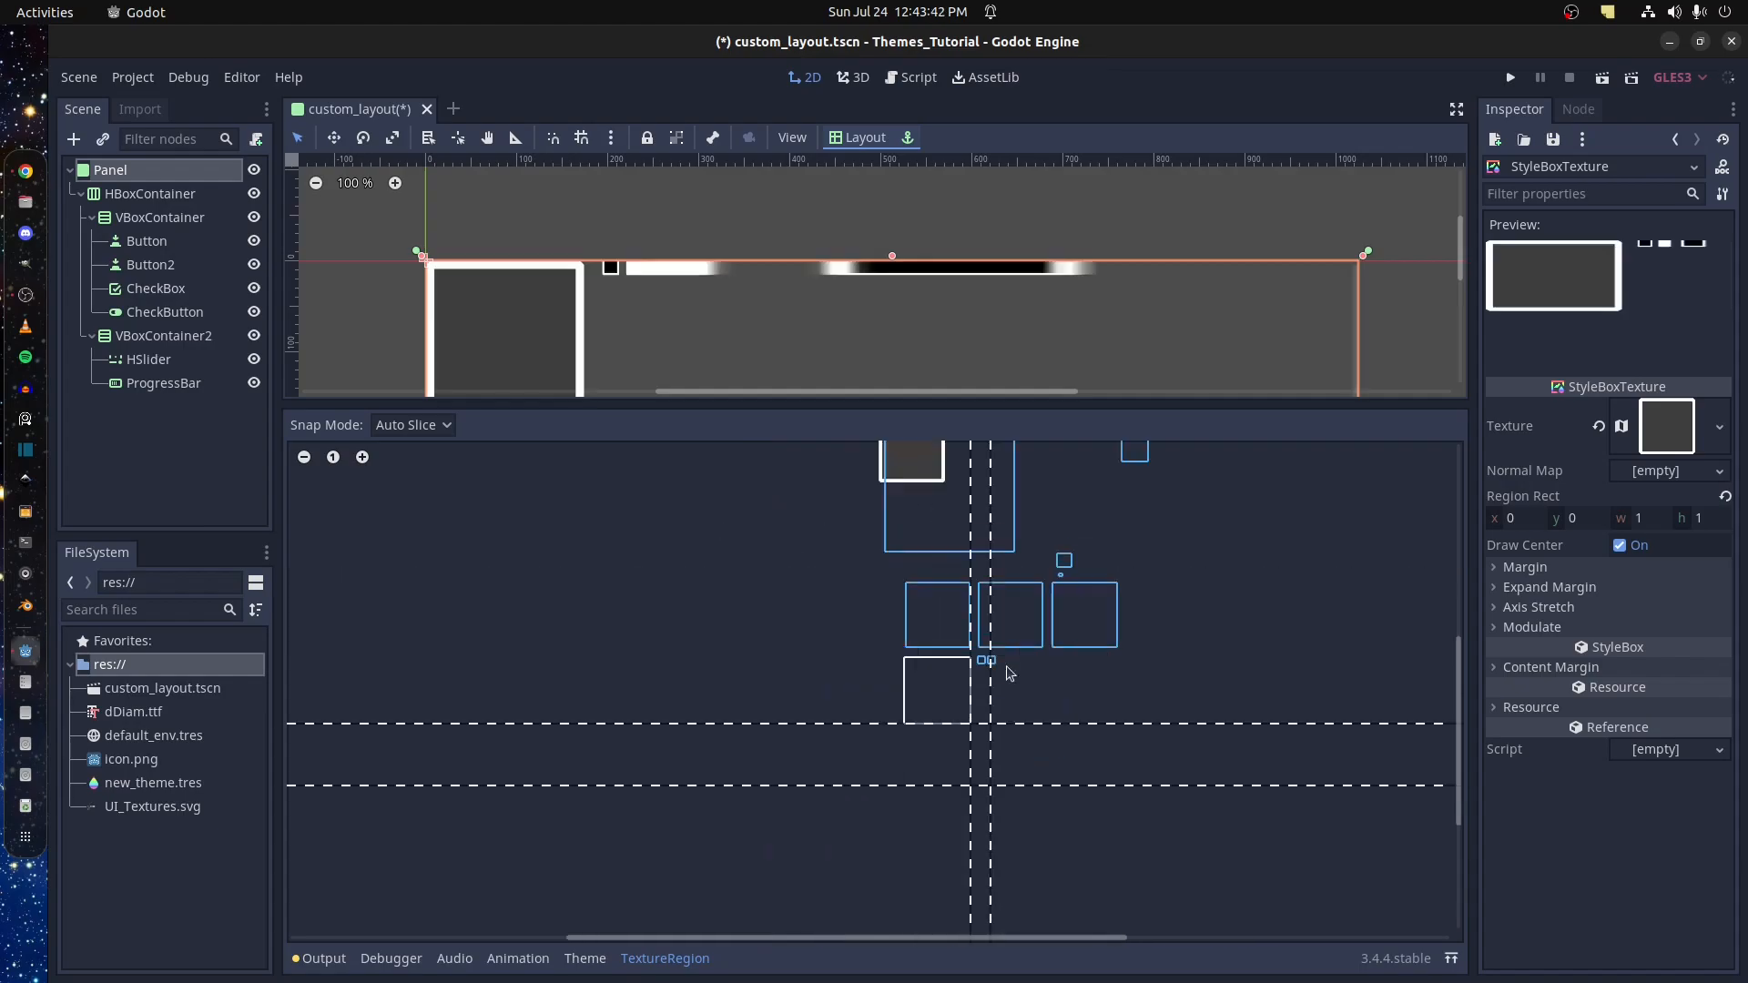
# Place the four margin guides of the panel's texture region just inside the square's white border
pyautogui.scroll(12, 981, 722)
pyautogui.moveTo(982, 722); pyautogui.dragTo(981, 640)
pyautogui.moveTo(956, 673); pyautogui.dragTo(843, 674)
pyautogui.moveTo(972, 641); pyautogui.dragTo(971, 623)
pyautogui.moveTo(971, 831); pyautogui.dragTo(972, 705)
pyautogui.moveTo(991, 678); pyautogui.dragTo(942, 674)
pyautogui.scroll(-2, 1143, 488)
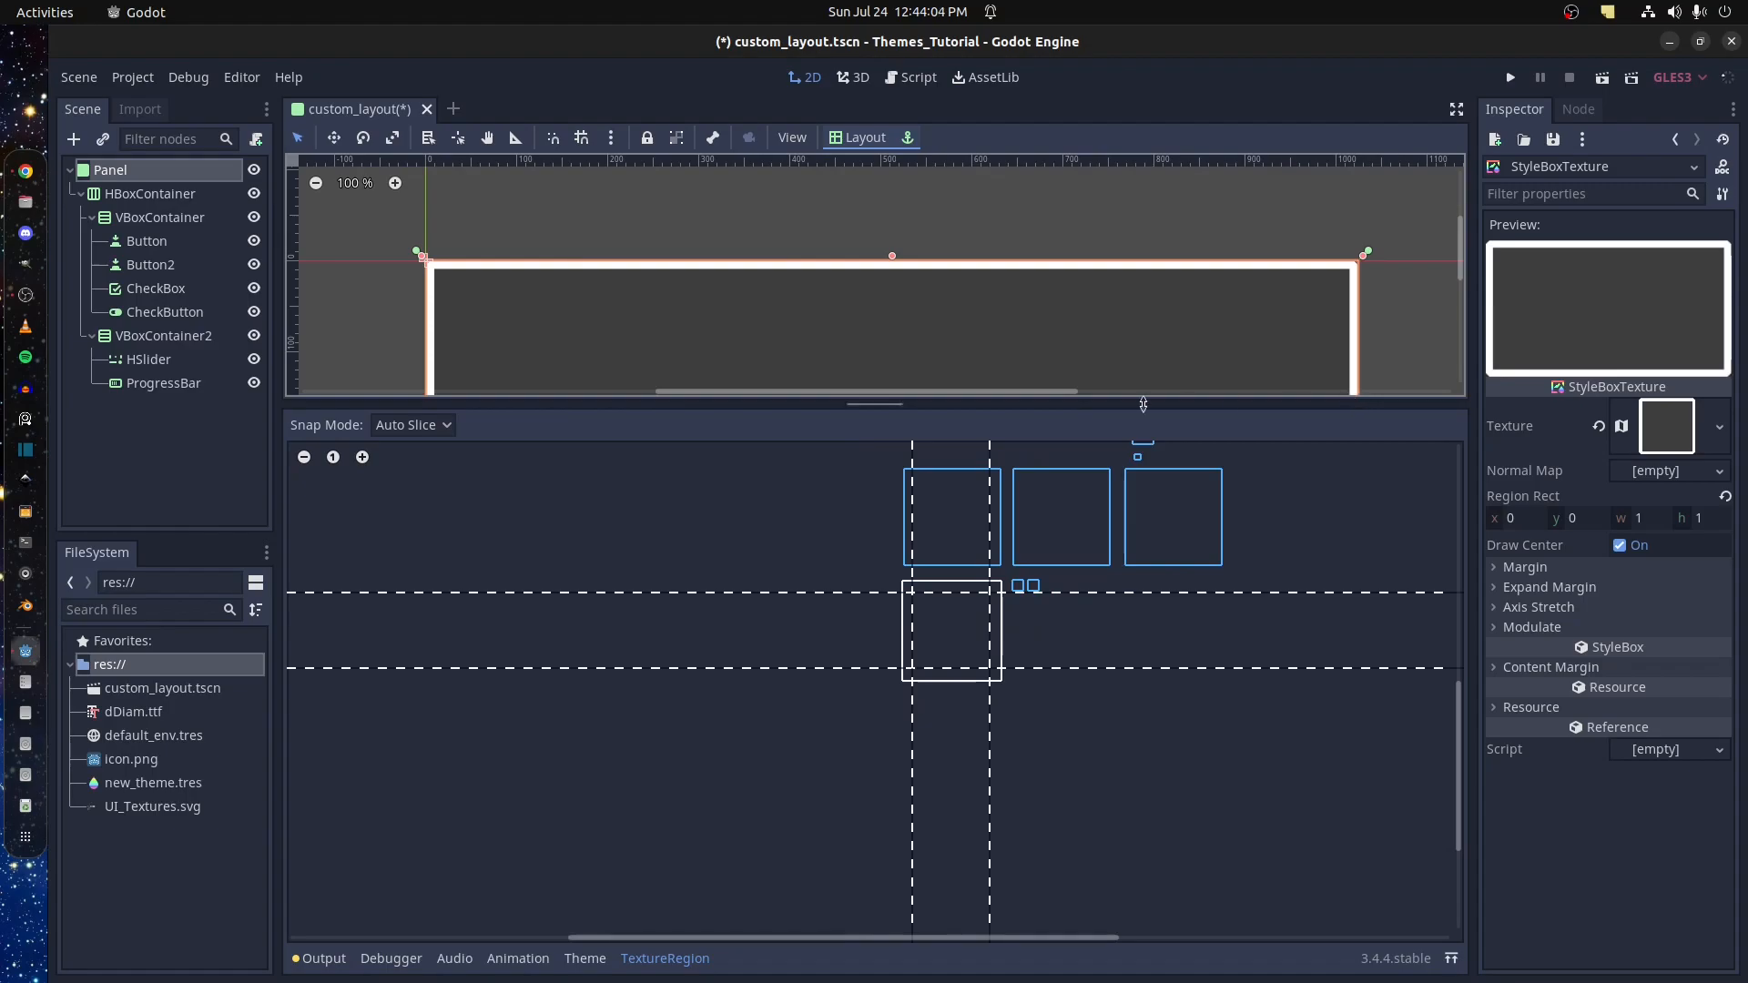
# Check the bordered panel style in the 2D viewport and in the custom_layout.tscn theme preview
pyautogui.moveTo(1046, 403); pyautogui.dragTo(1046, 752)
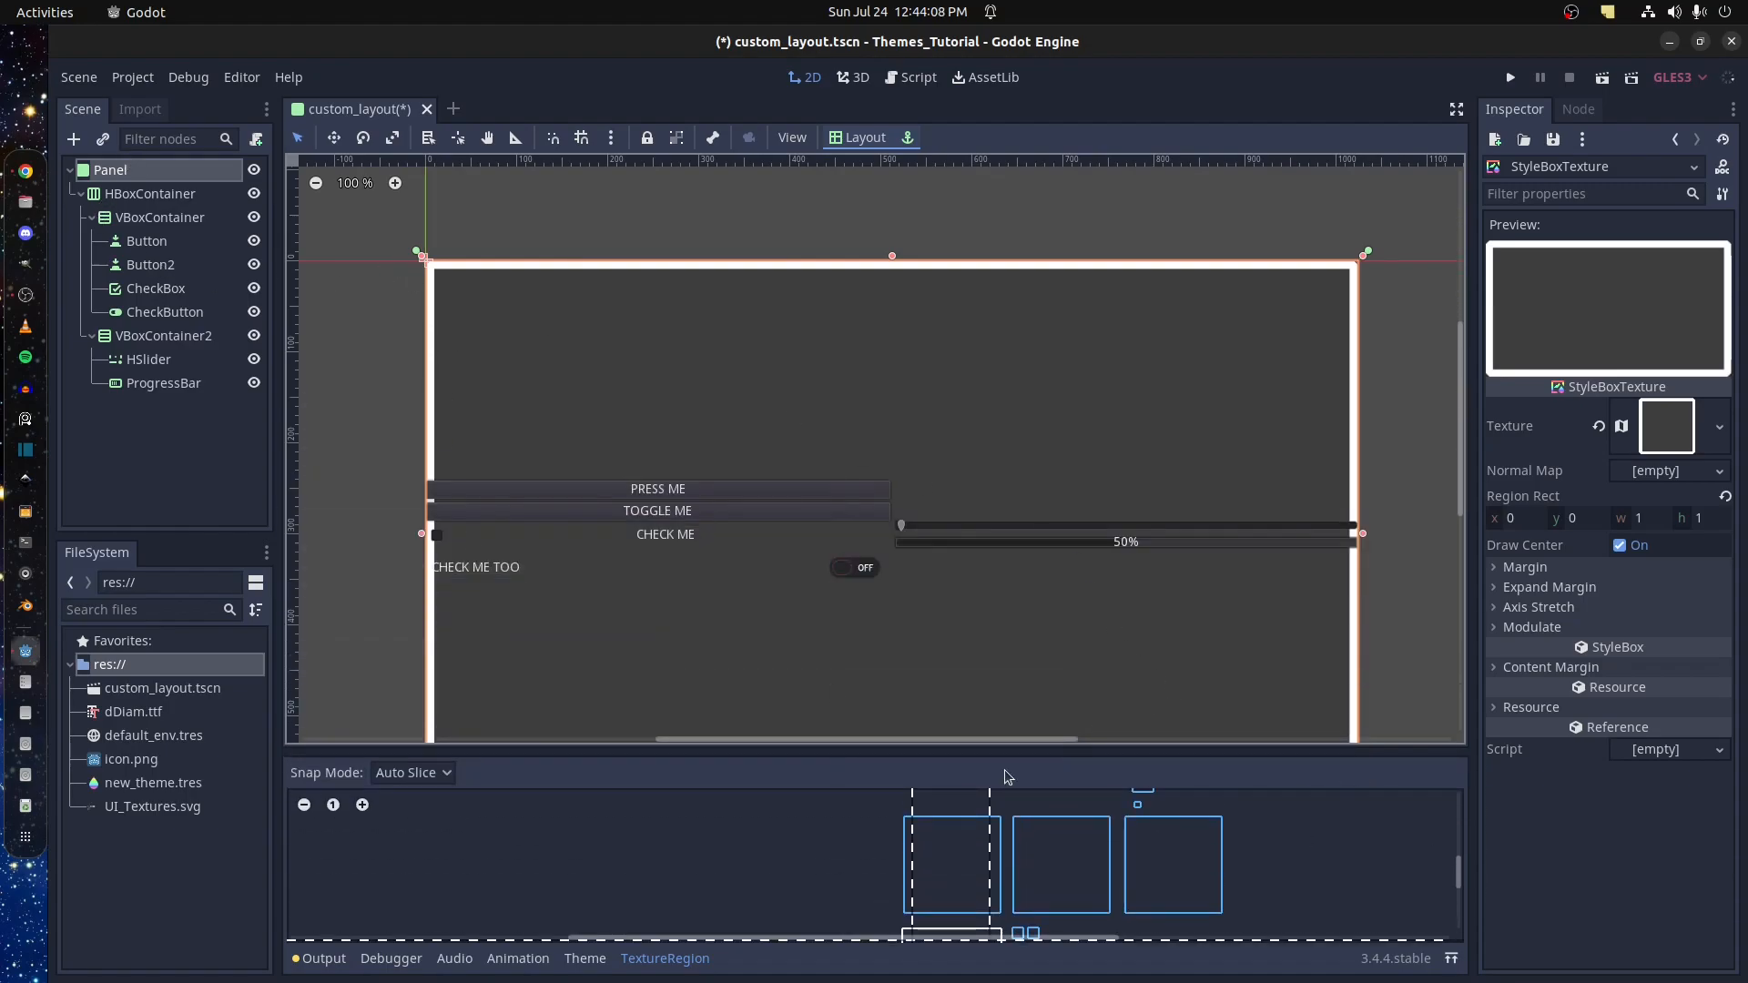
pyautogui.moveTo(1047, 753); pyautogui.dragTo(1056, 368)
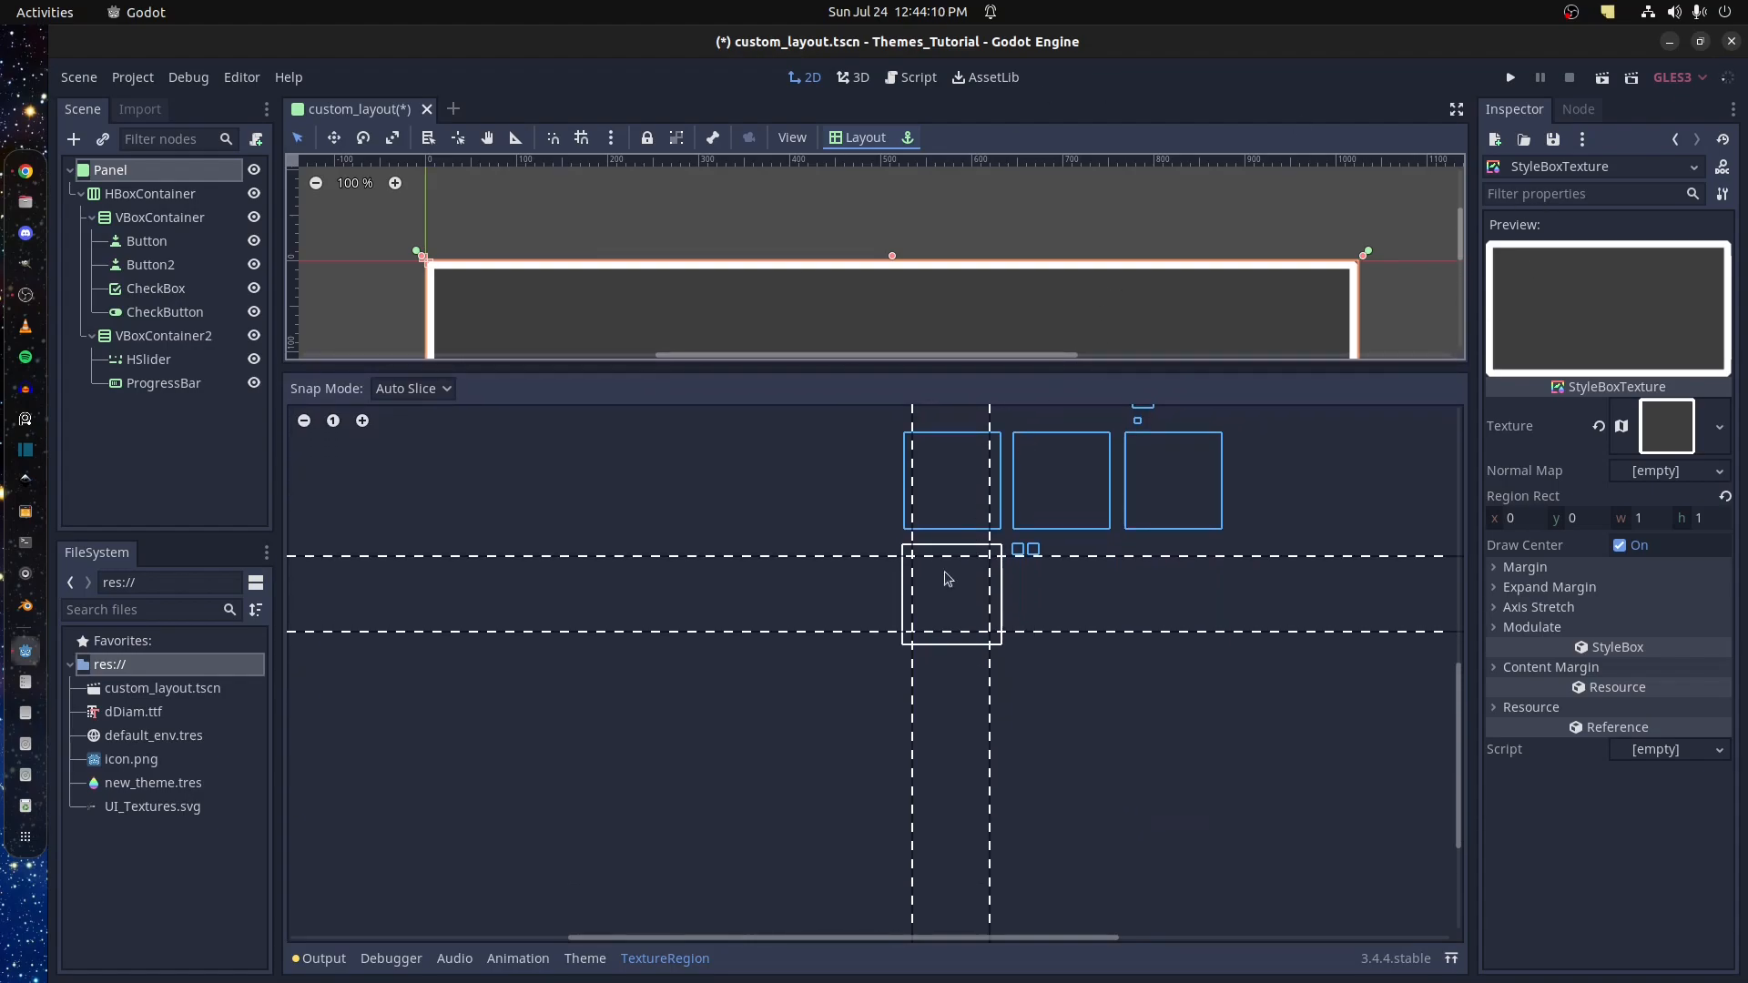
pyautogui.click(577, 963)
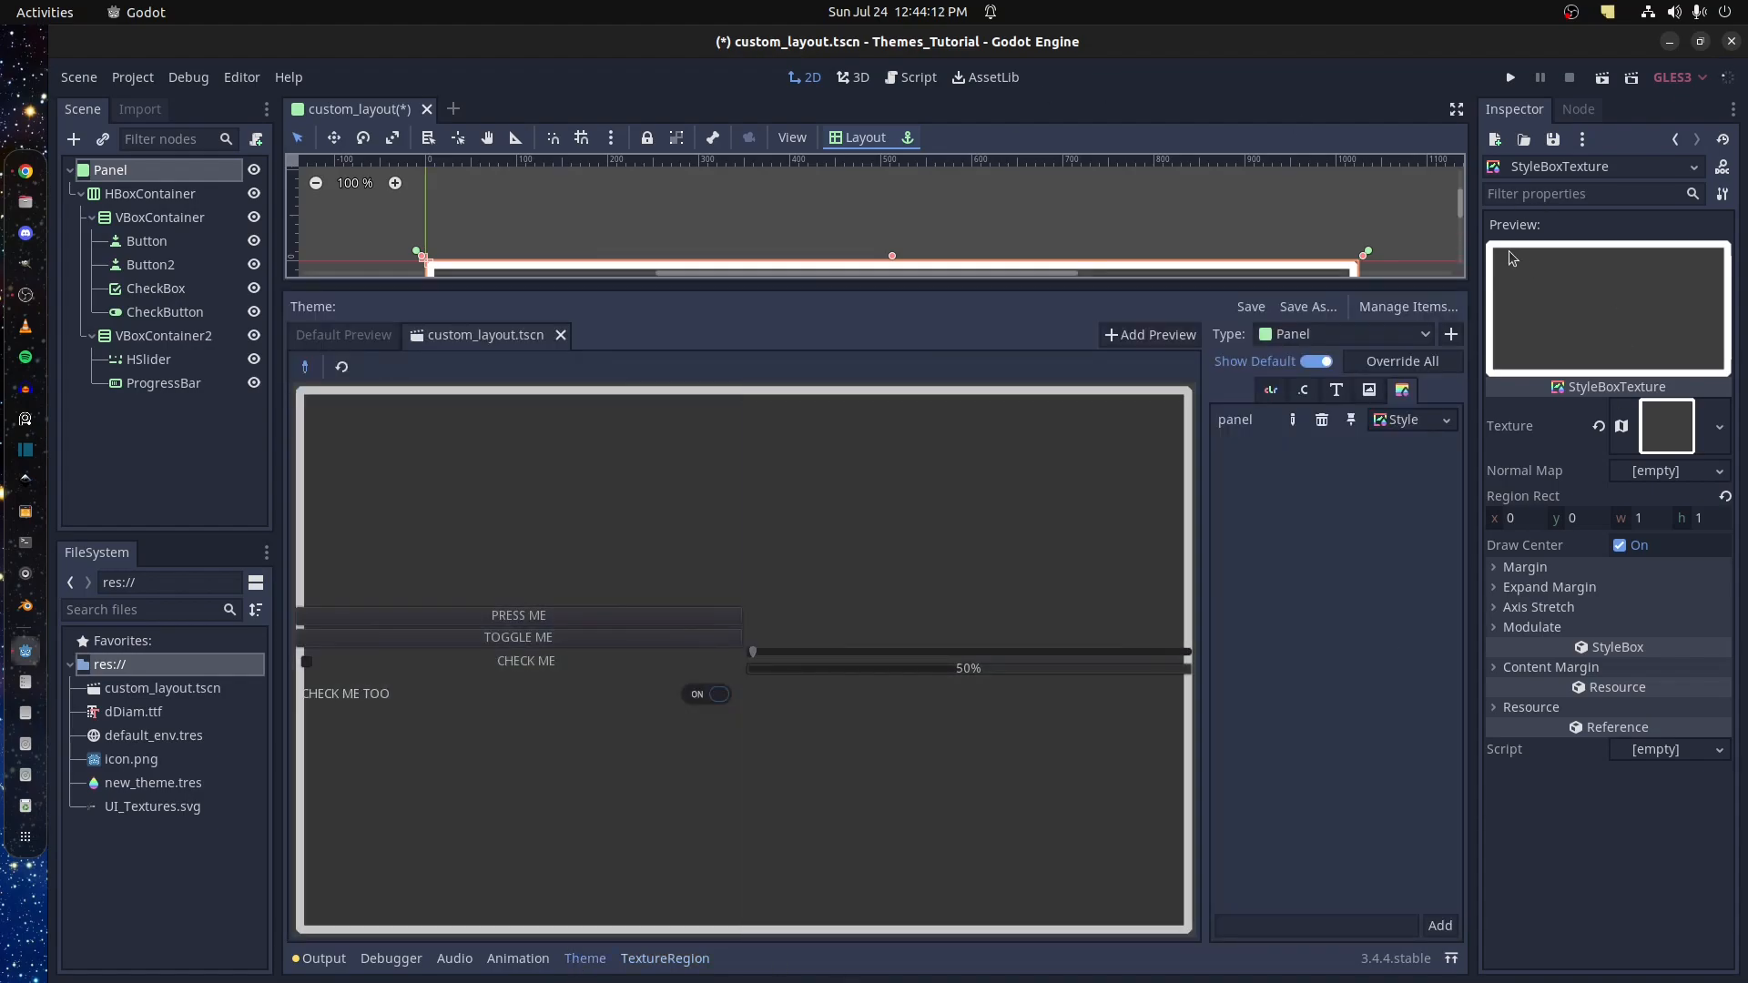
# Reopen the theme from the root Panel node, expand its Panel styles and set its default font to a new DynamicFont
pyautogui.click(139, 173)
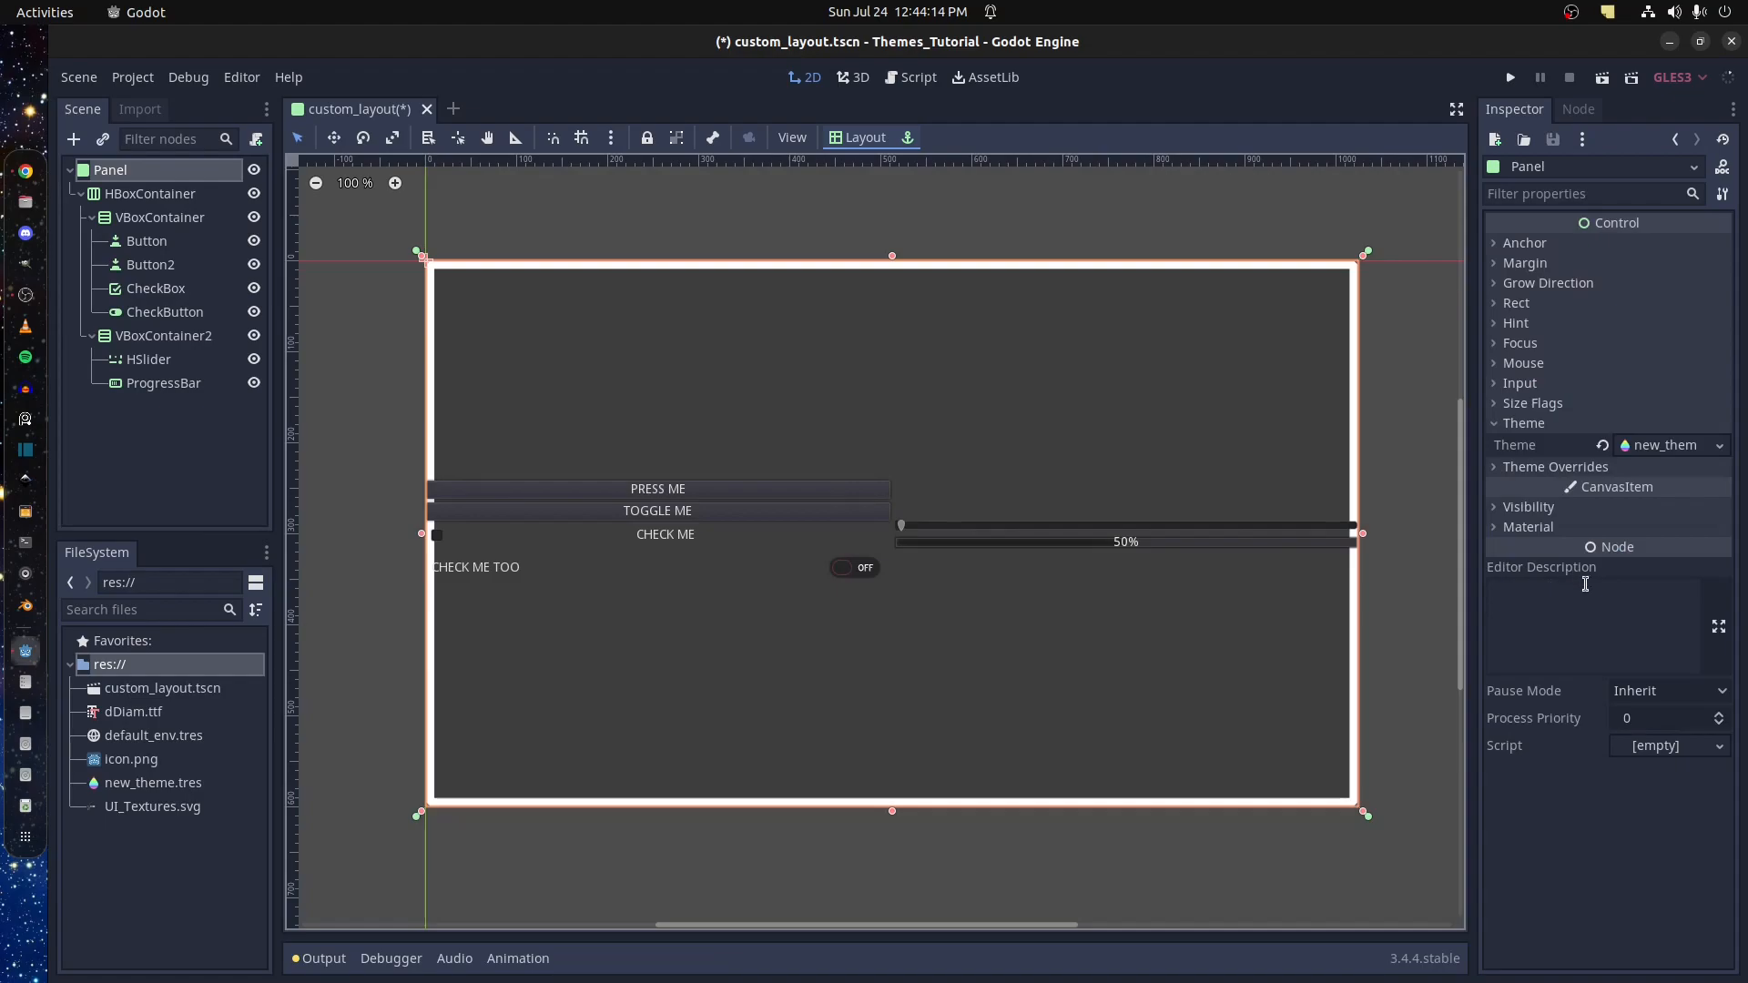
pyautogui.click(1580, 442)
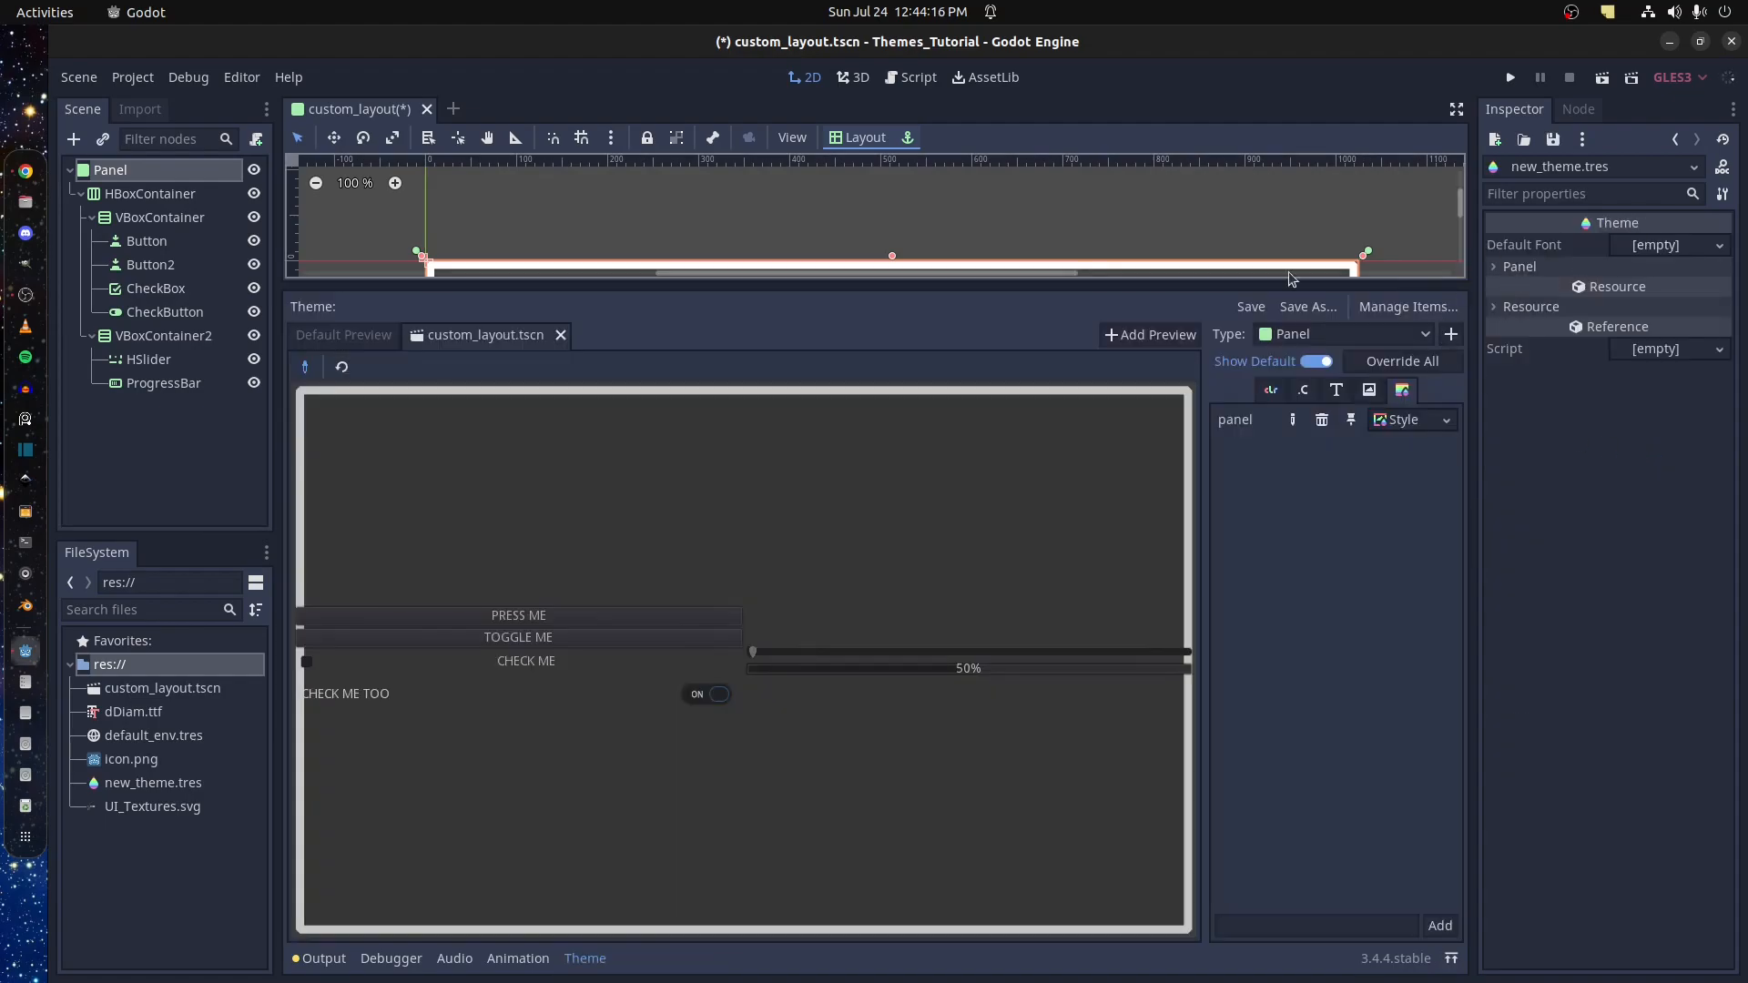
pyautogui.click(1499, 265)
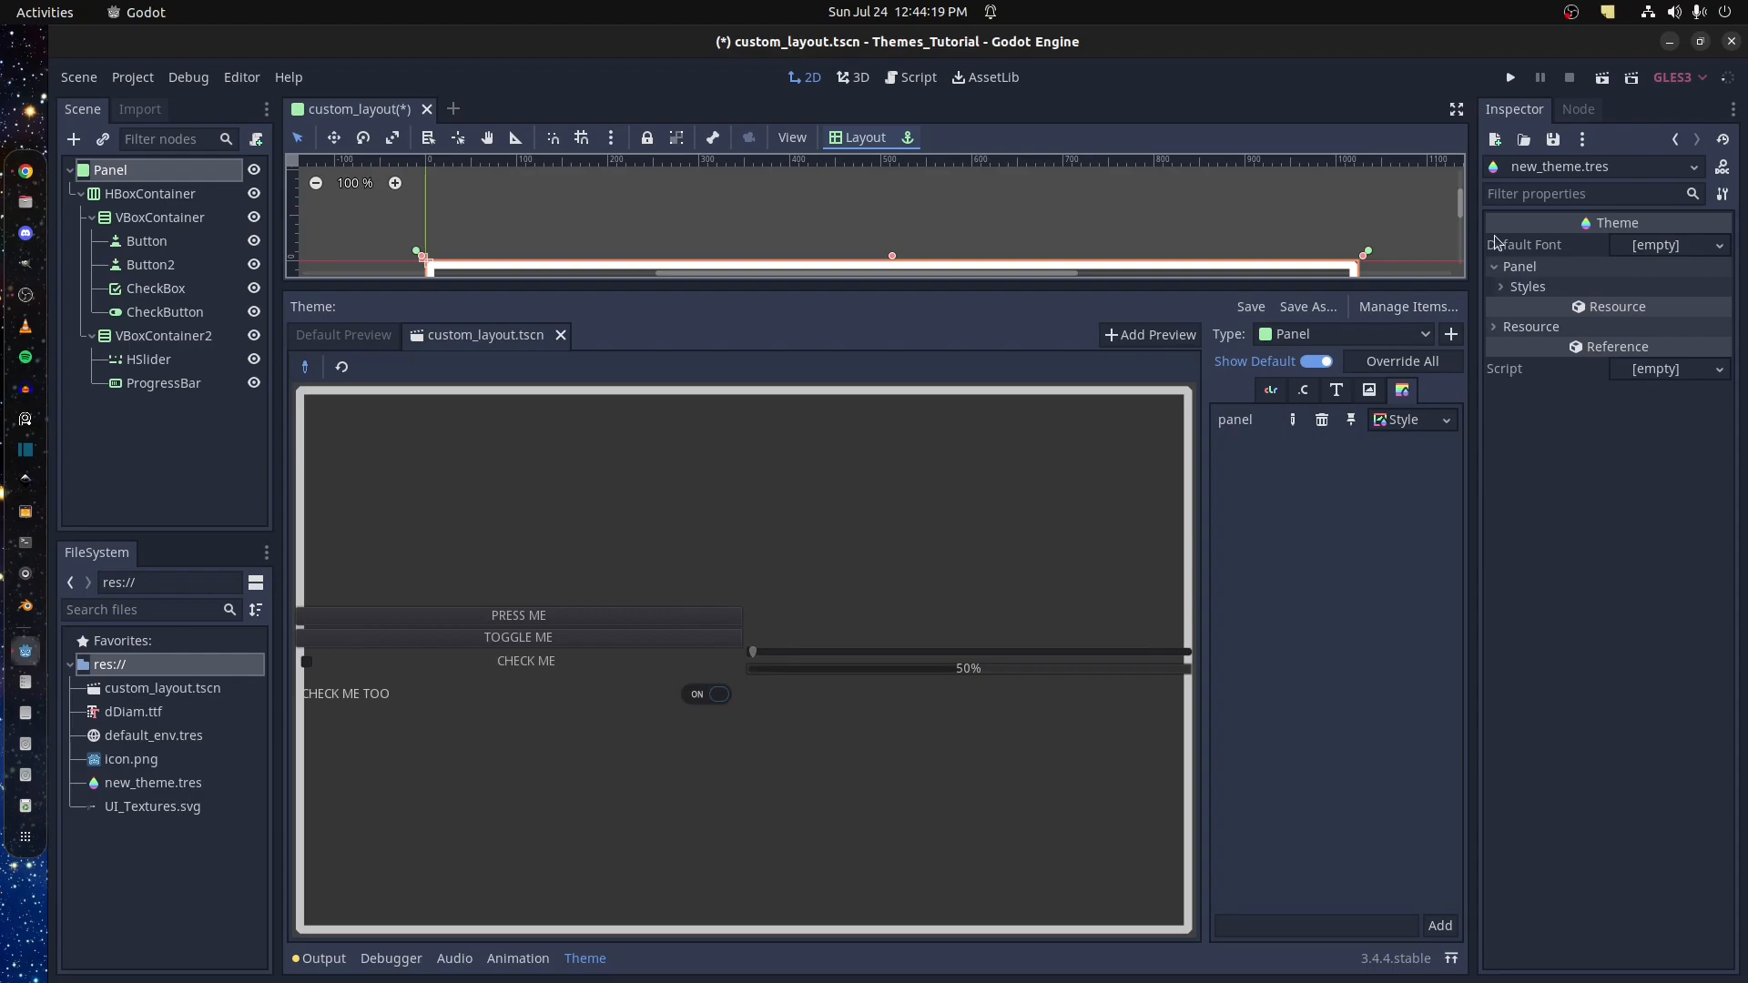
pyautogui.click(1501, 288)
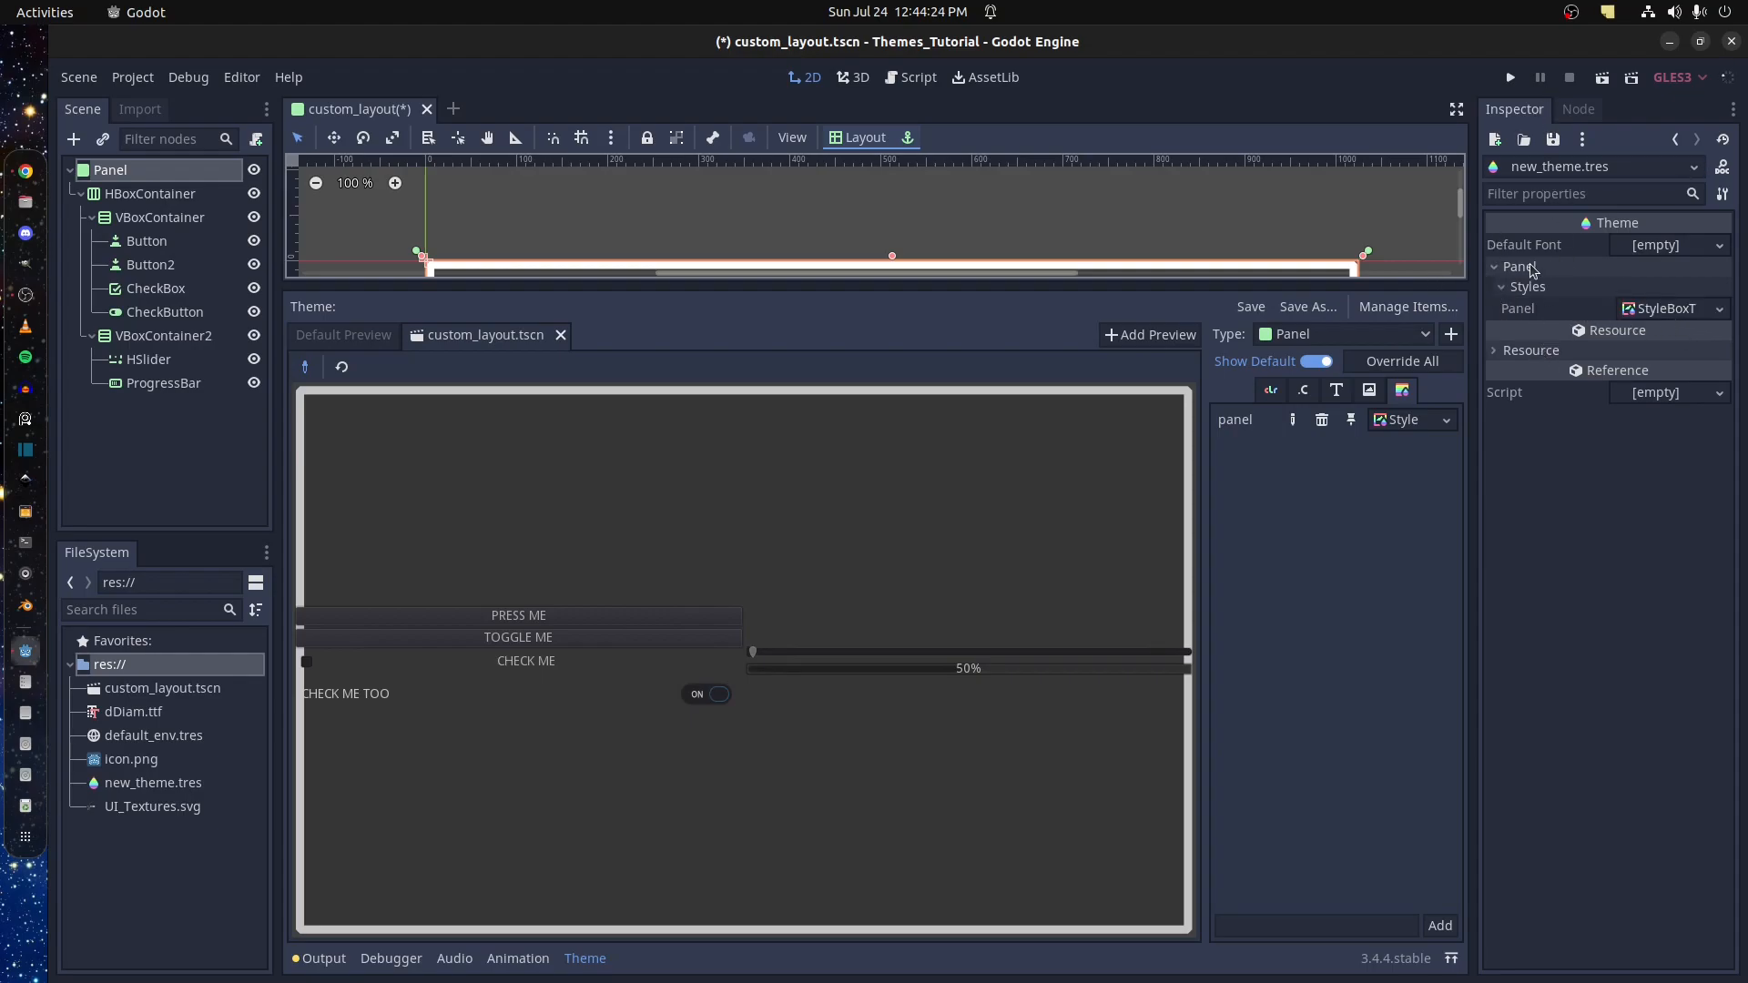
pyautogui.click(1720, 248)
pyautogui.click(1670, 296)
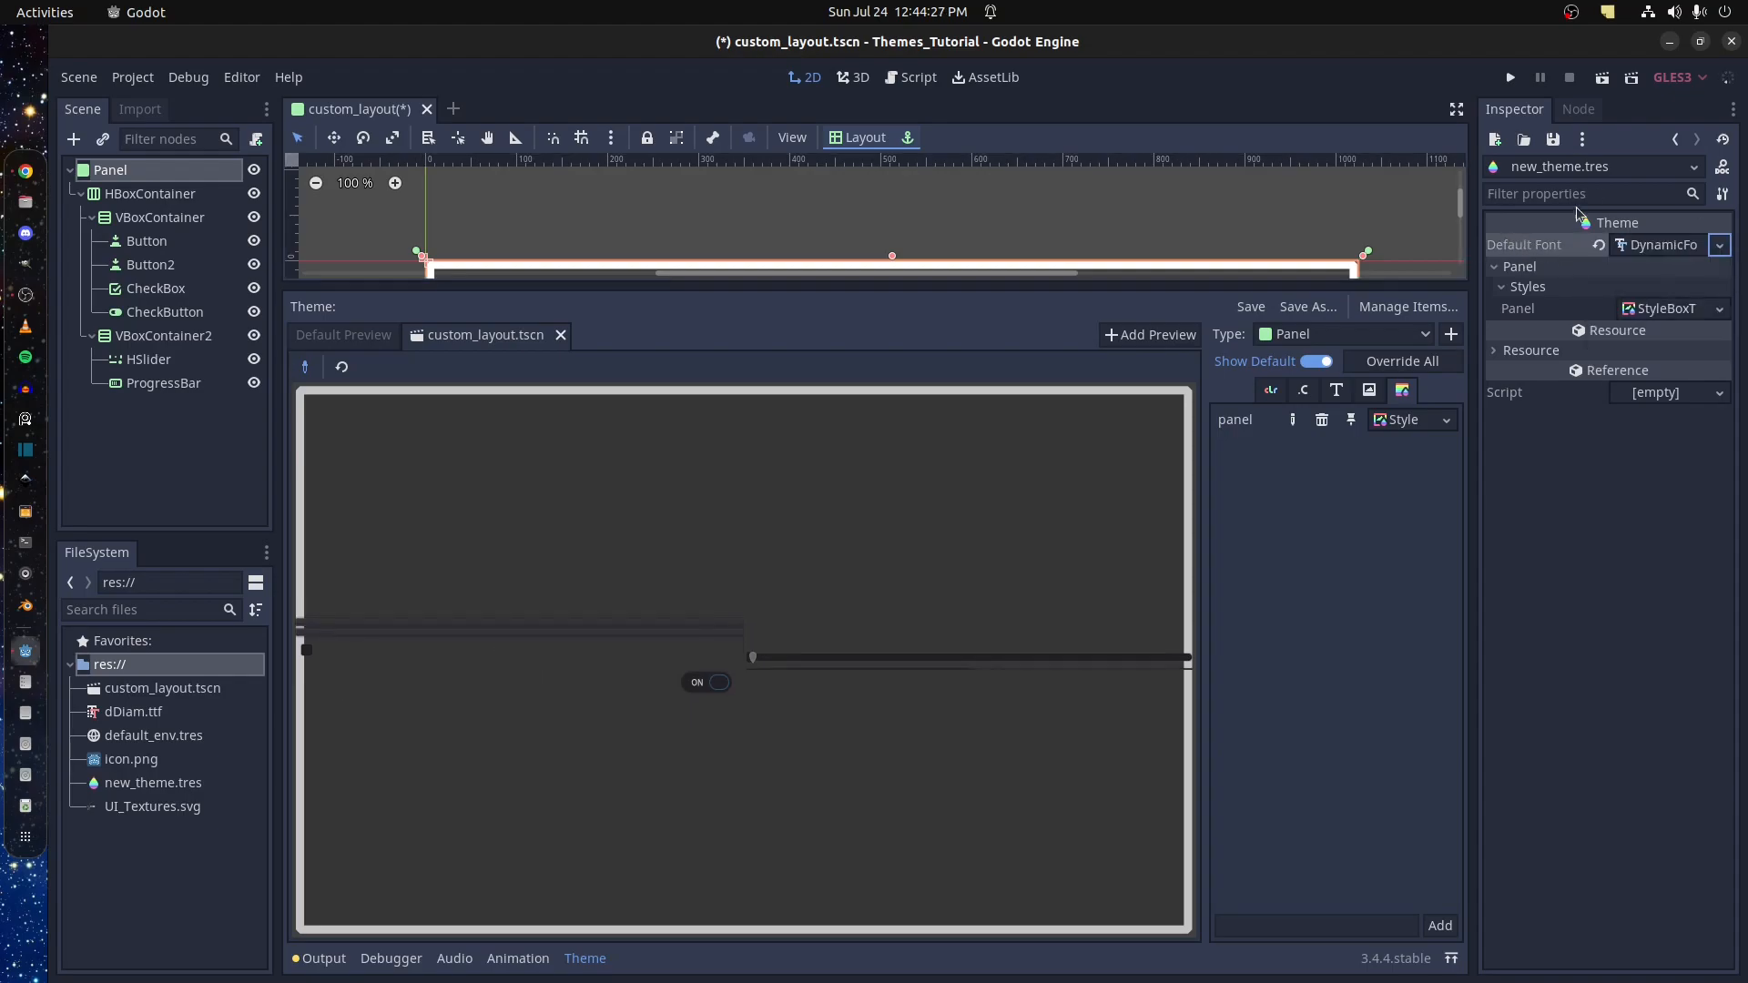
# Load dDiam.ttf as the font data of the theme's default DynamicFont
pyautogui.click(1657, 245)
pyautogui.click(1511, 311)
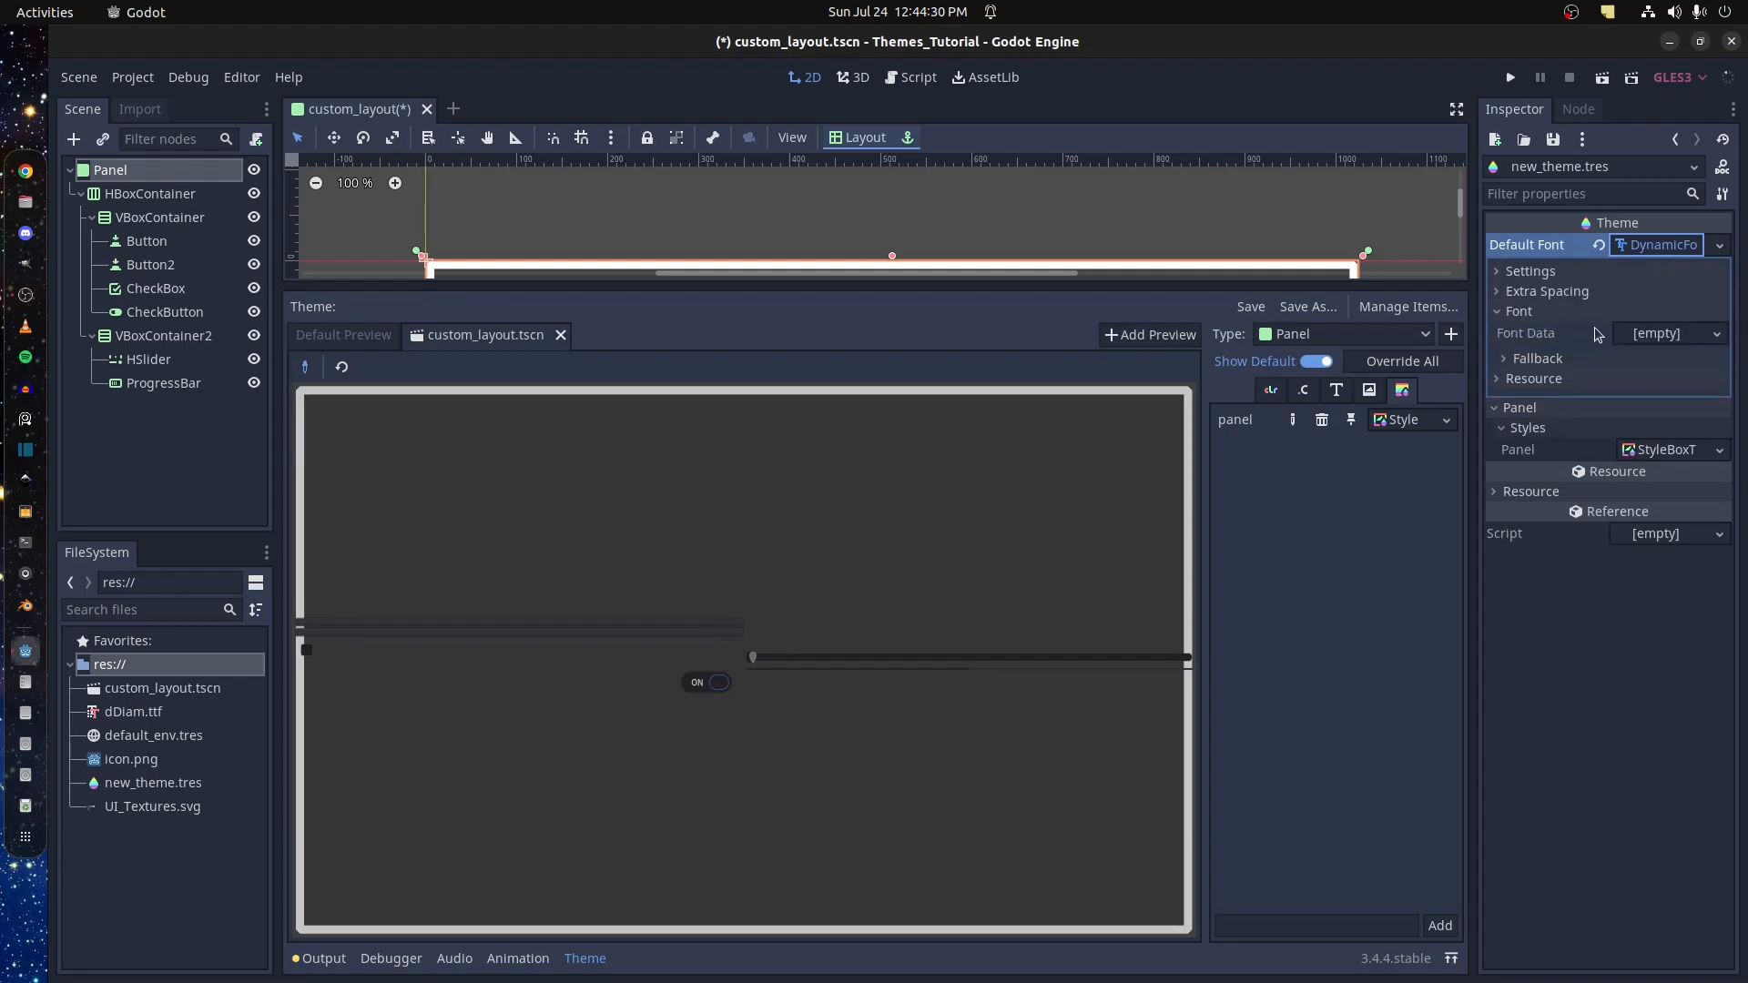
pyautogui.click(1655, 336)
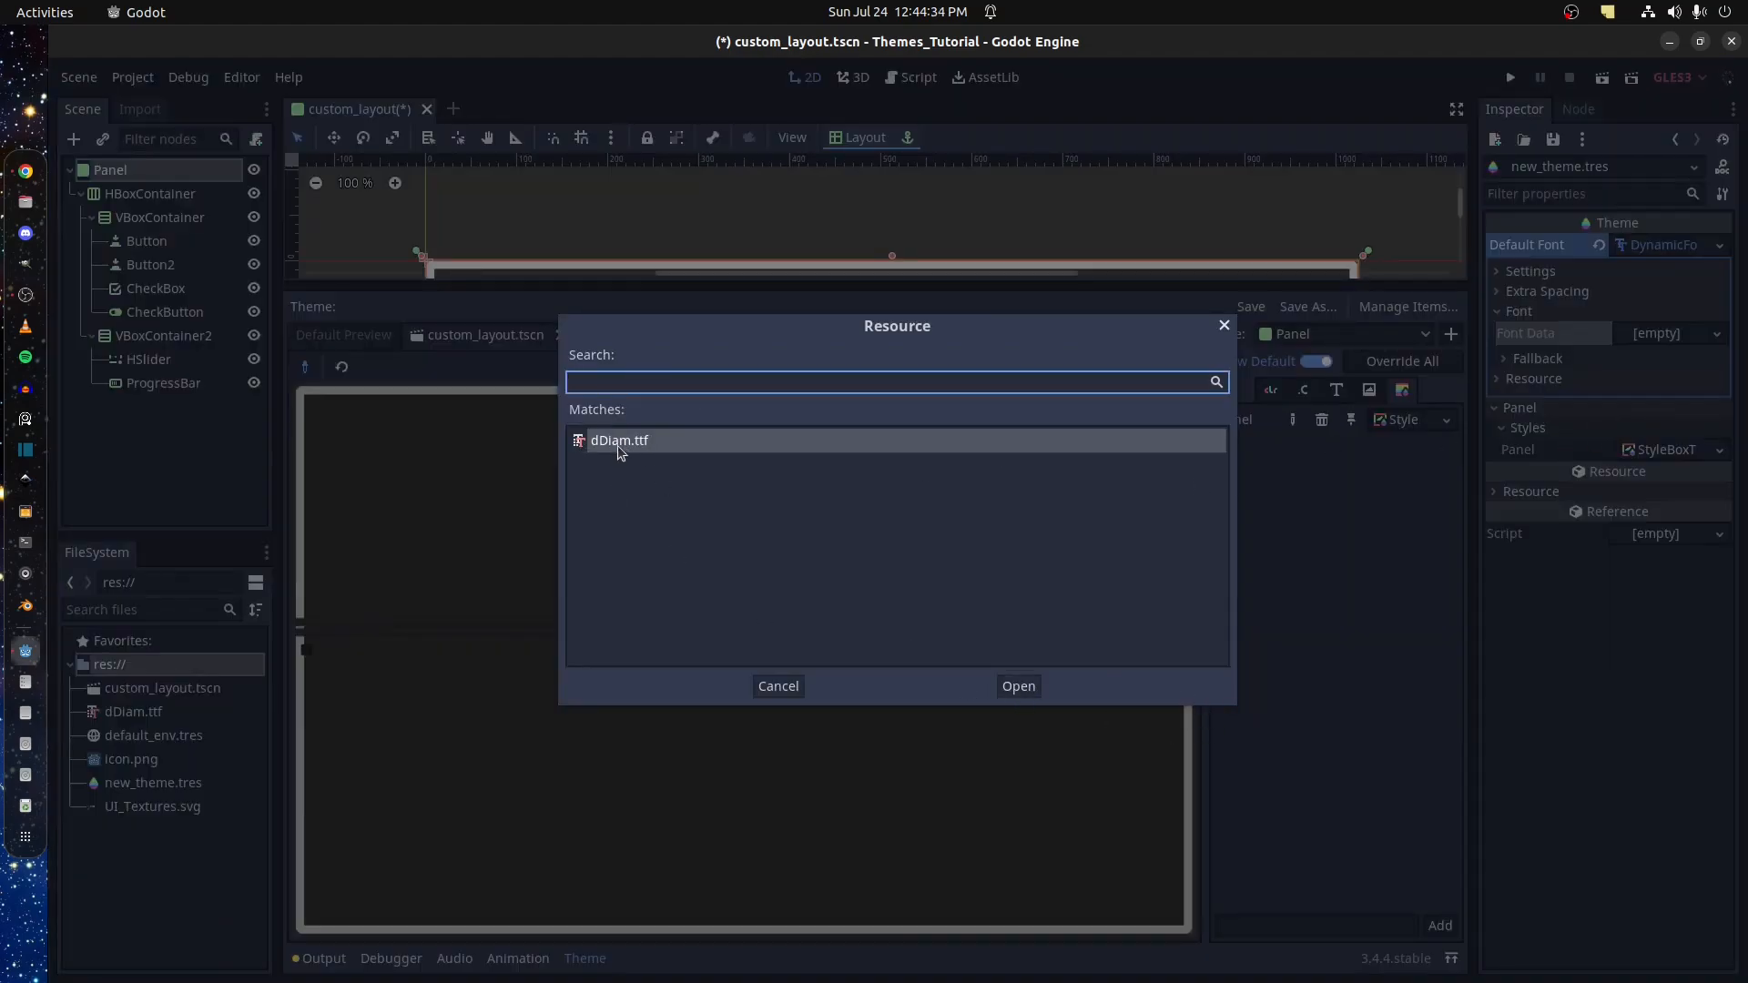
pyautogui.click(1029, 691)
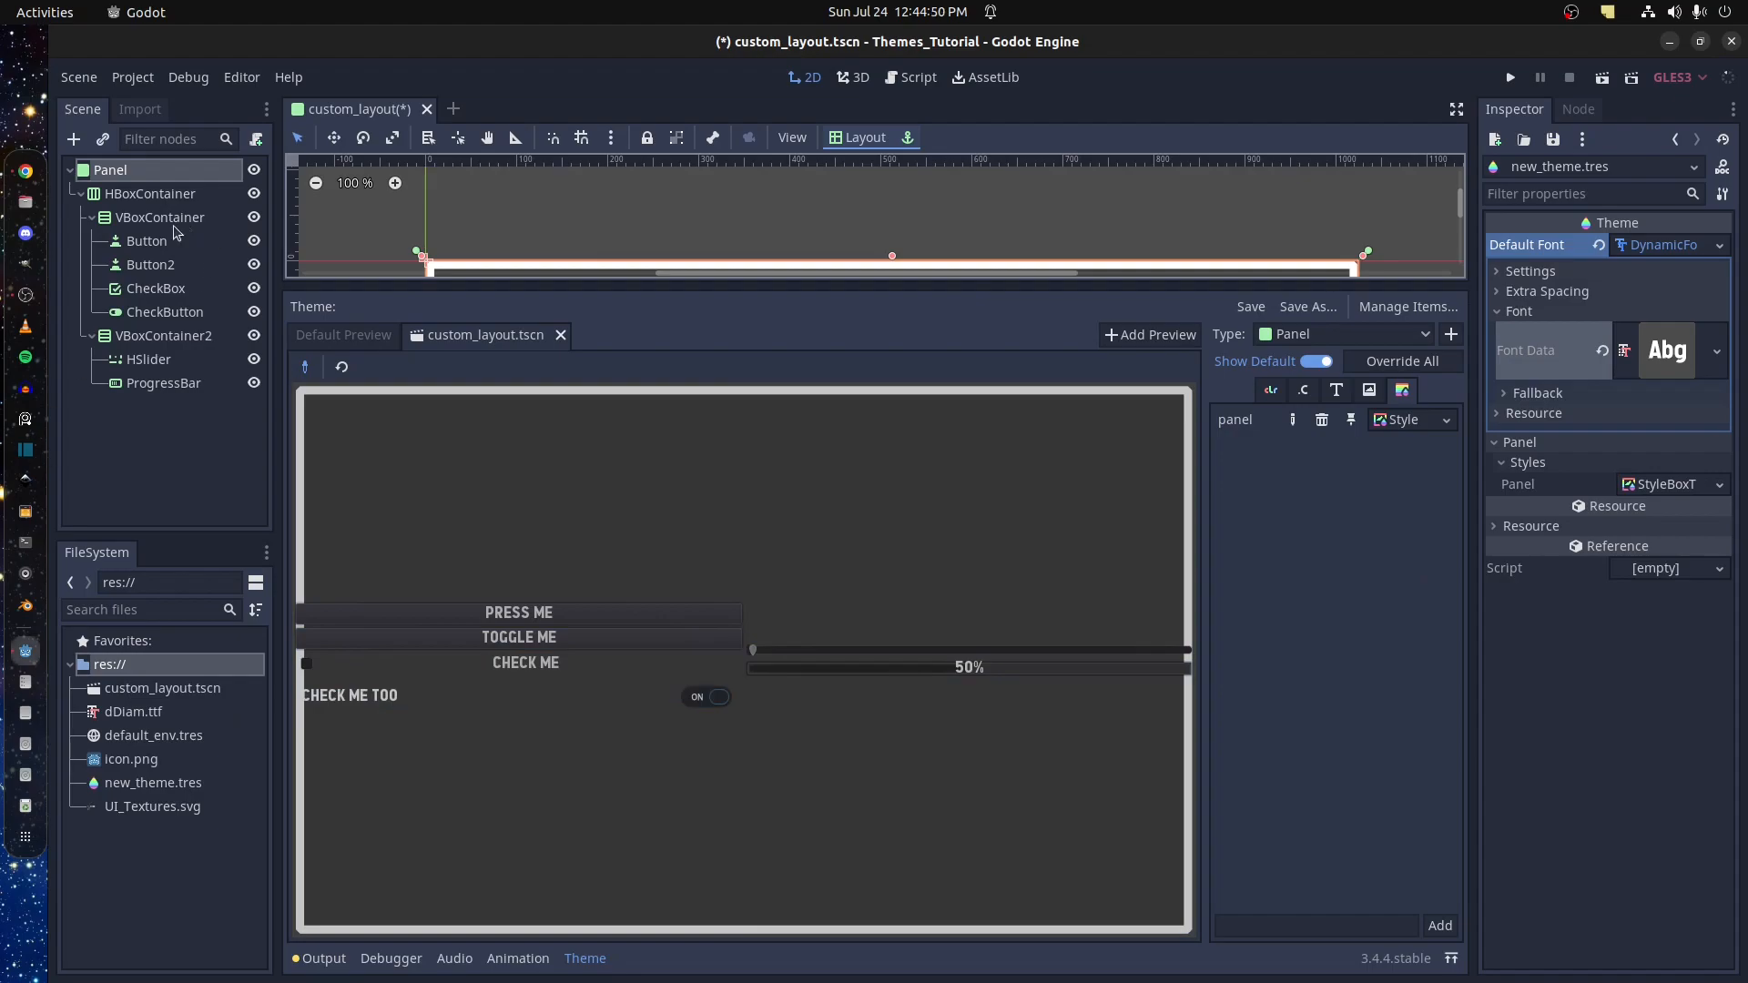
# Add the Button node type to the theme and look through its color, constant, font, icon and style properties
pyautogui.click(140, 251)
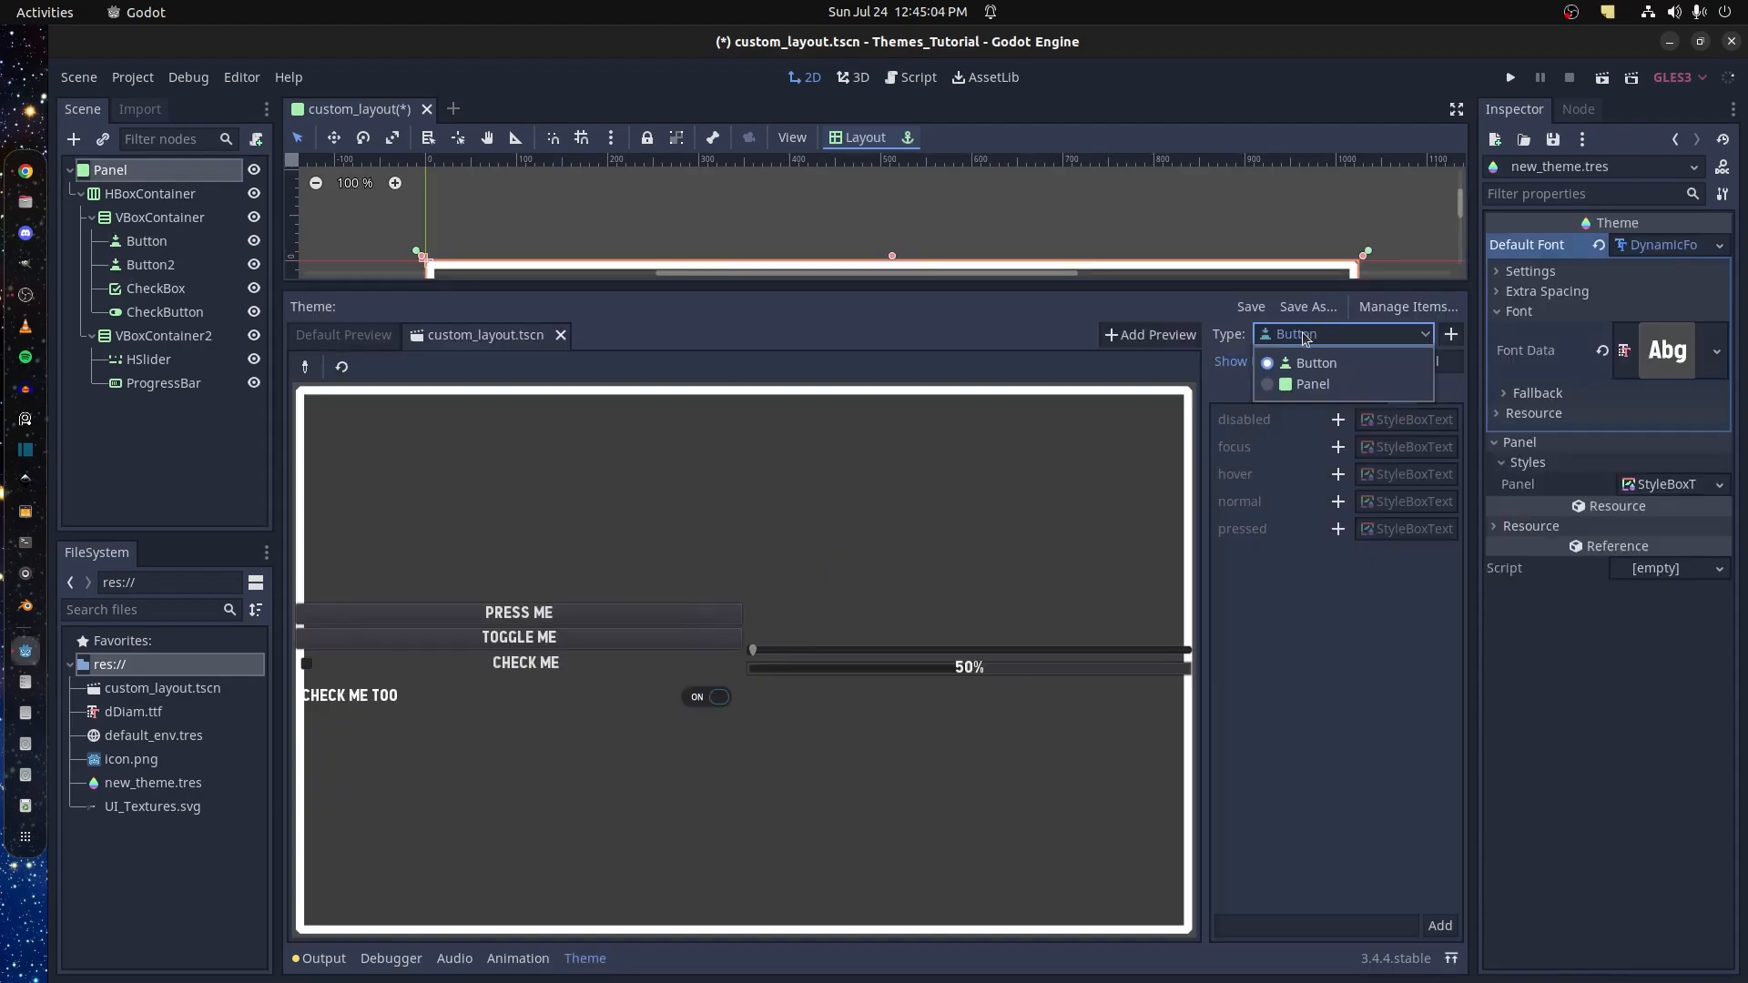
pyautogui.click(1327, 363)
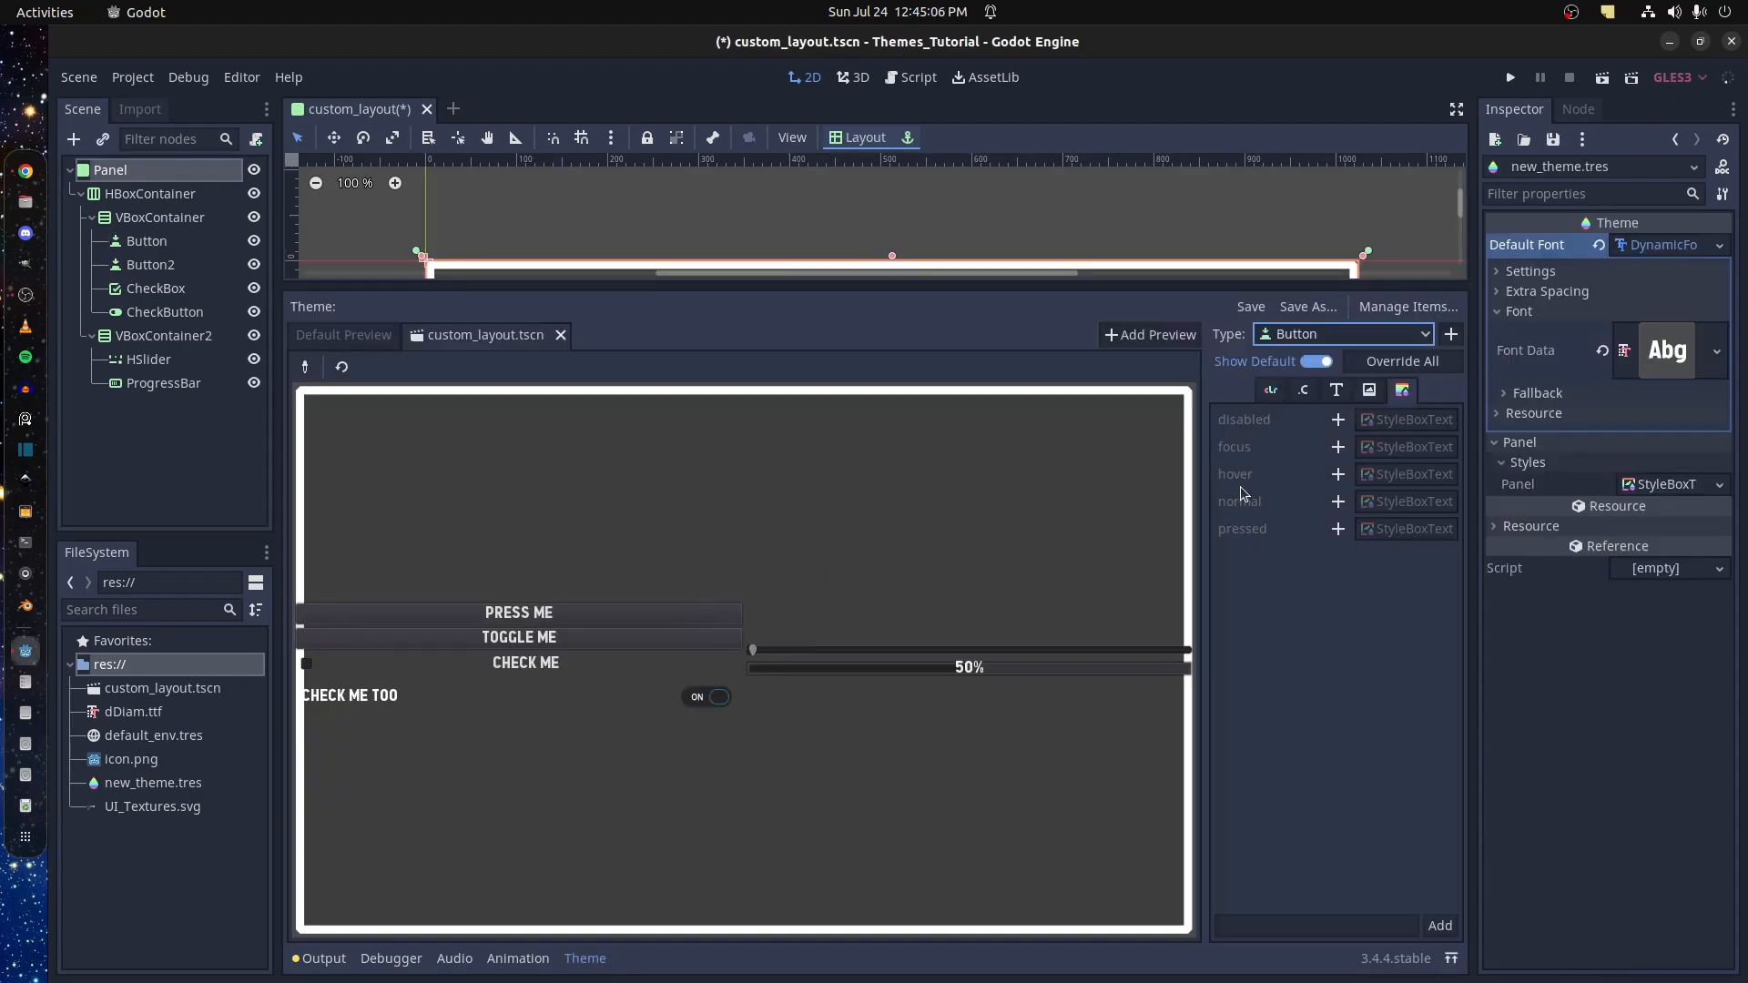
pyautogui.click(1274, 399)
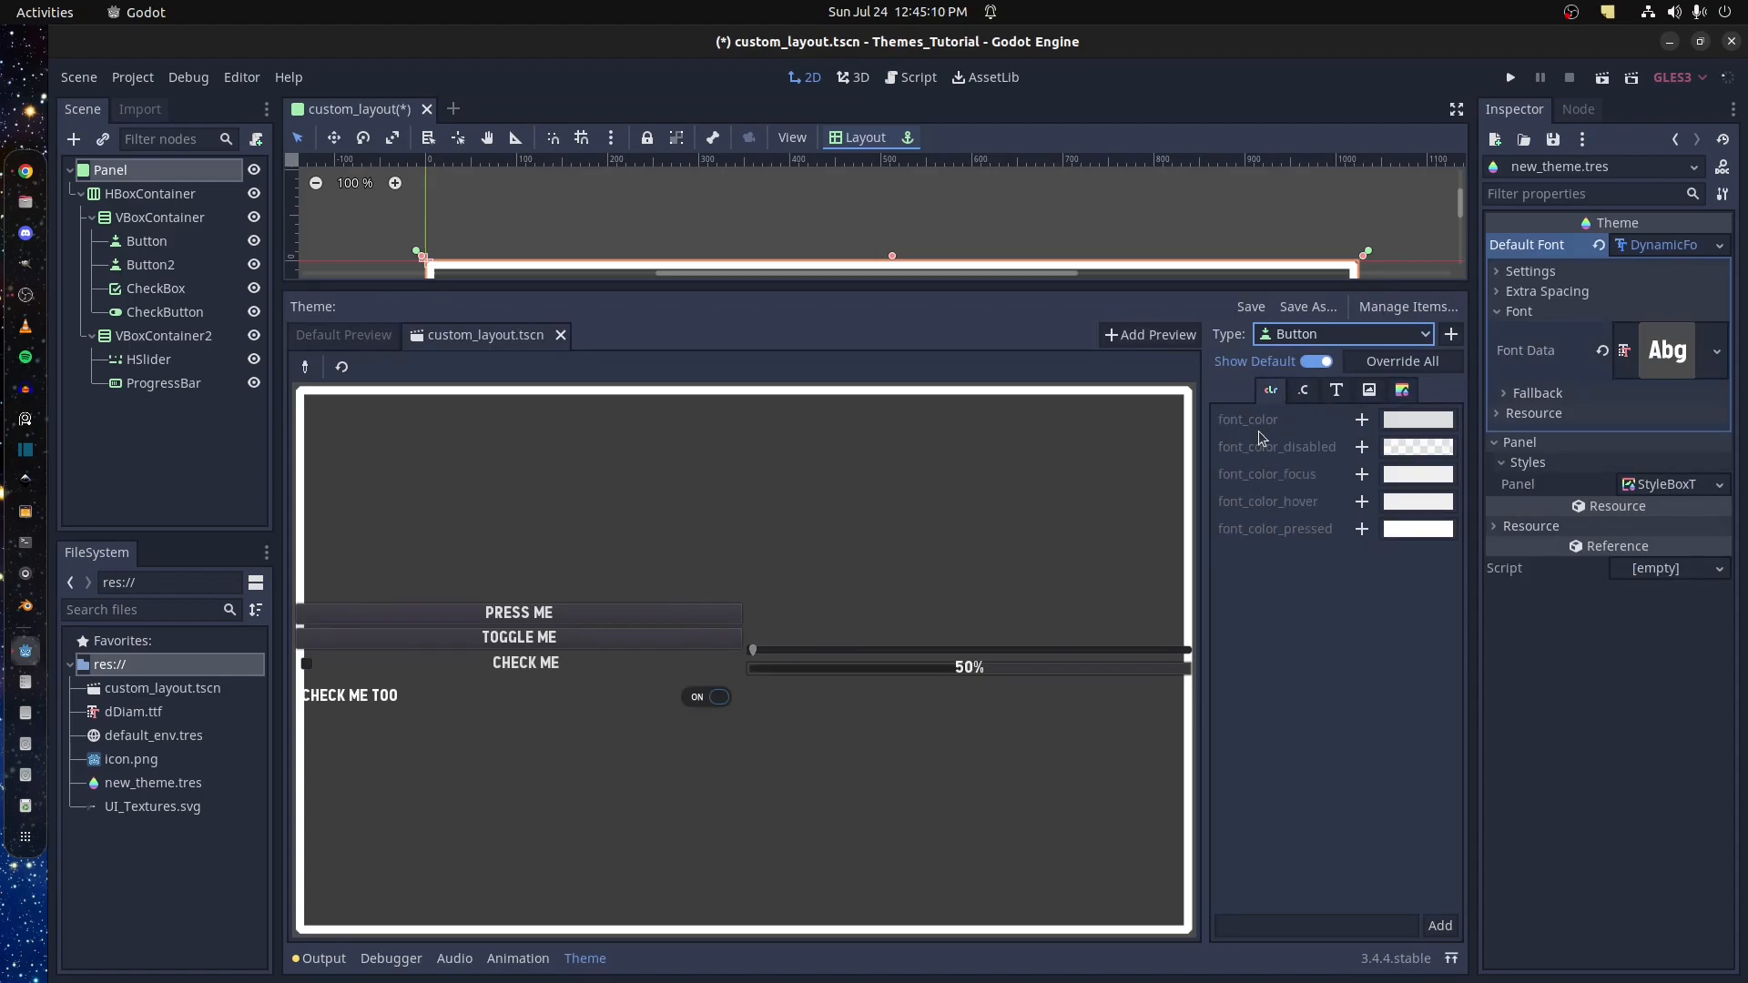
pyautogui.click(1305, 391)
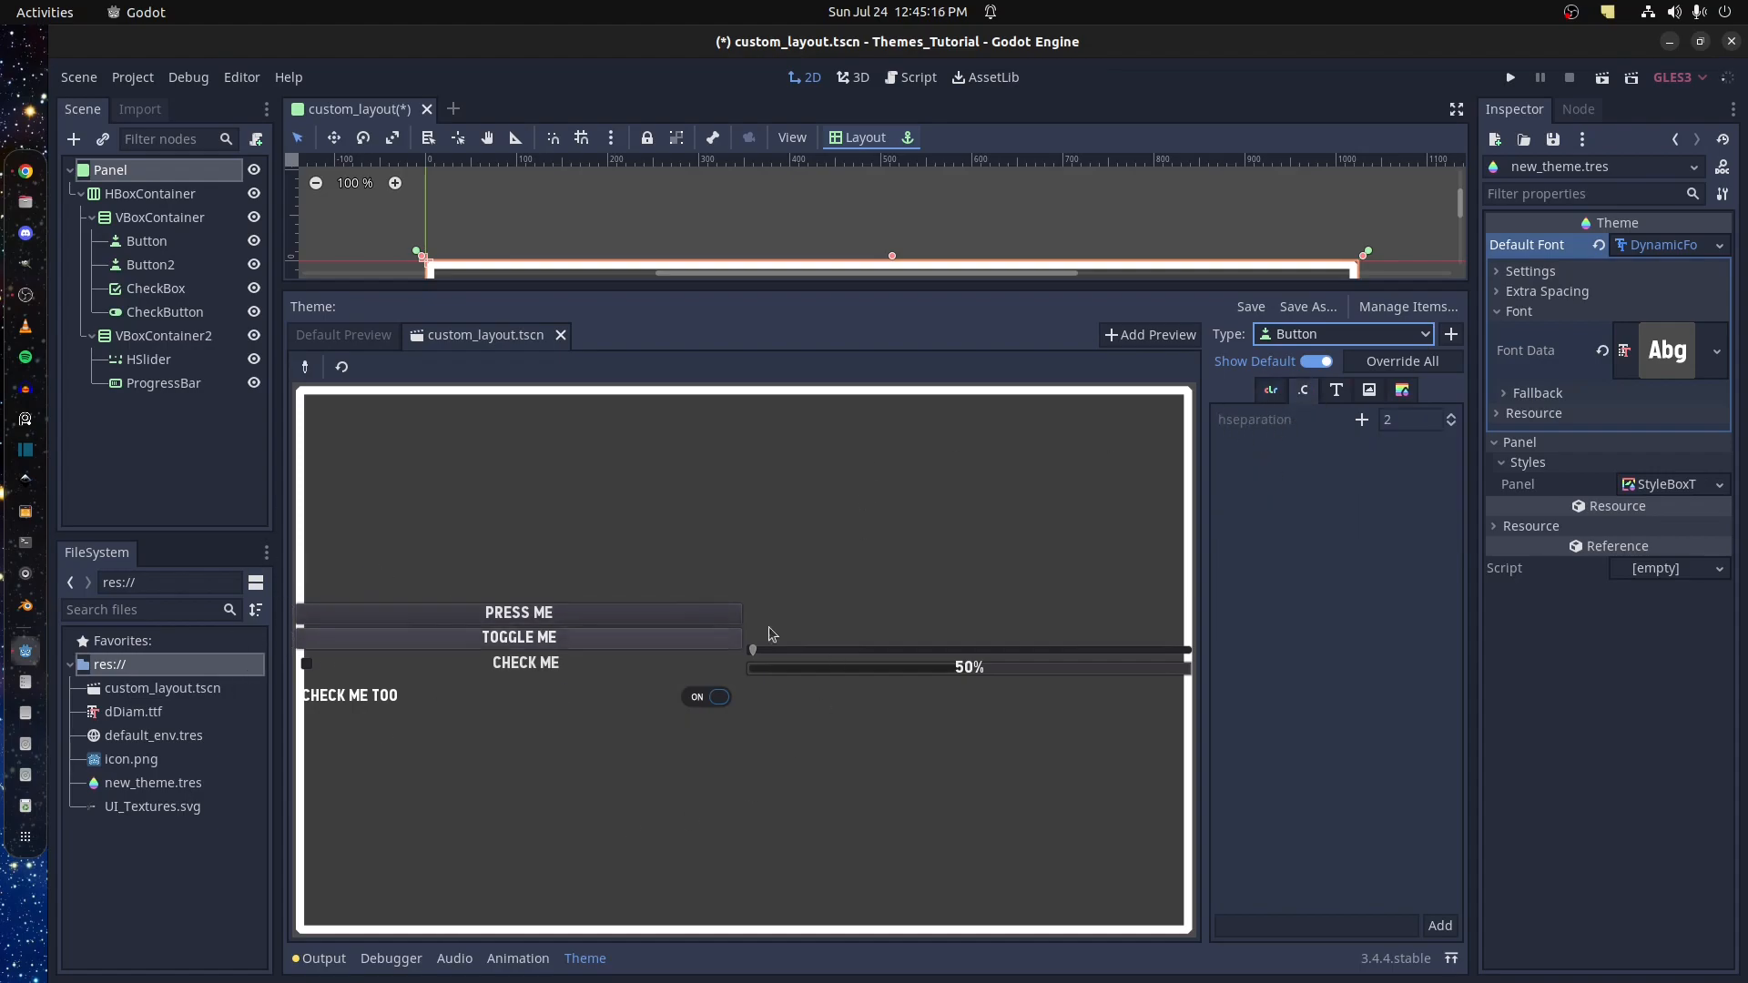
pyautogui.click(1337, 391)
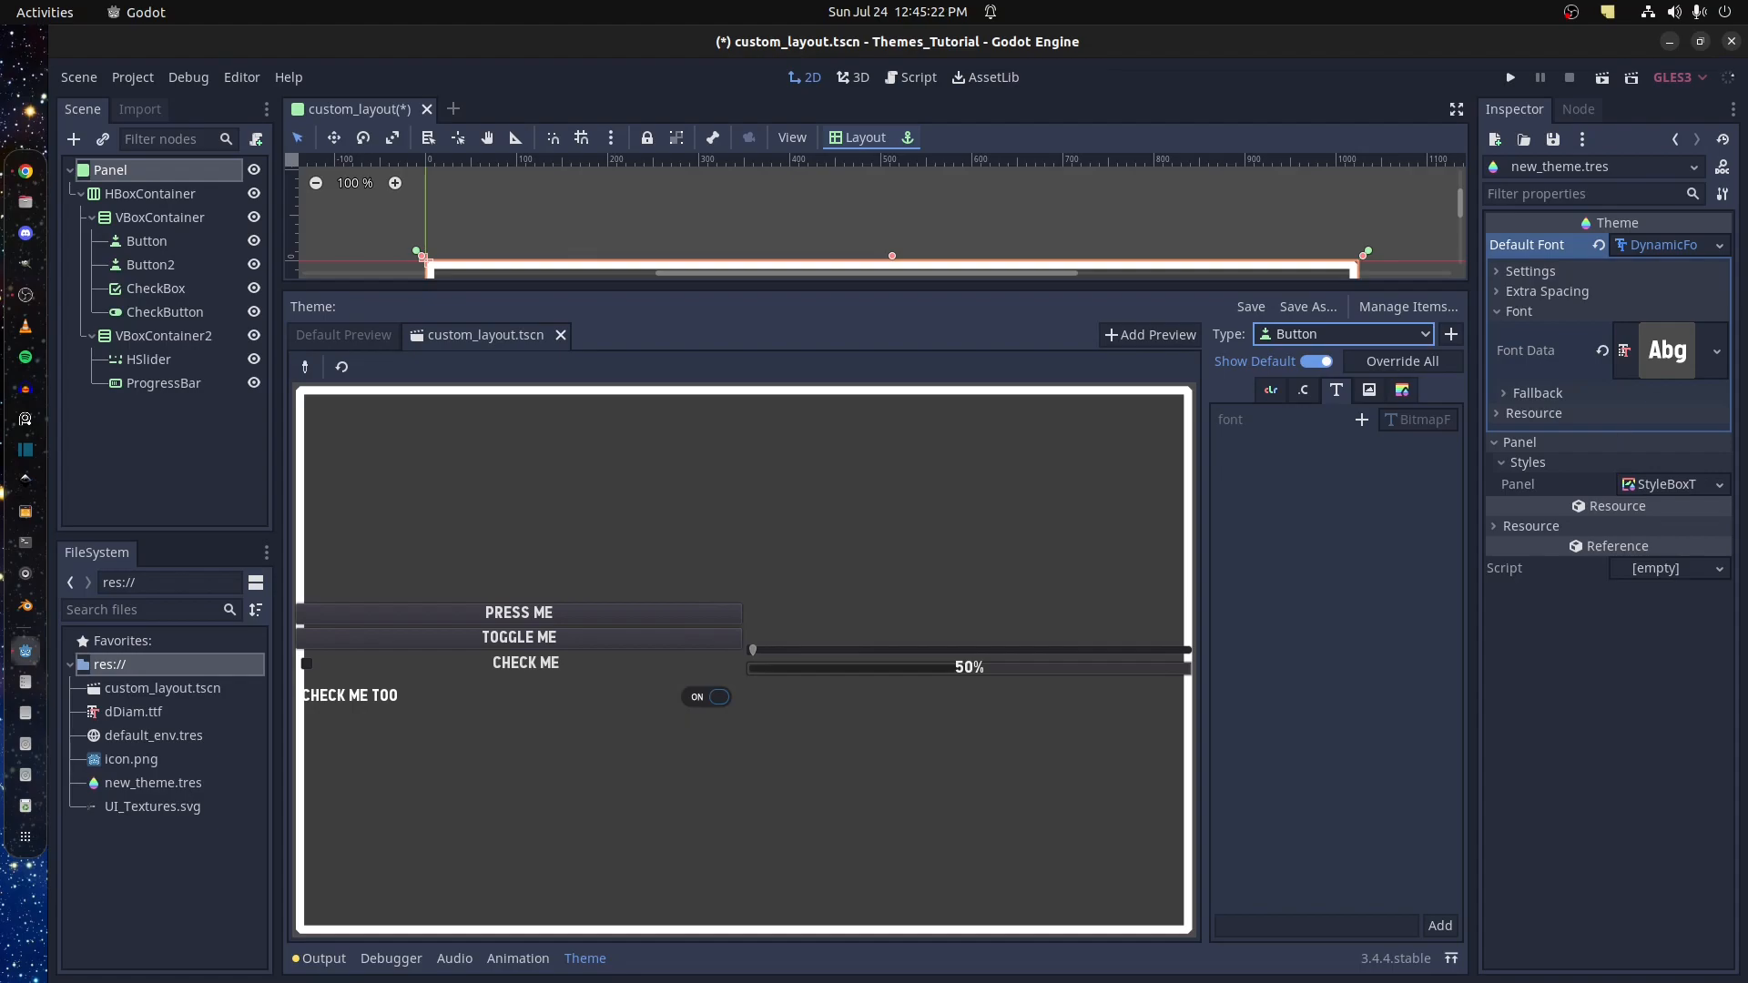
pyautogui.click(1368, 392)
pyautogui.click(1407, 392)
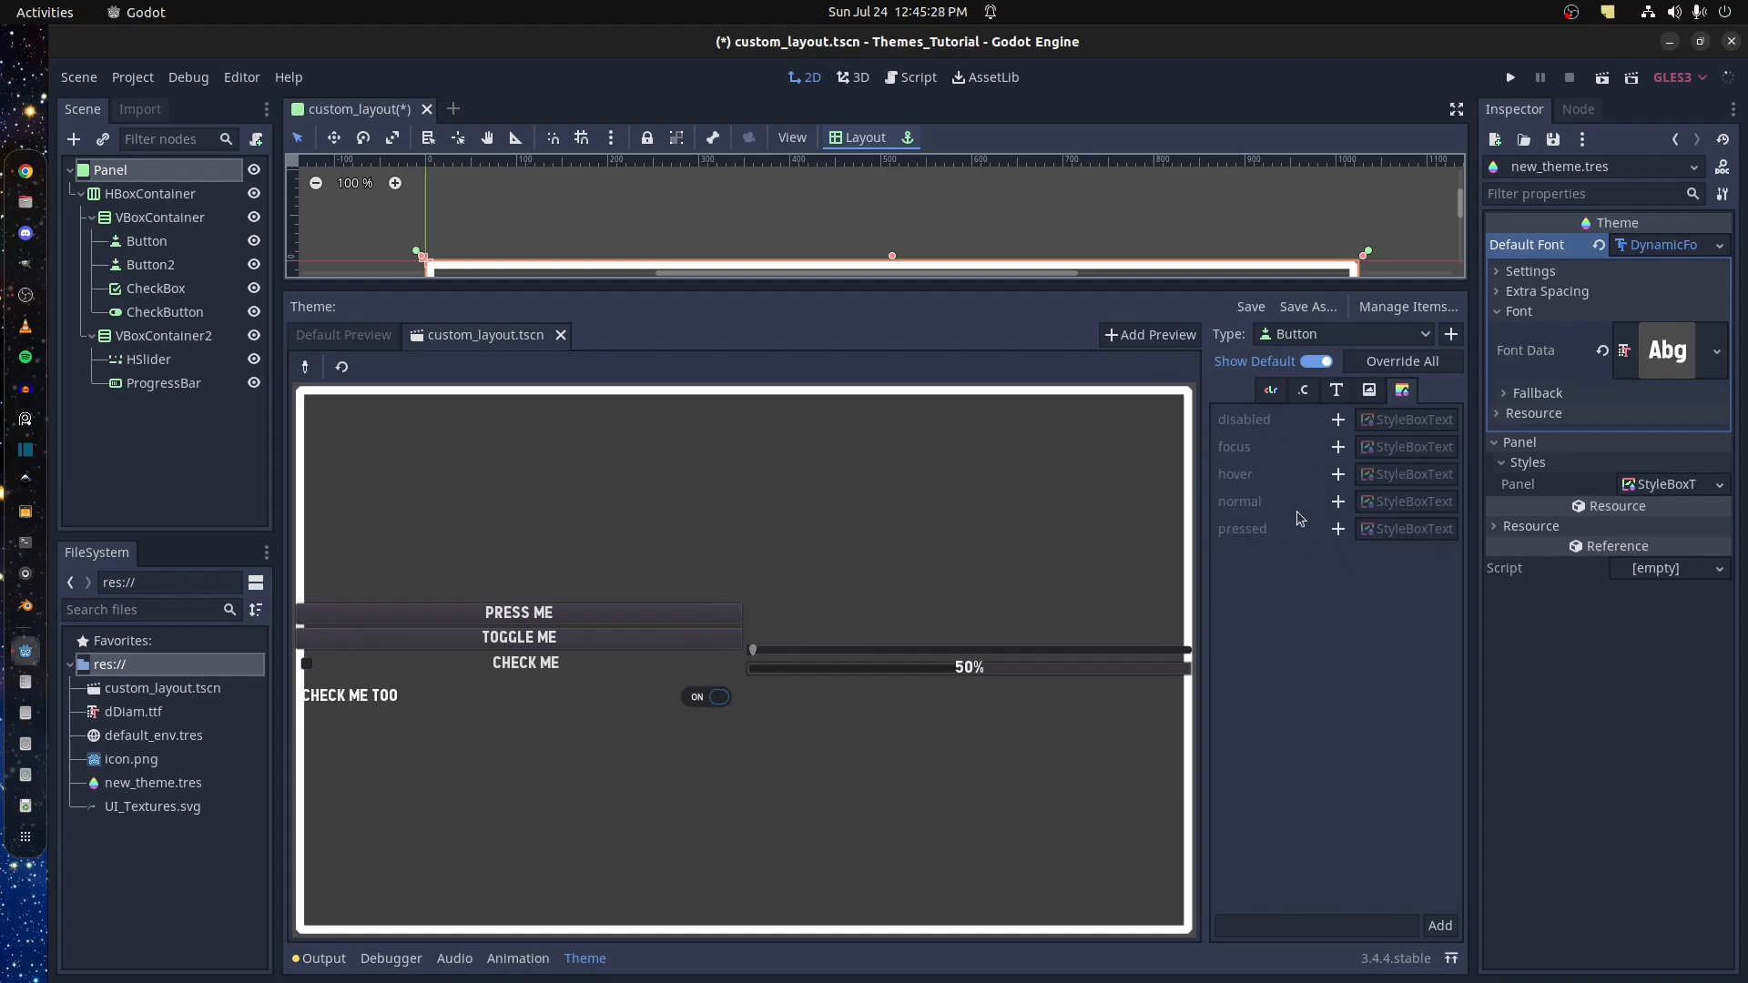
# Override the Button type's normal style with a new StyleBoxTexture and open that style for editing
pyautogui.click(1343, 503)
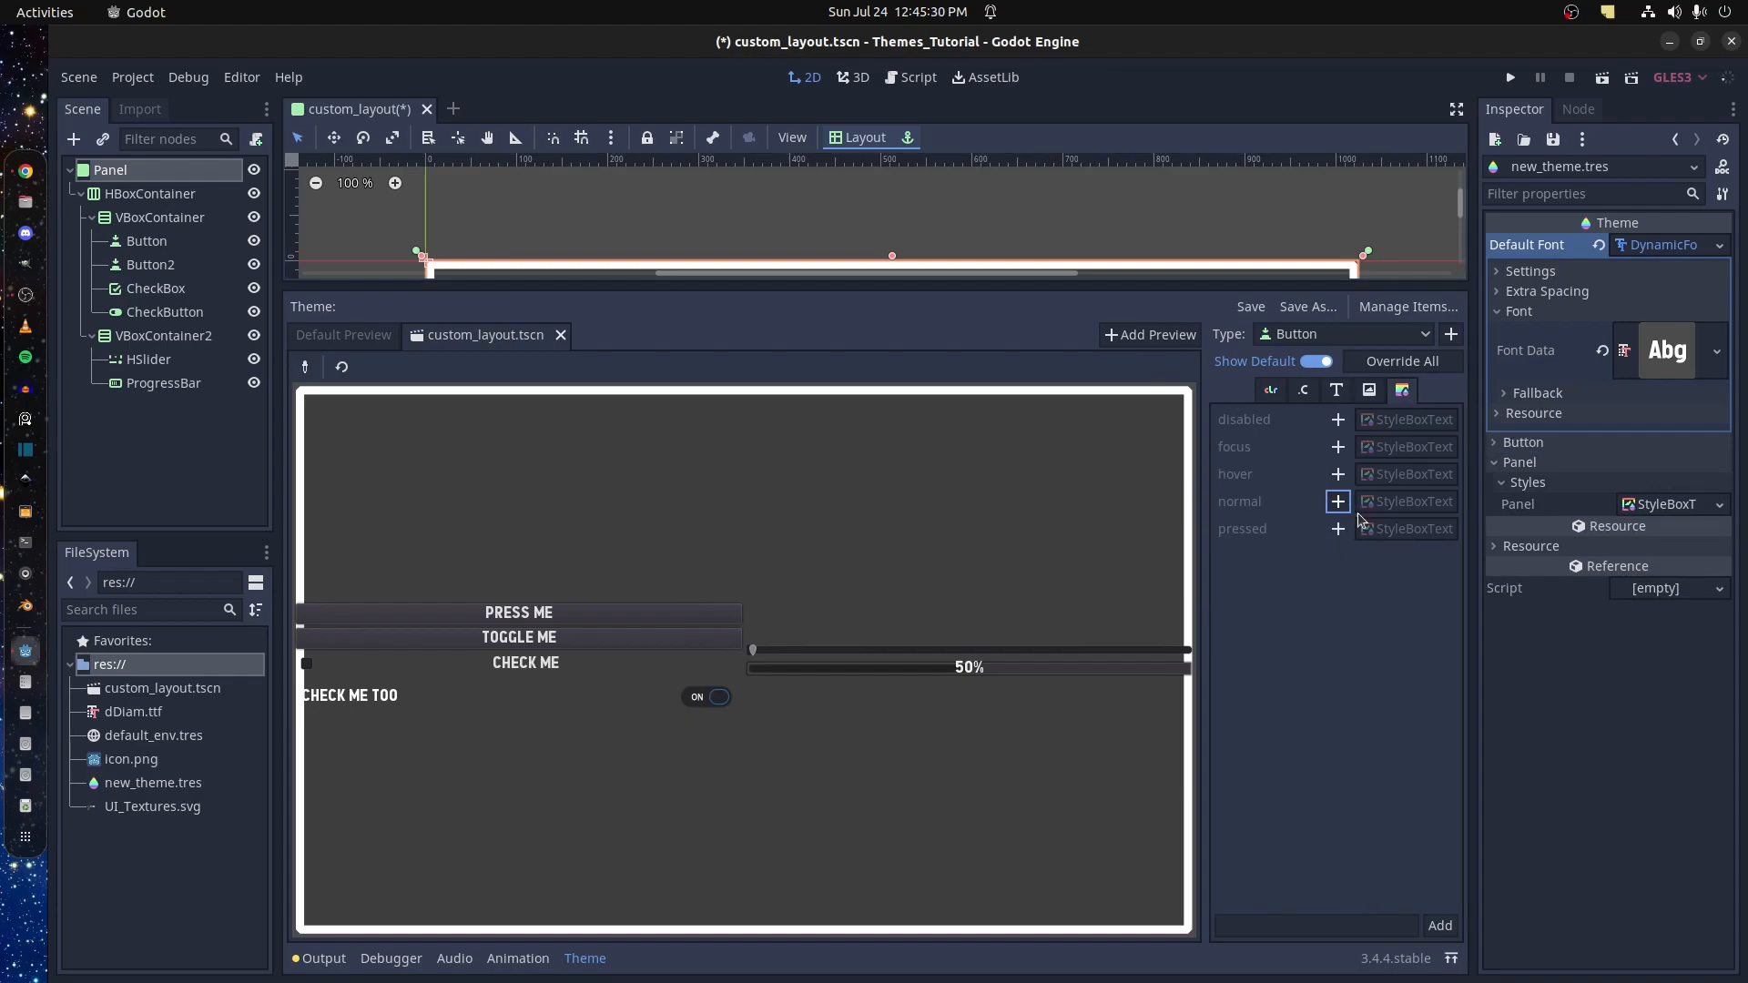
pyautogui.click(1673, 504)
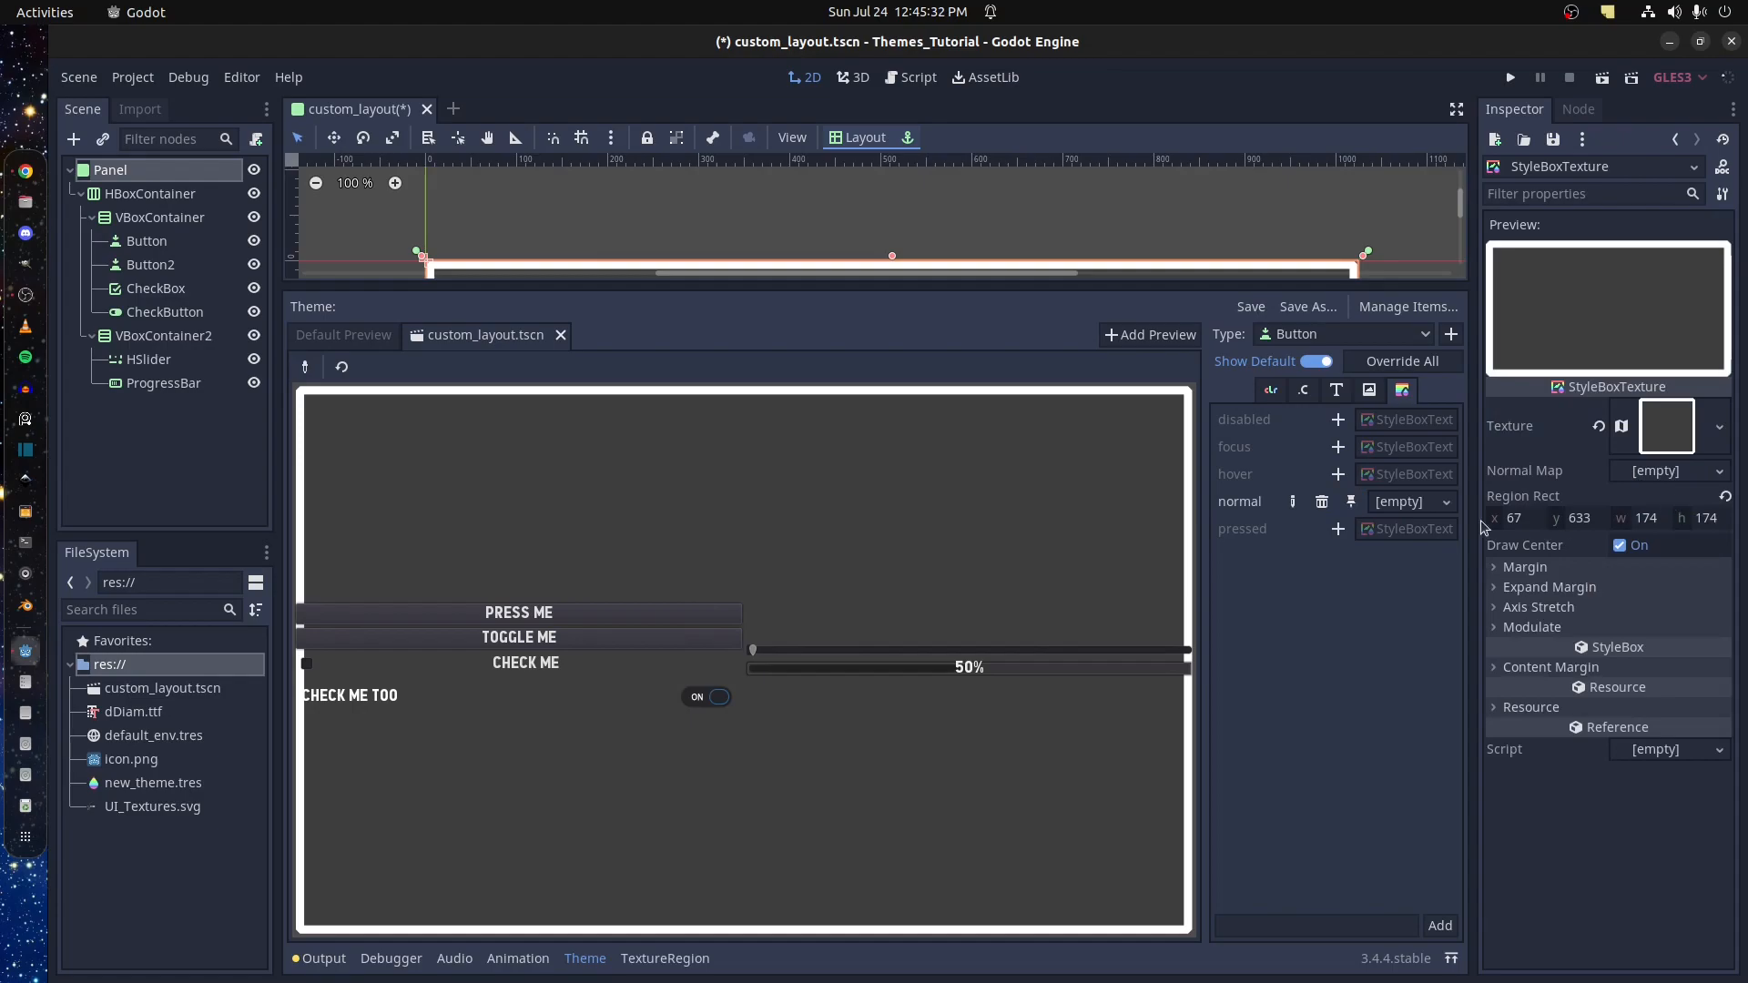
pyautogui.click(1409, 504)
pyautogui.click(1386, 594)
pyautogui.click(1407, 501)
# Give the Button's normal StyleBoxTexture a new AtlasTexture with UI_Textures.svg as its atlas
pyautogui.click(1658, 407)
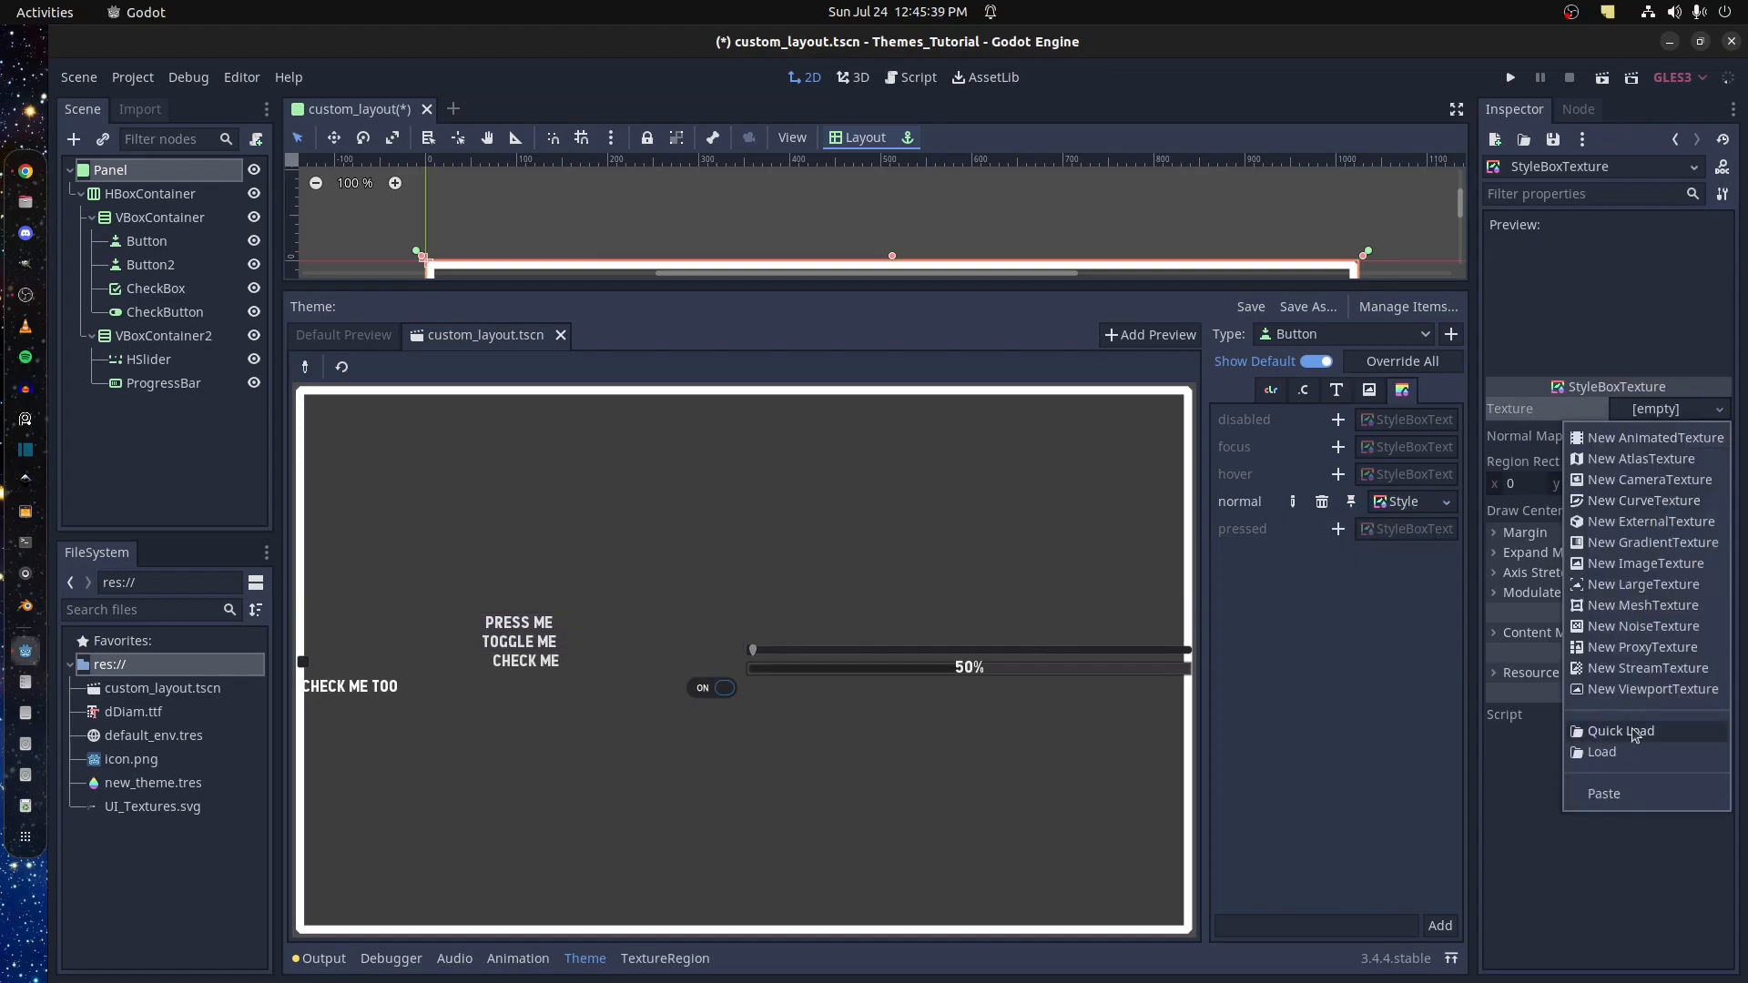
pyautogui.click(1639, 458)
pyautogui.click(1657, 479)
pyautogui.click(1536, 767)
pyautogui.doubleClick(637, 462)
# Set the region of the Button's AtlasTexture to the medium-grey, thin-bordered square in the texture
pyautogui.click(609, 959)
pyautogui.scroll(-7, 1080, 554)
pyautogui.click(1182, 691)
# Return to the Button's normal StyleBoxTexture, set its region to the thin-bordered dark square and place the margin guides inside its border
pyautogui.click(1675, 139)
pyautogui.click(1675, 140)
pyautogui.click(1499, 442)
pyautogui.click(1684, 482)
pyautogui.click(664, 959)
pyautogui.scroll(-10, 967, 583)
pyautogui.moveTo(966, 575); pyautogui.dragTo(972, 575)
pyautogui.moveTo(1005, 618); pyautogui.dragTo(1005, 625)
pyautogui.moveTo(1045, 658); pyautogui.dragTo(1013, 691)
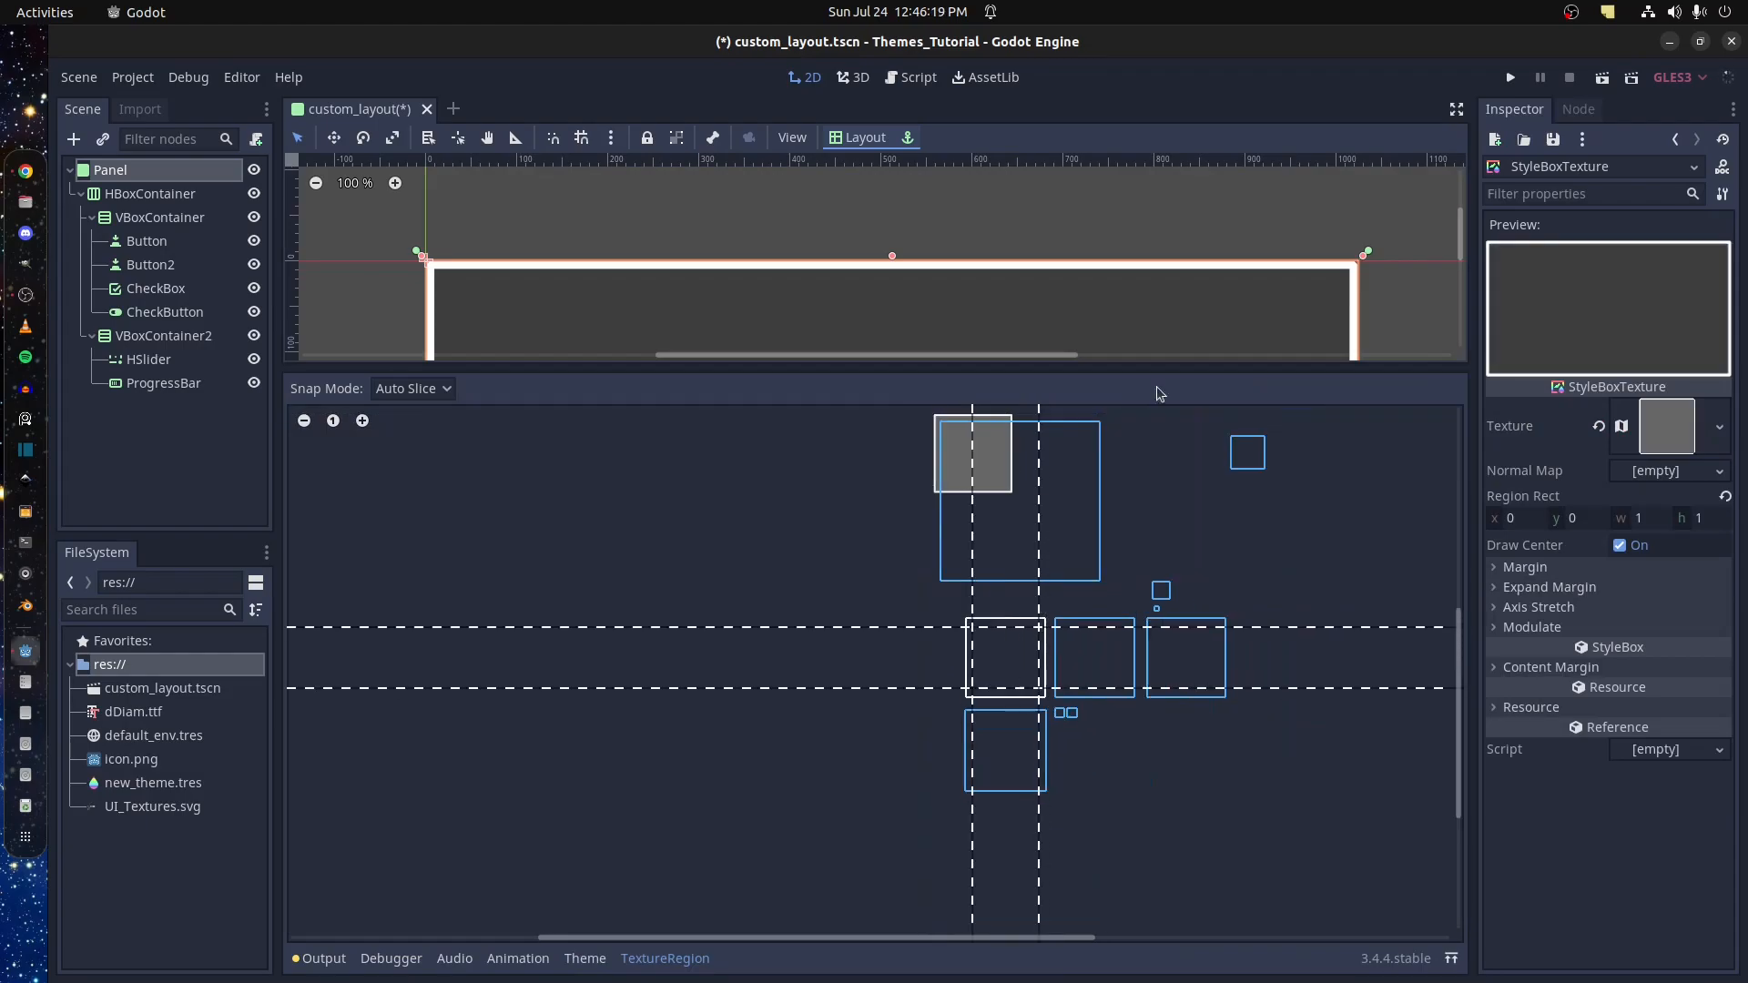
# Check the new button style in the 2D viewport and try out the TOGGLE ME button in the theme preview
pyautogui.moveTo(874, 367); pyautogui.dragTo(874, 734)
pyautogui.scroll(10, 715, 478)
pyautogui.scroll(-3, 715, 477)
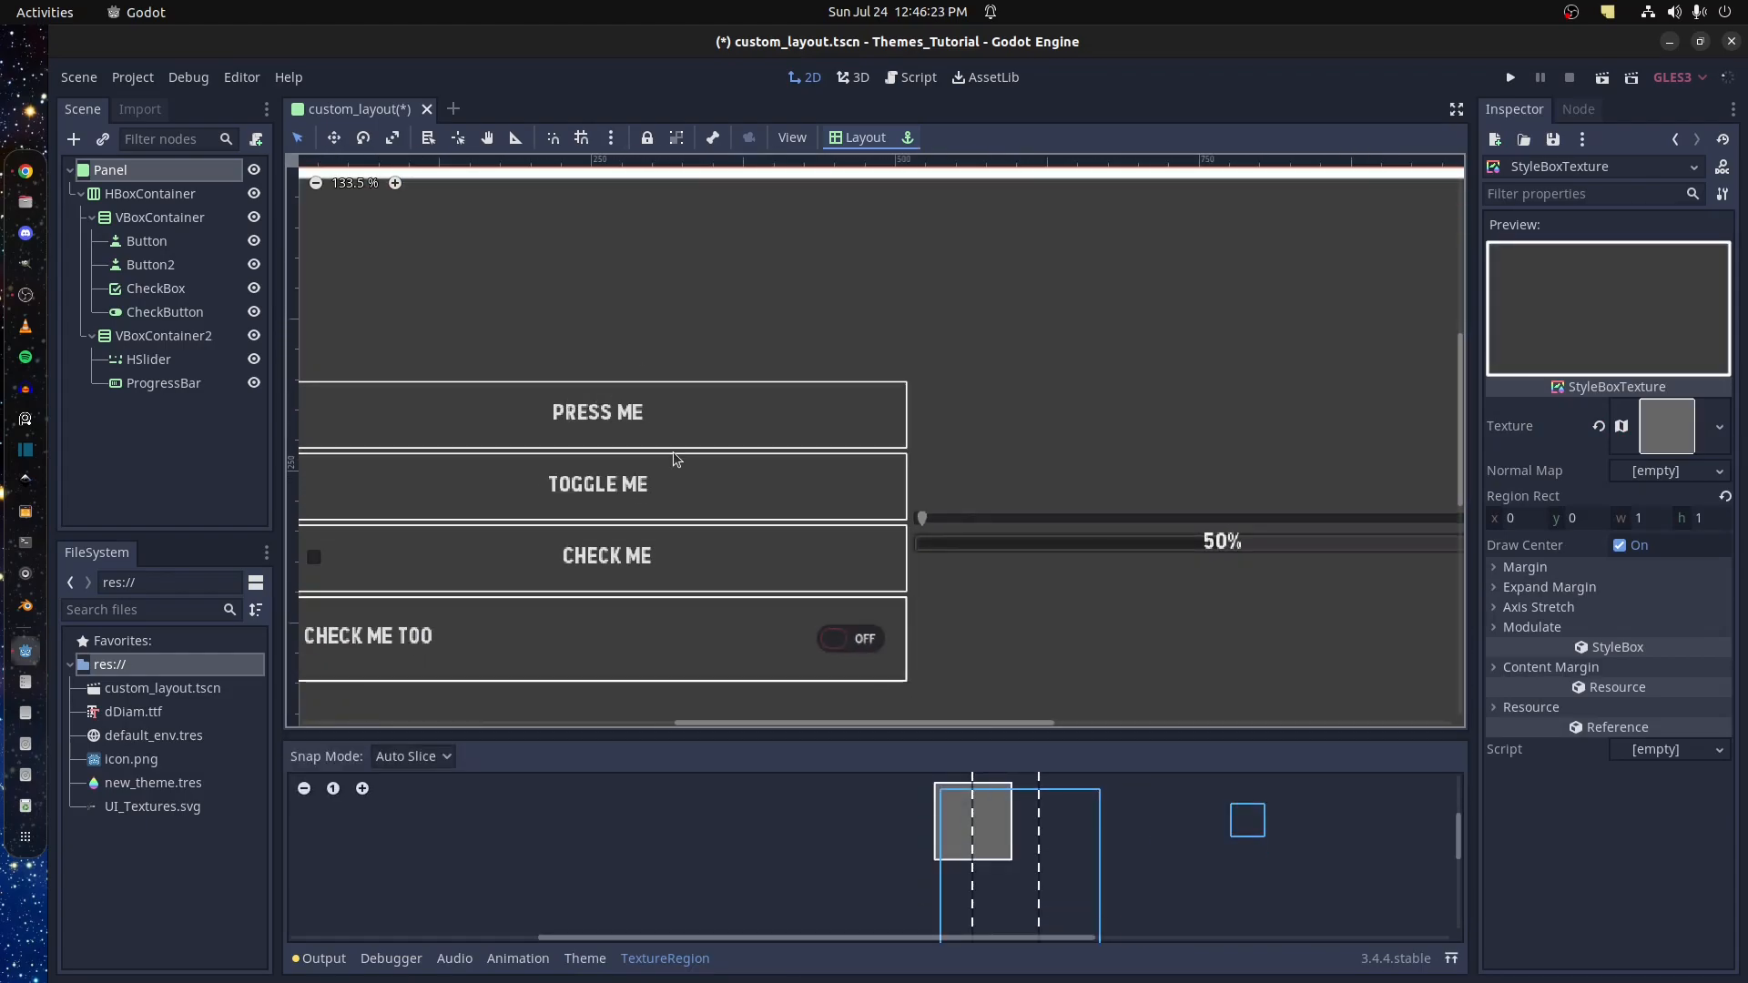
pyautogui.click(584, 959)
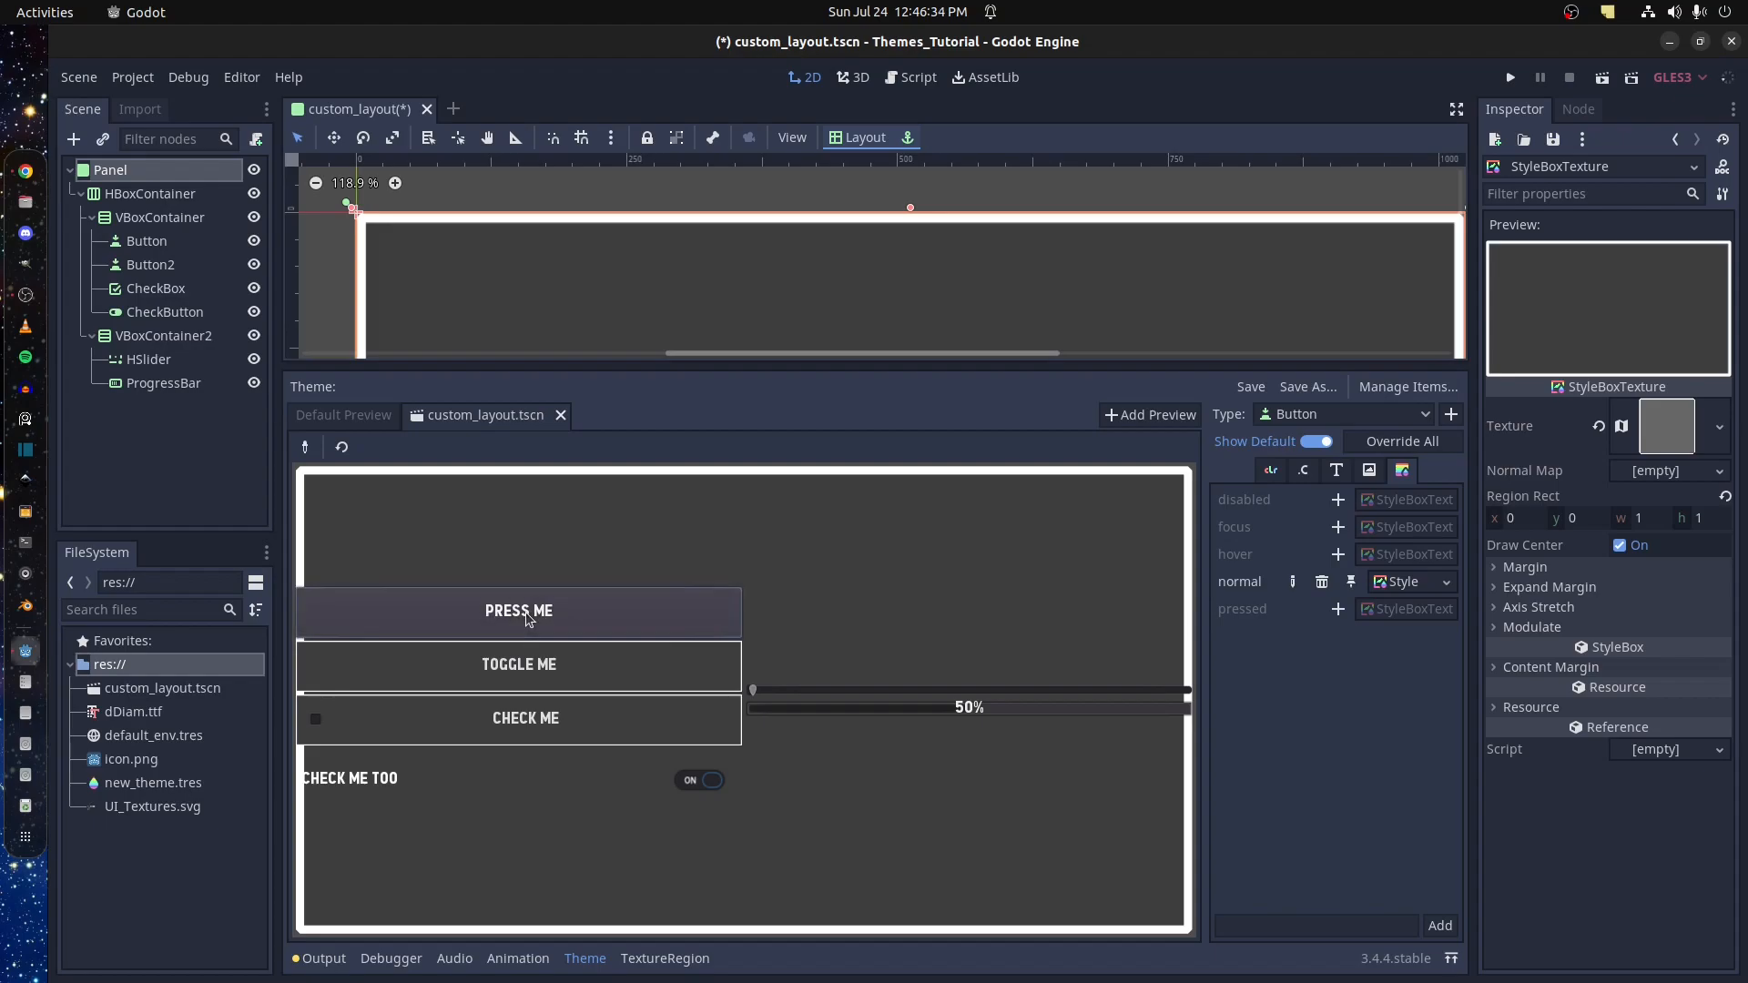
pyautogui.click(549, 685)
pyautogui.click(620, 684)
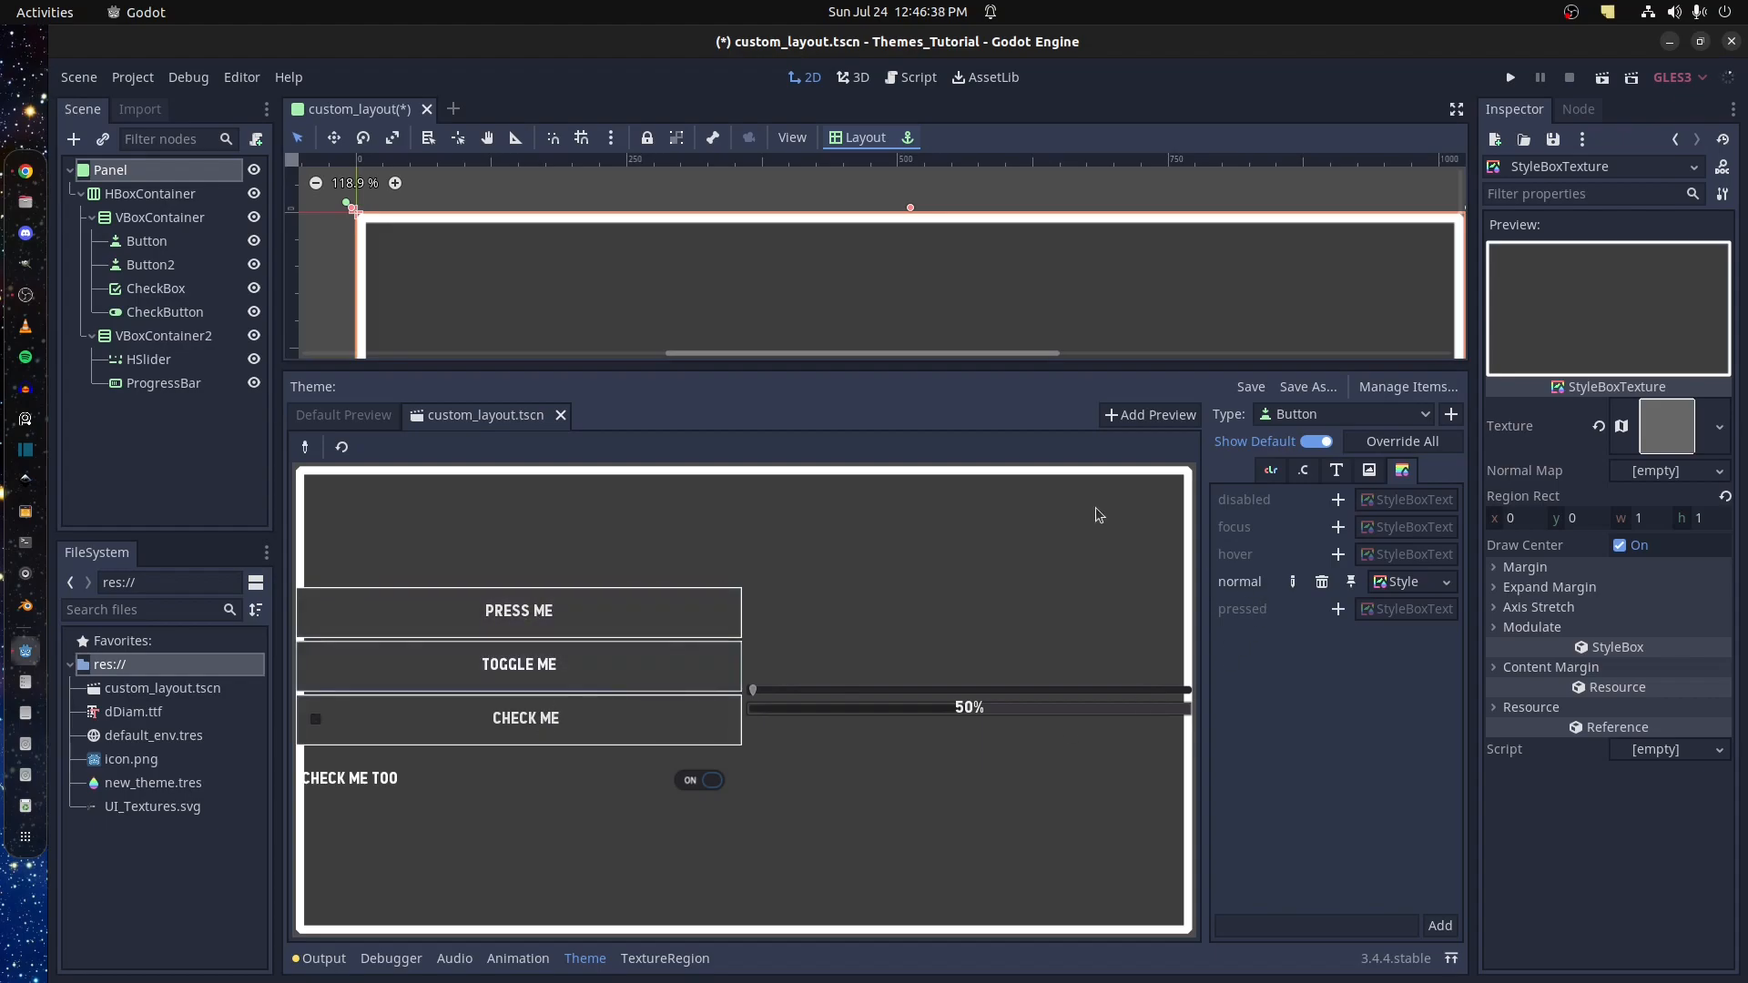
# Copy the Button's normal StyleBoxTexture to the pressed style and make the pasted copy unique
pyautogui.click(1443, 585)
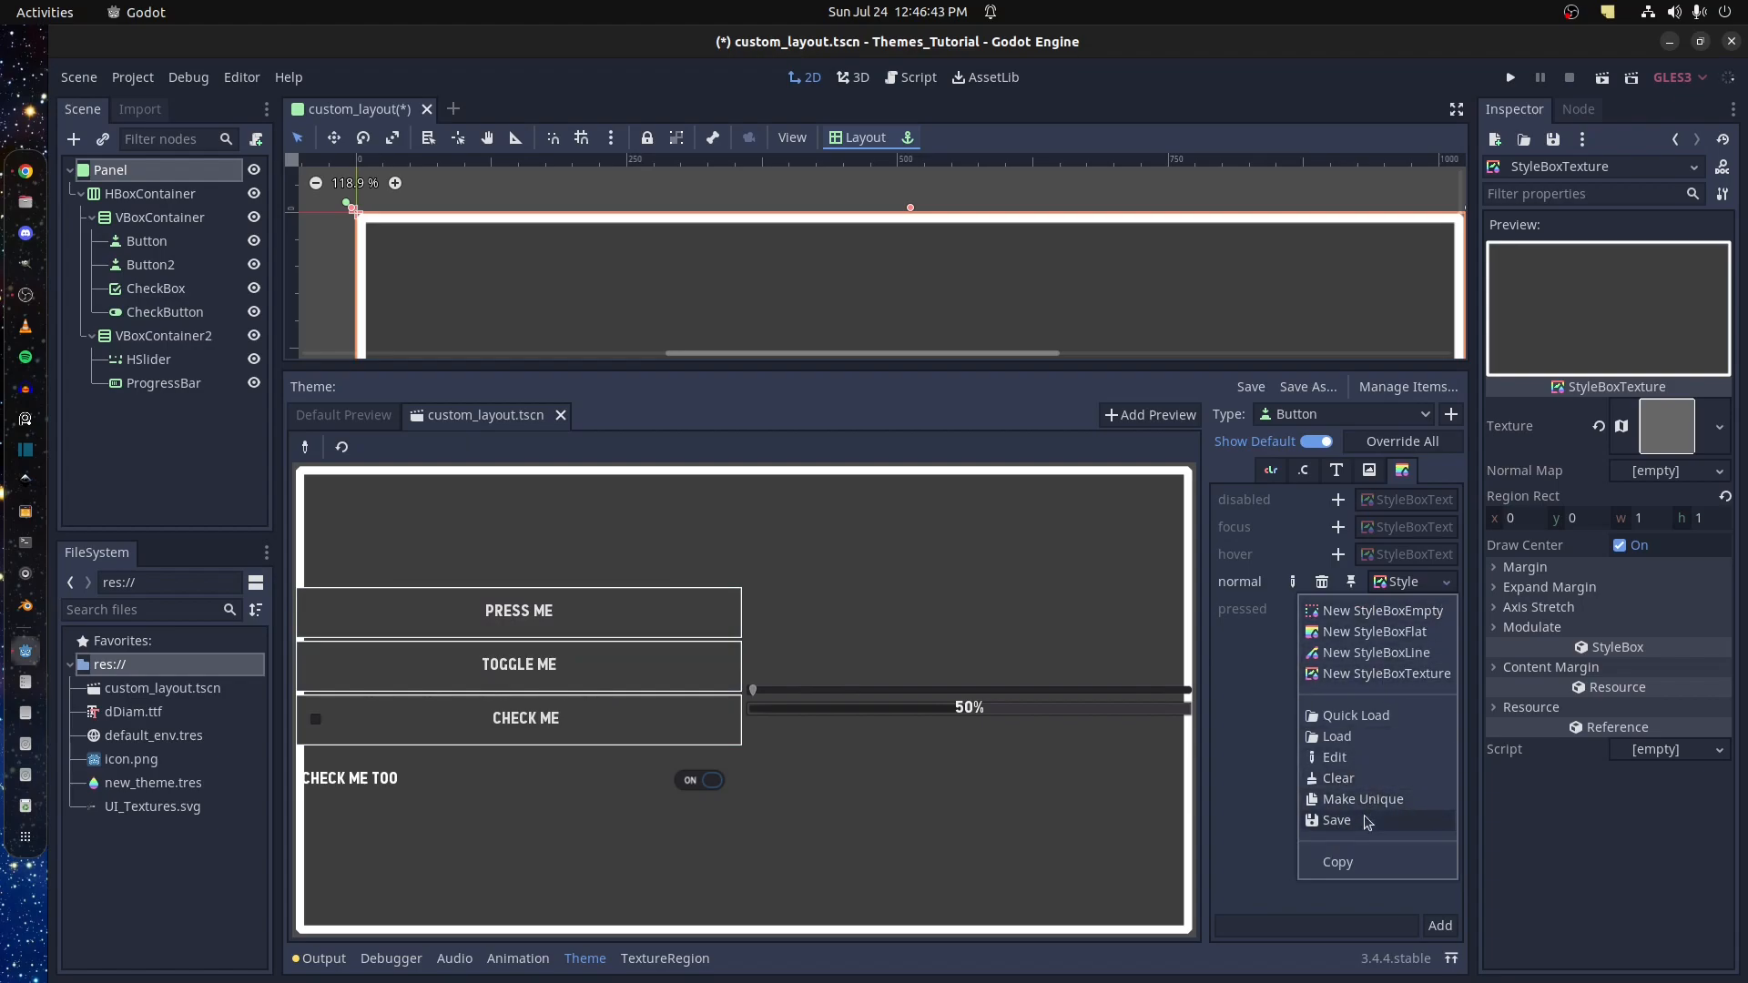
pyautogui.click(1363, 869)
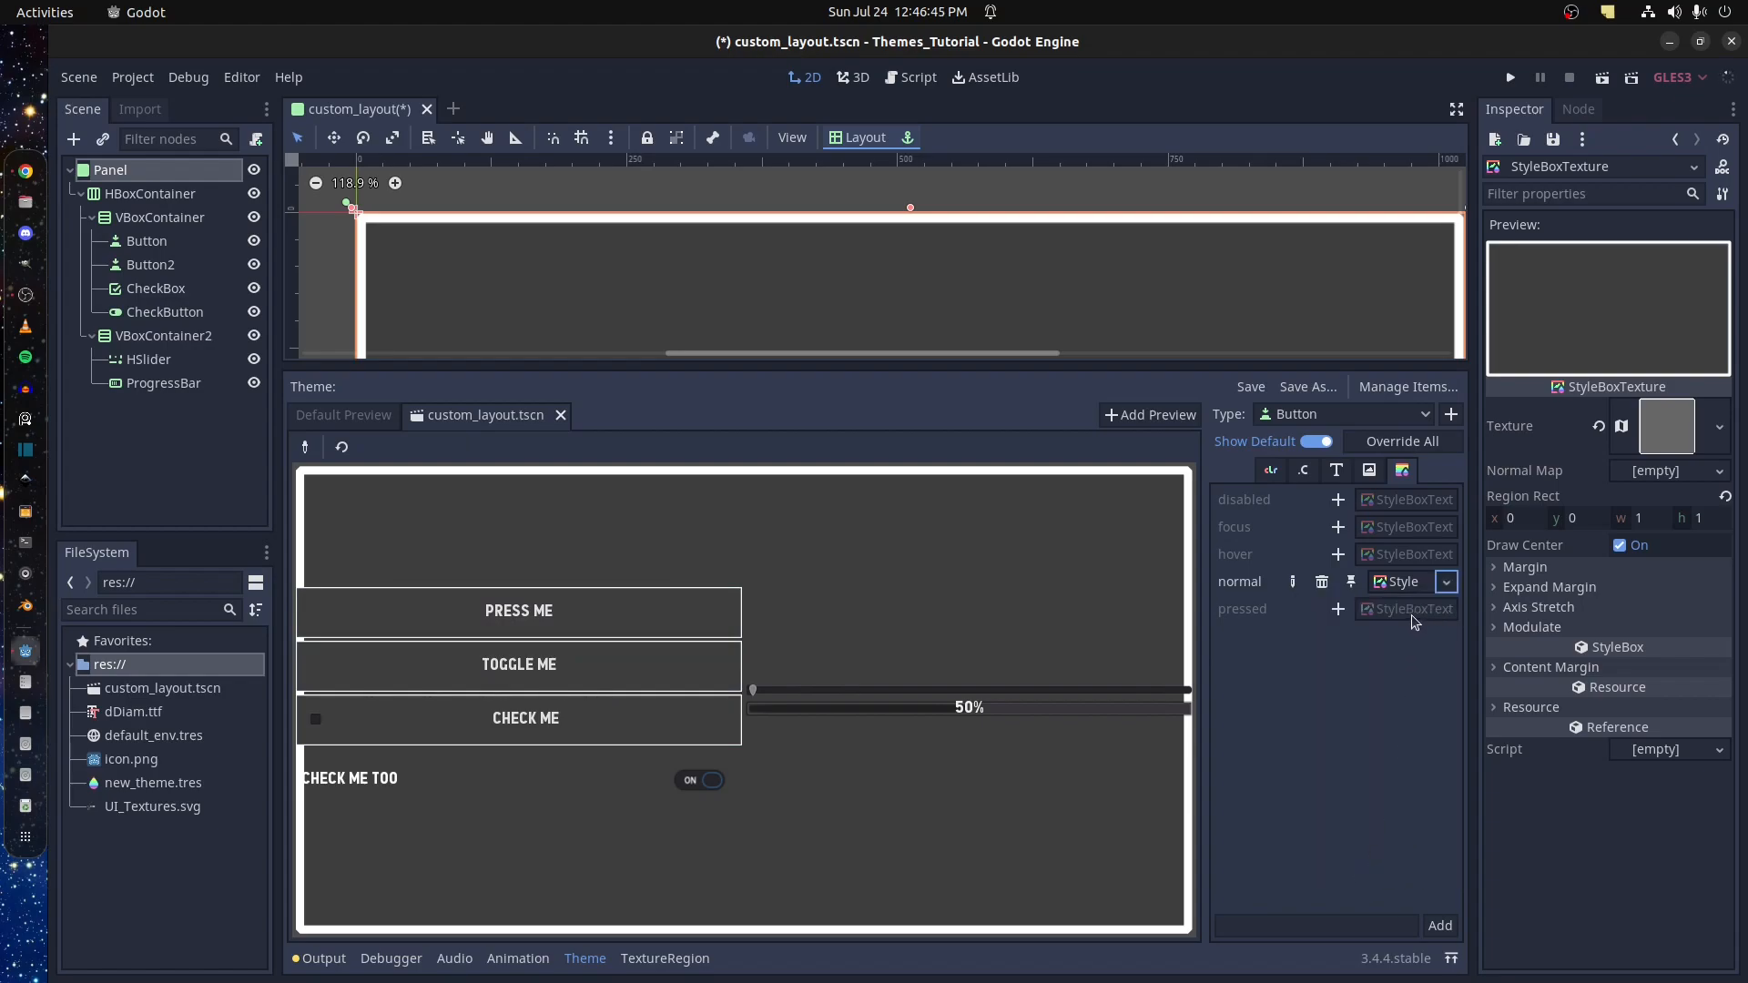
pyautogui.click(1338, 610)
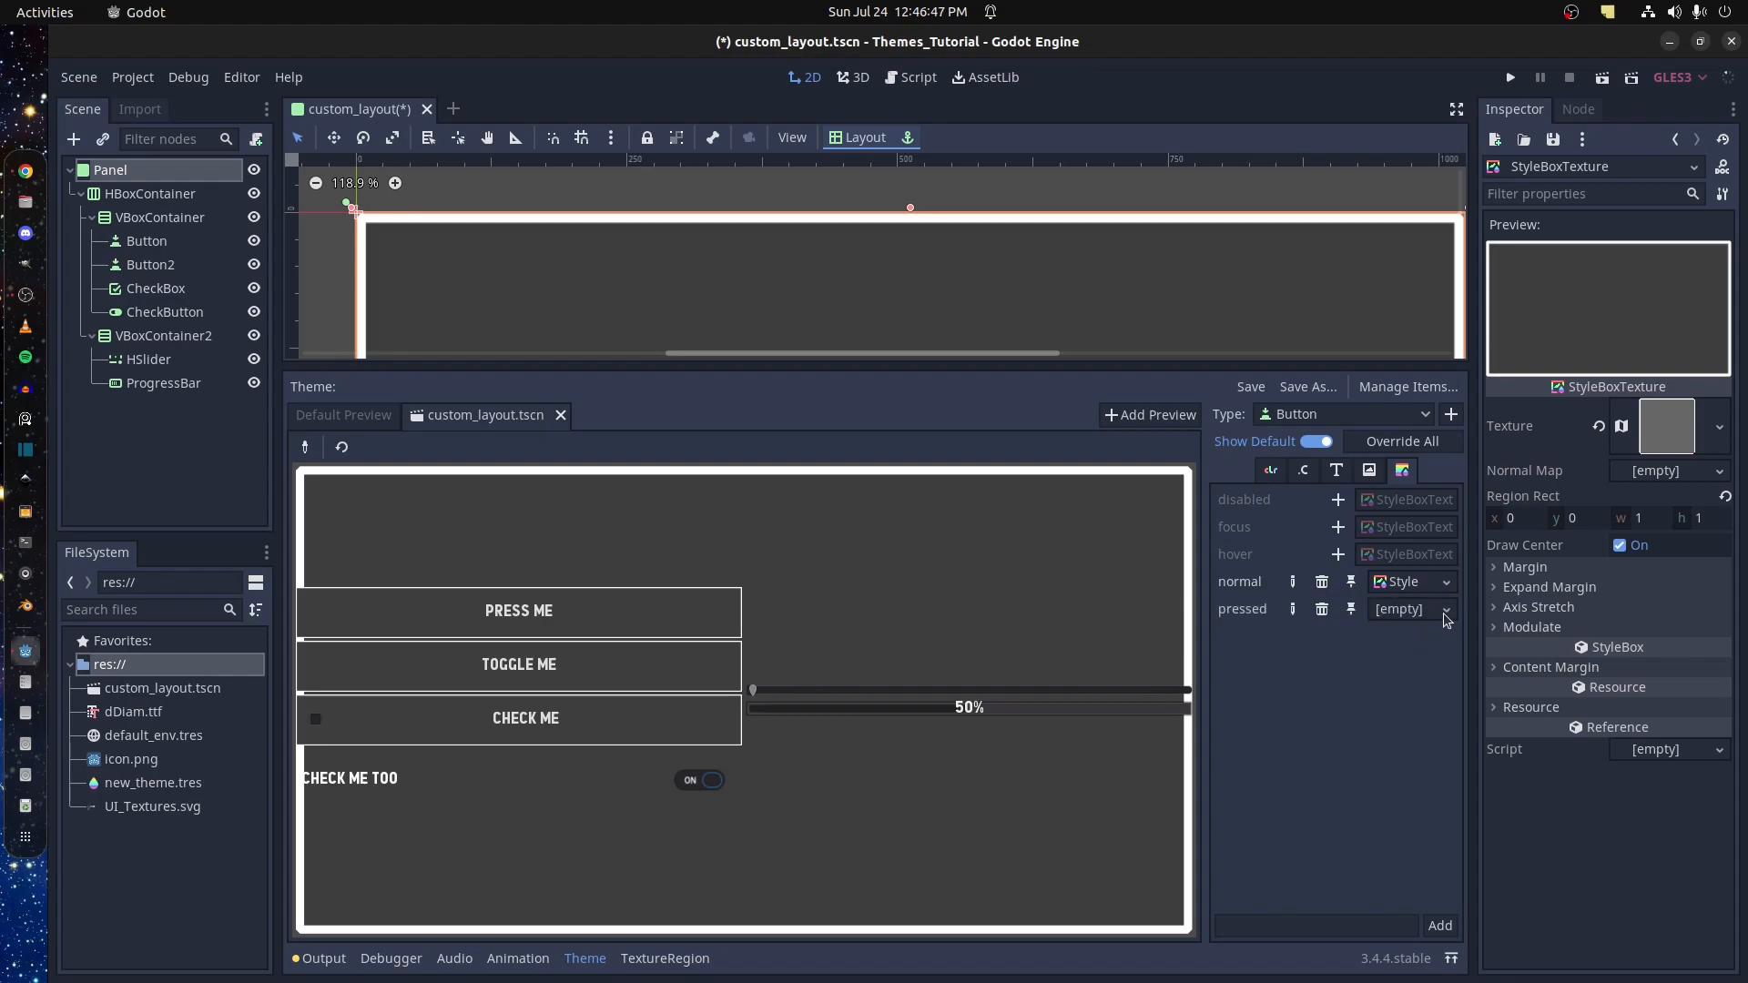
pyautogui.click(1445, 610)
pyautogui.click(1393, 806)
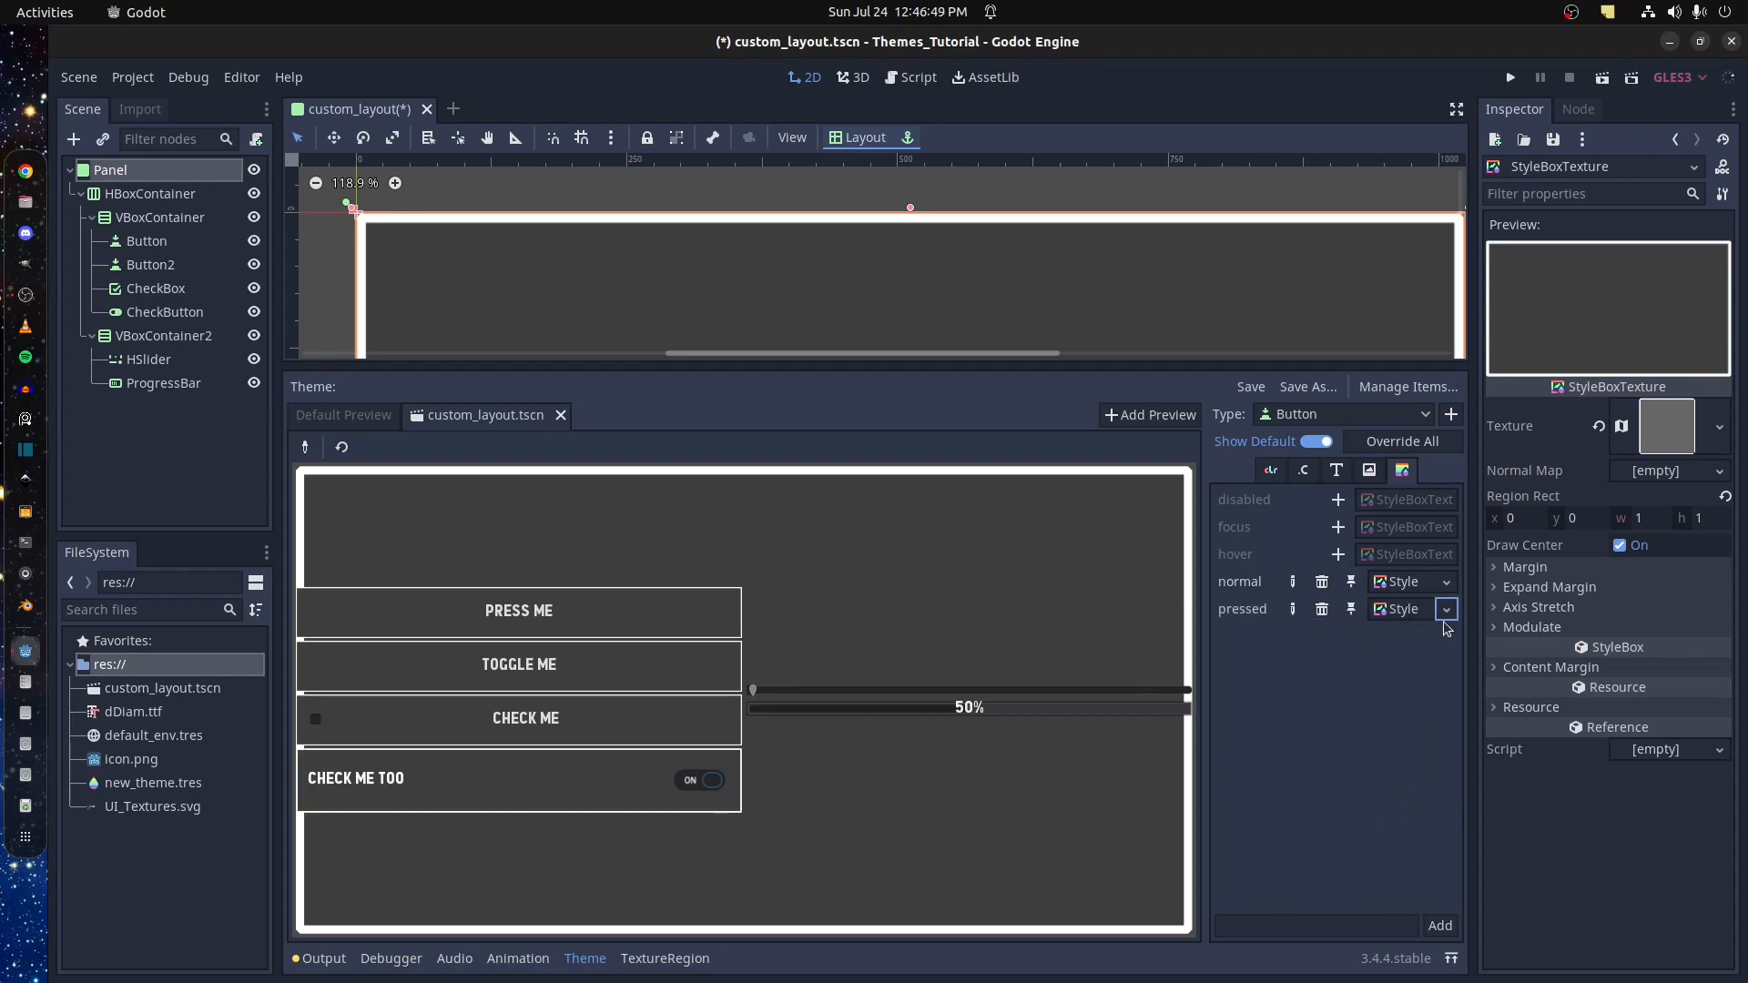
pyautogui.click(1445, 610)
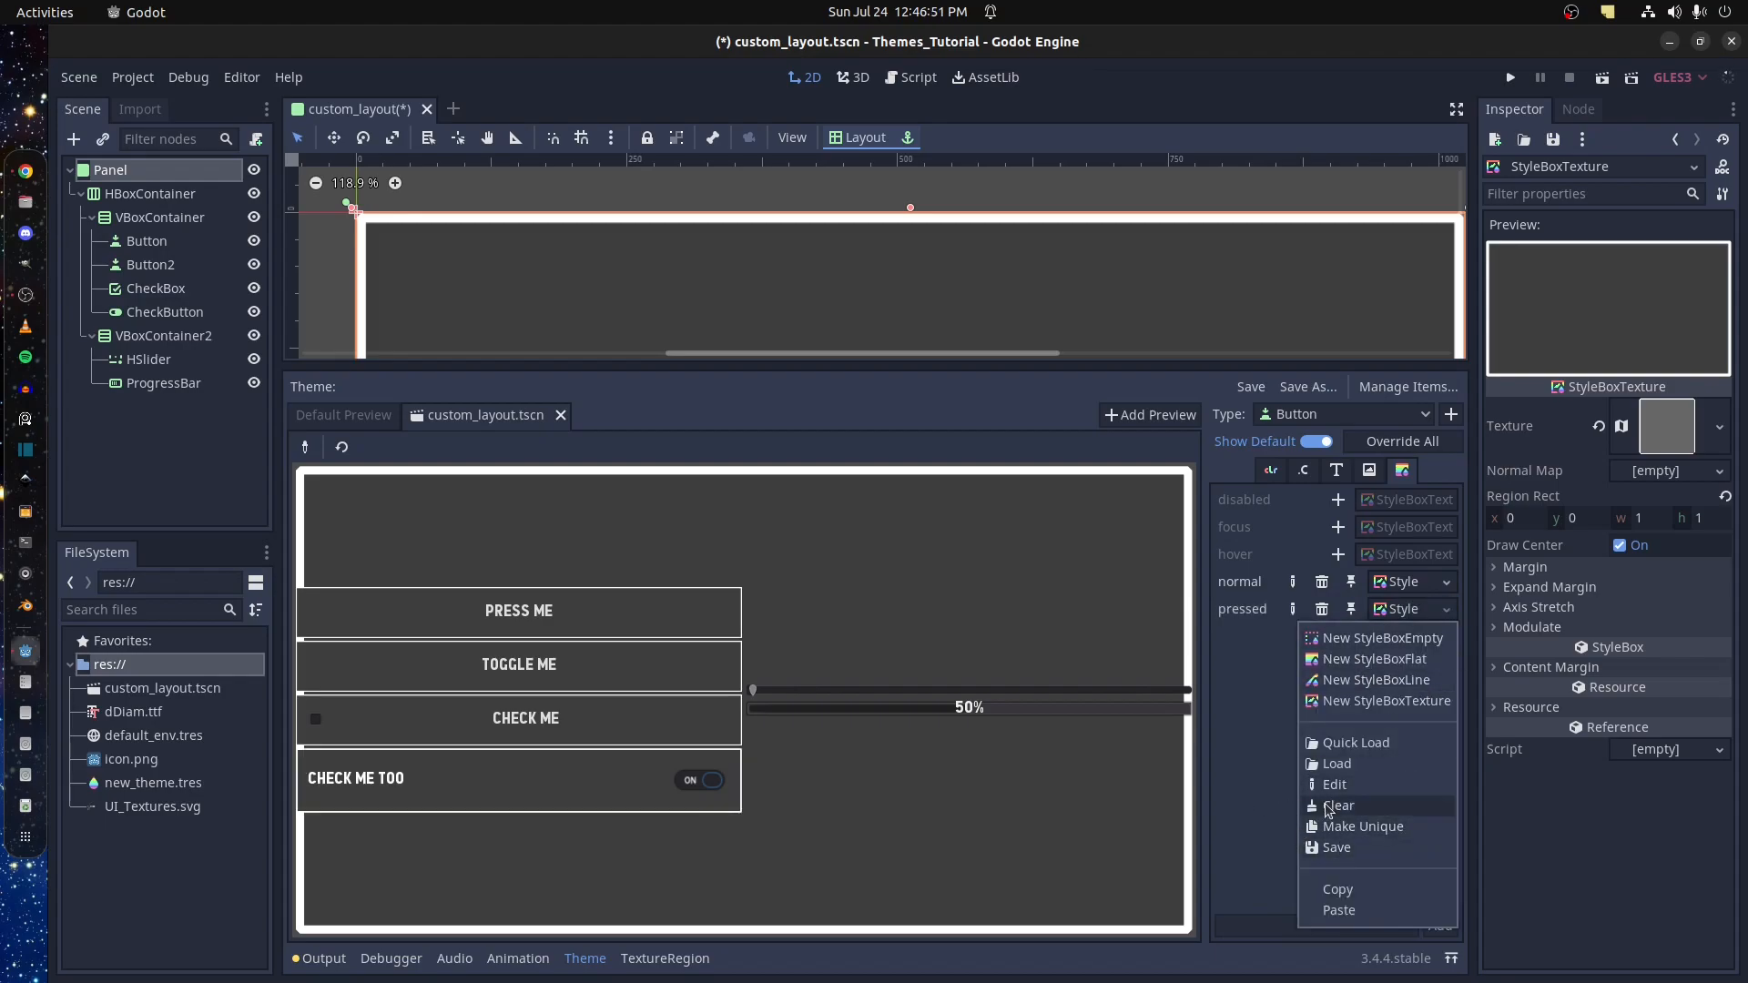
pyautogui.click(1356, 826)
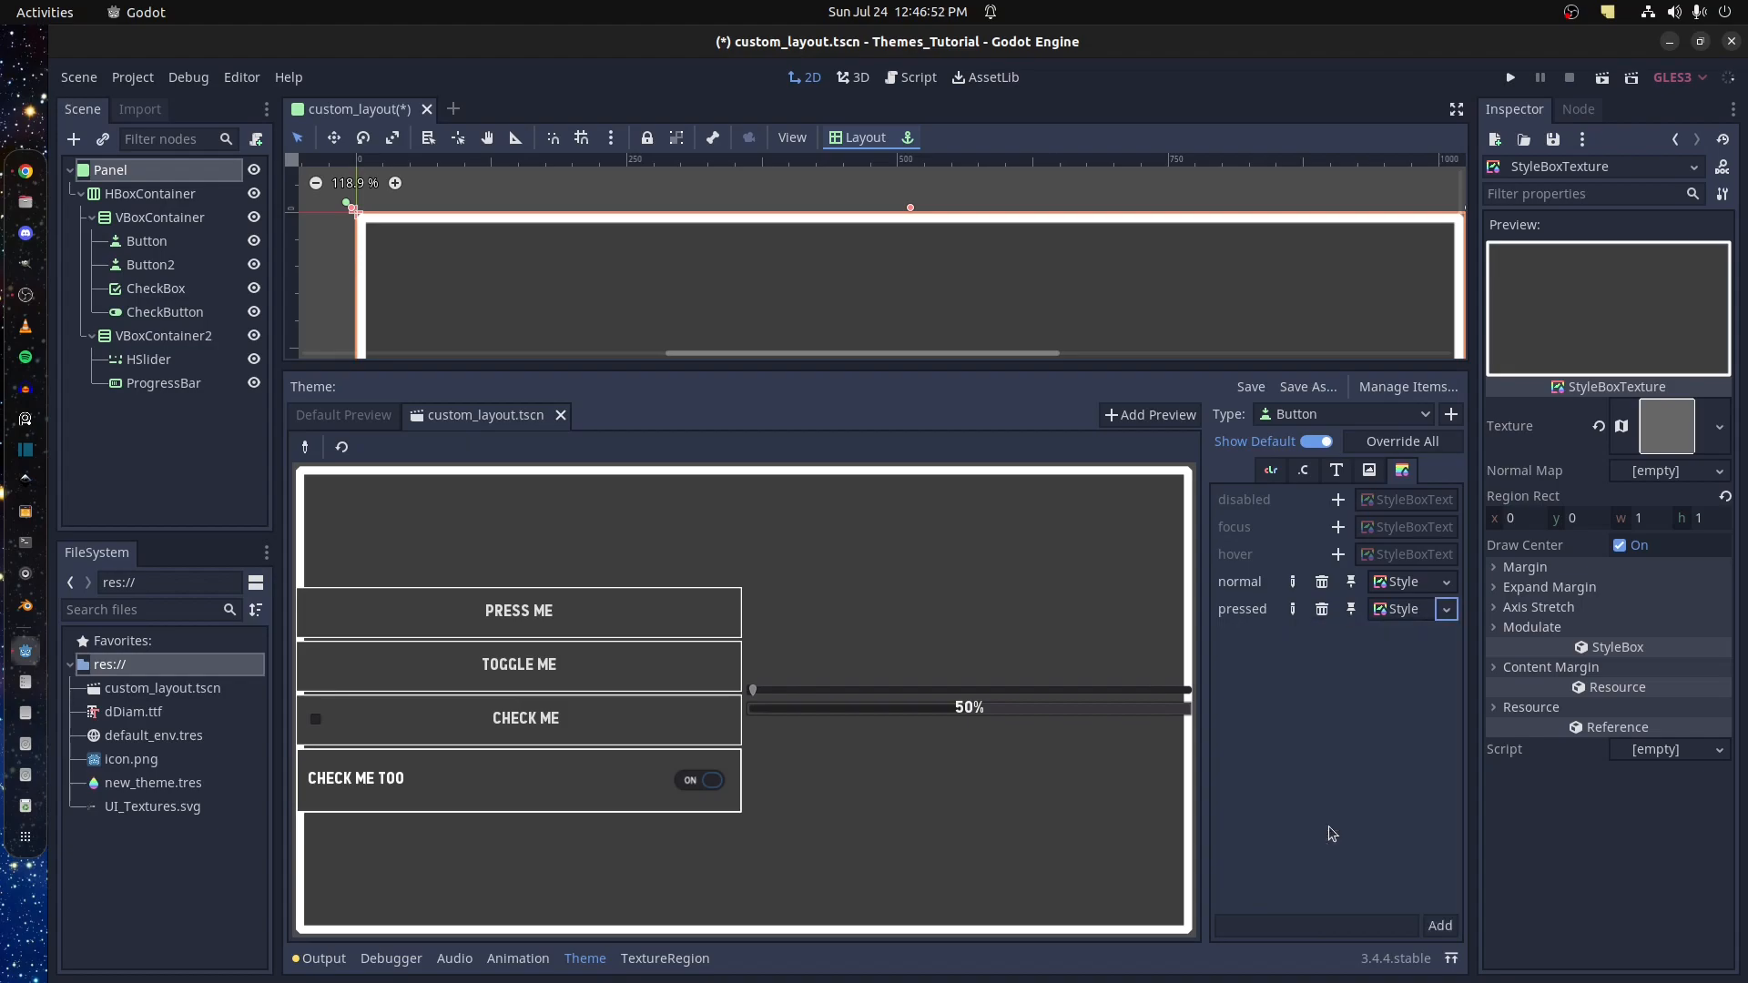
# Set the texture region of the Button's pressed style to the light-grey, thin-bordered square
pyautogui.click(1406, 609)
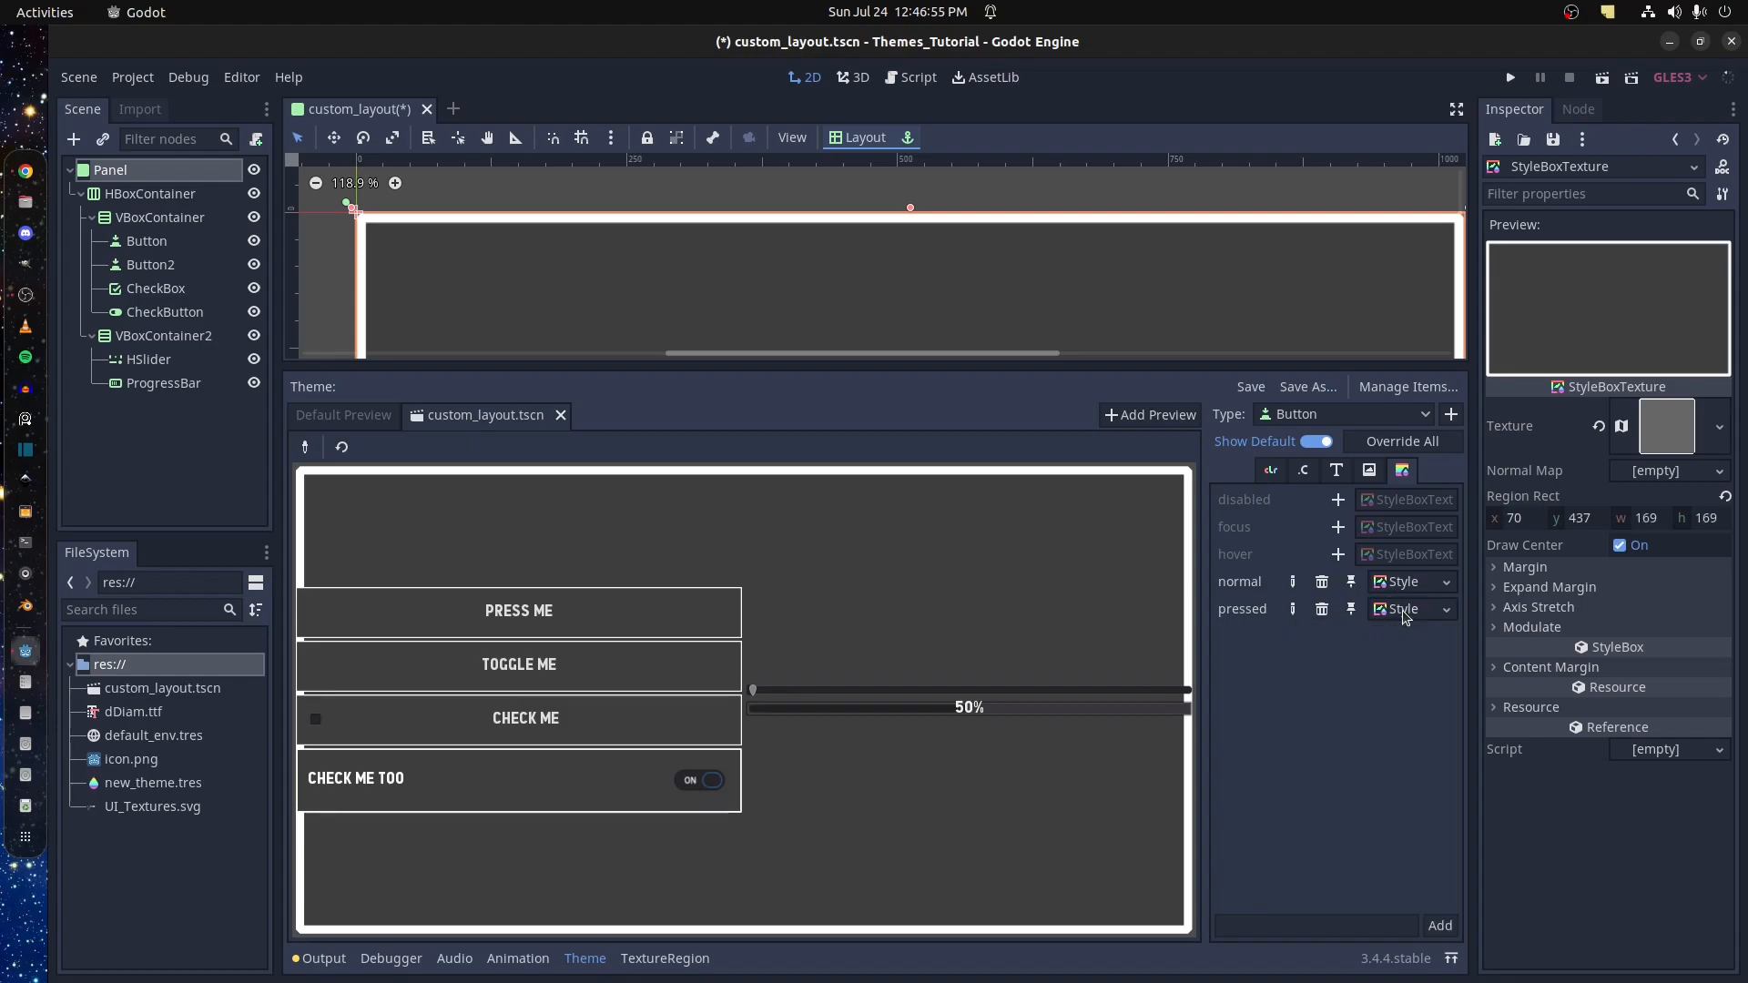
pyautogui.click(664, 958)
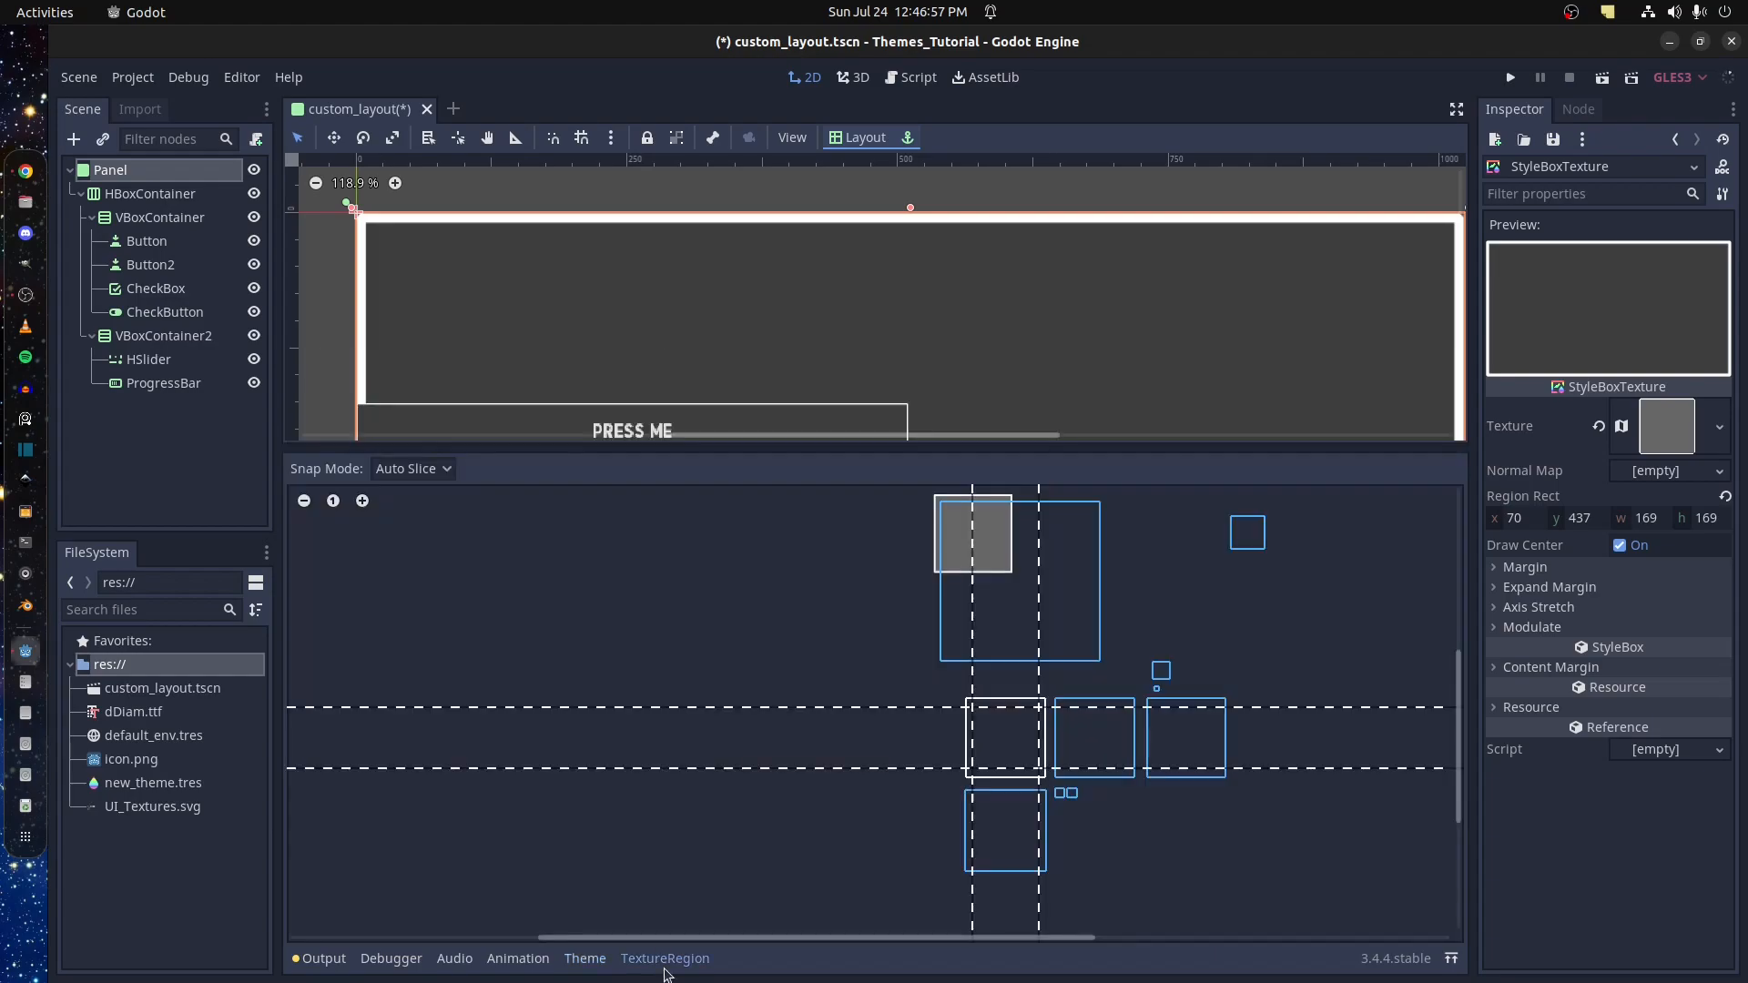
pyautogui.click(1090, 754)
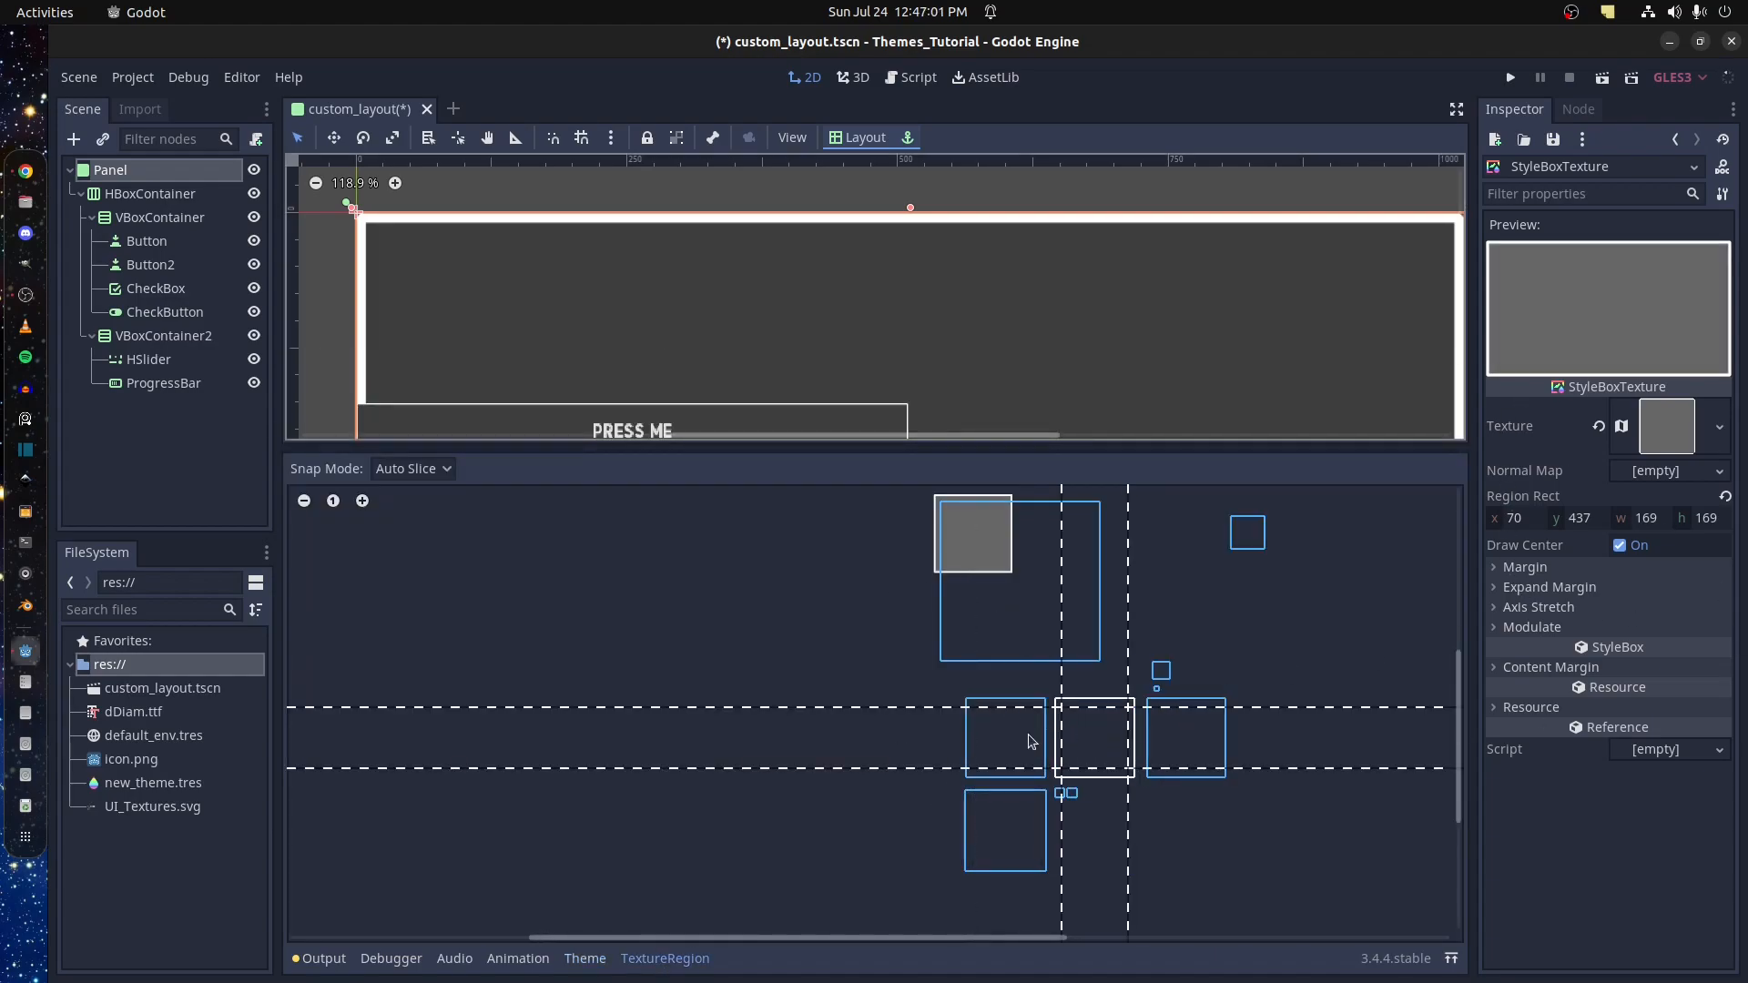
pyautogui.click(985, 748)
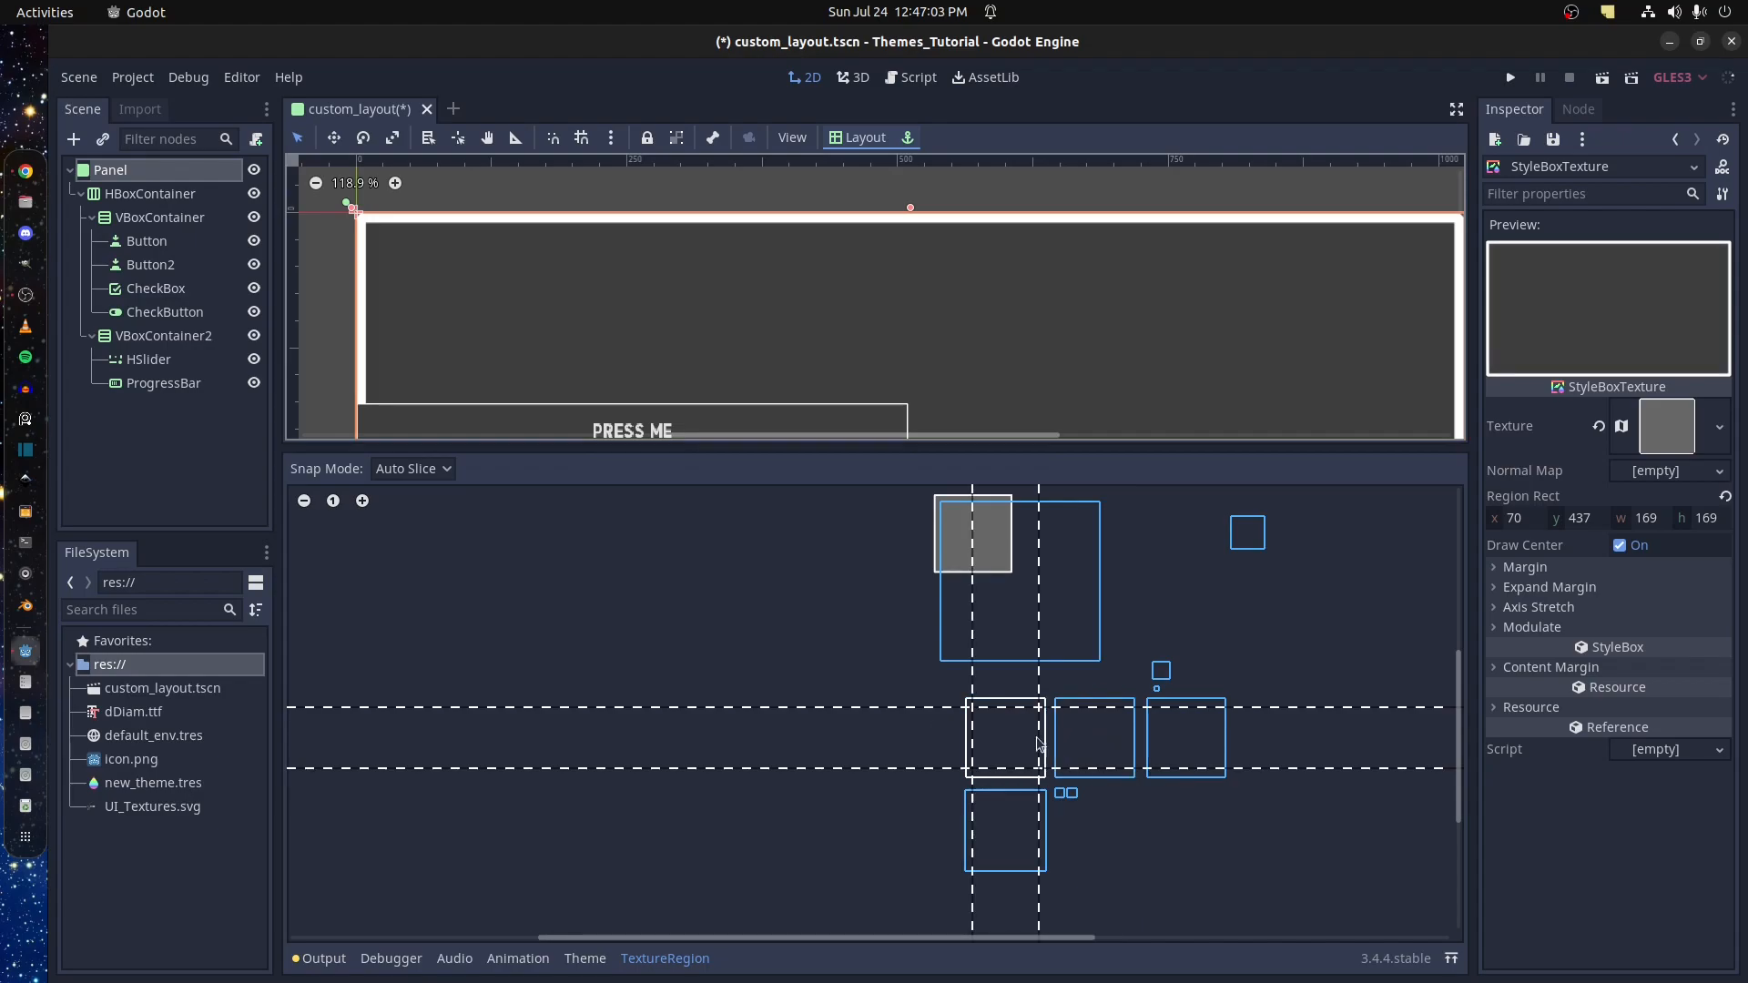
pyautogui.click(1107, 741)
pyautogui.click(1170, 742)
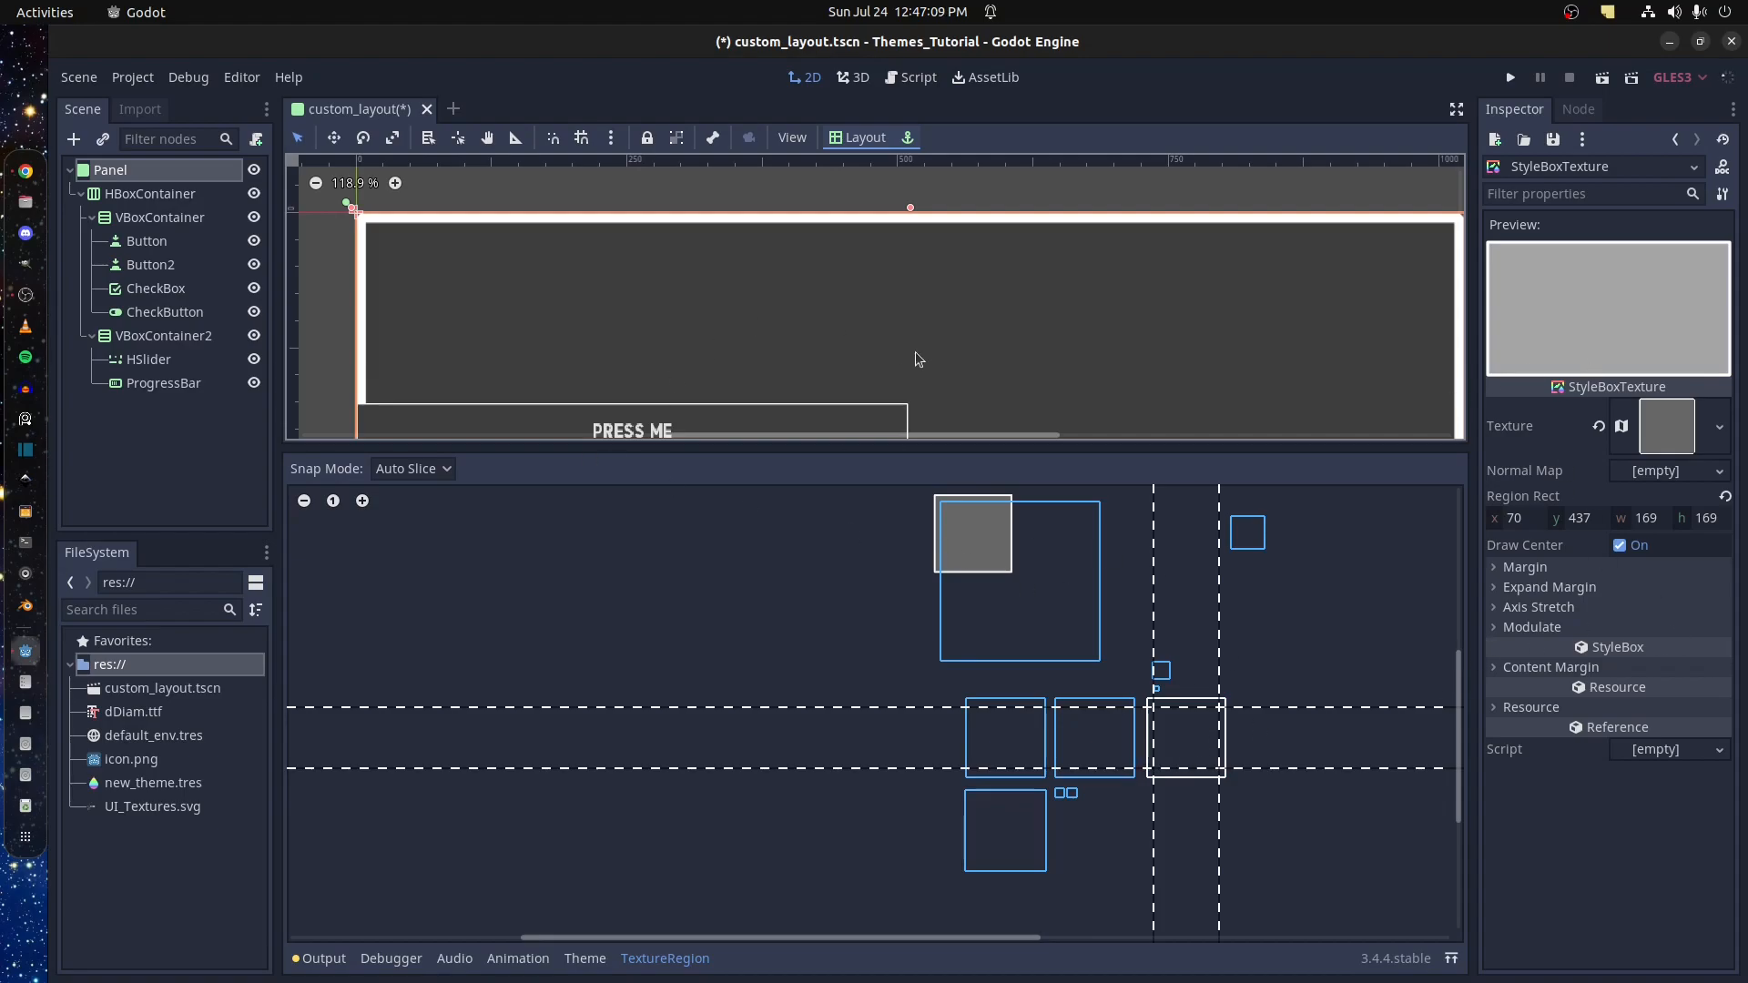
# Check the buttons in the 2D viewport and try out the PRESS ME button in the theme preview
pyautogui.scroll(-5, 819, 328)
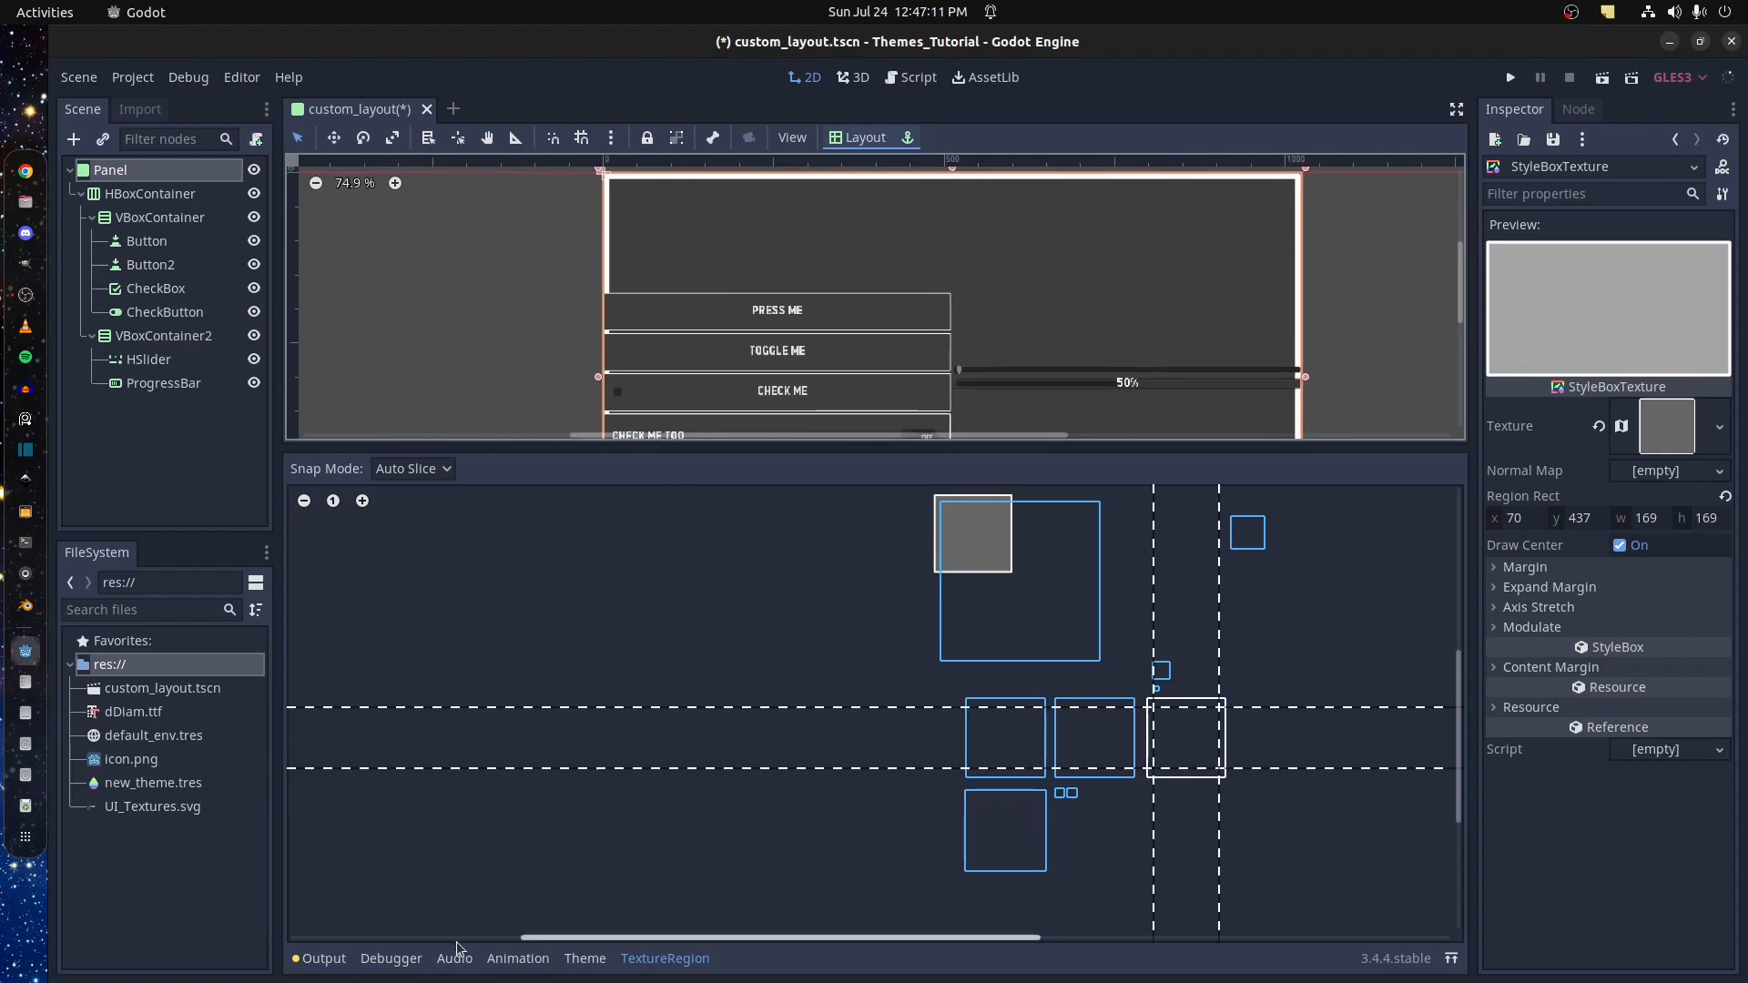
pyautogui.click(574, 959)
pyautogui.click(564, 611)
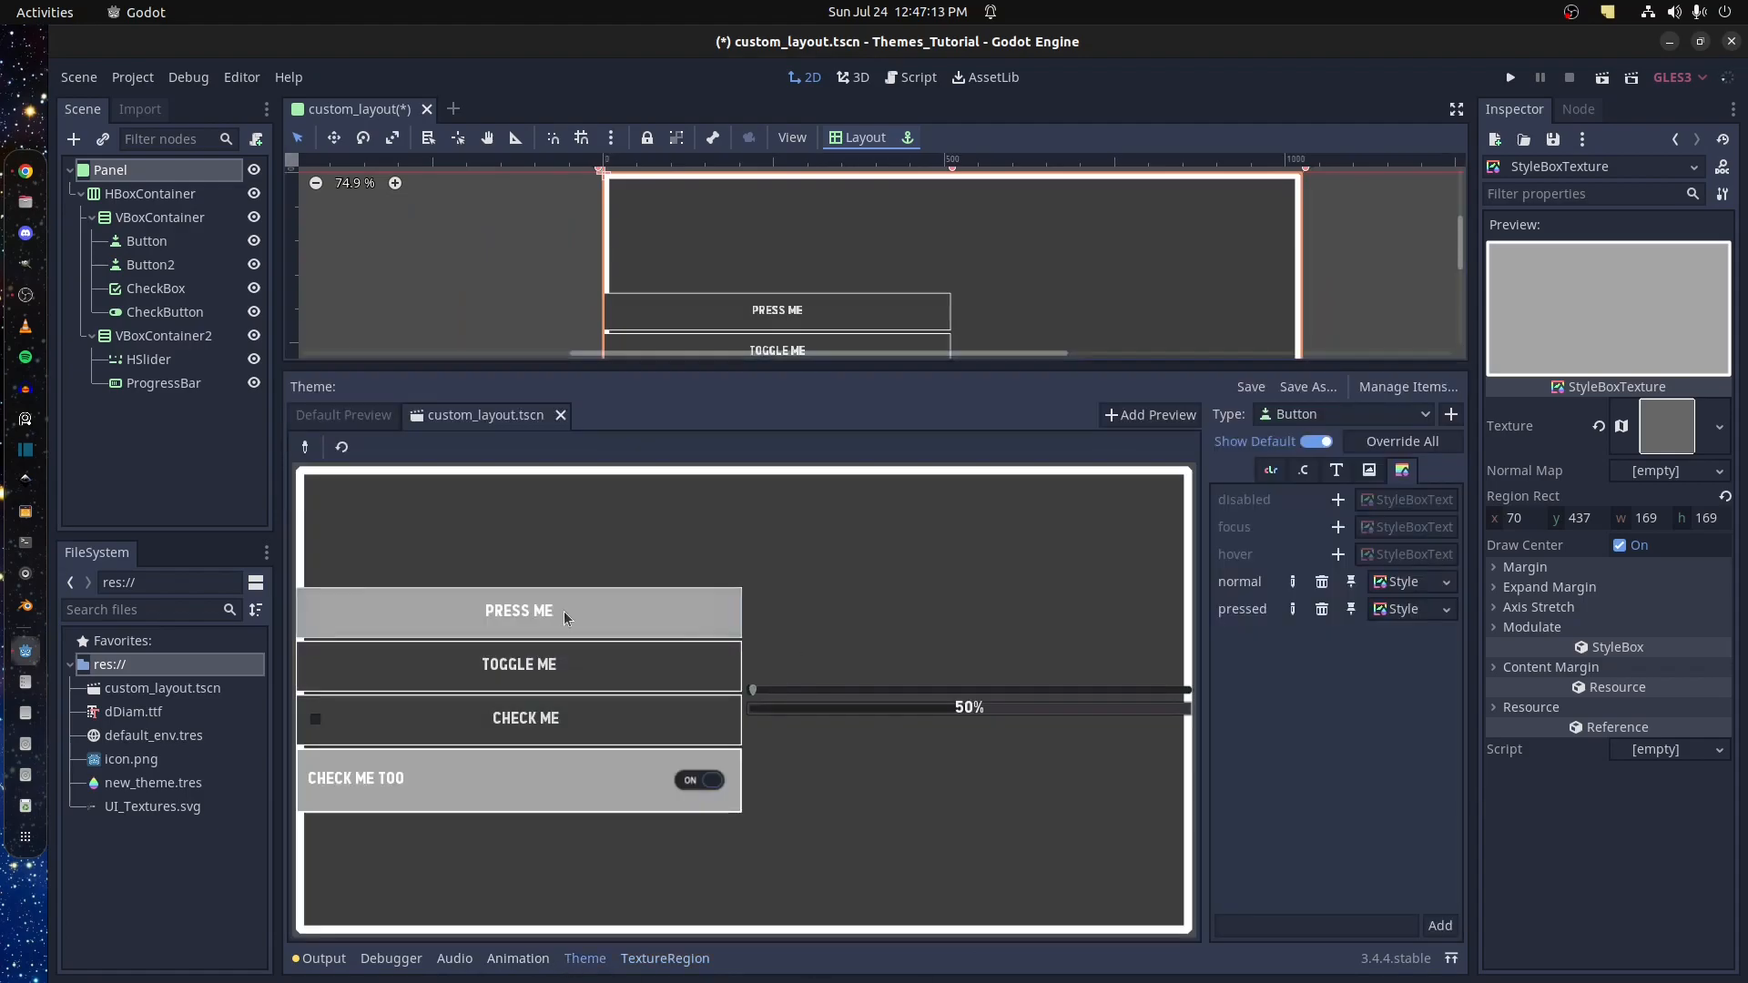
pyautogui.click(564, 611)
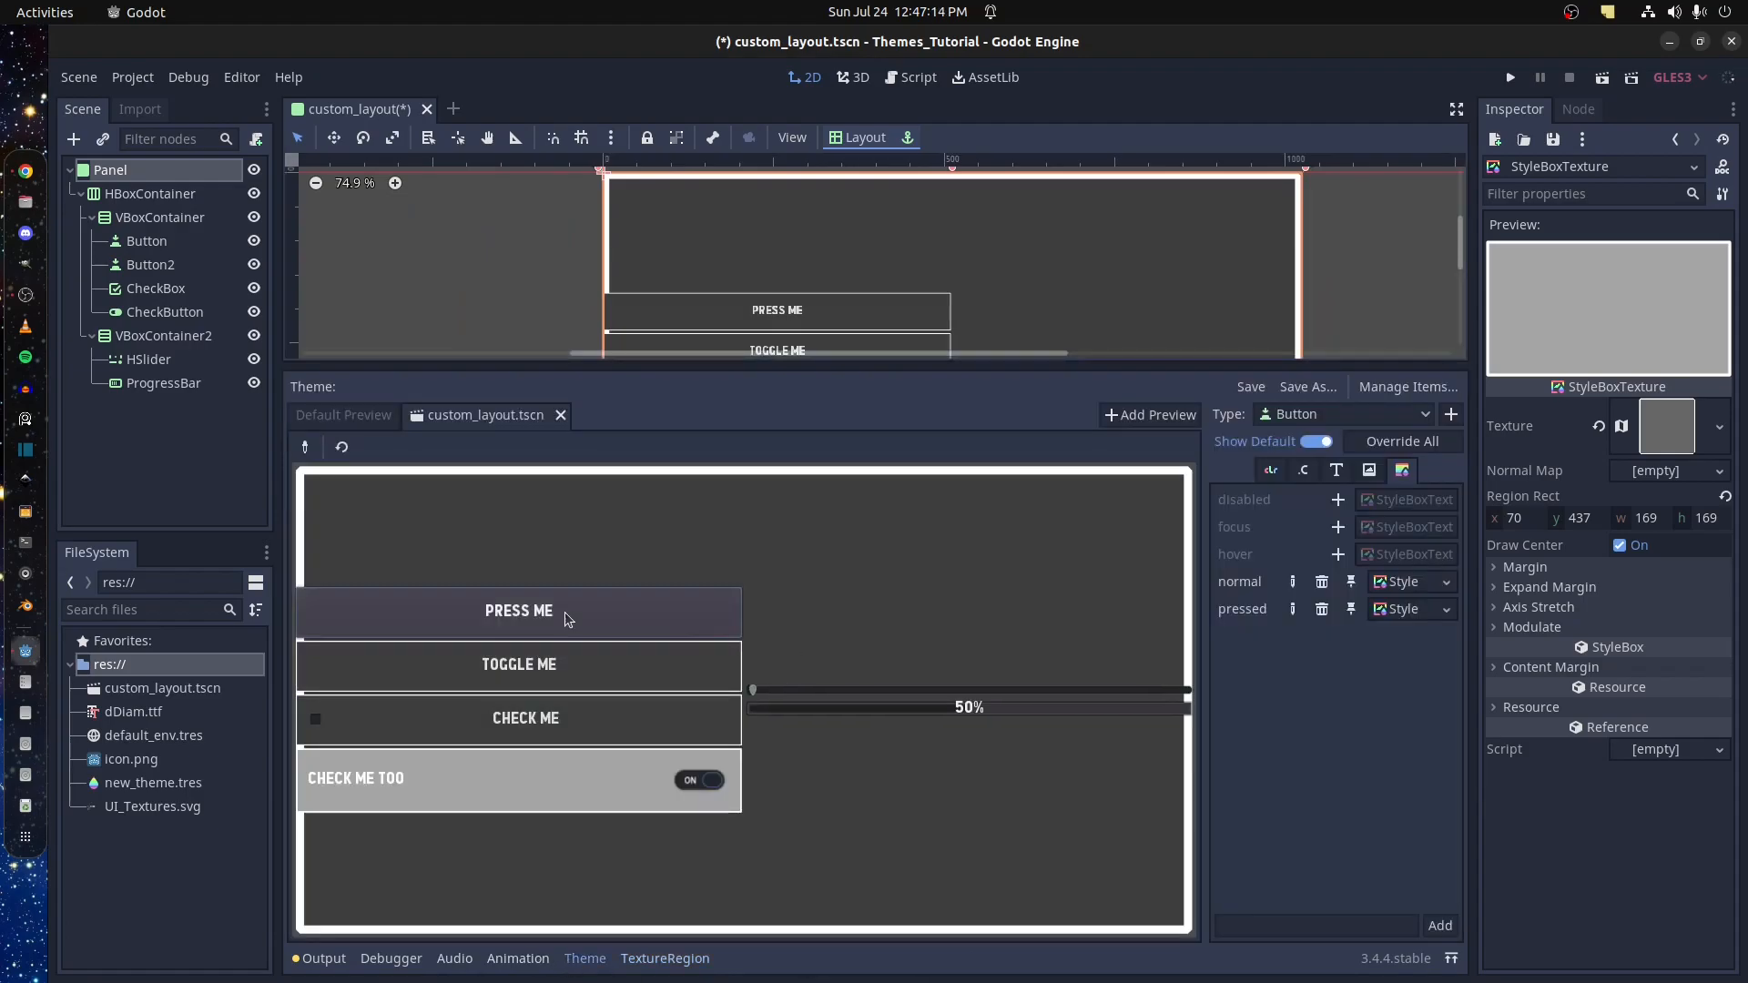
# Override the Button's hover style with the copied StyleBoxTexture and make it unique
pyautogui.click(1448, 610)
pyautogui.click(1447, 554)
pyautogui.click(1337, 555)
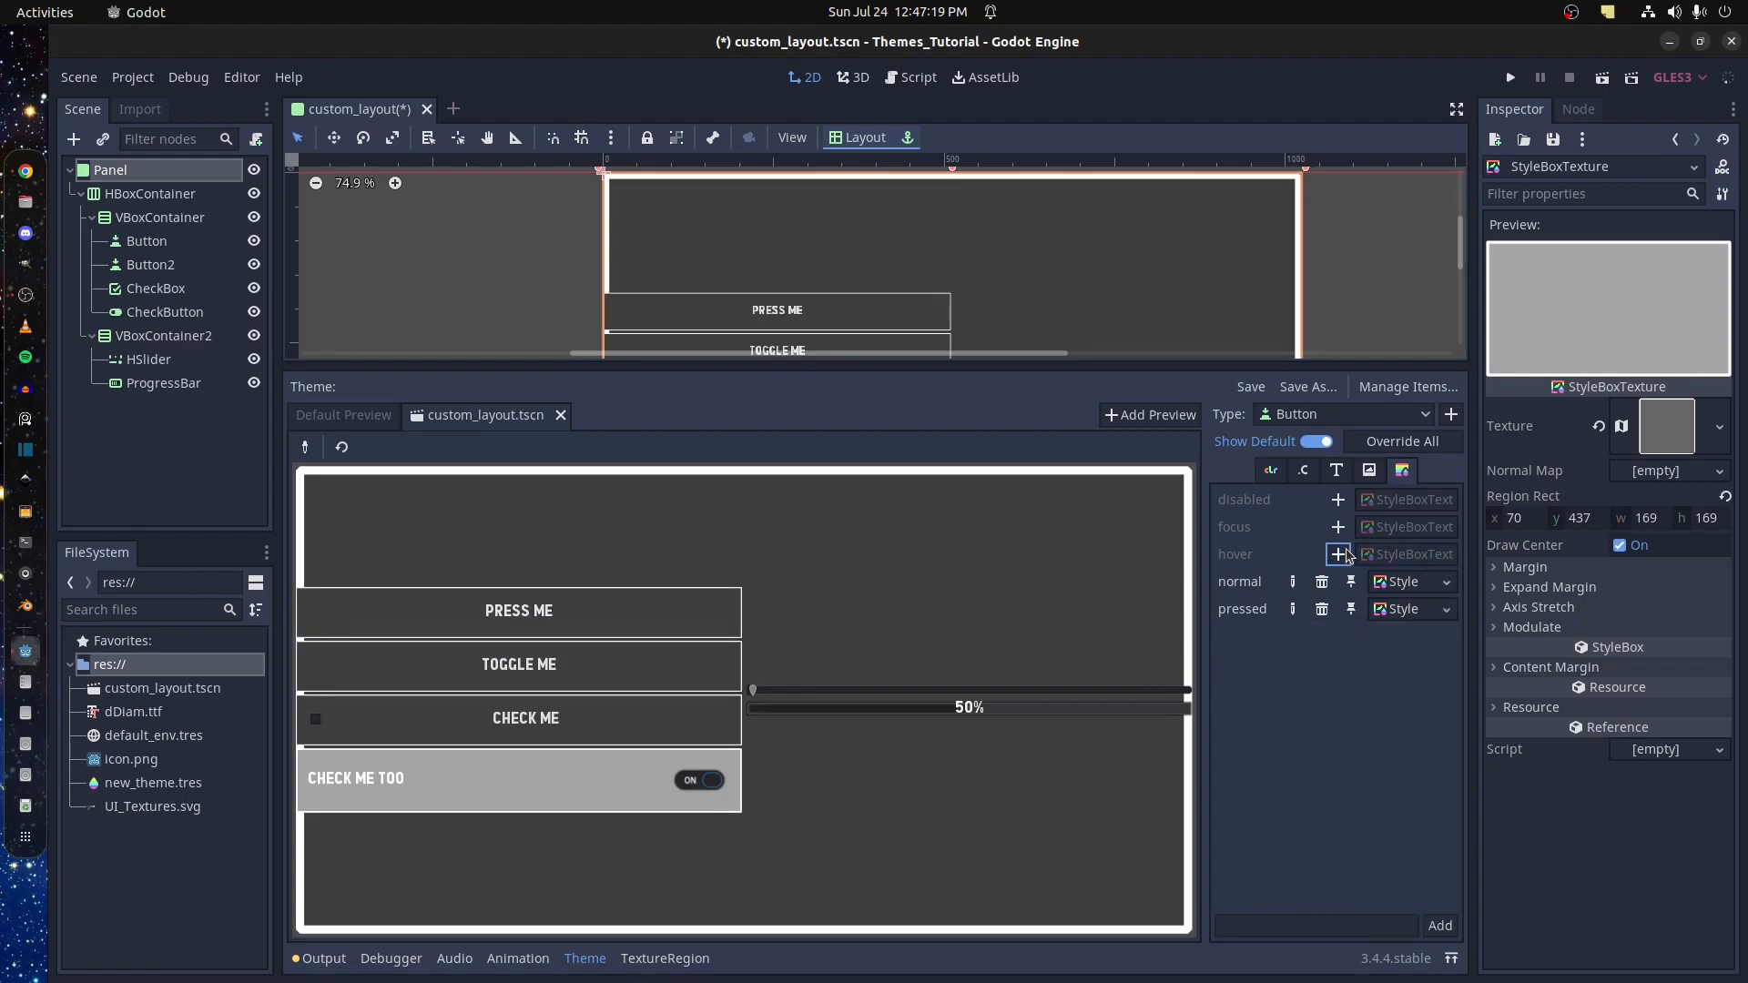
pyautogui.click(1426, 558)
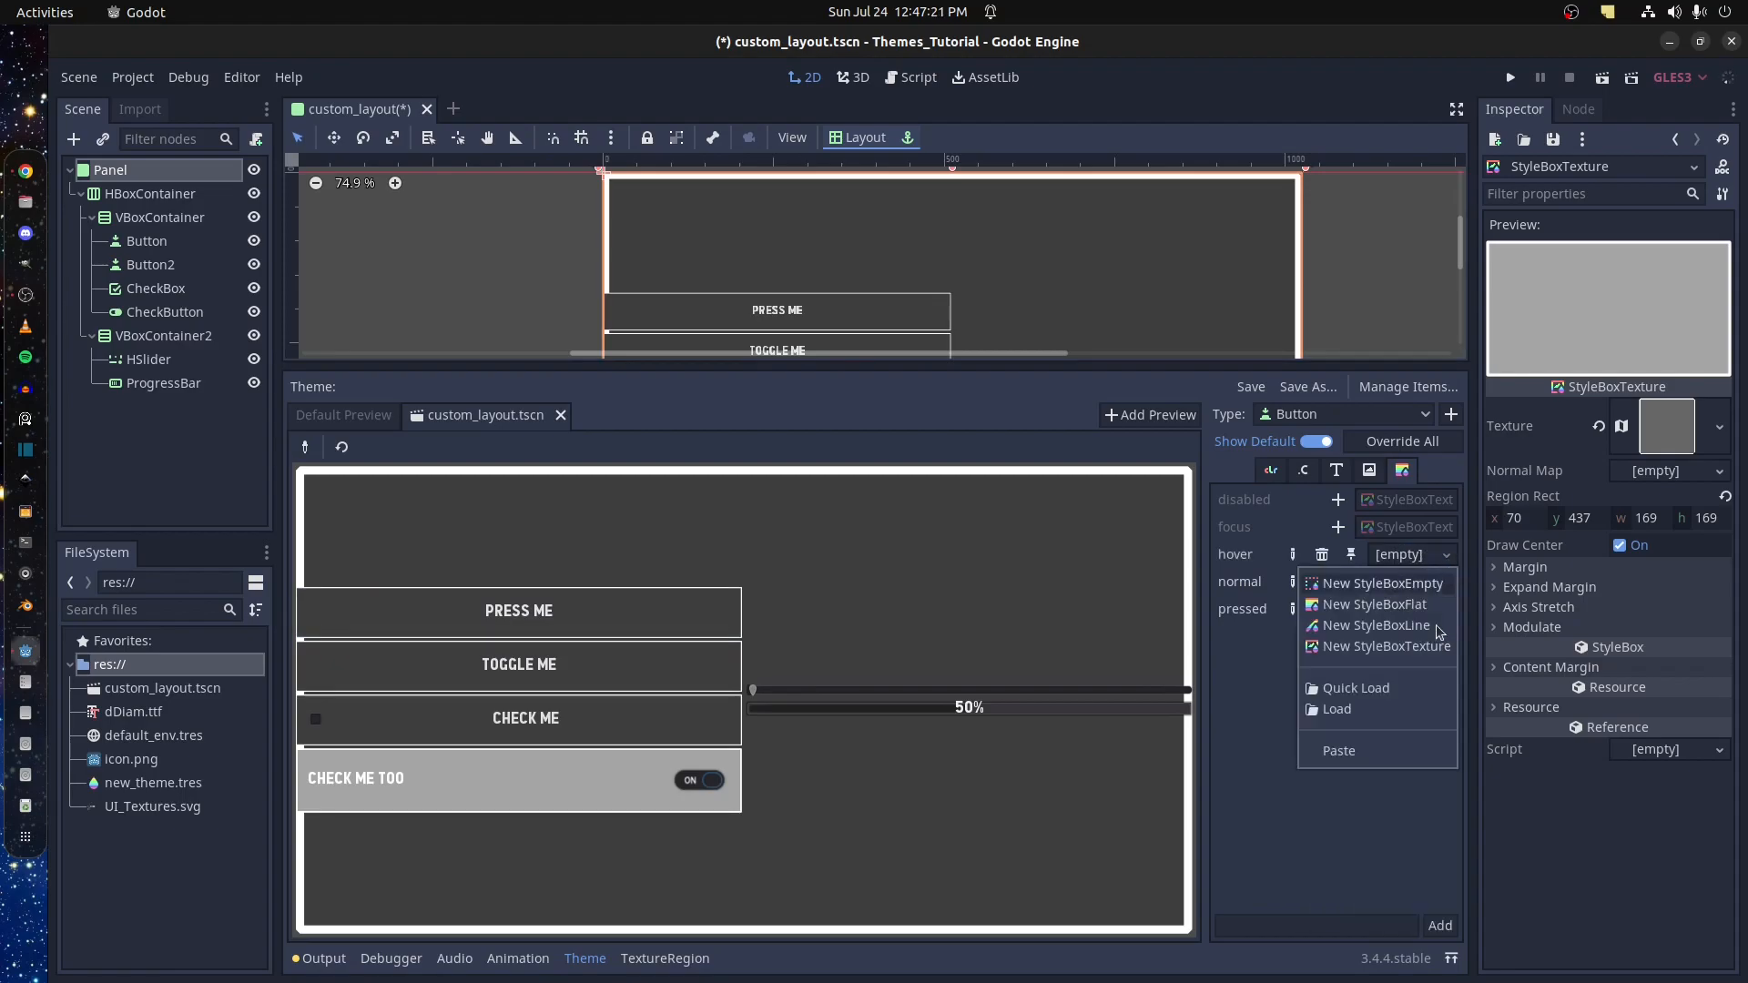
pyautogui.click(1430, 751)
pyautogui.click(1447, 555)
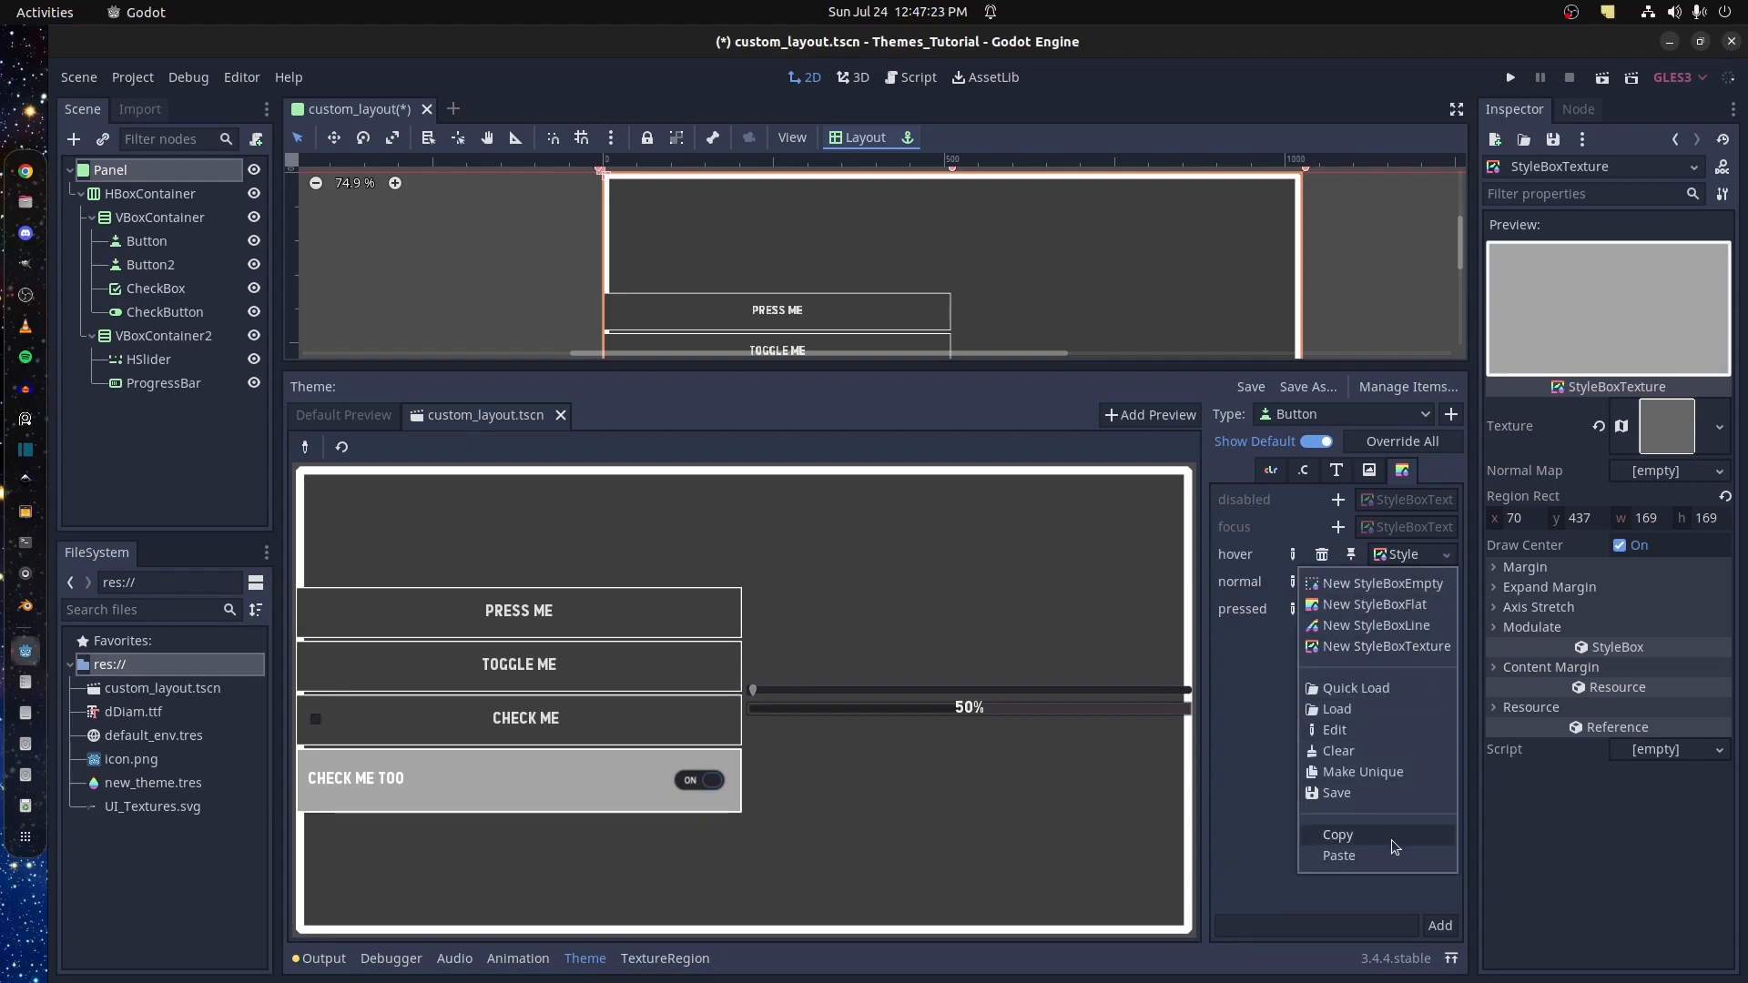
pyautogui.click(1405, 788)
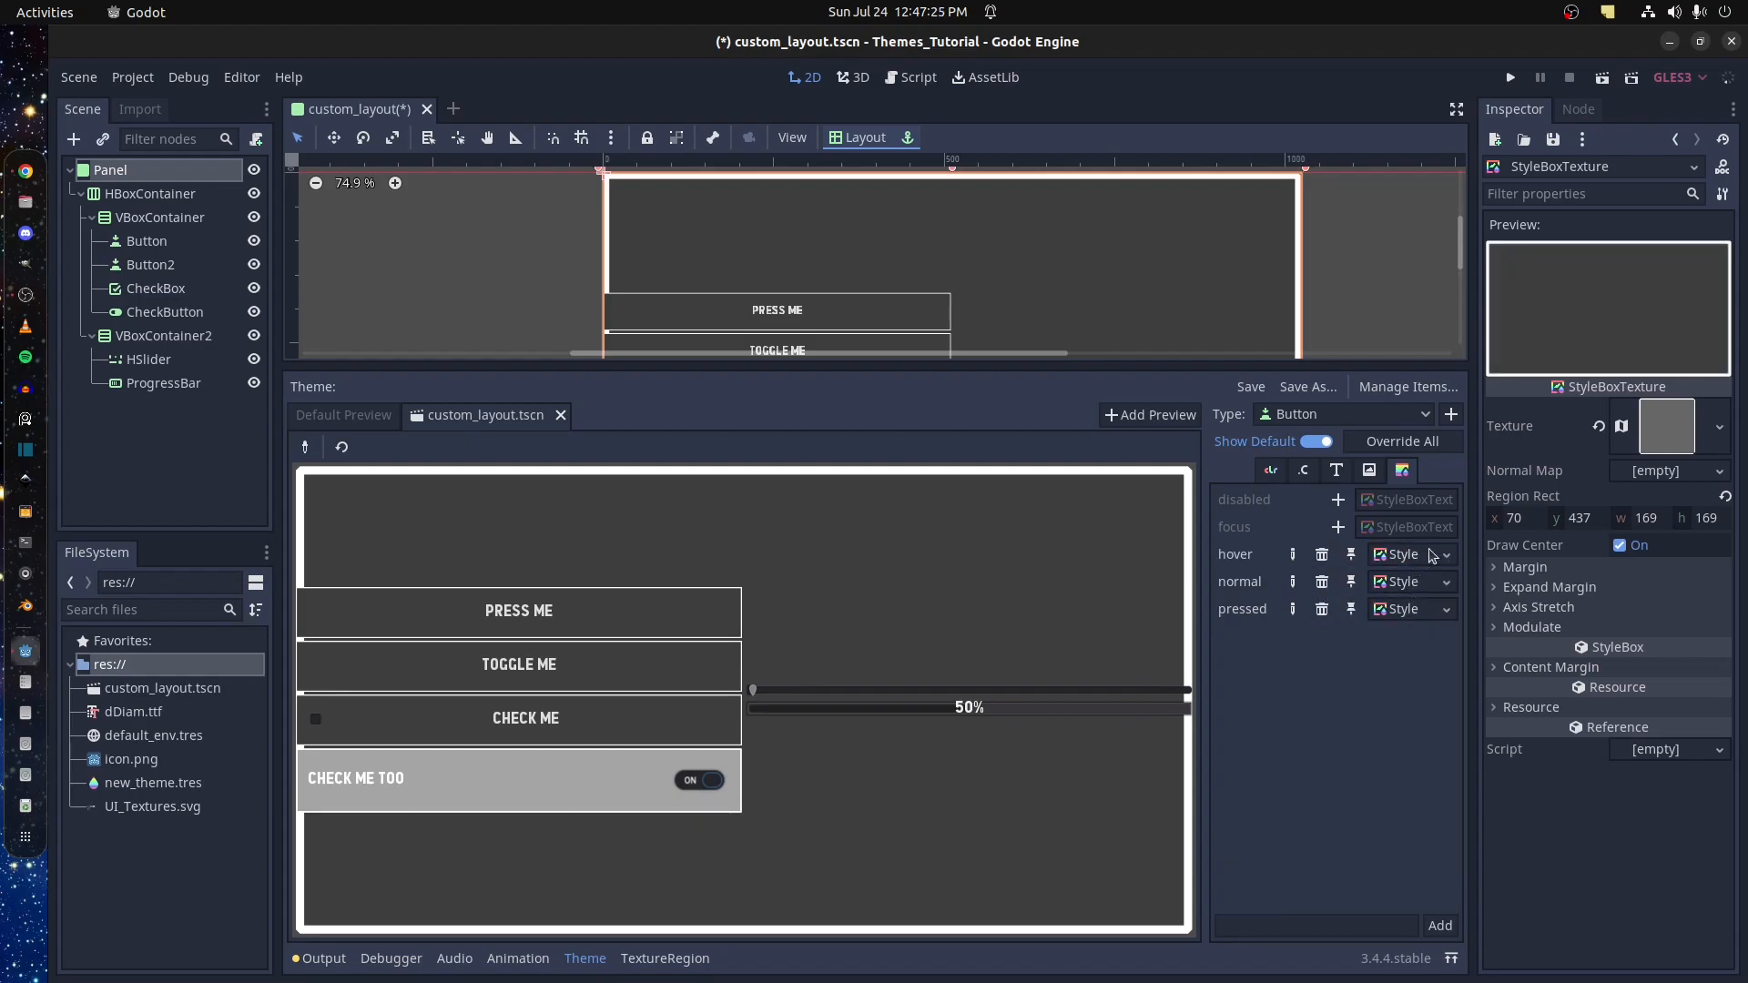
# Set the texture region of the Button's hover style to the medium-grey, thin-bordered square
pyautogui.click(674, 960)
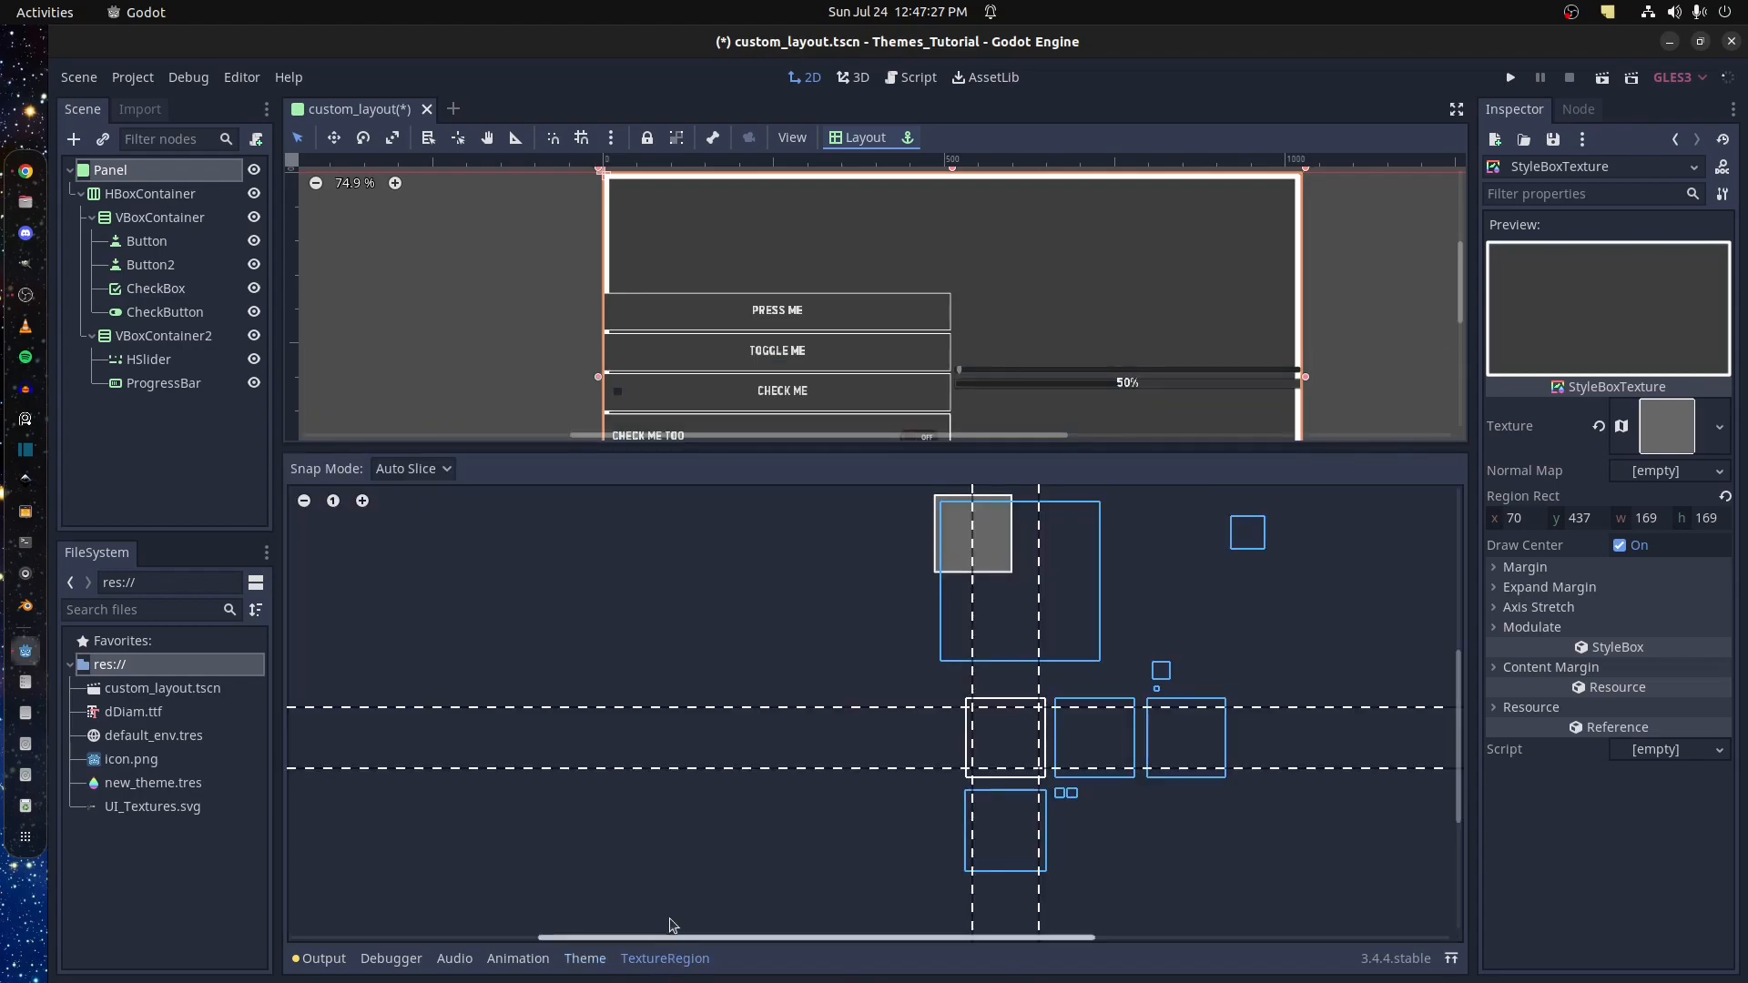
pyautogui.click(1093, 754)
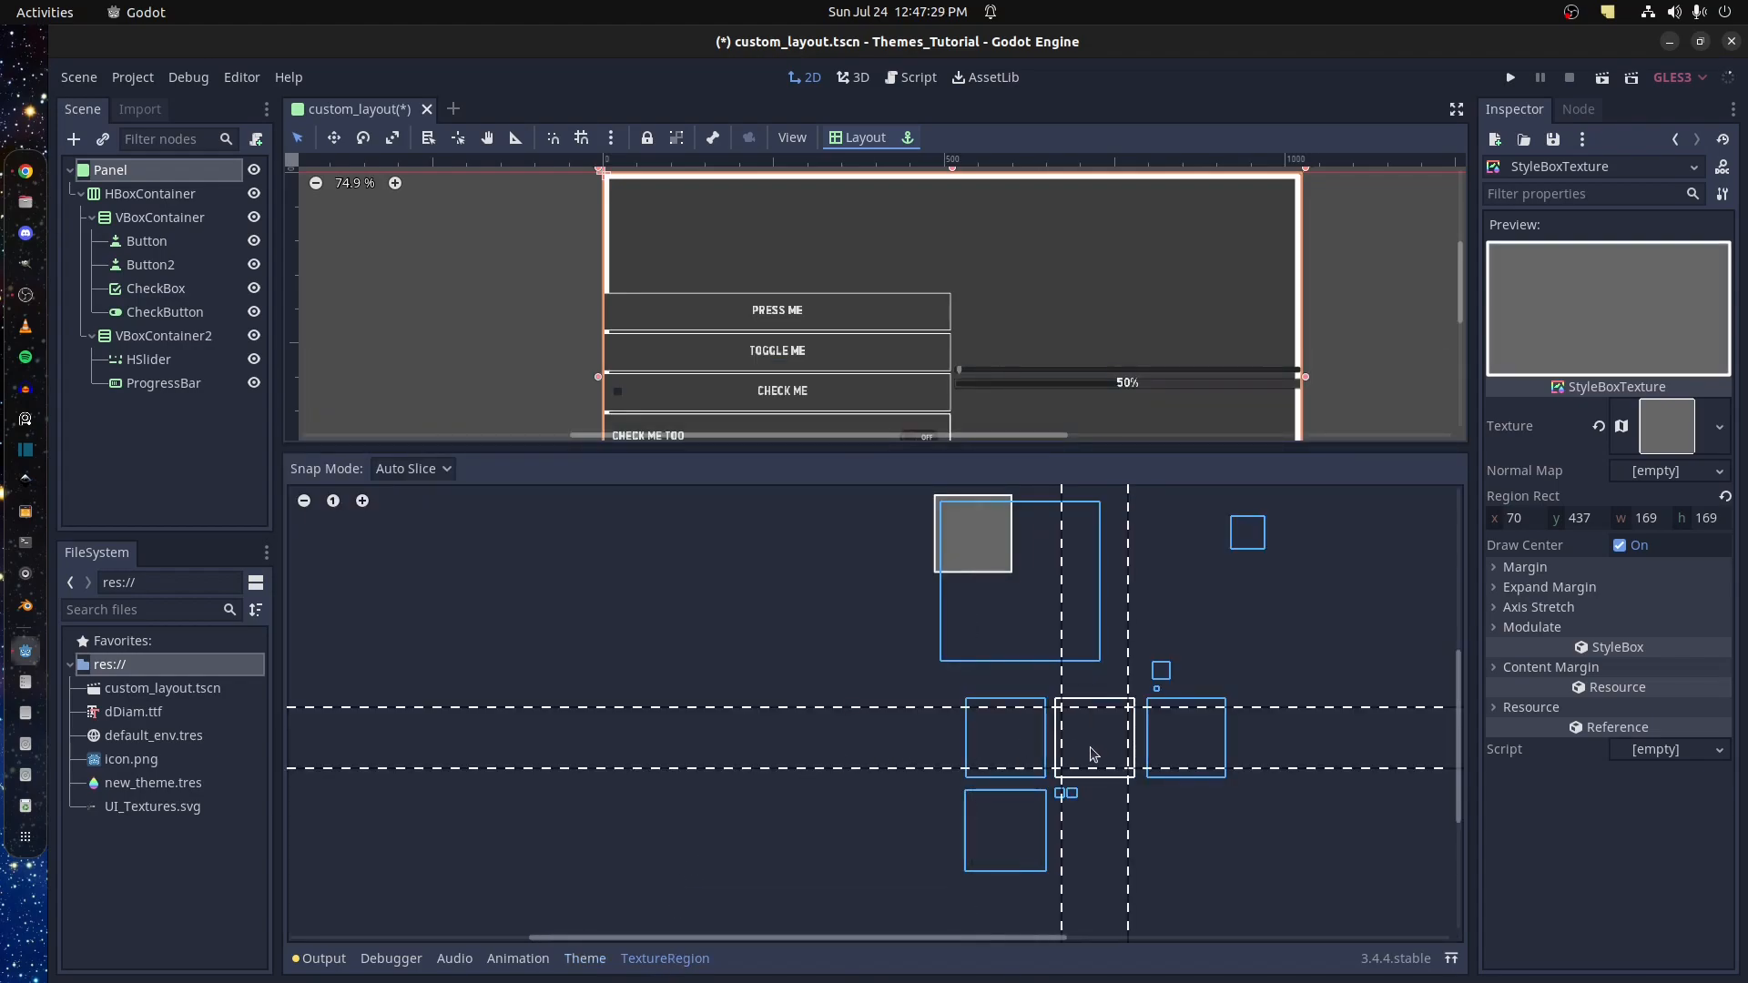
pyautogui.click(1002, 740)
# Try out the hover and pressed styles on the CHECK ME box in the theme preview
pyautogui.click(574, 959)
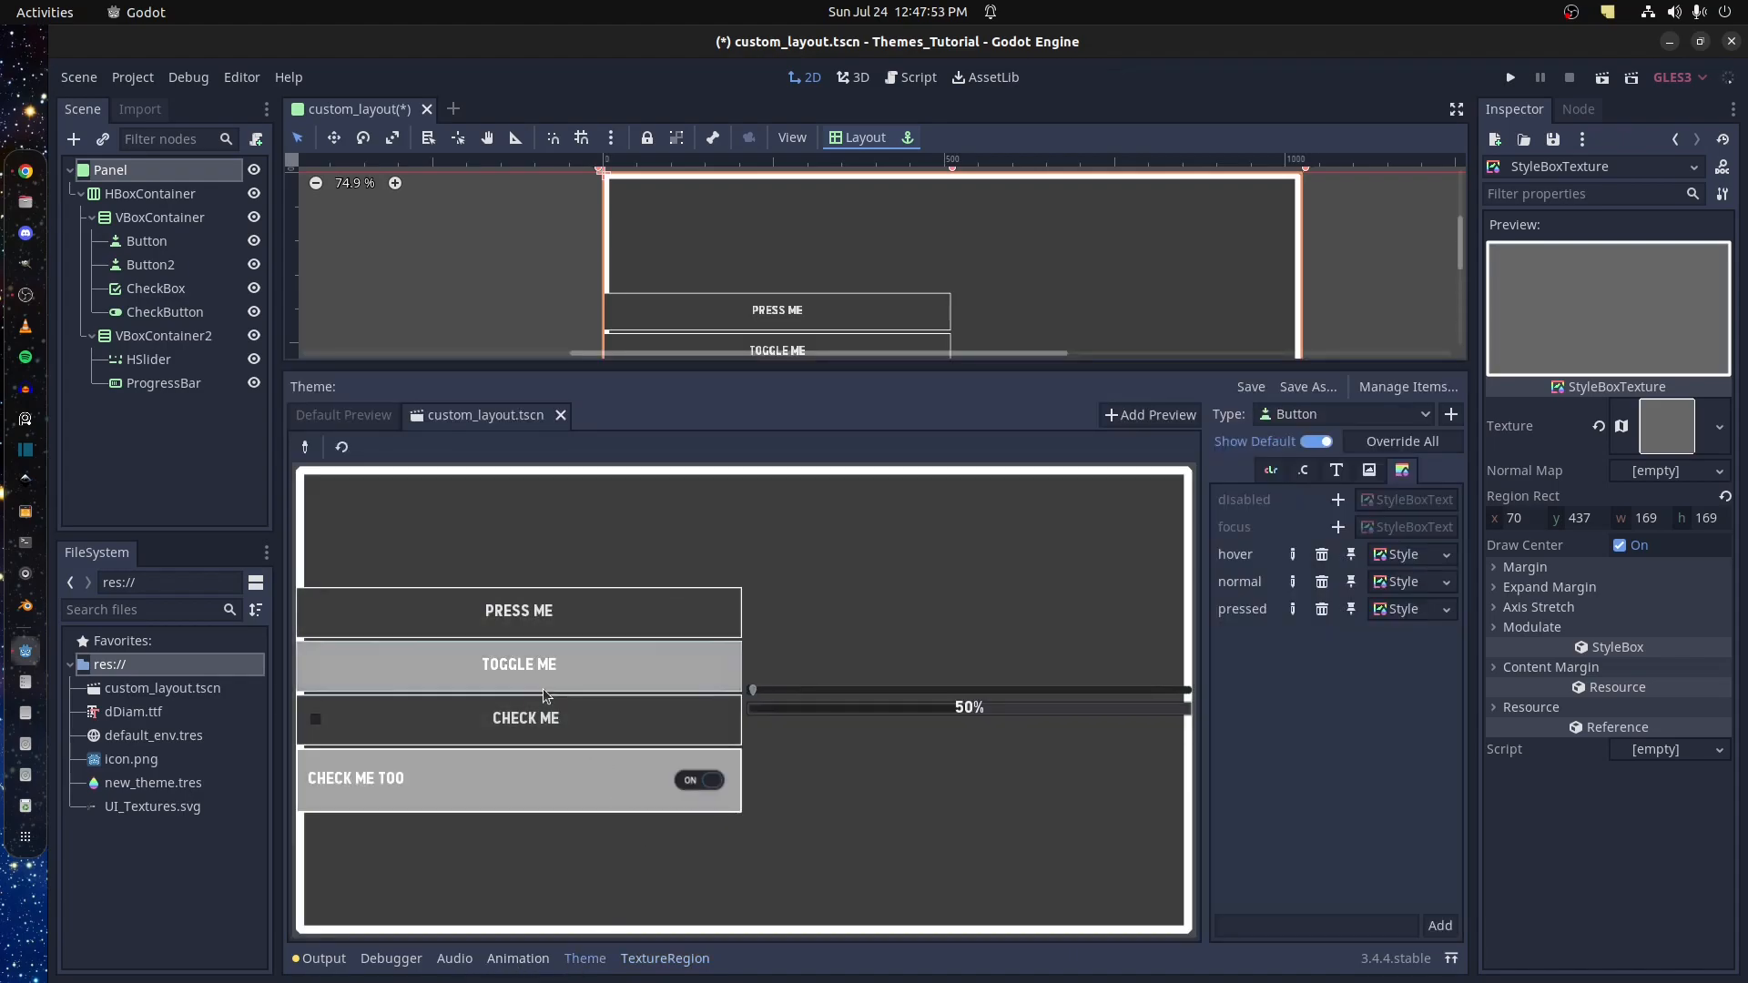
pyautogui.click(533, 731)
pyautogui.click(536, 734)
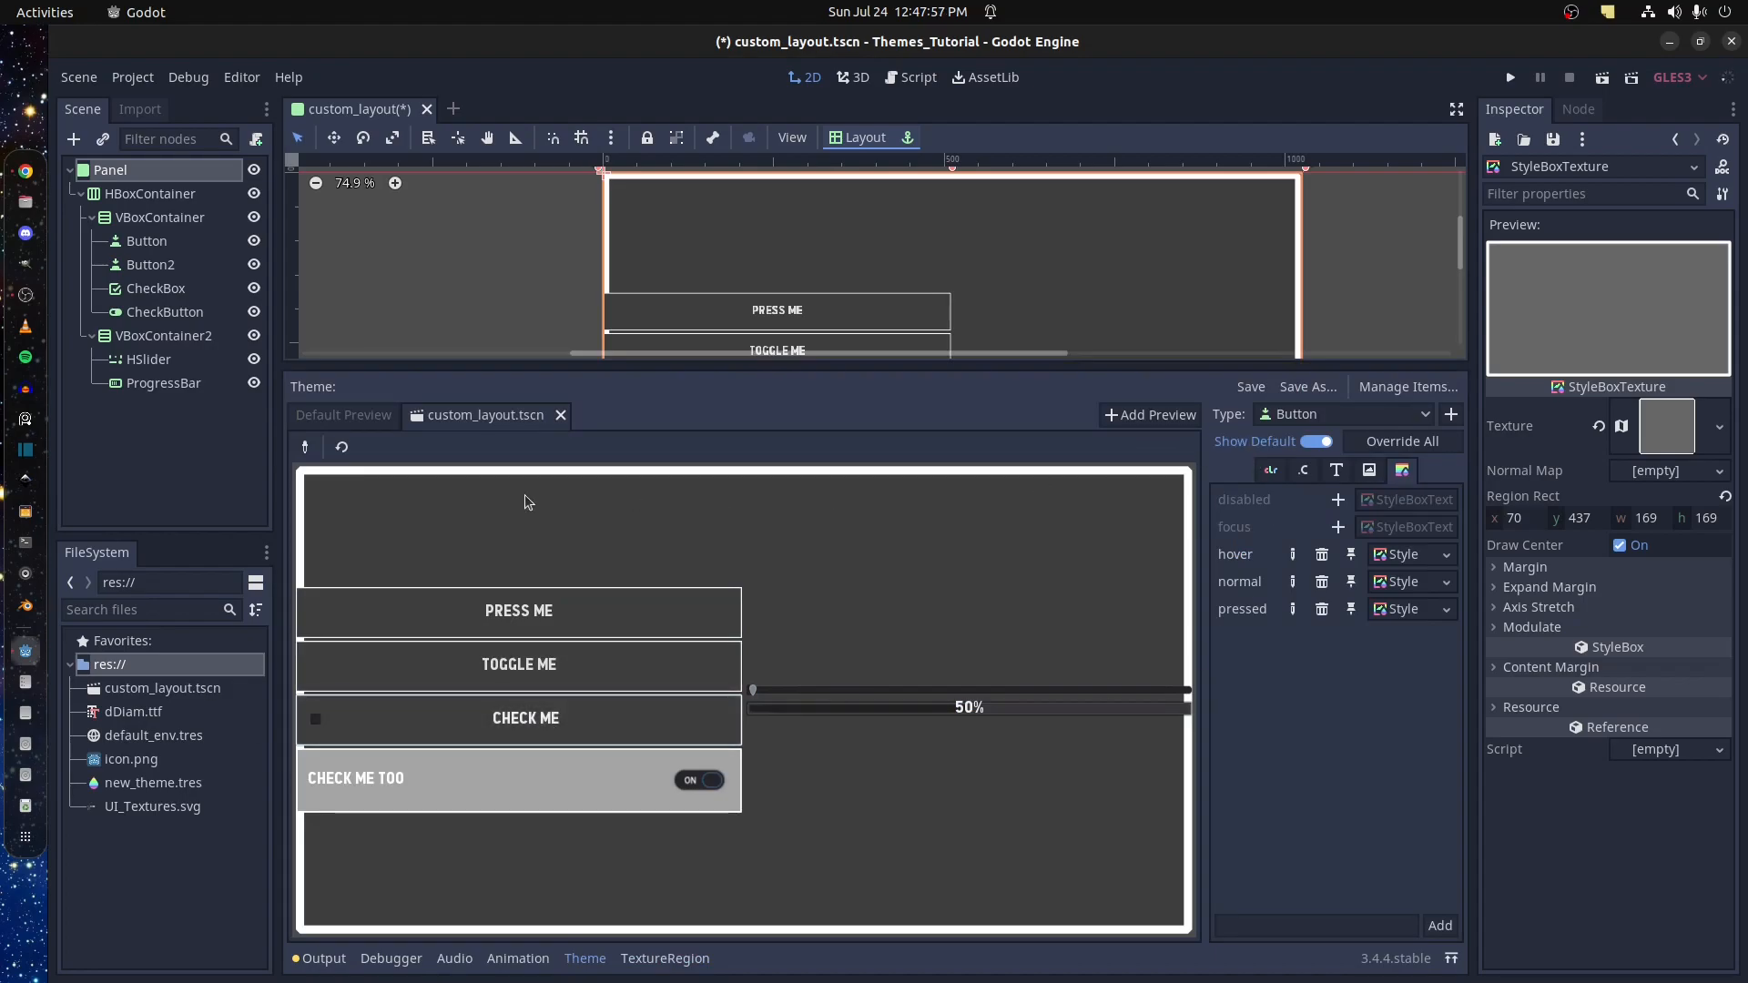
# Pick the CHECK ME box in the preview to edit the CheckBox type, and add overrides for its checked and unchecked icons
pyautogui.click(305, 447)
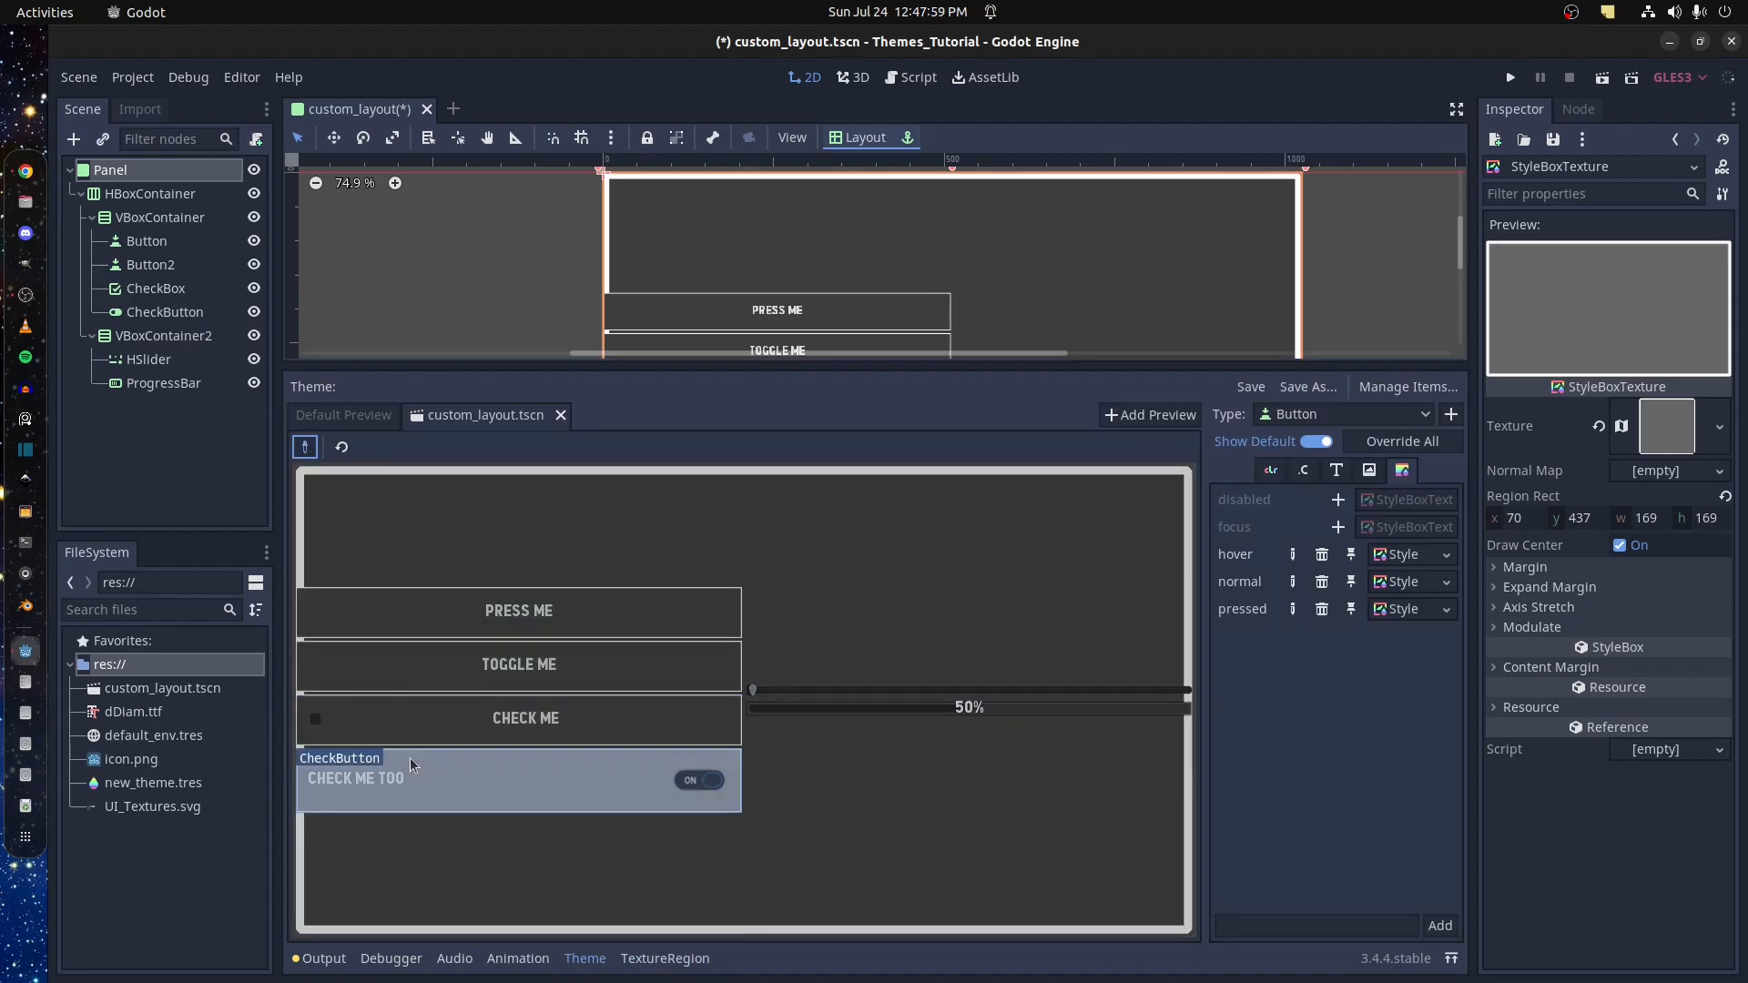
pyautogui.click(394, 732)
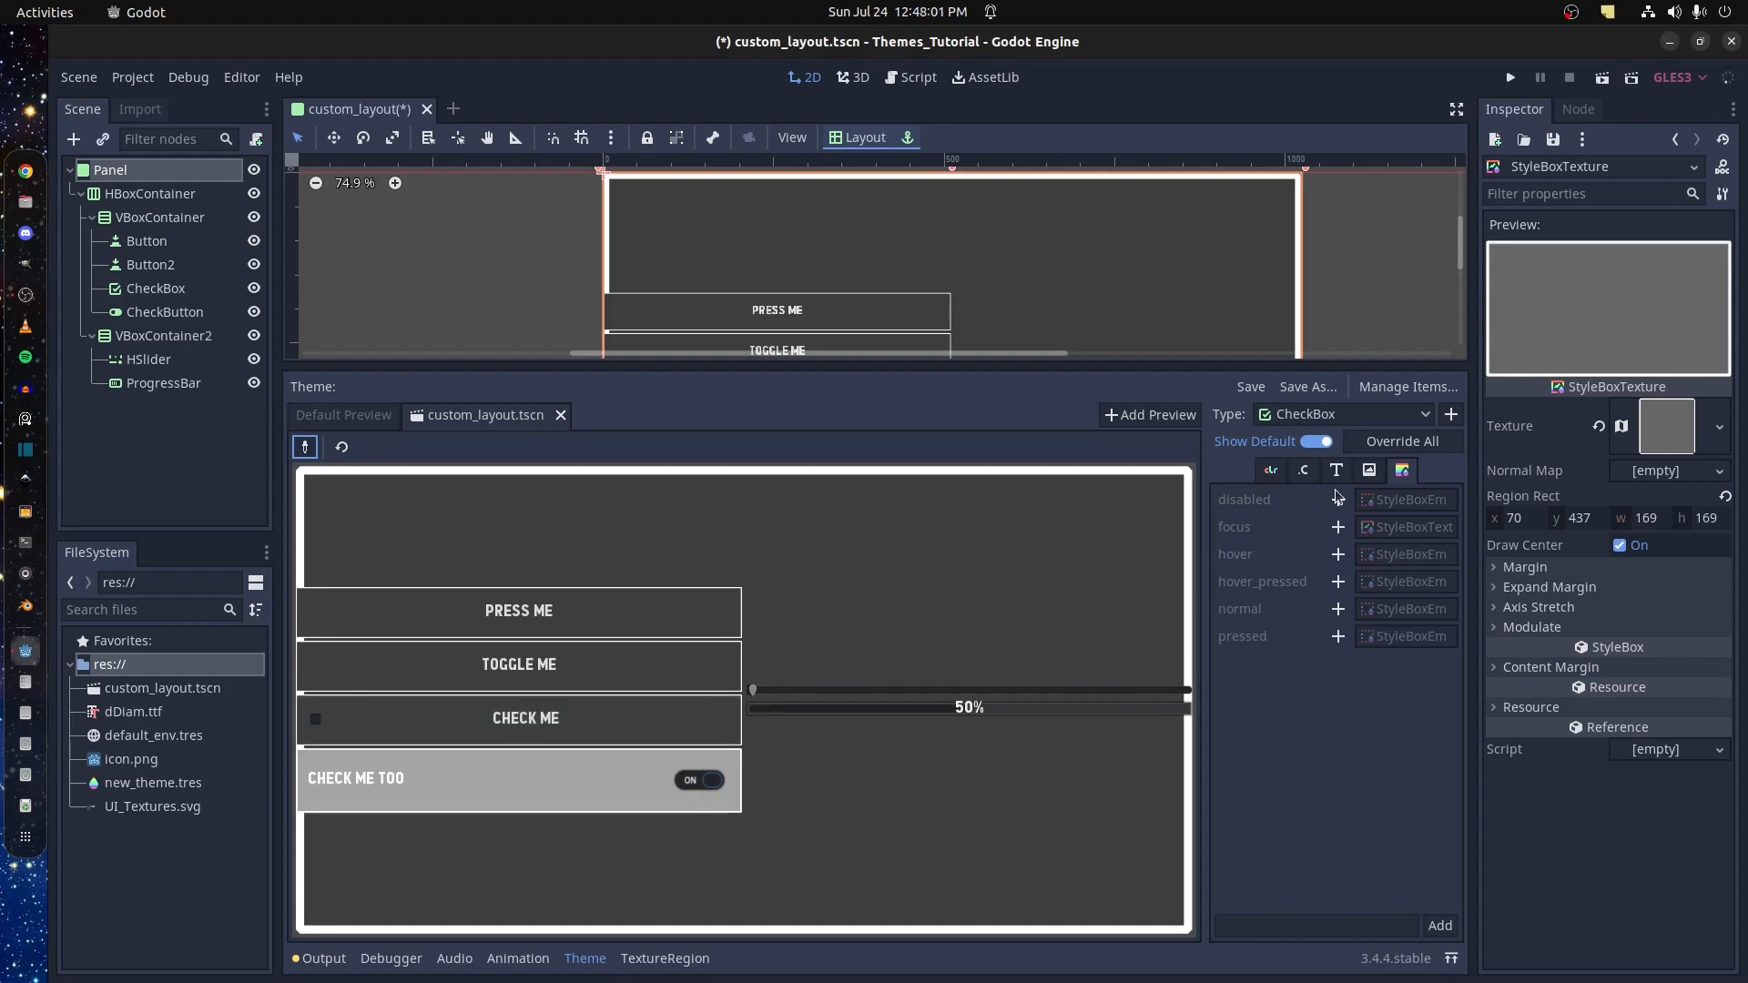
pyautogui.click(1368, 470)
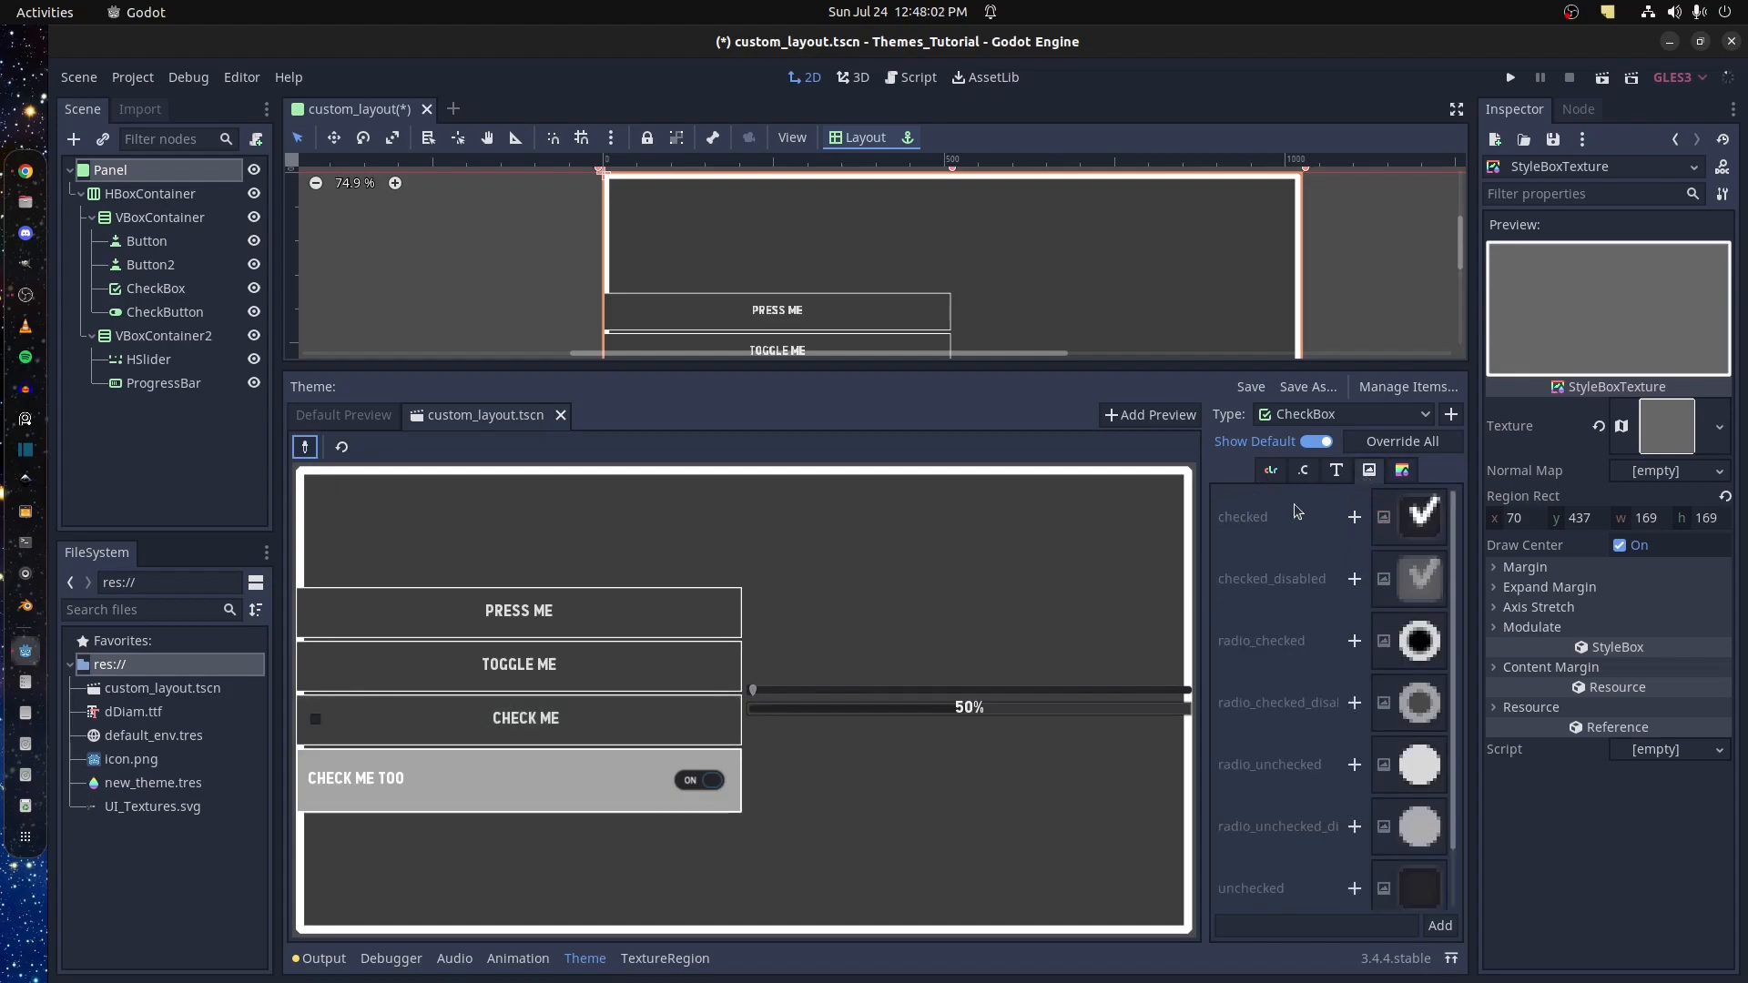
pyautogui.click(1355, 517)
pyautogui.scroll(-1, 1292, 537)
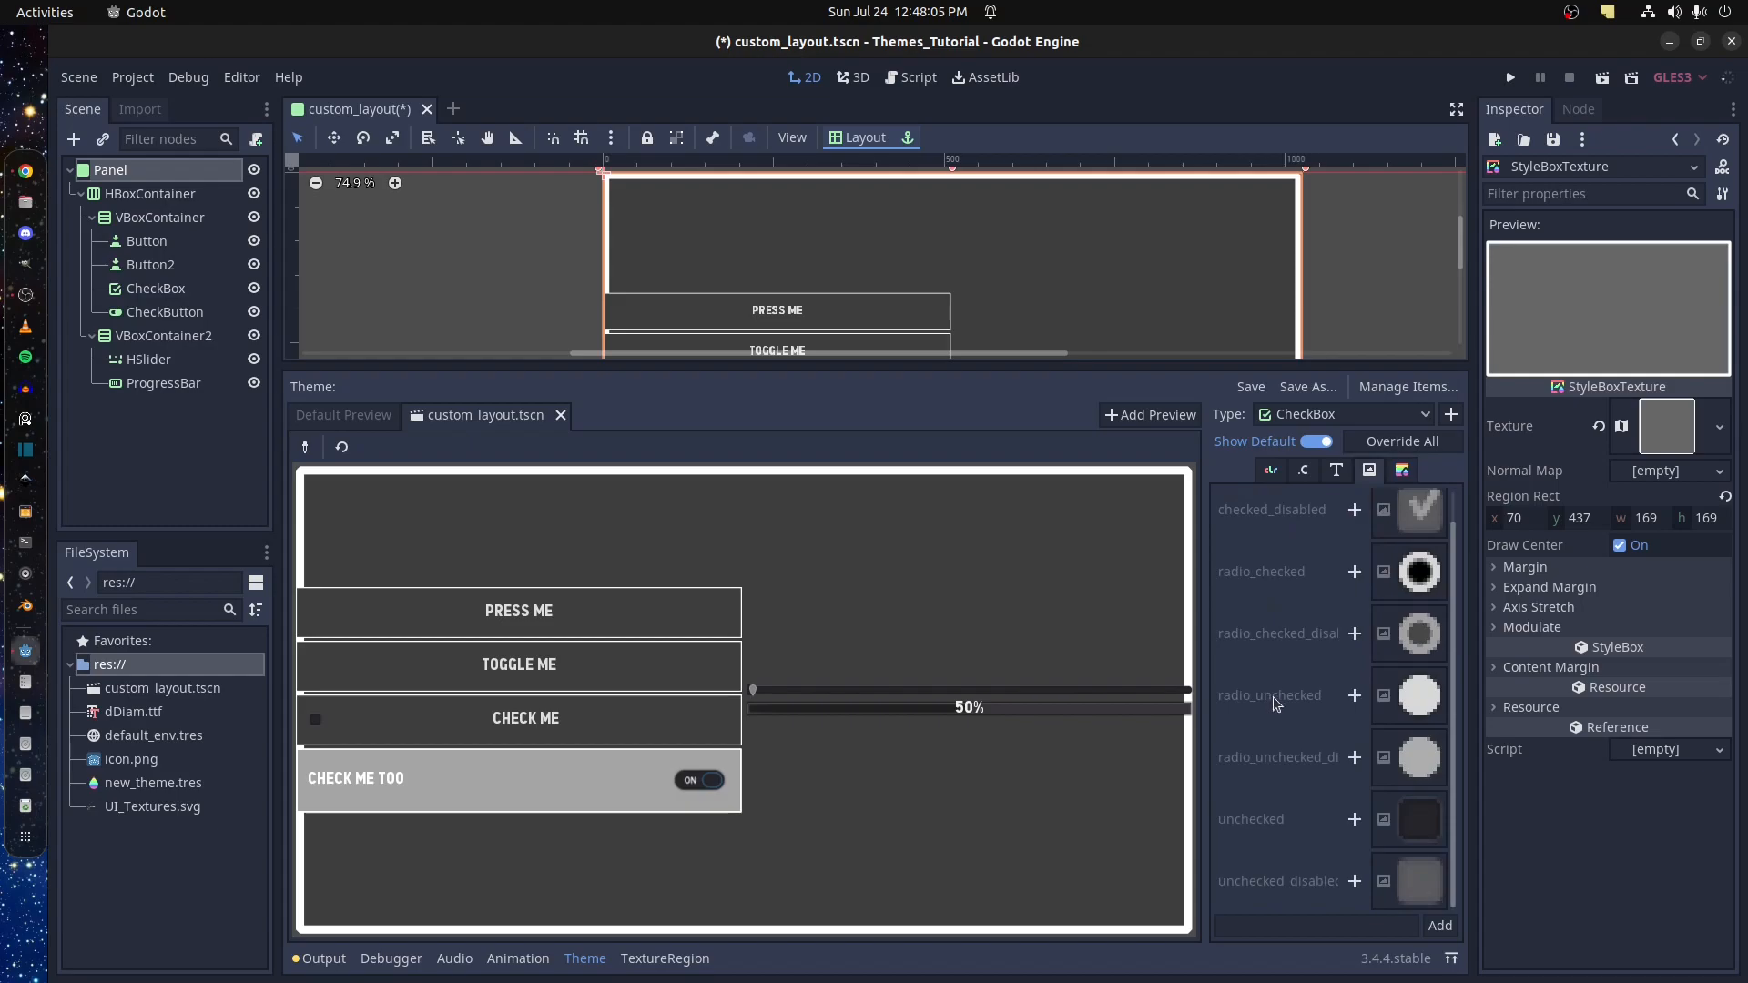
pyautogui.click(1355, 819)
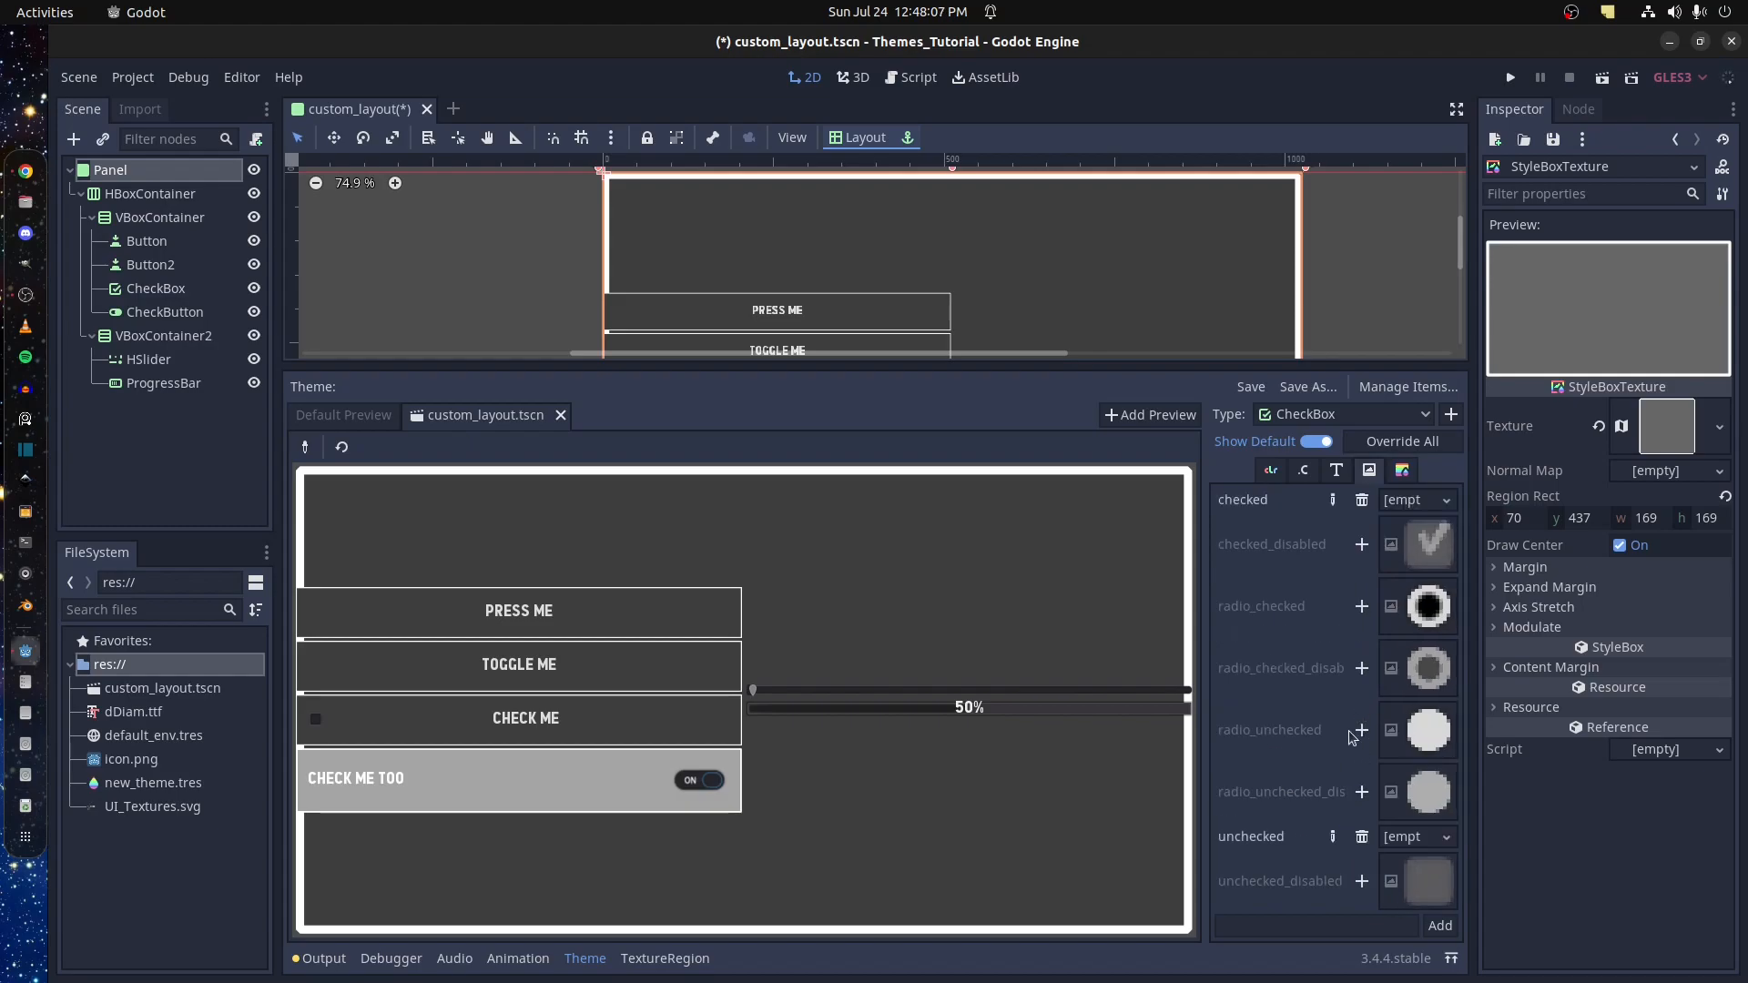
# Give the CheckBox's checked icon a new AtlasTexture with UI_Textures.svg as its atlas
pyautogui.click(1447, 501)
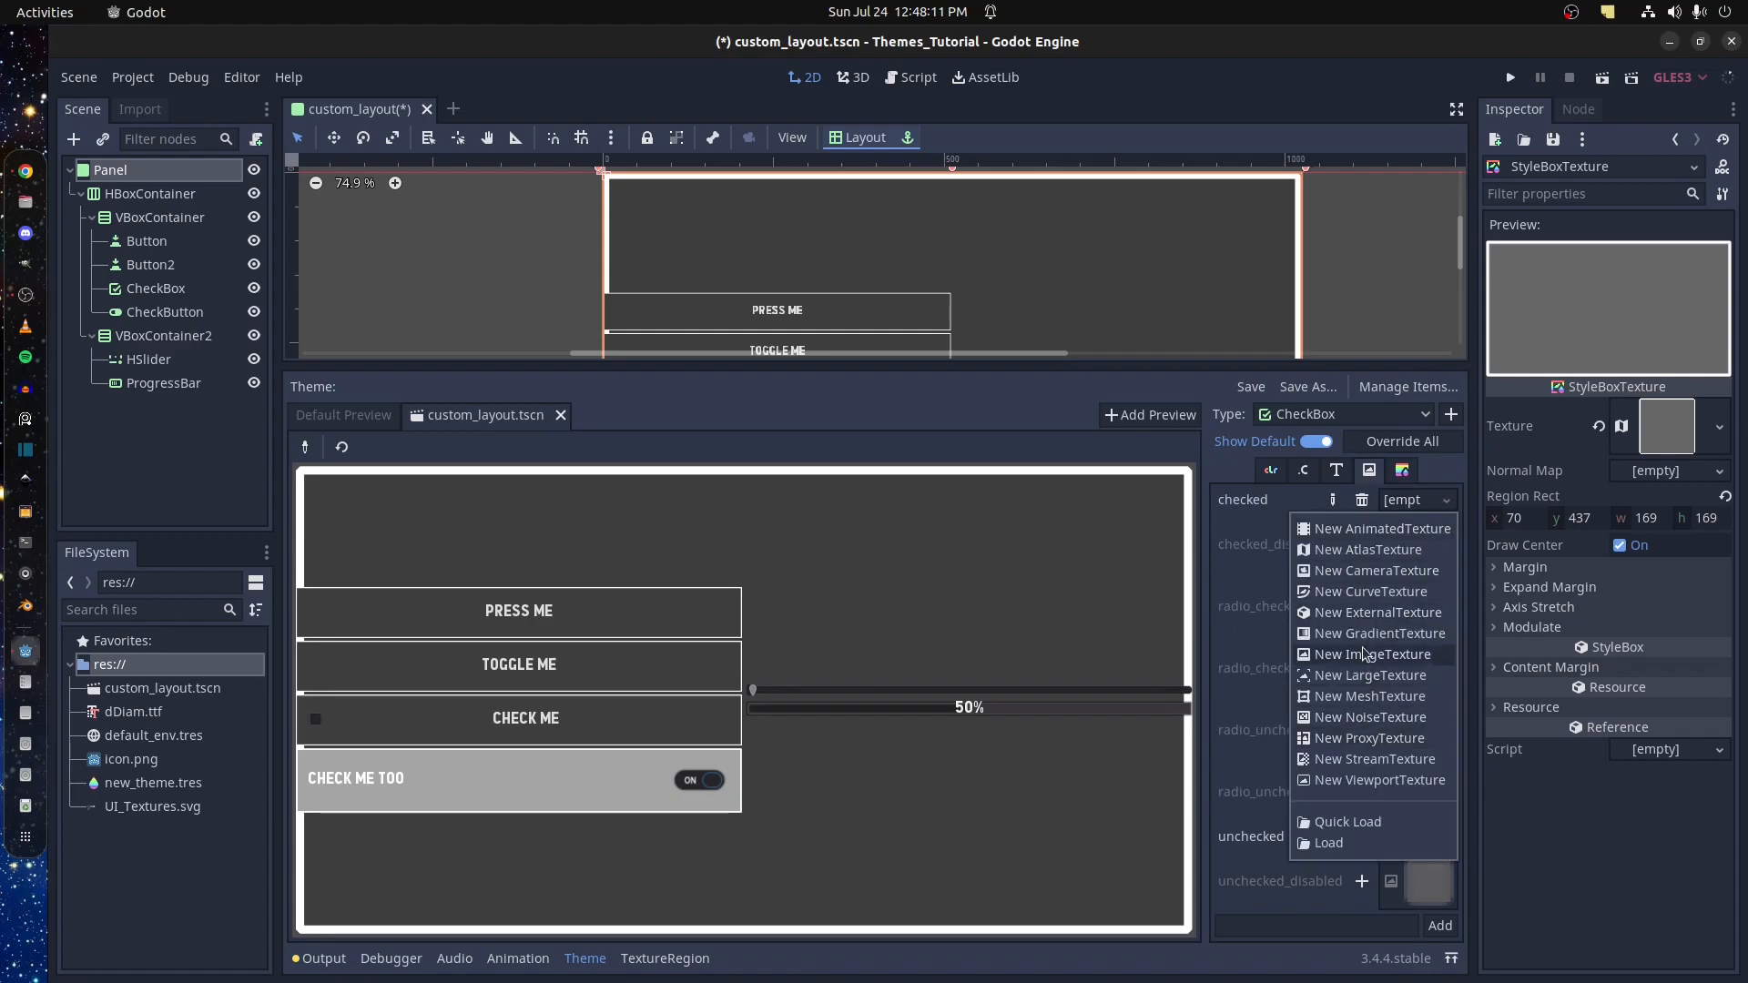
pyautogui.click(1367, 550)
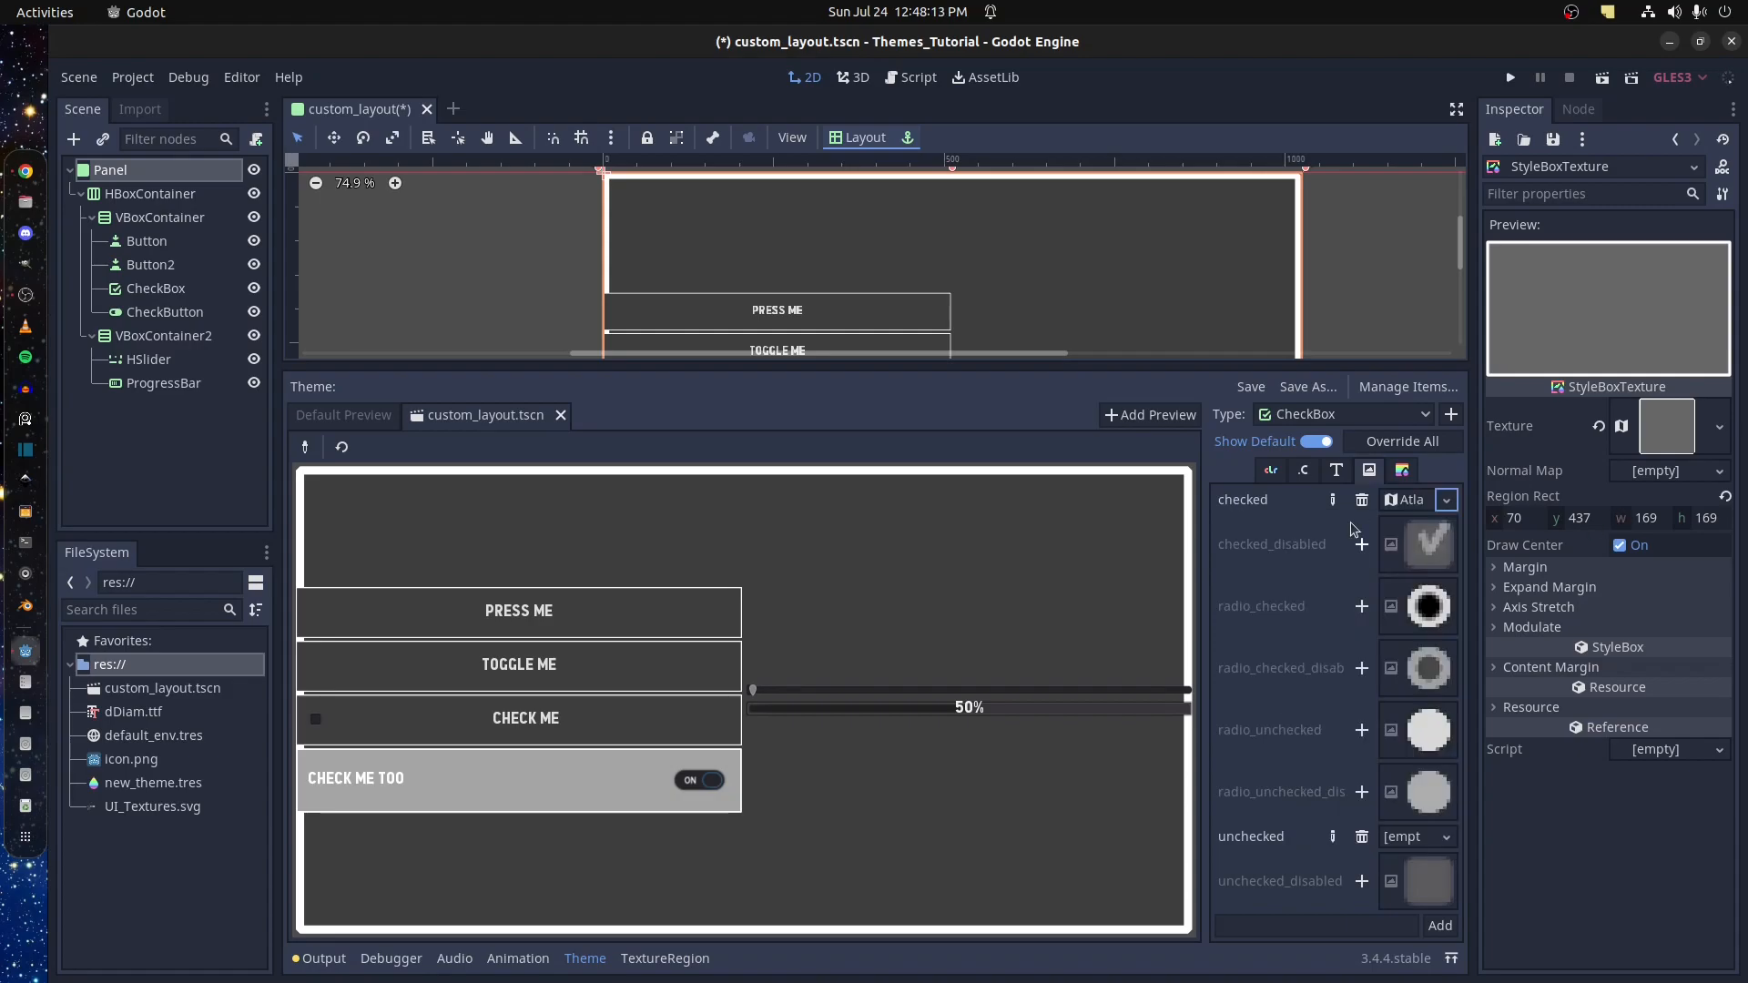
pyautogui.click(1397, 499)
pyautogui.click(1638, 478)
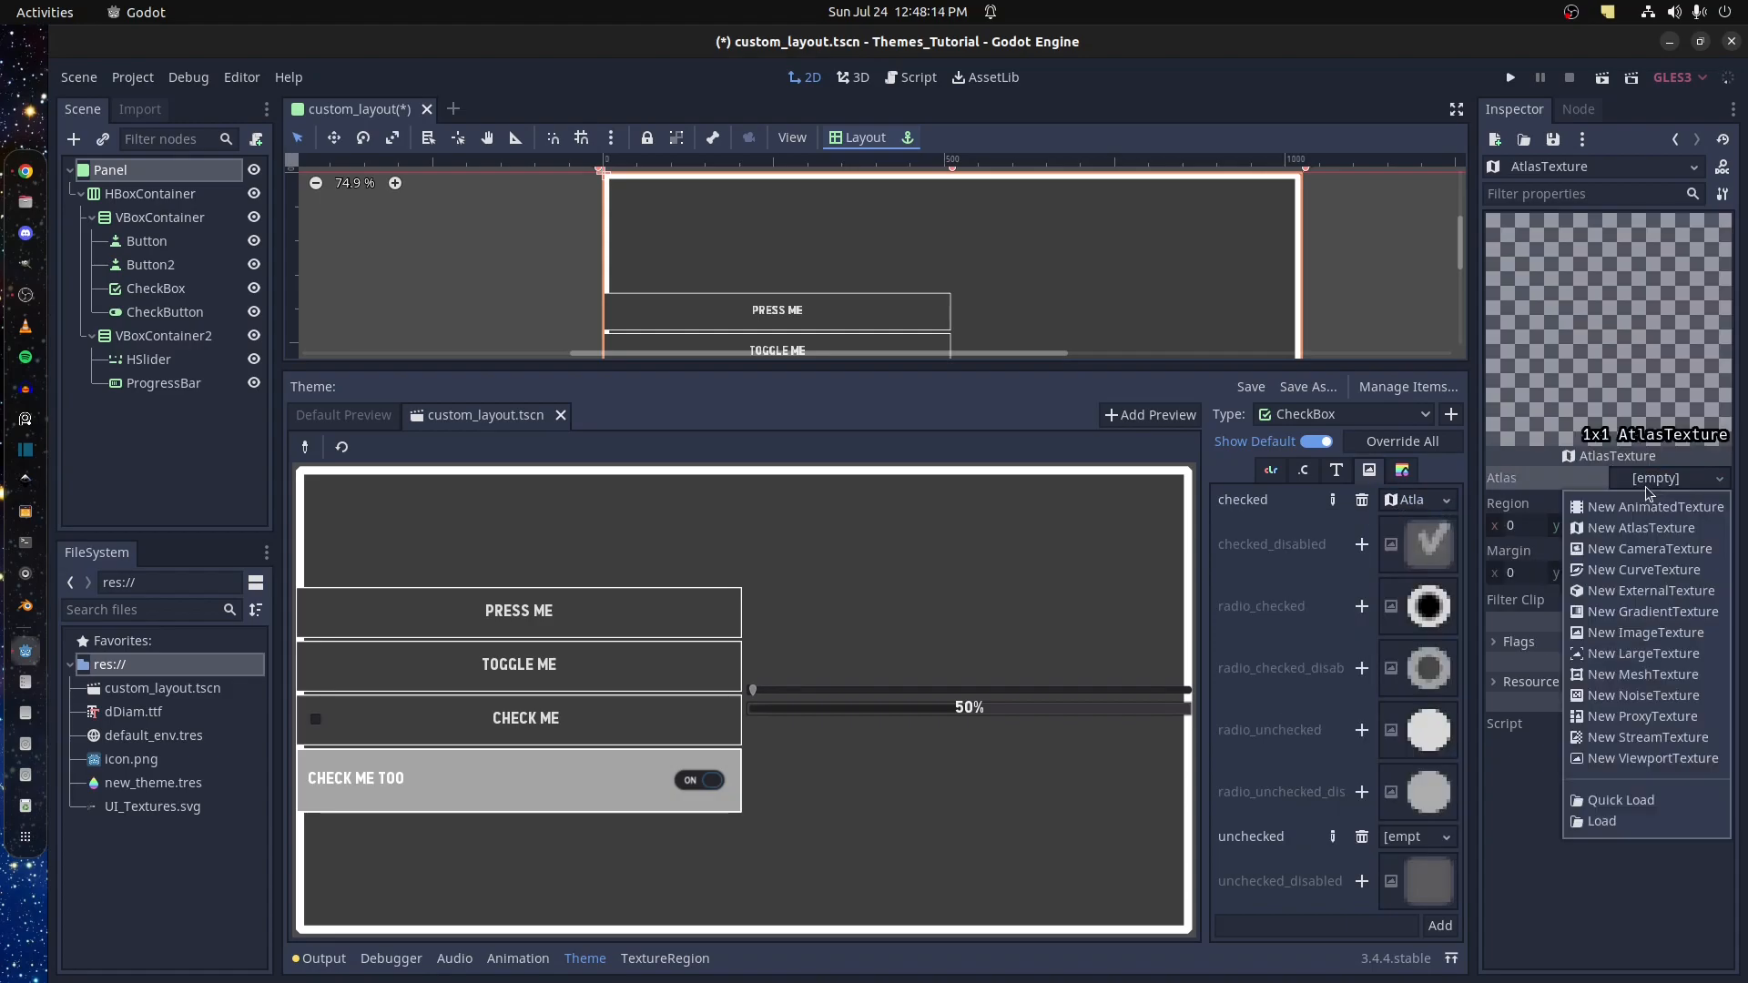
pyautogui.click(1635, 800)
pyautogui.doubleClick(638, 465)
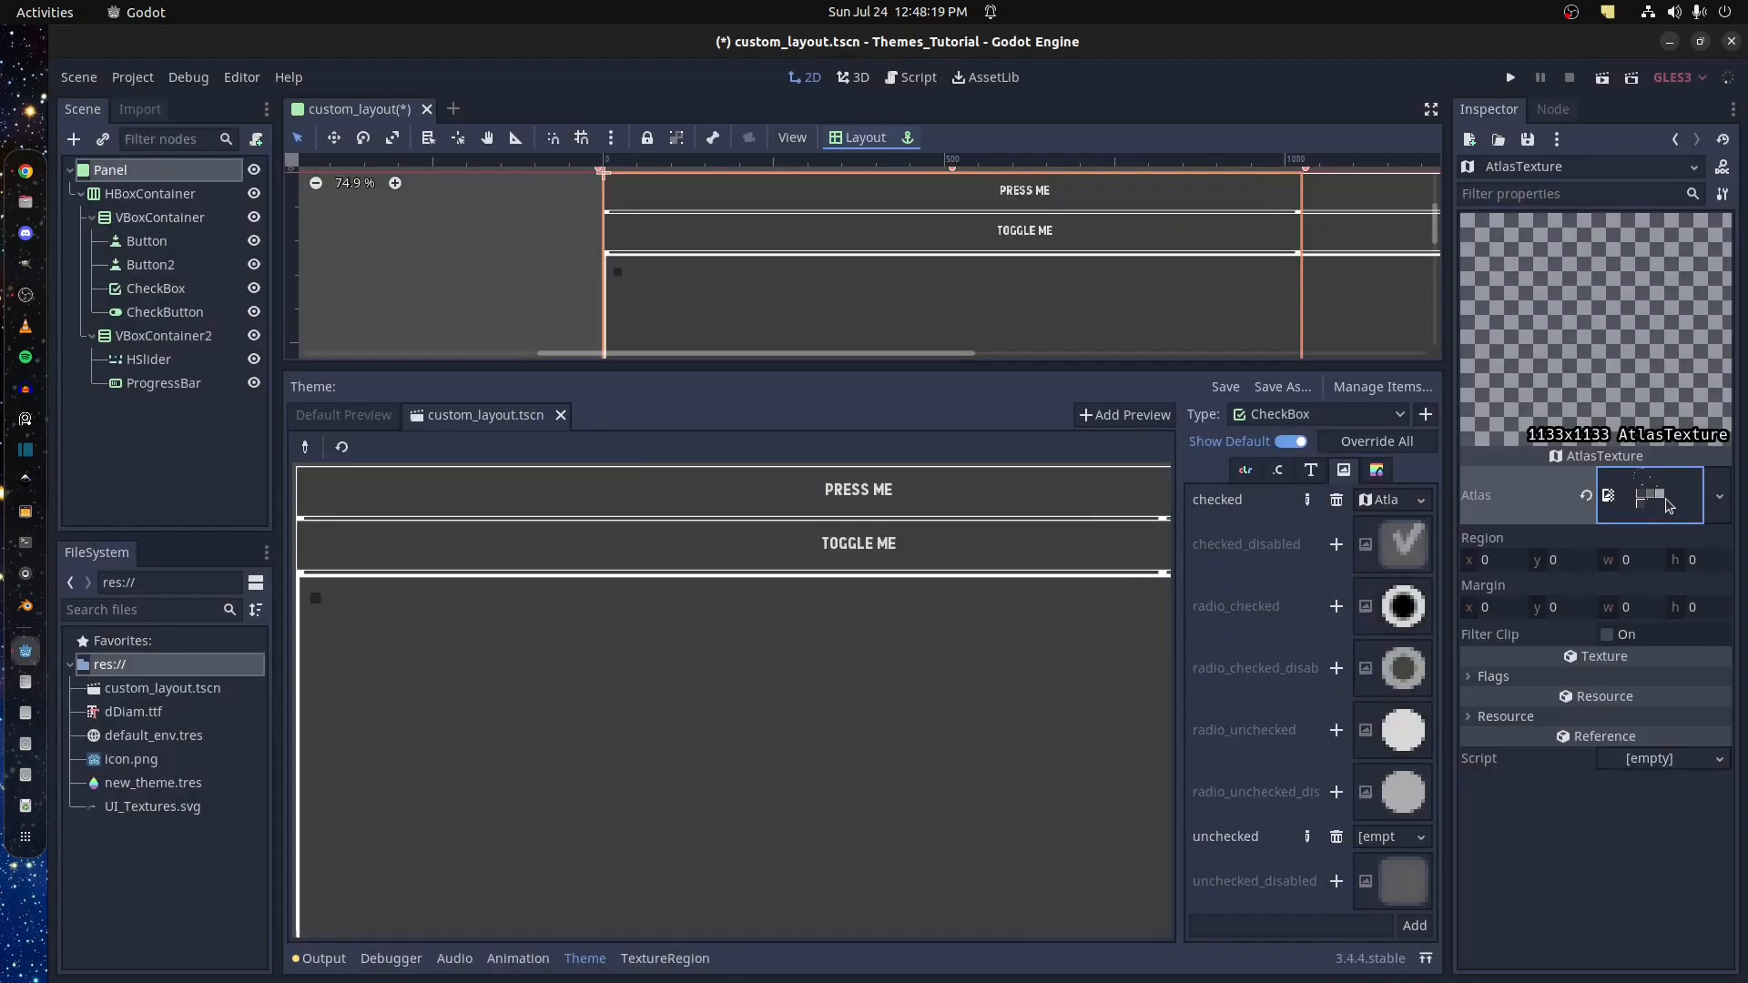
# Set the region of the checked icon's AtlasTexture to the small white 20x20 square
pyautogui.click(665, 958)
pyautogui.scroll(-2, 1275, 663)
pyautogui.scroll(3, 1091, 621)
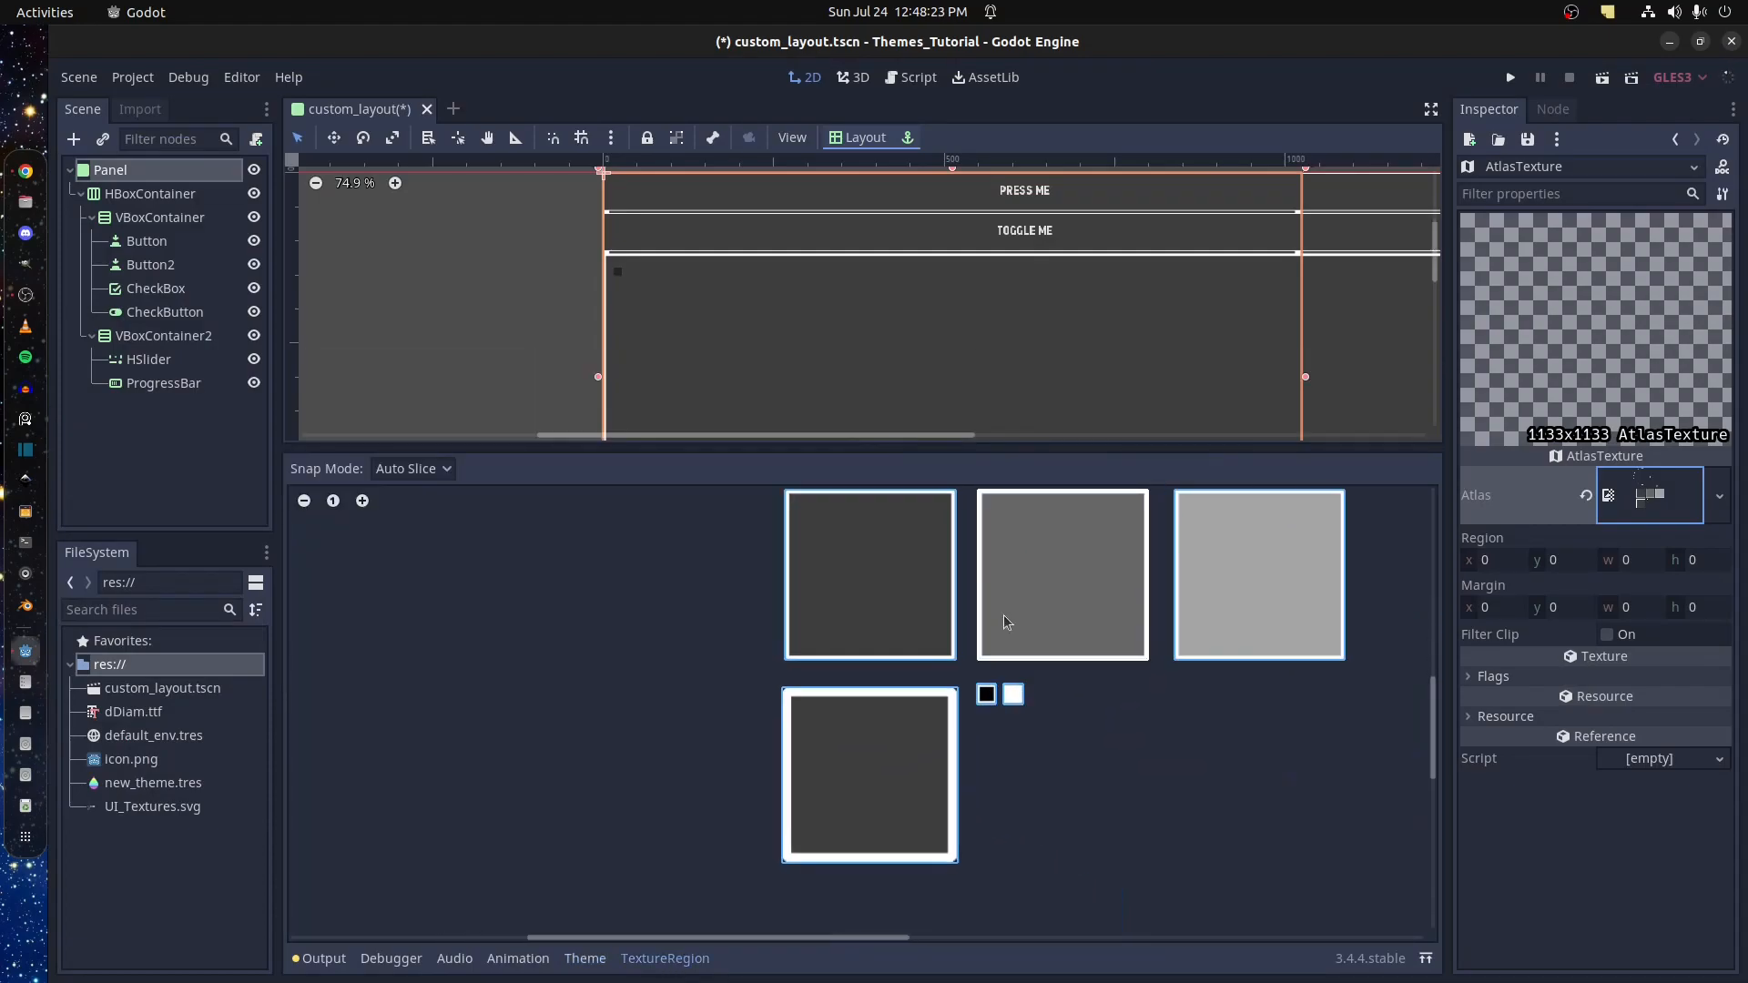
pyautogui.click(1023, 704)
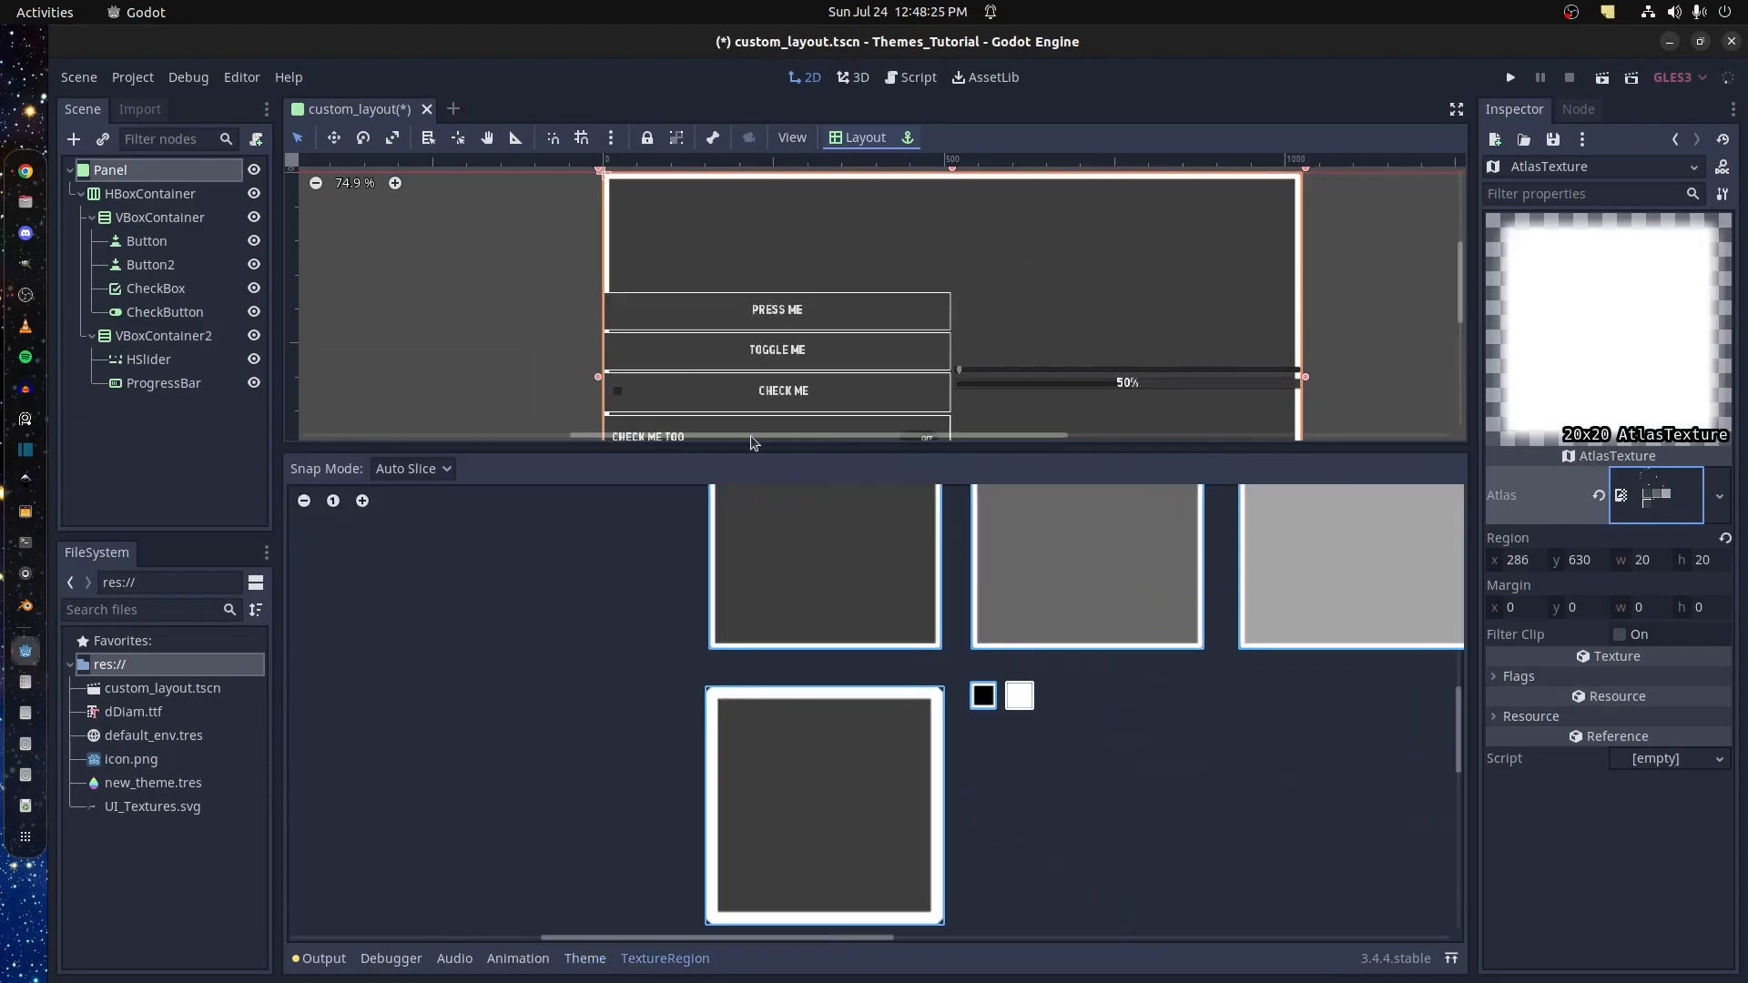
# Look over the layout in the 2D viewport and try out the CHECK ME box's checked icon in the theme preview
pyautogui.scroll(-1, 728, 364)
pyautogui.moveTo(720, 337); pyautogui.dragTo(739, 256, button='middle')
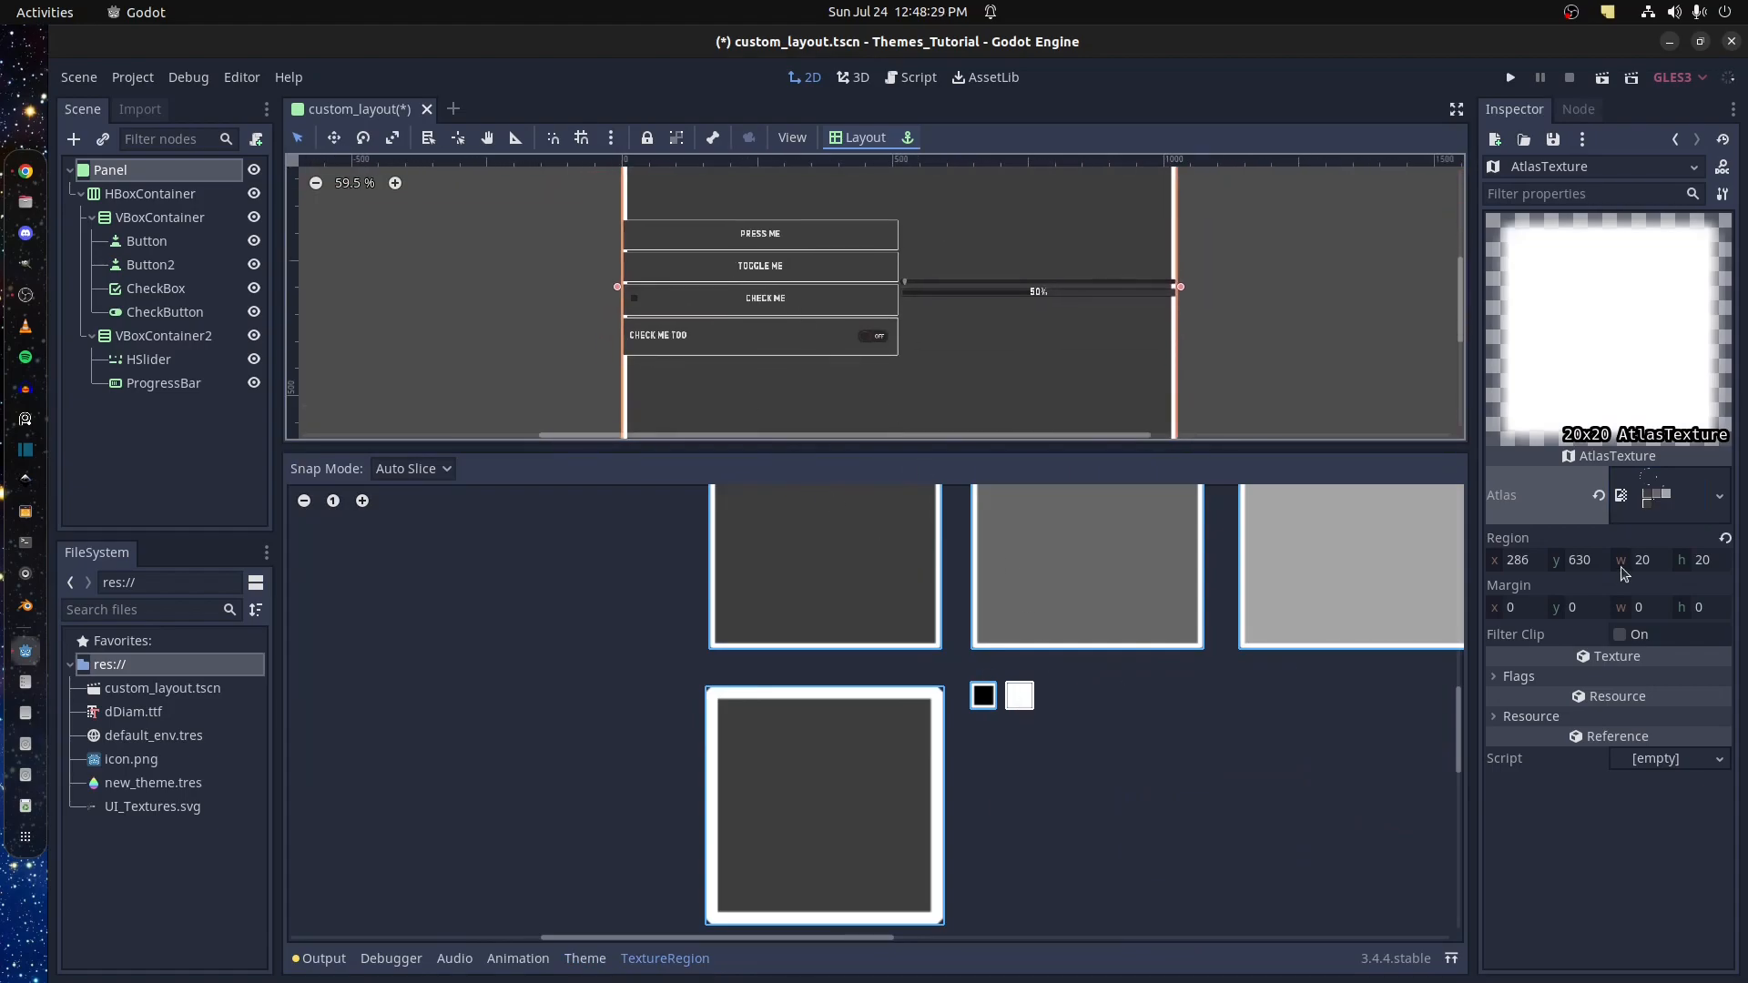
pyautogui.click(585, 958)
pyautogui.click(522, 715)
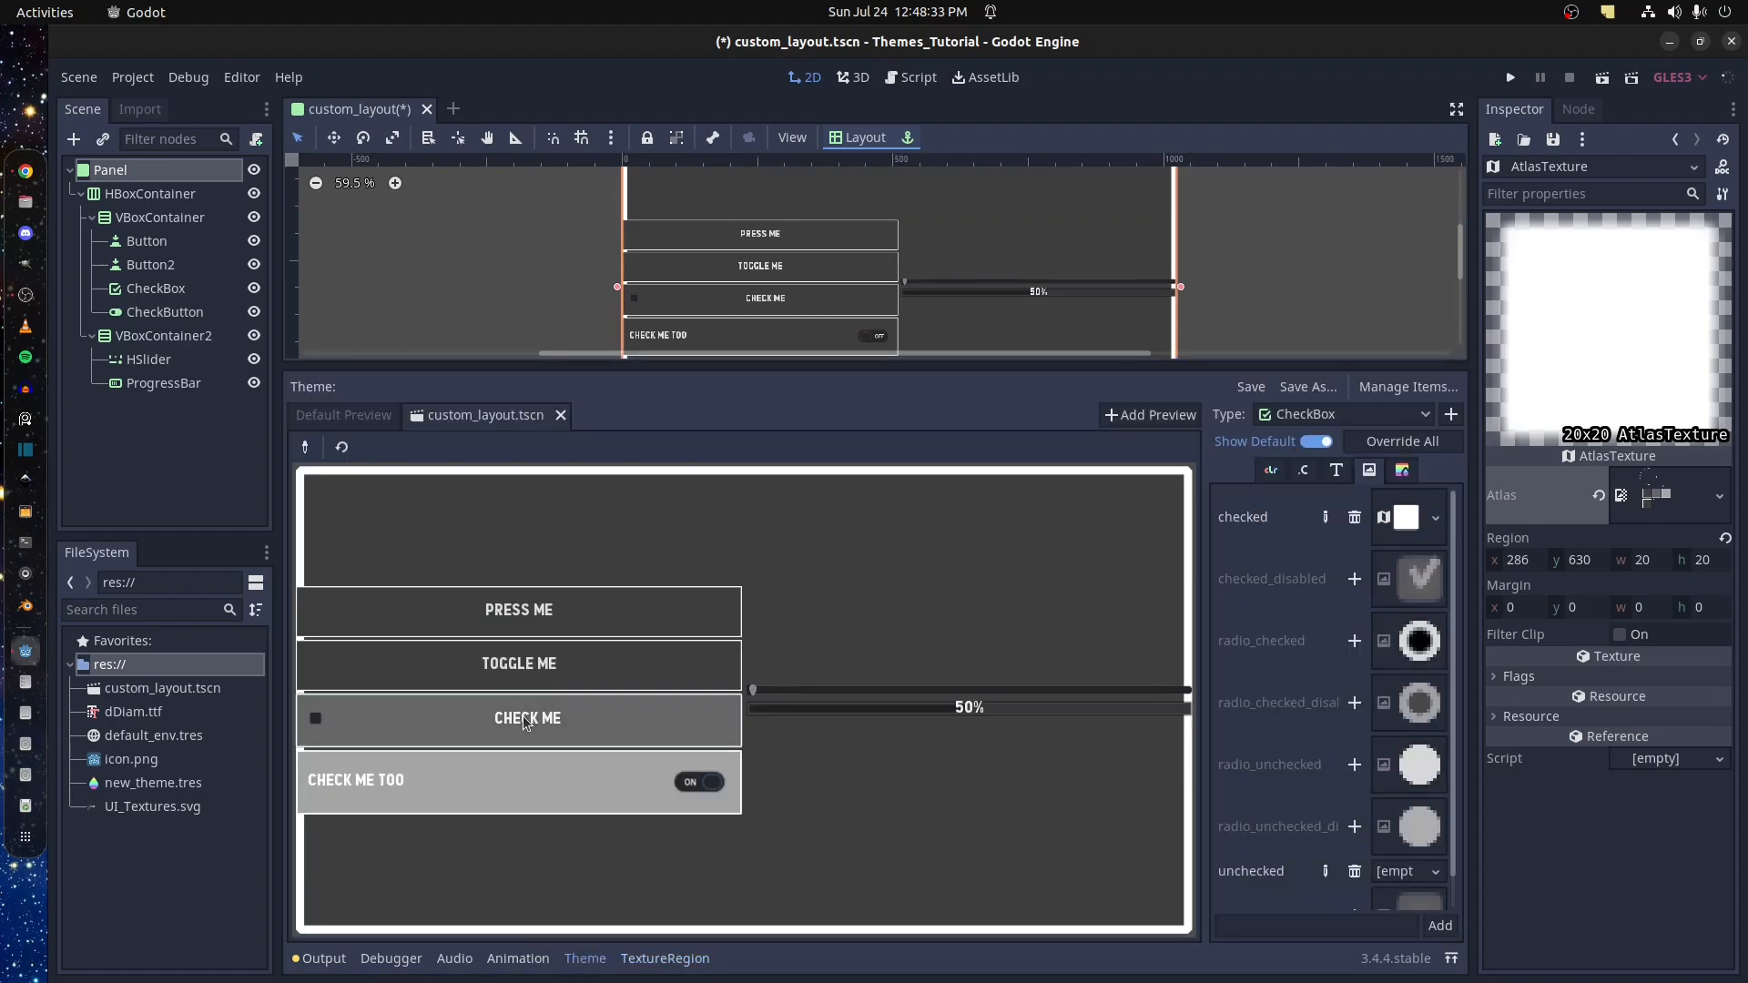
# Copy the CheckBox's checked icon AtlasTexture, paste it as the unchecked icon and make it unique
pyautogui.click(497, 717)
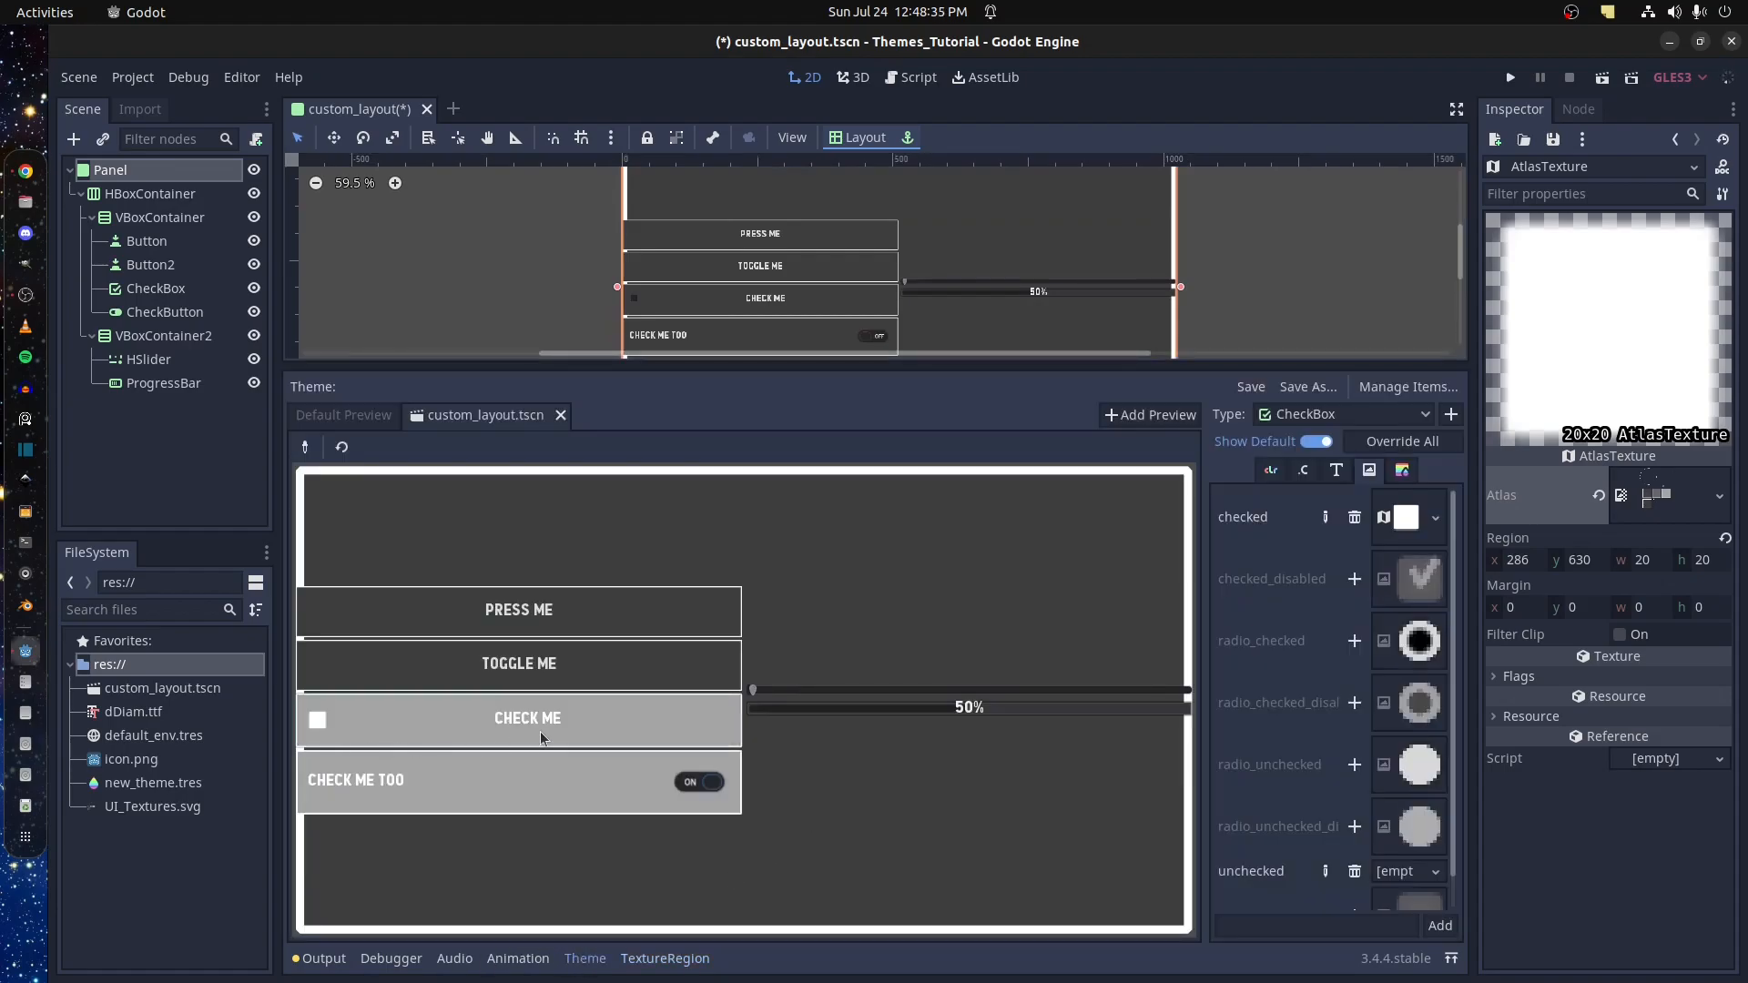
pyautogui.click(539, 730)
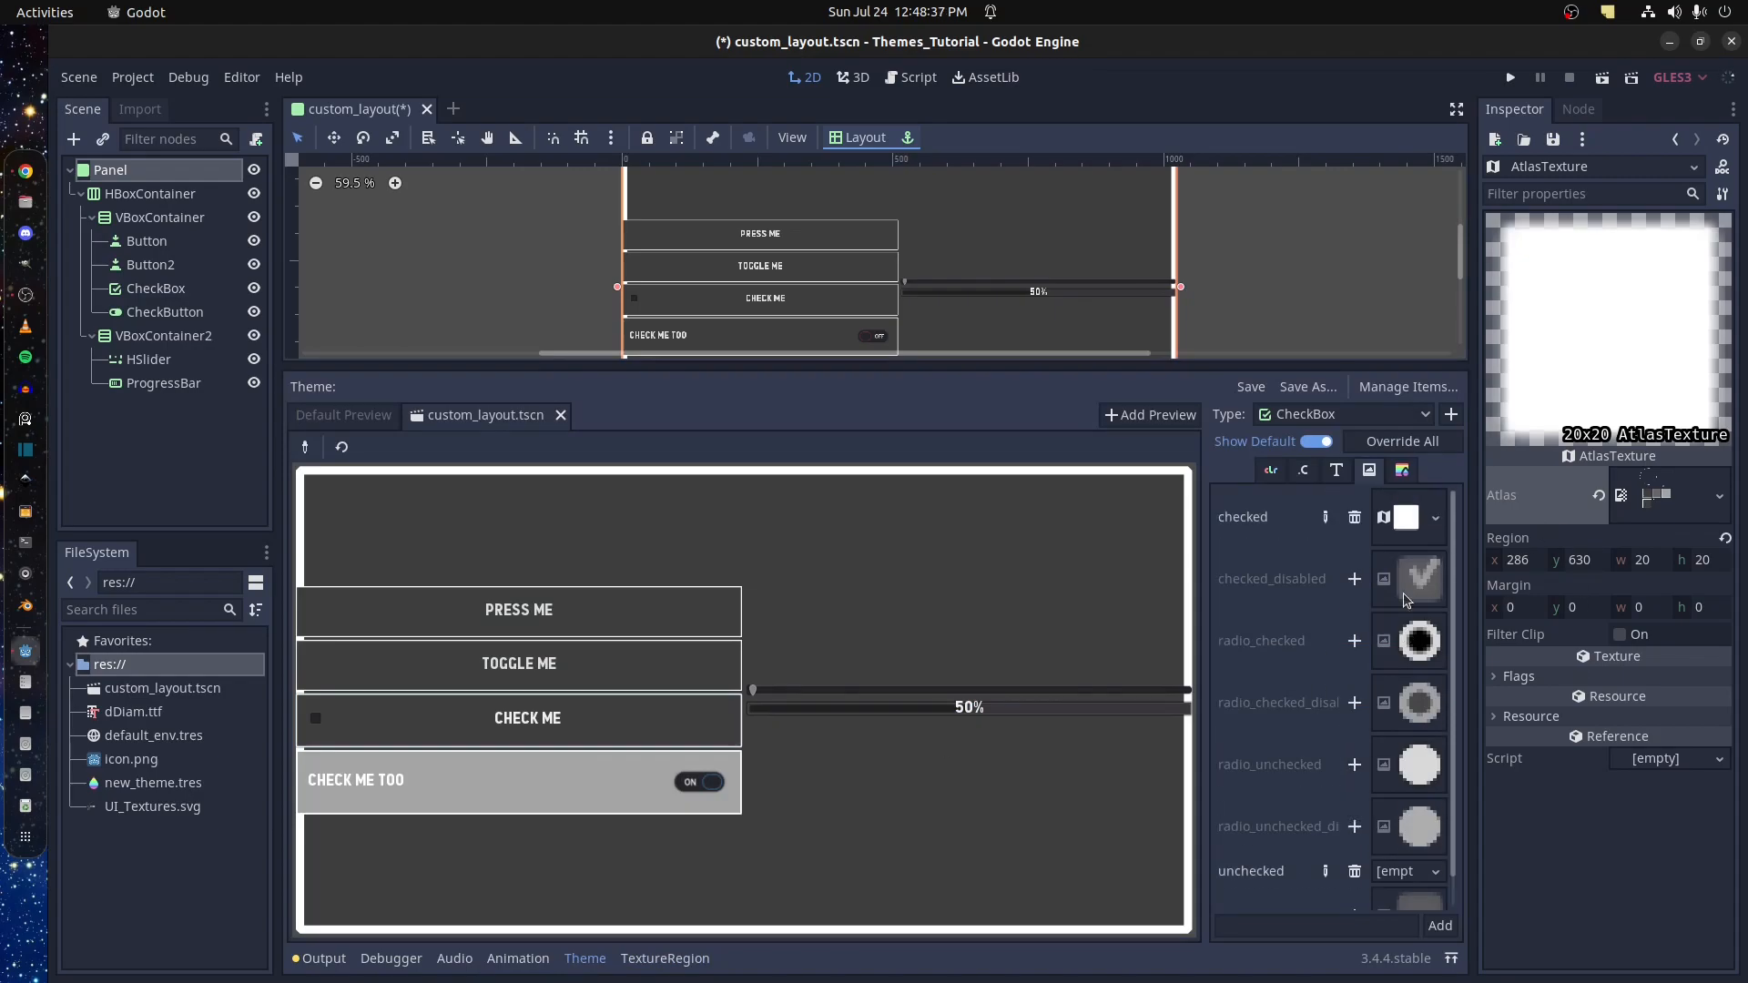
pyautogui.click(1436, 518)
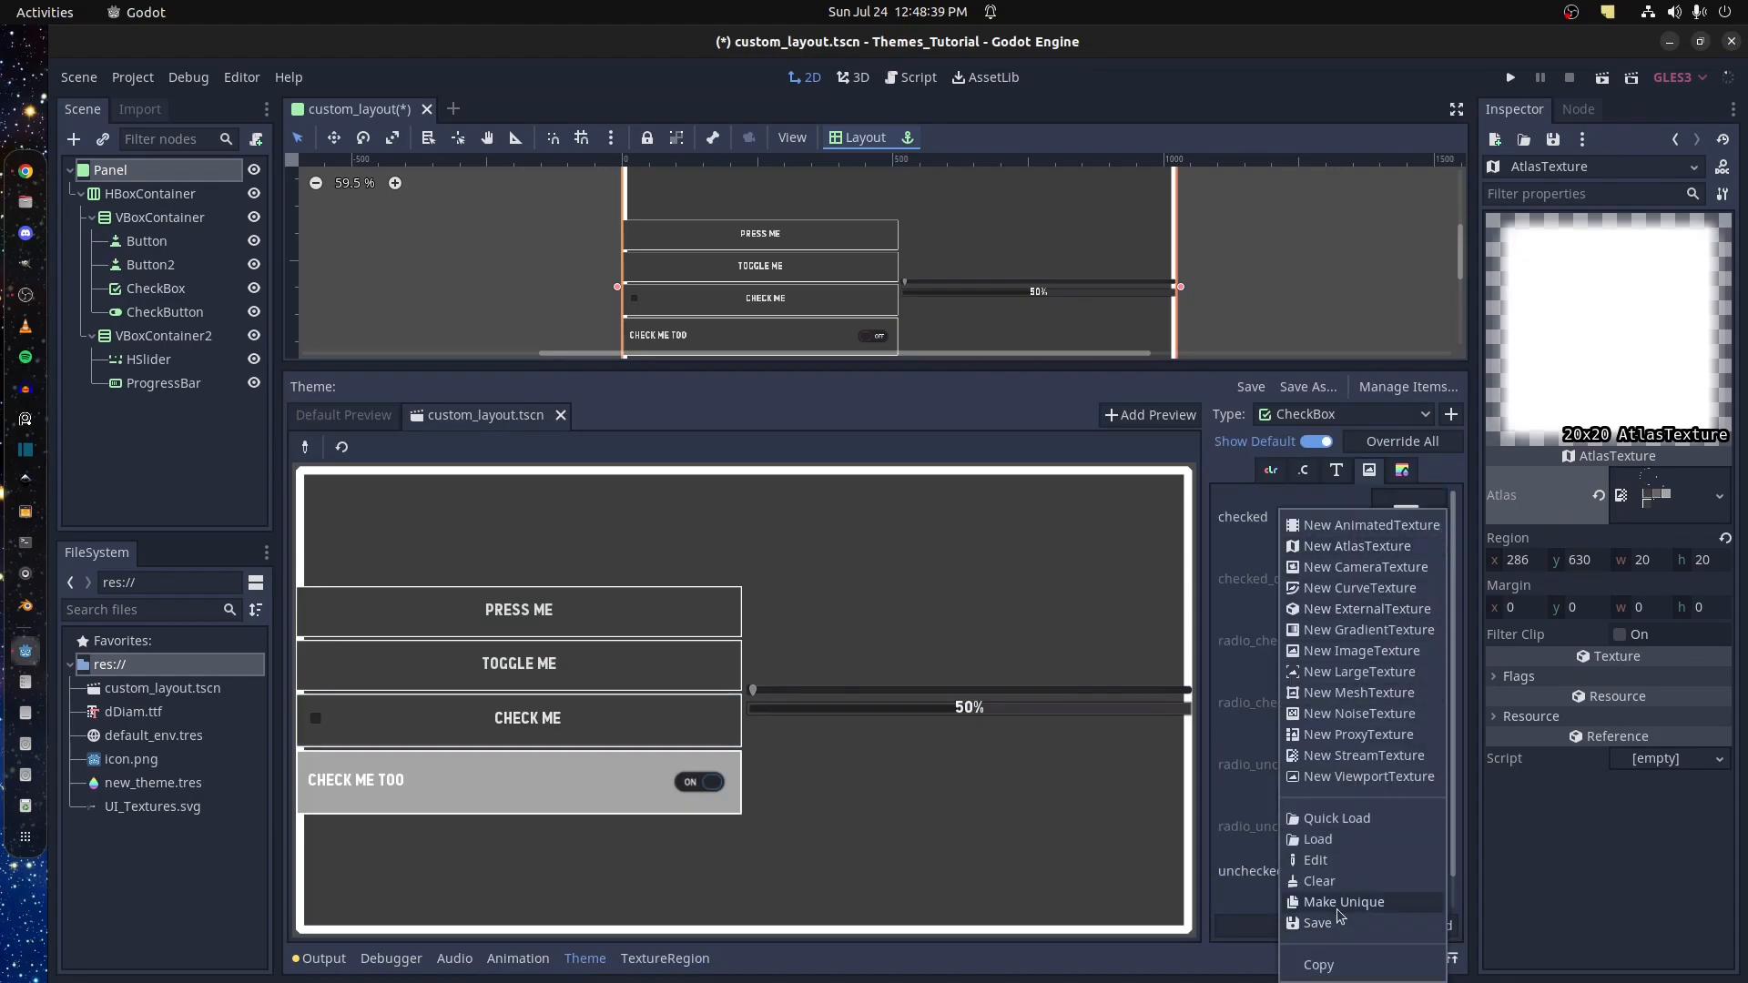
pyautogui.click(1350, 966)
pyautogui.scroll(-1, 1421, 674)
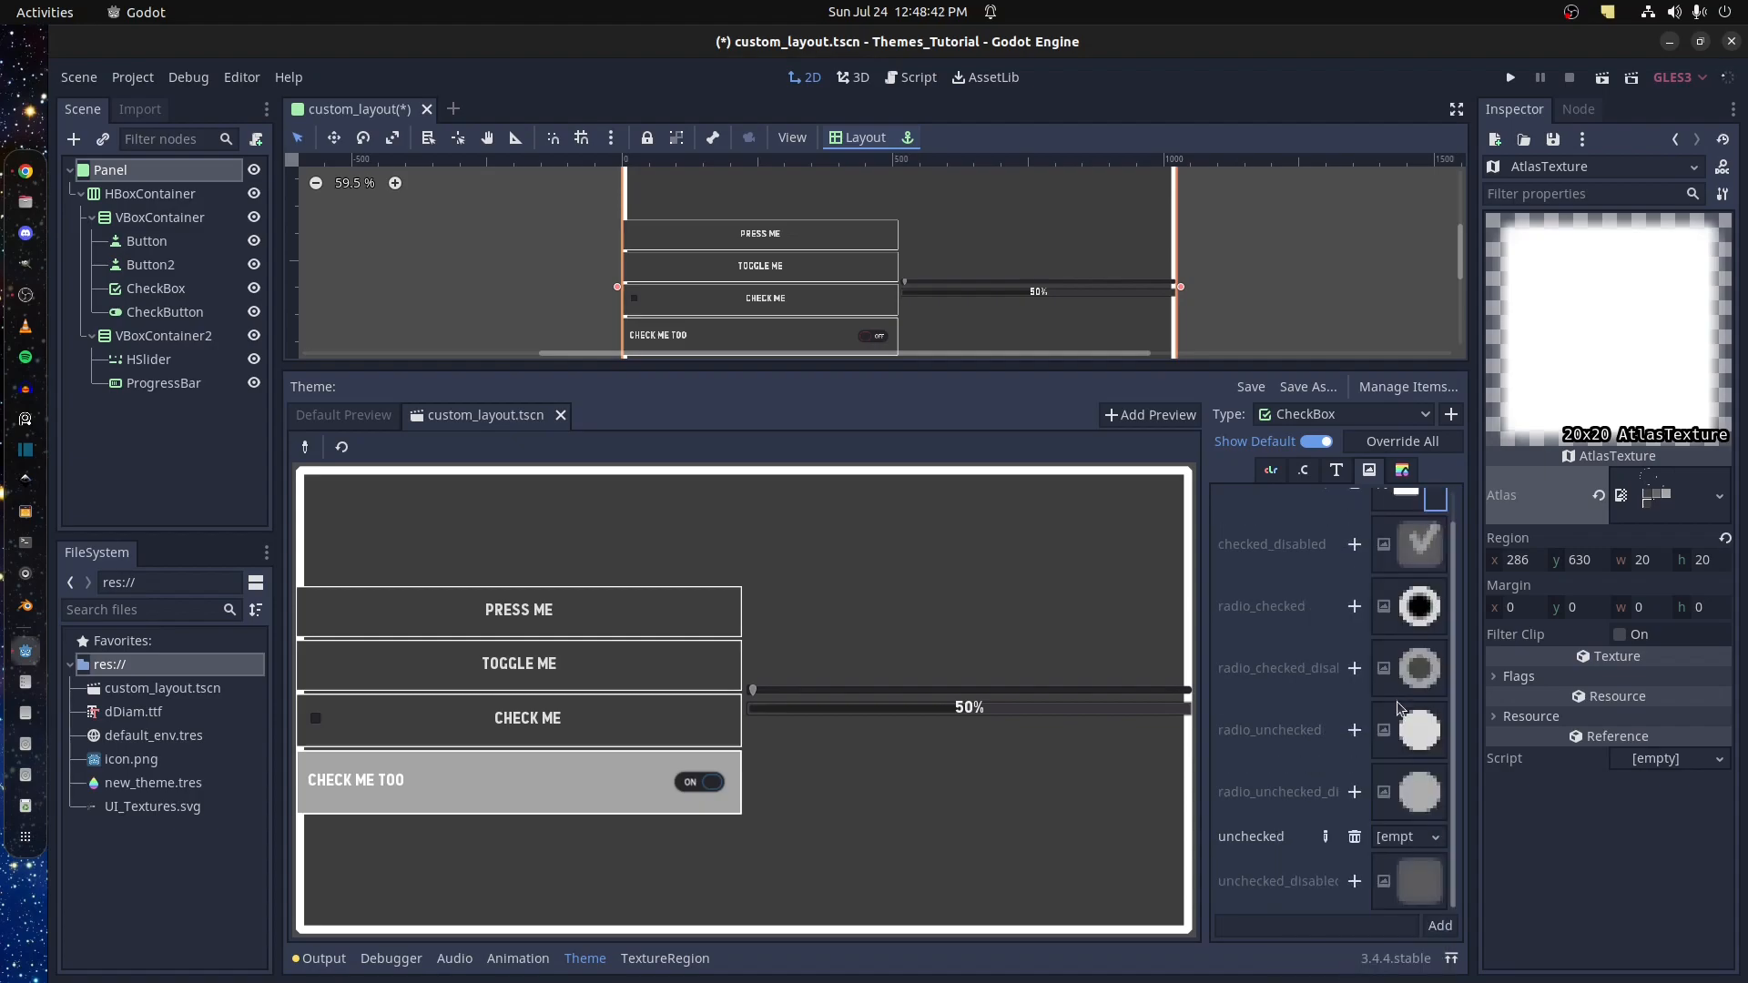
pyautogui.click(1435, 839)
pyautogui.click(1414, 966)
pyautogui.click(1436, 868)
pyautogui.click(1358, 884)
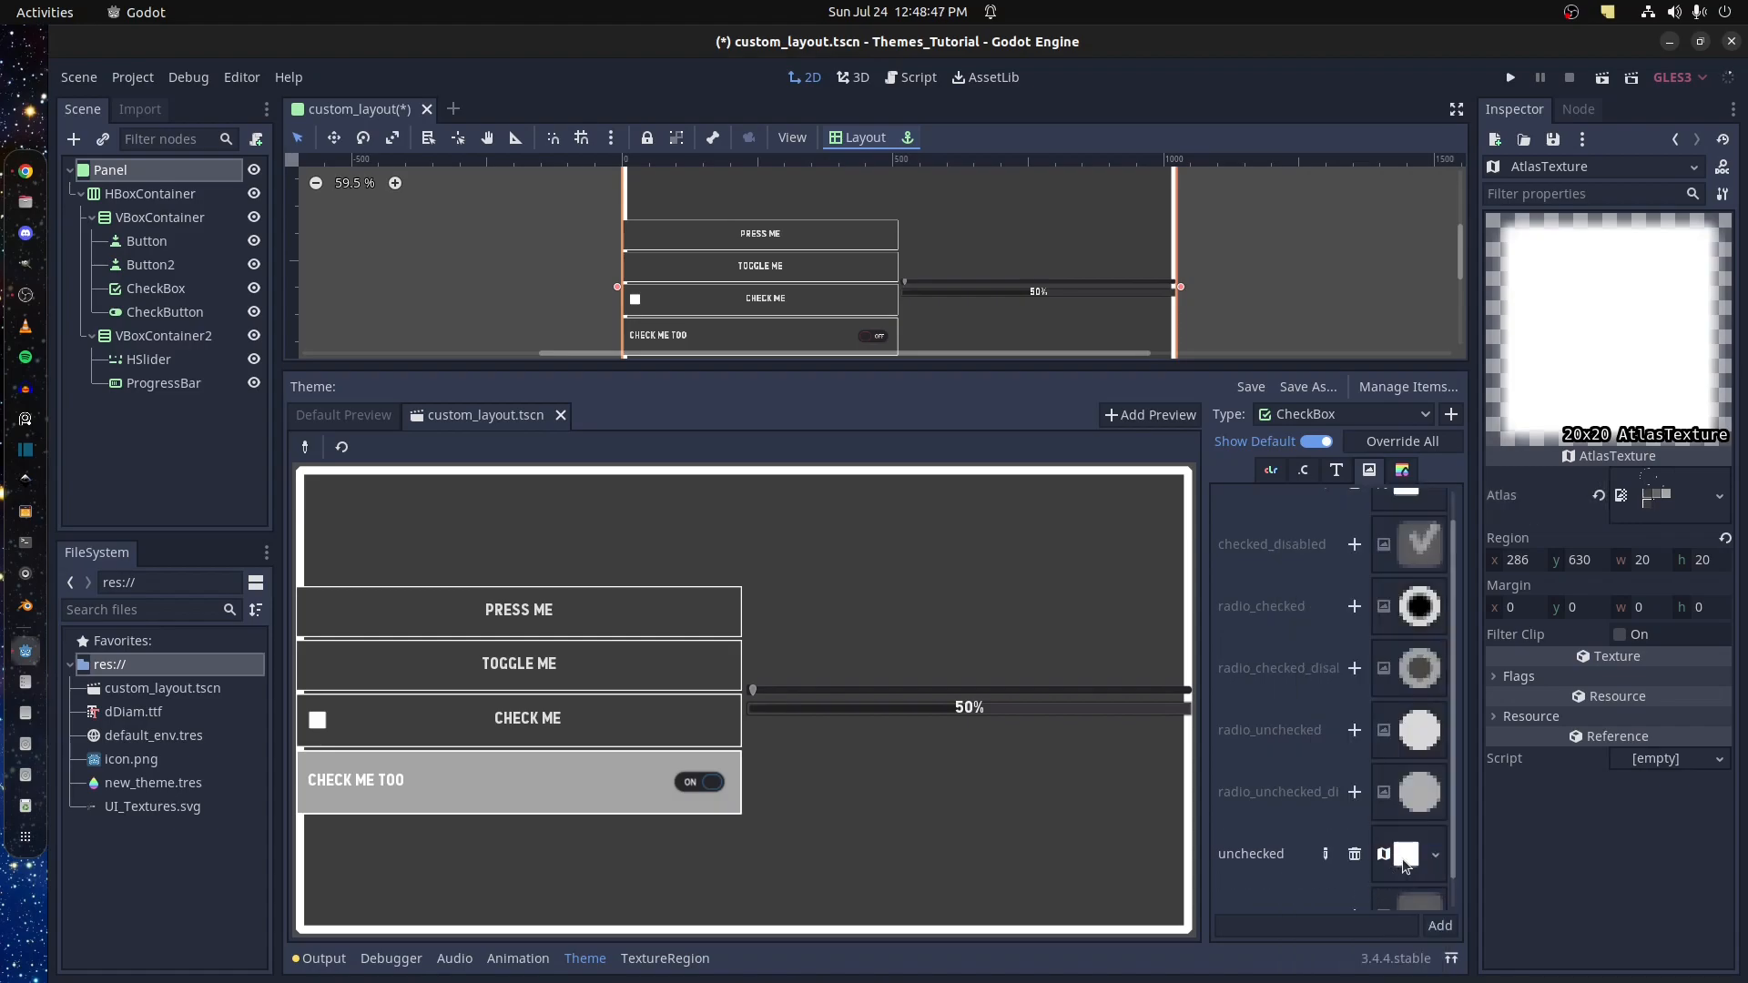
# Set the region of the unchecked icon's AtlasTexture to the small black square with the white border
pyautogui.click(629, 961)
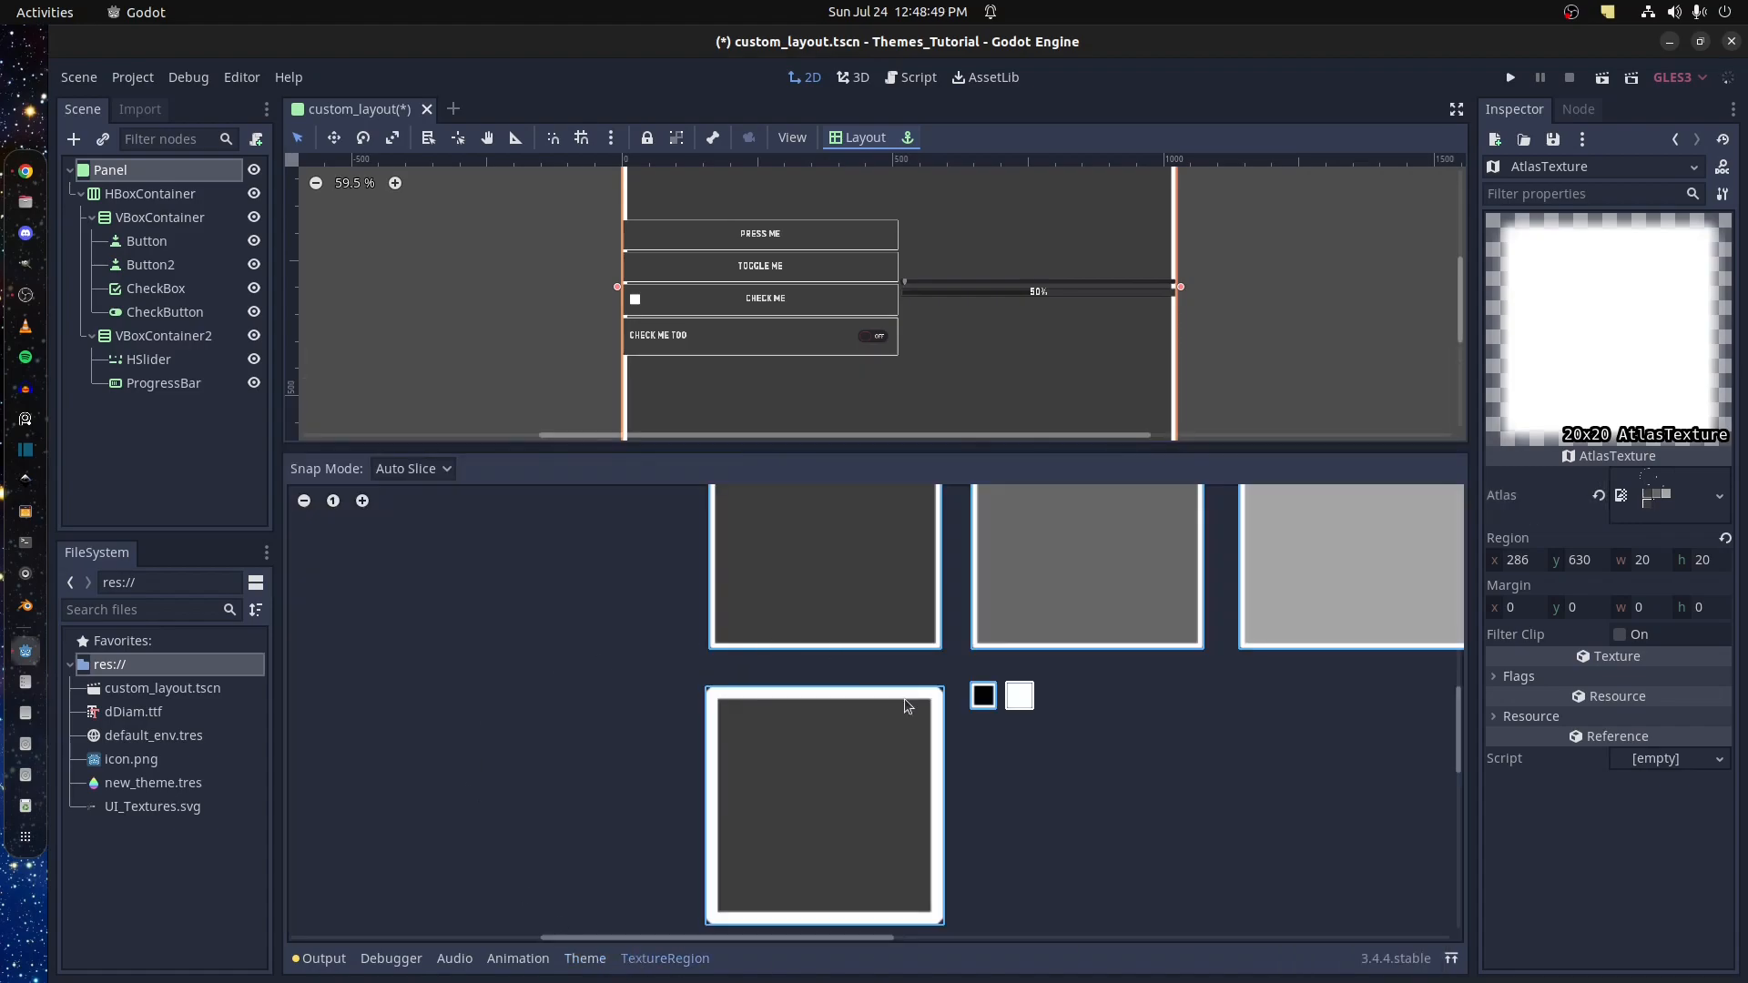
pyautogui.click(989, 704)
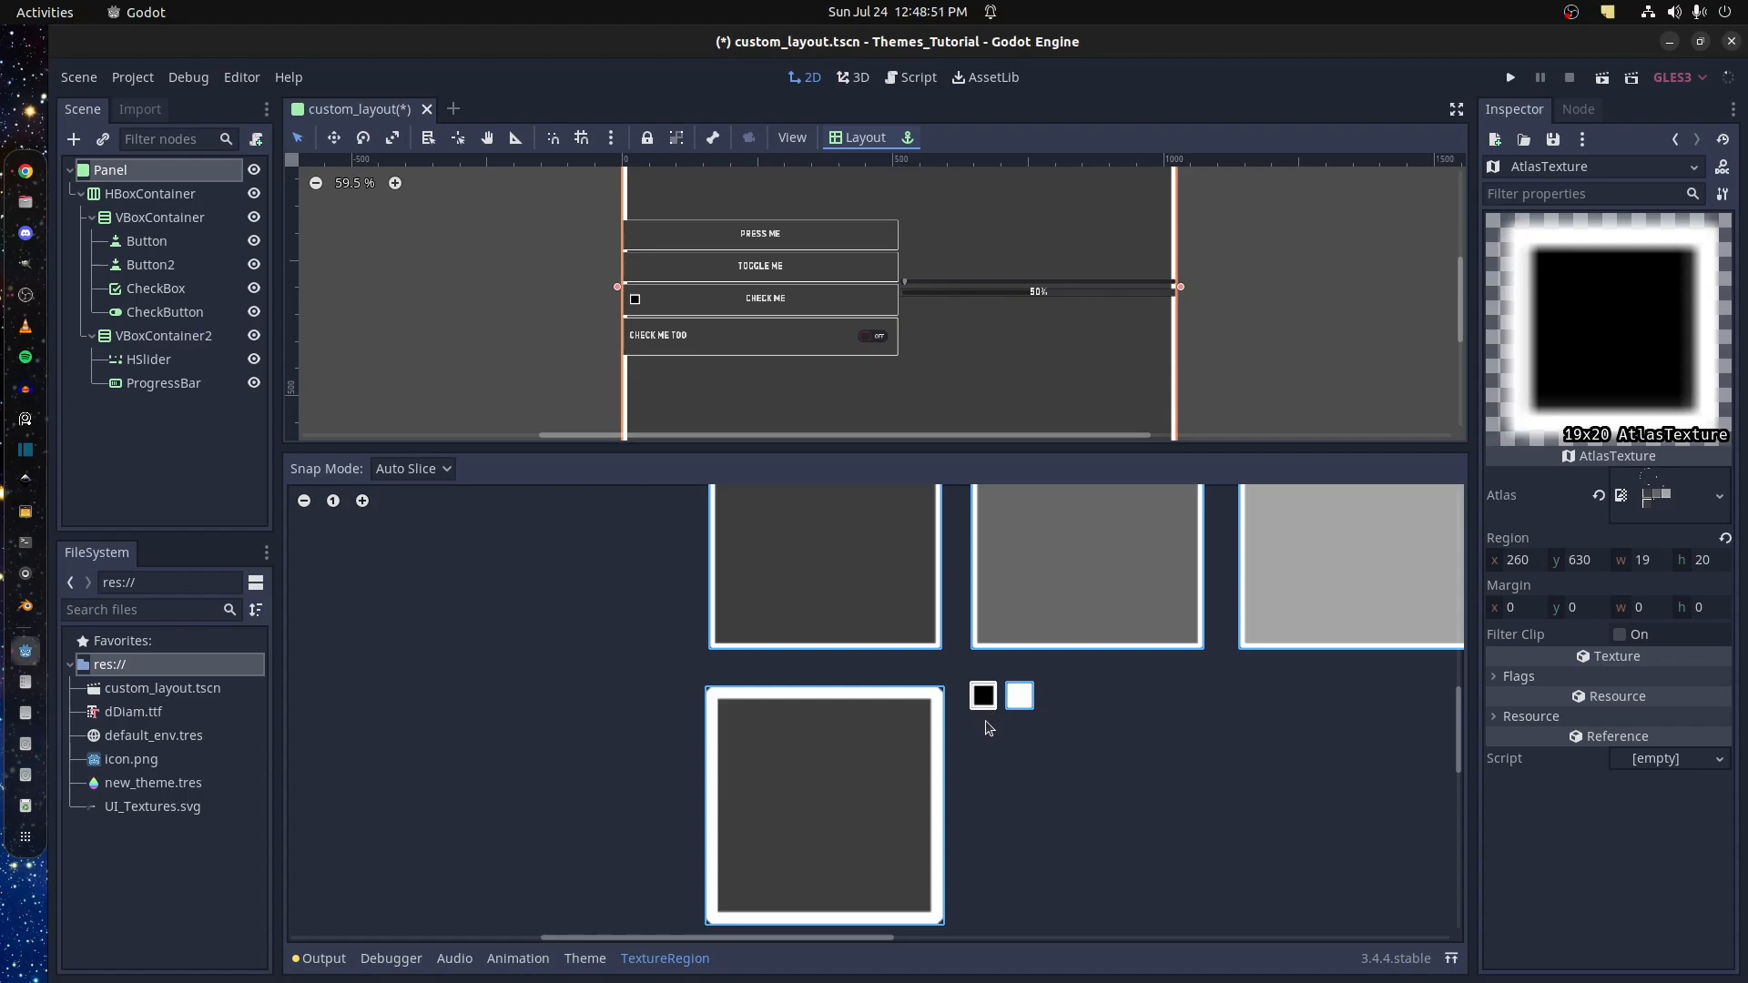
pyautogui.click(583, 958)
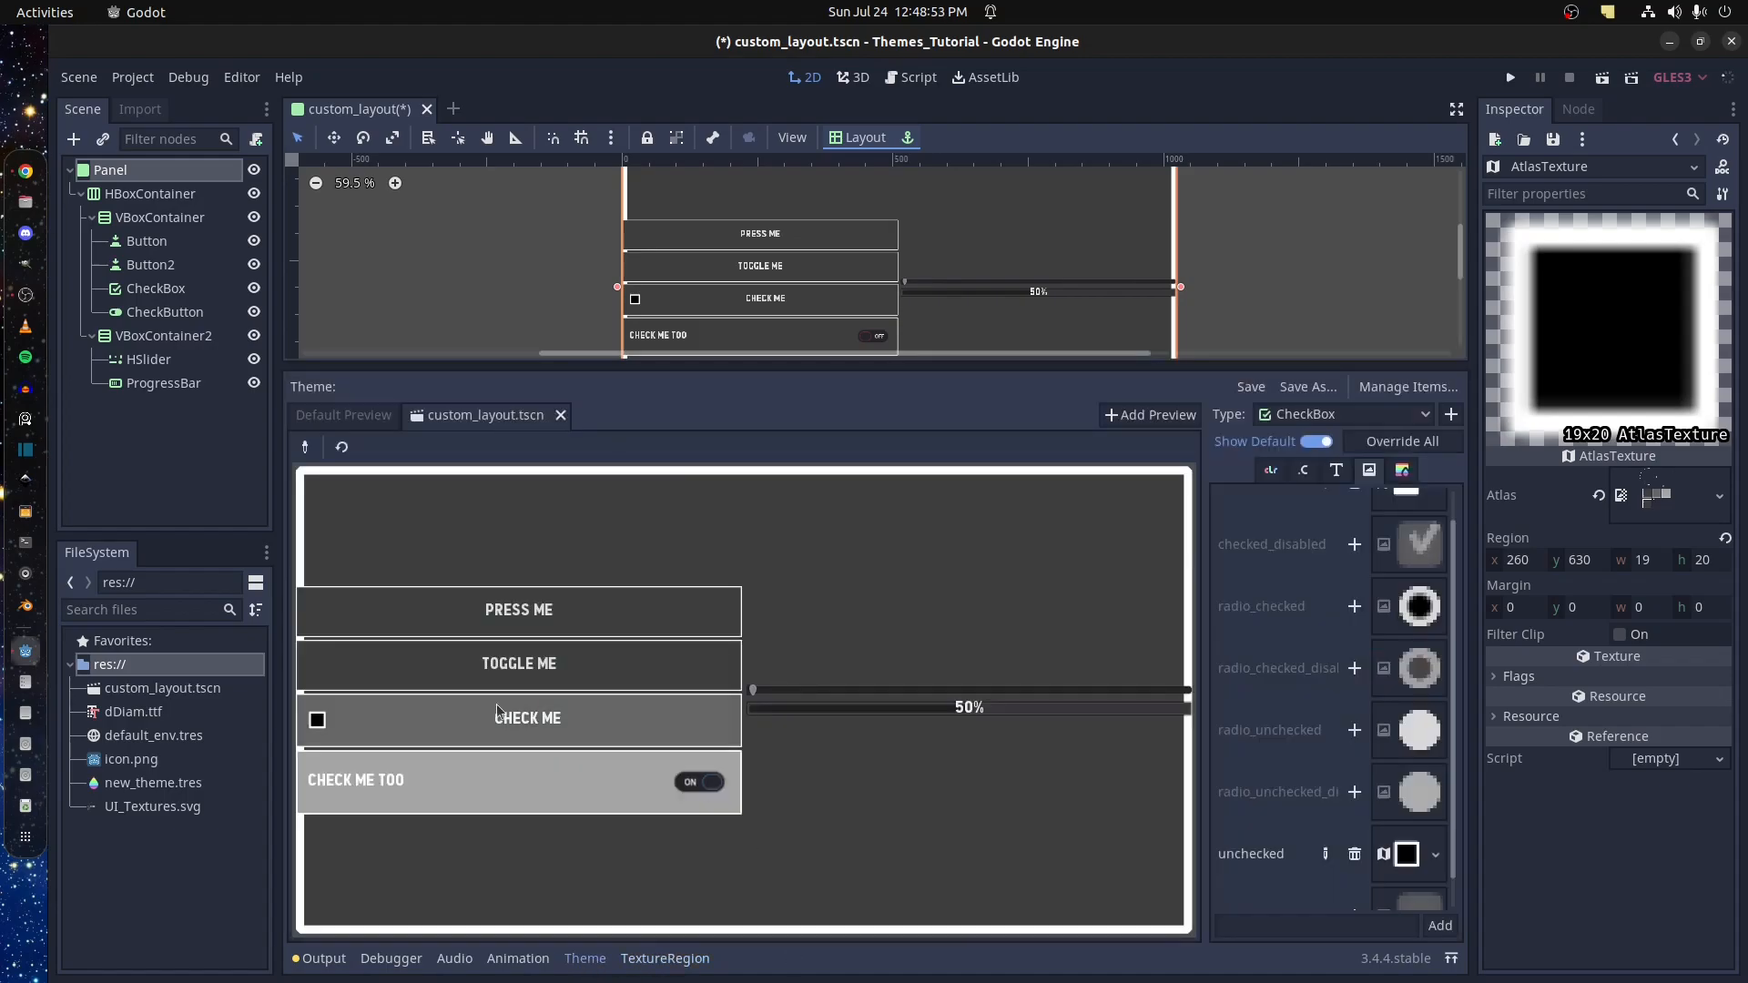
# Try out the CHECK ME box and the slider in the theme preview
pyautogui.click(434, 719)
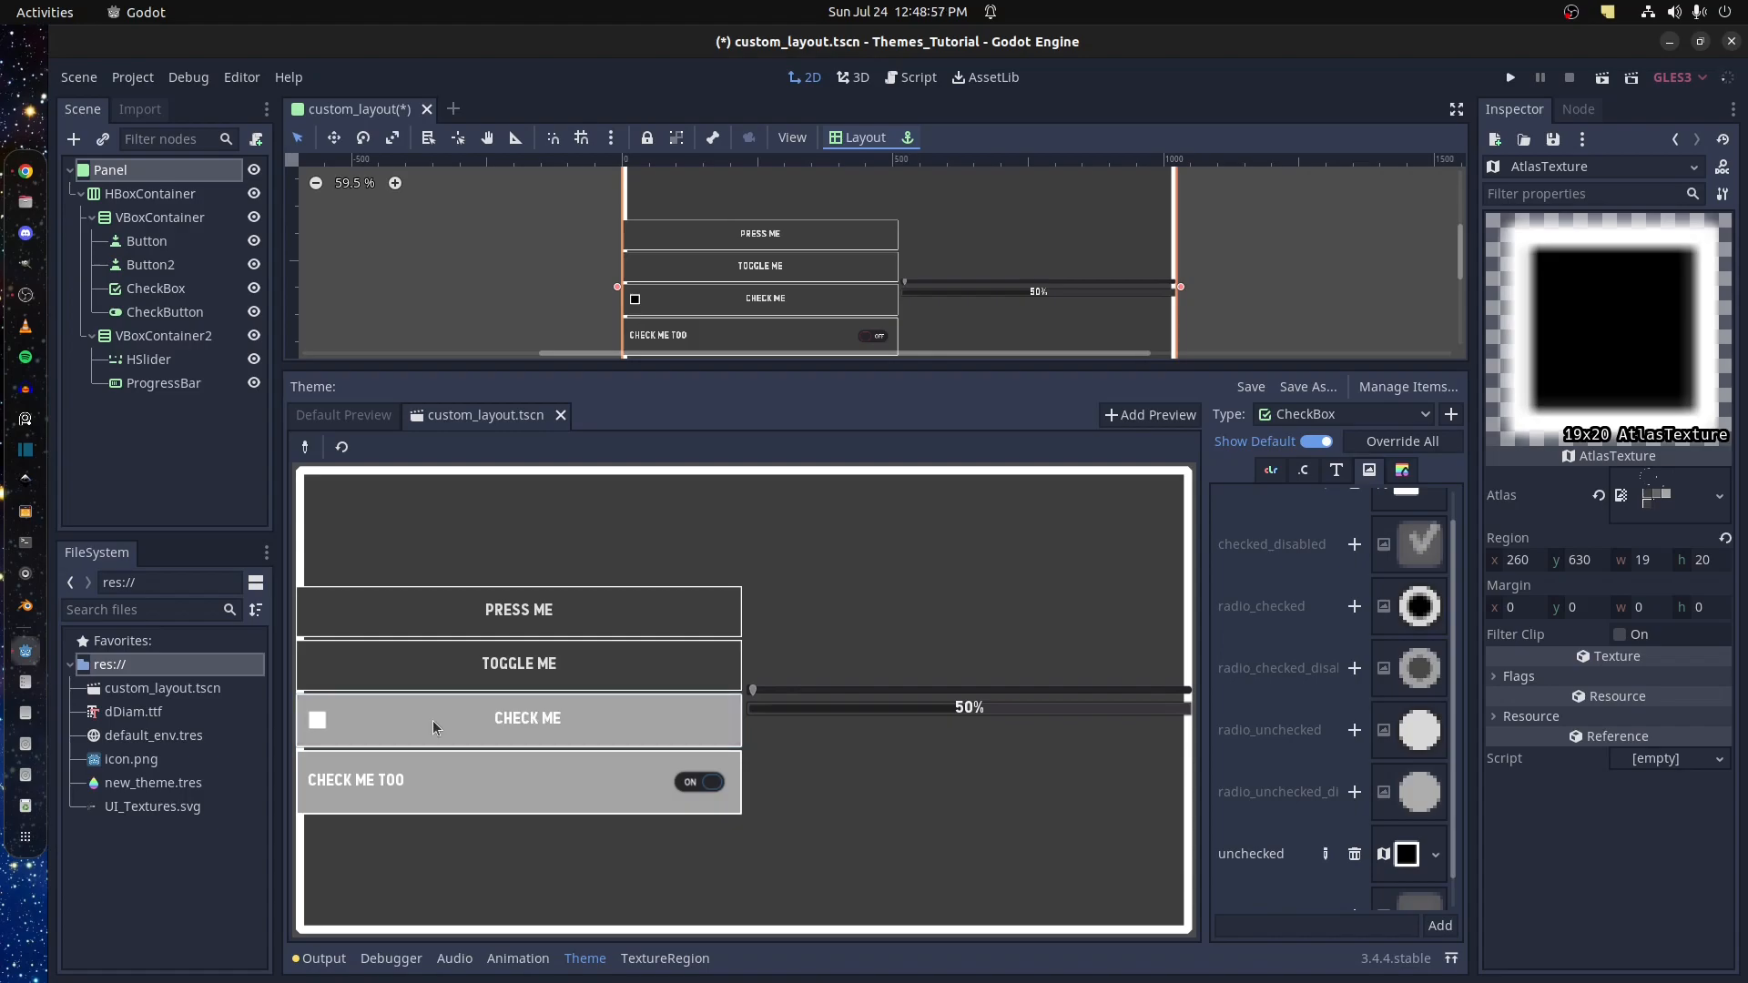
pyautogui.click(939, 691)
pyautogui.moveTo(938, 690); pyautogui.dragTo(1036, 713)
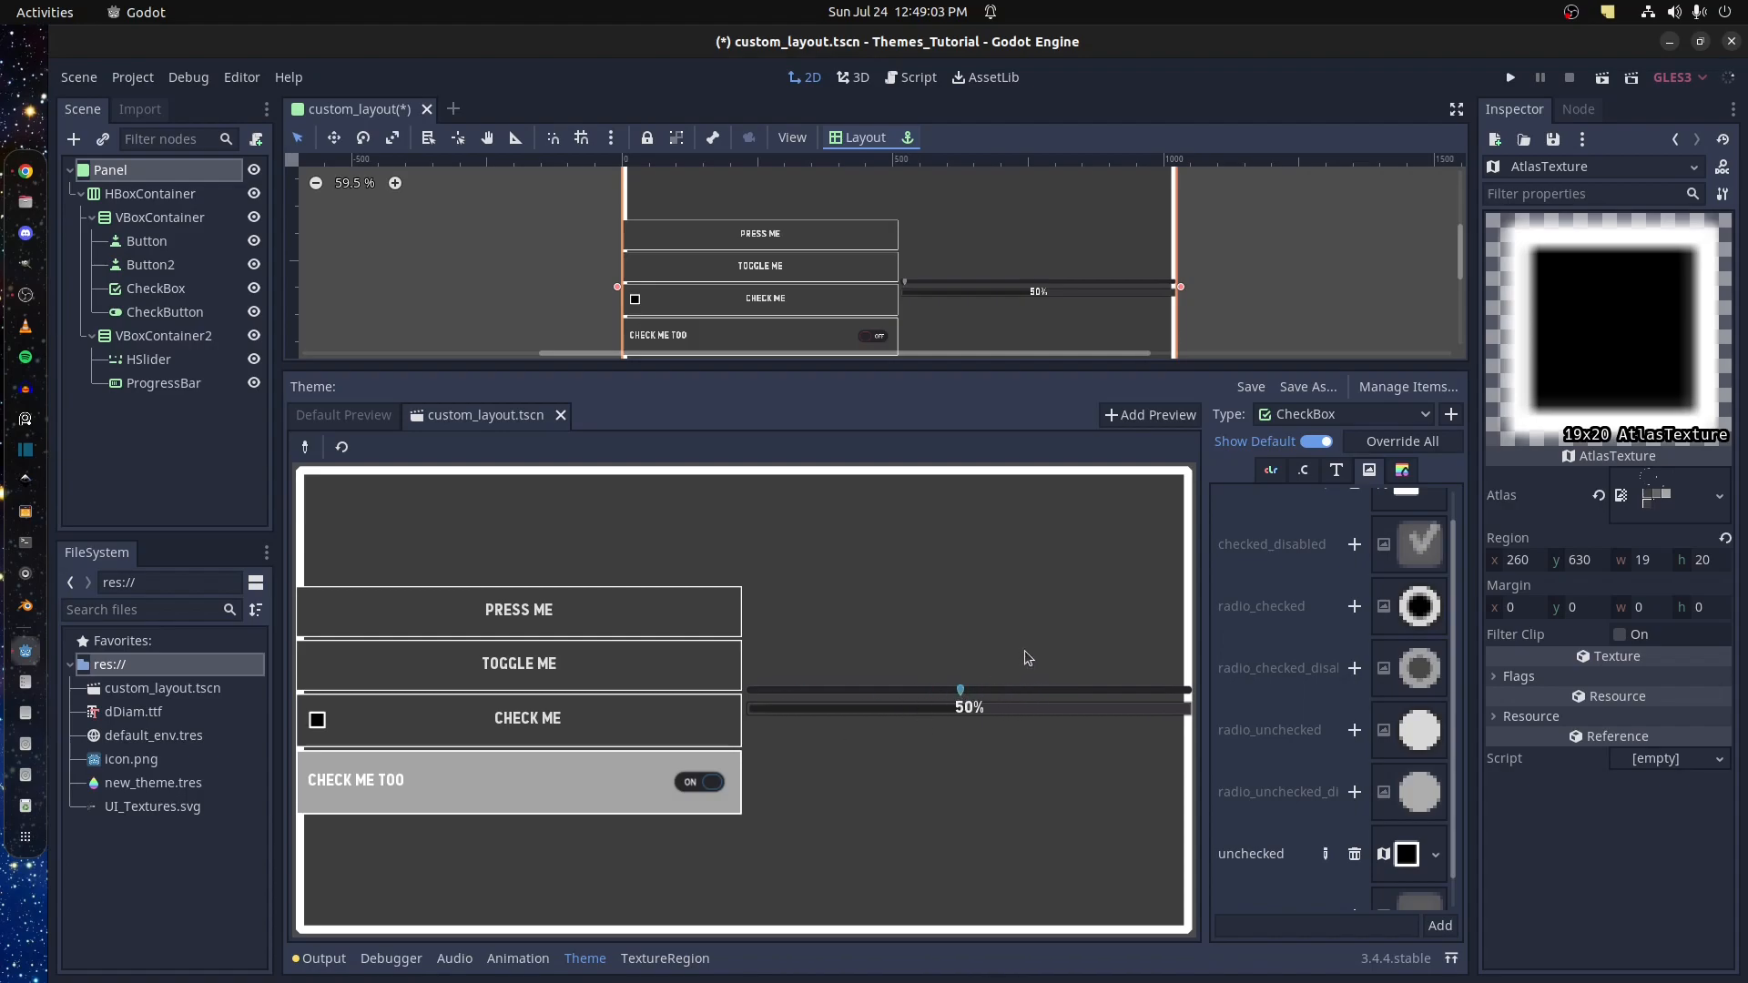
# Pick the slider in the preview to edit the HSlider type, and add an override for its grabber icon
pyautogui.click(305, 446)
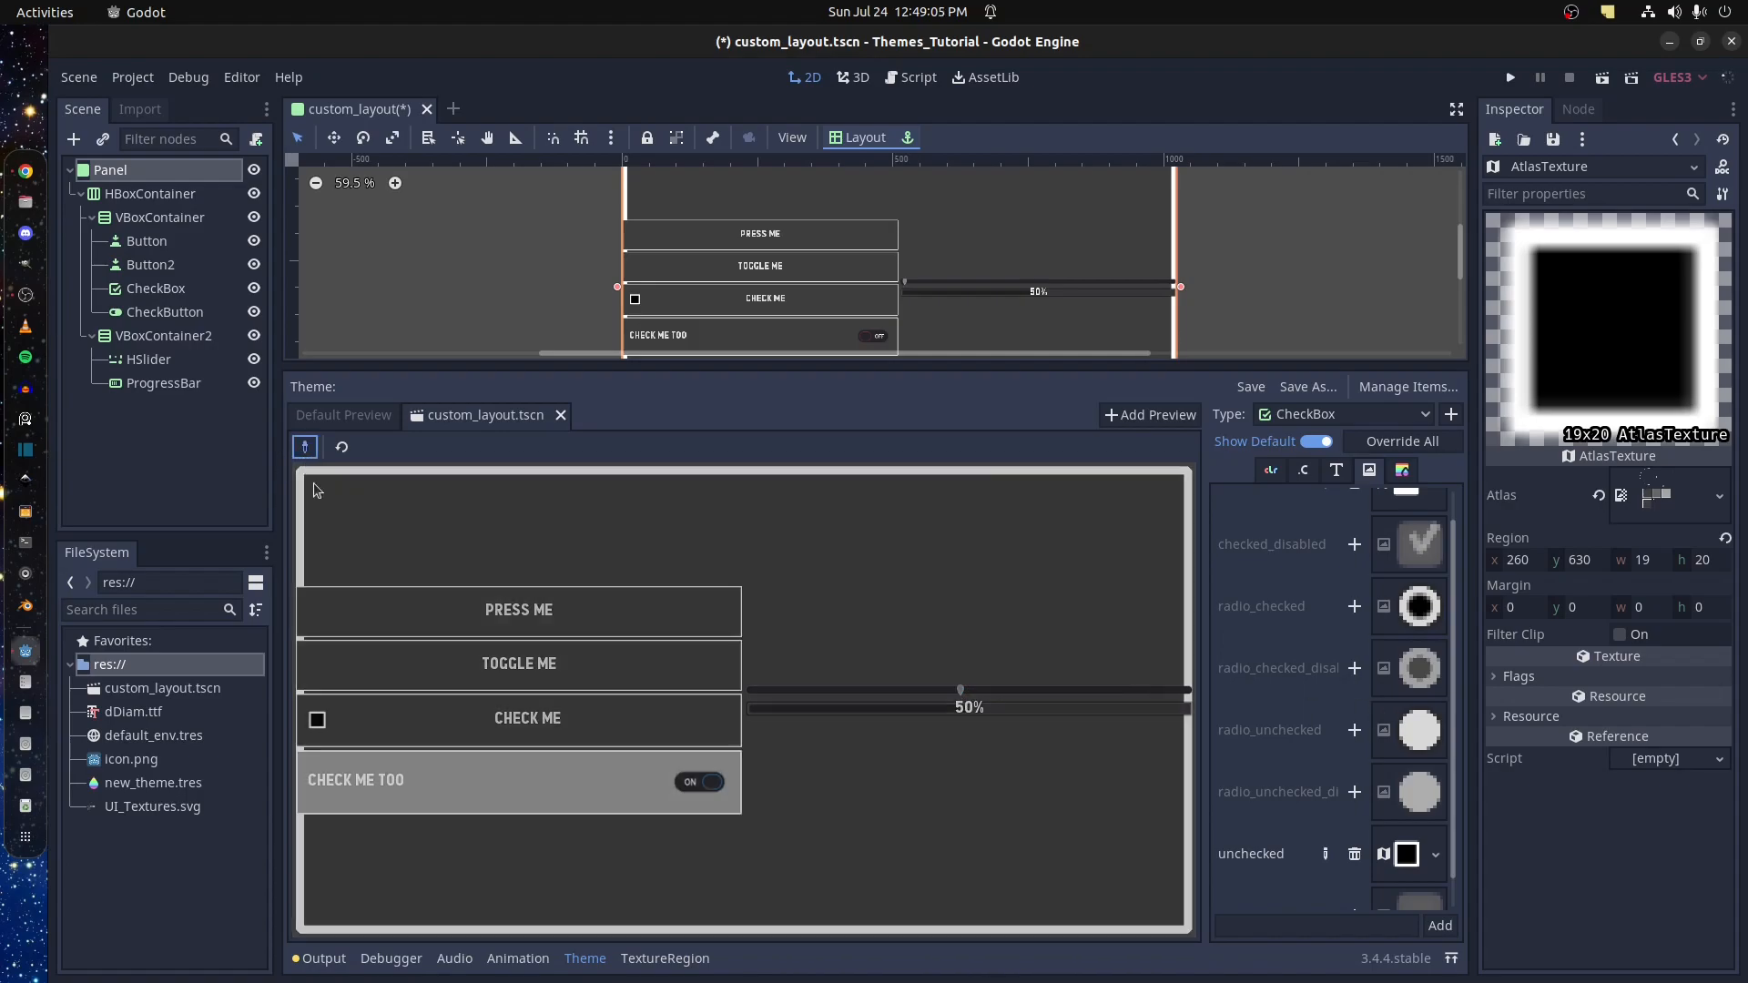
pyautogui.click(910, 692)
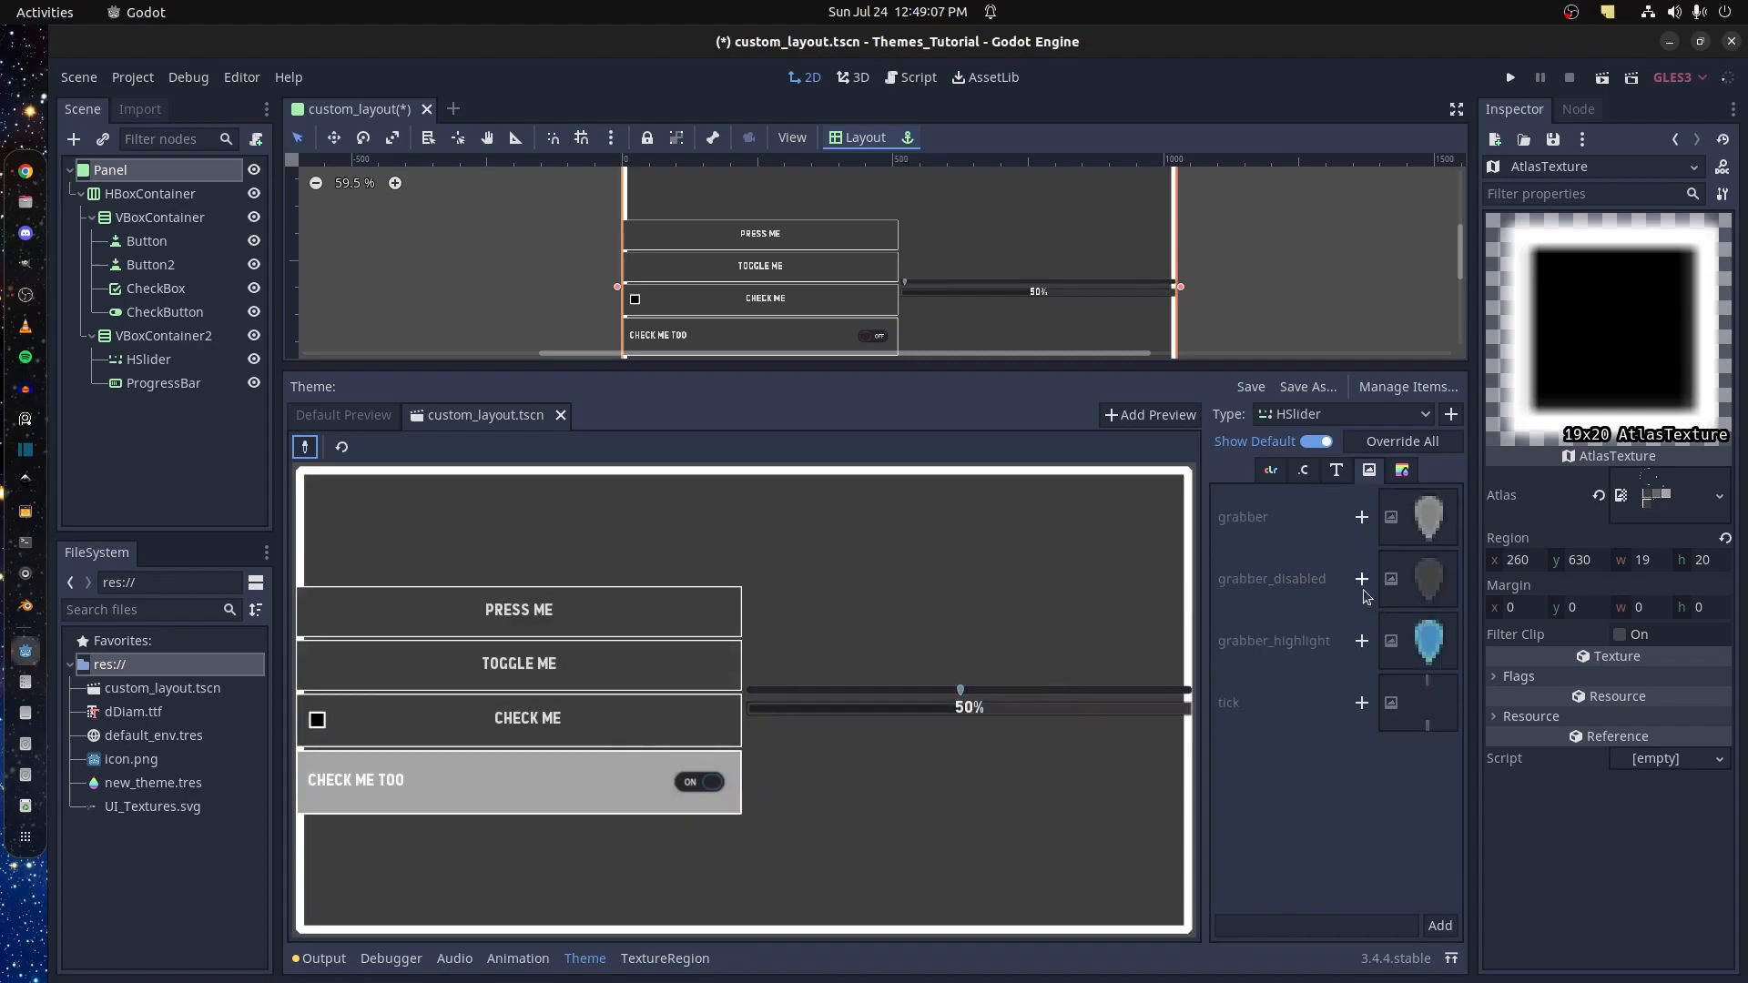
pyautogui.click(1343, 477)
pyautogui.click(1372, 479)
pyautogui.click(1362, 518)
# Give the HSlider's grabber icon a new AtlasTexture with UI_Textures.svg as its atlas
pyautogui.click(1402, 500)
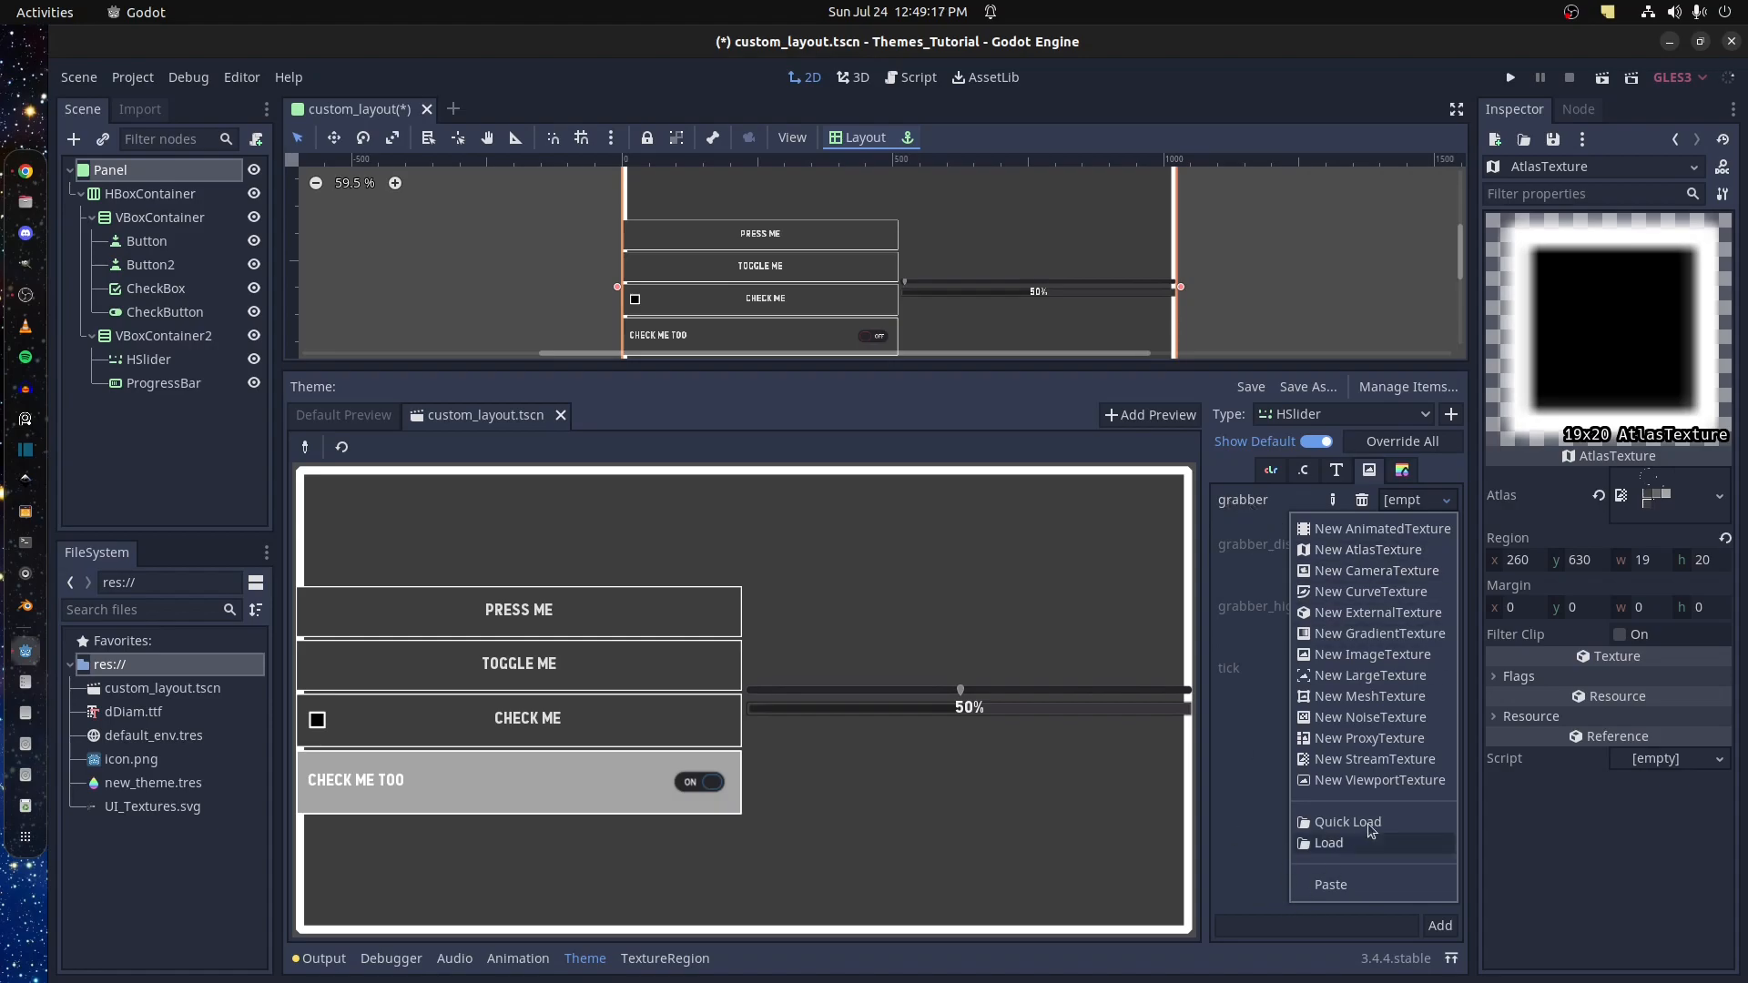
pyautogui.click(1354, 551)
pyautogui.click(1410, 503)
pyautogui.click(1662, 496)
pyautogui.click(1646, 807)
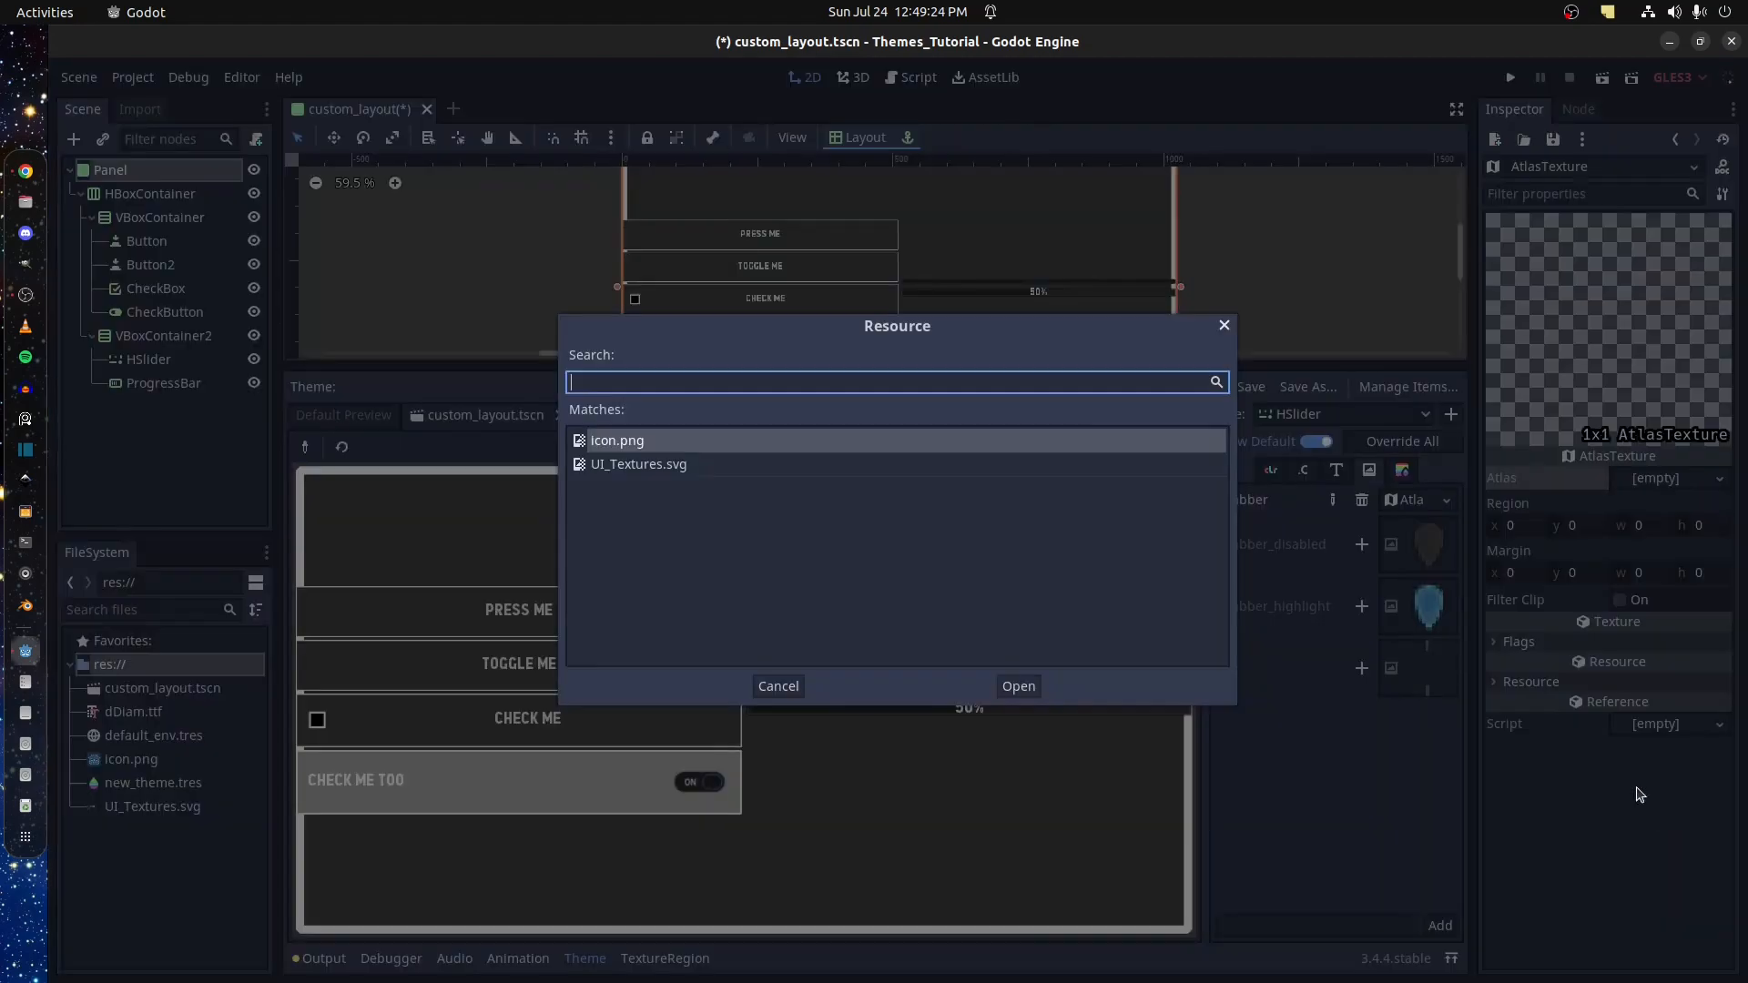
pyautogui.doubleClick(643, 465)
pyautogui.click(1719, 497)
pyautogui.click(1652, 798)
# Set the region of the grabber icon's AtlasTexture to the small 11x9 triangle below the X icon
pyautogui.click(665, 959)
pyautogui.scroll(20, 1071, 550)
pyautogui.click(987, 640)
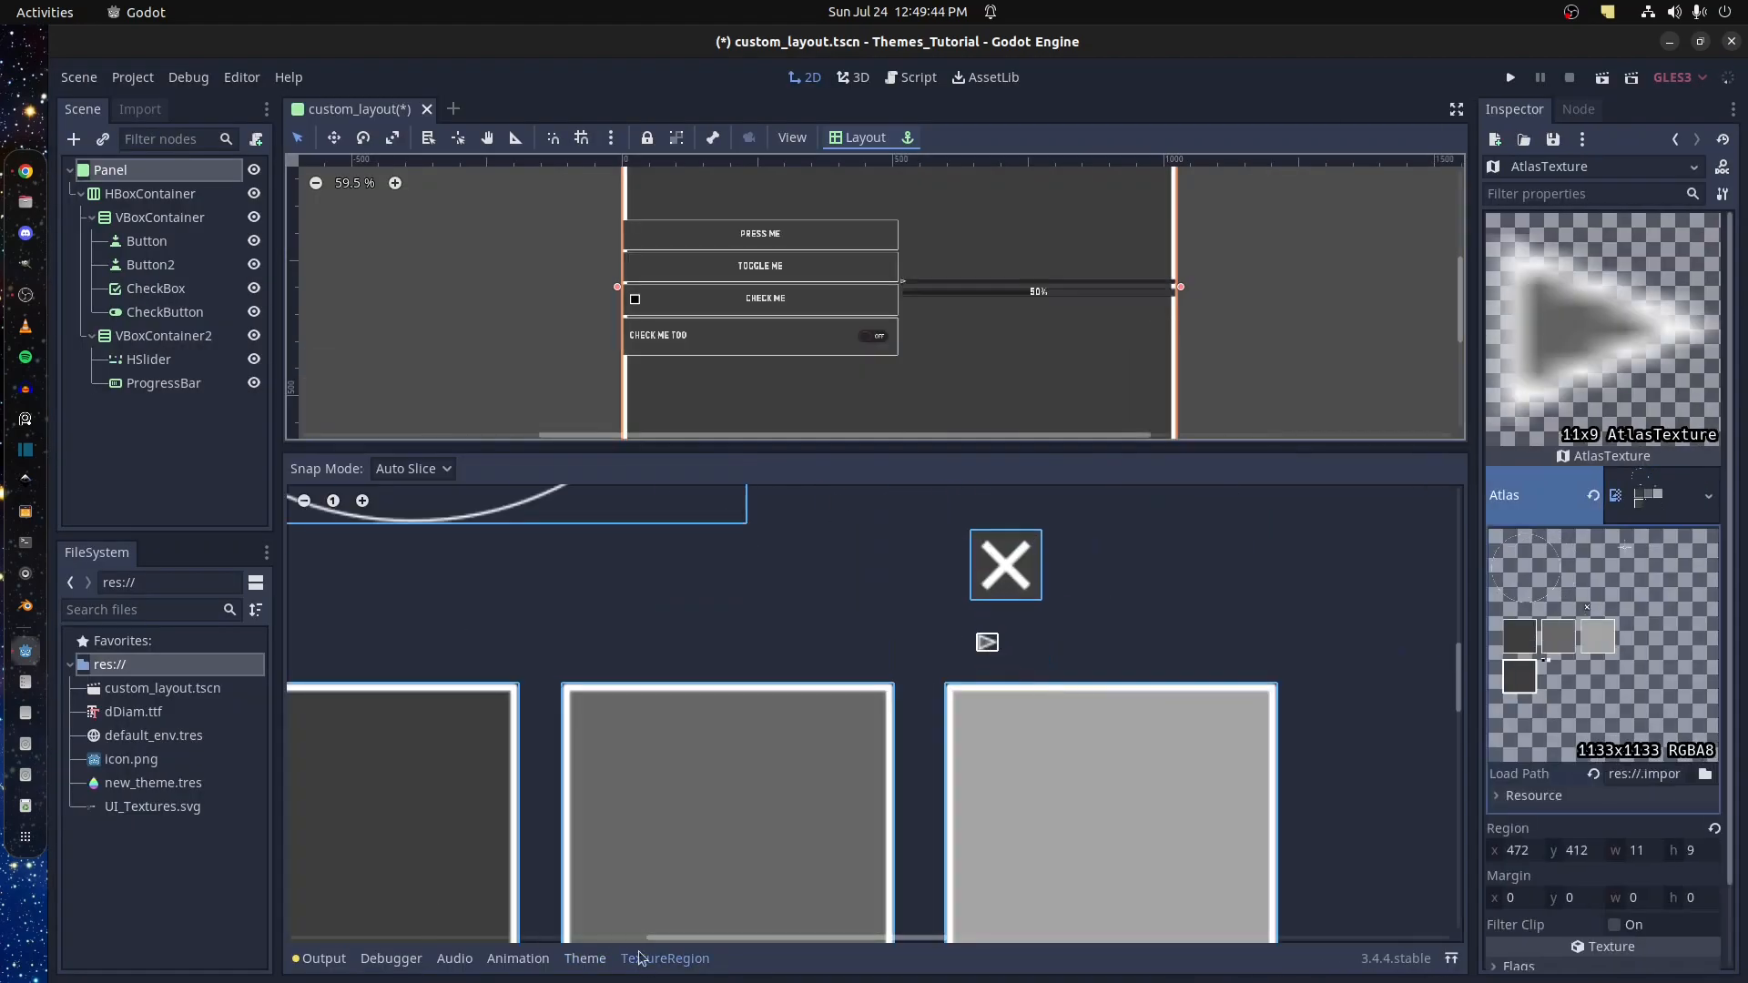
# Copy the grabber icon's AtlasTexture into a new grabber_highlight icon override and try the slider in the preview
pyautogui.click(584, 959)
pyautogui.click(1448, 519)
pyautogui.click(1347, 965)
pyautogui.click(1362, 641)
pyautogui.click(1446, 642)
pyautogui.click(1347, 965)
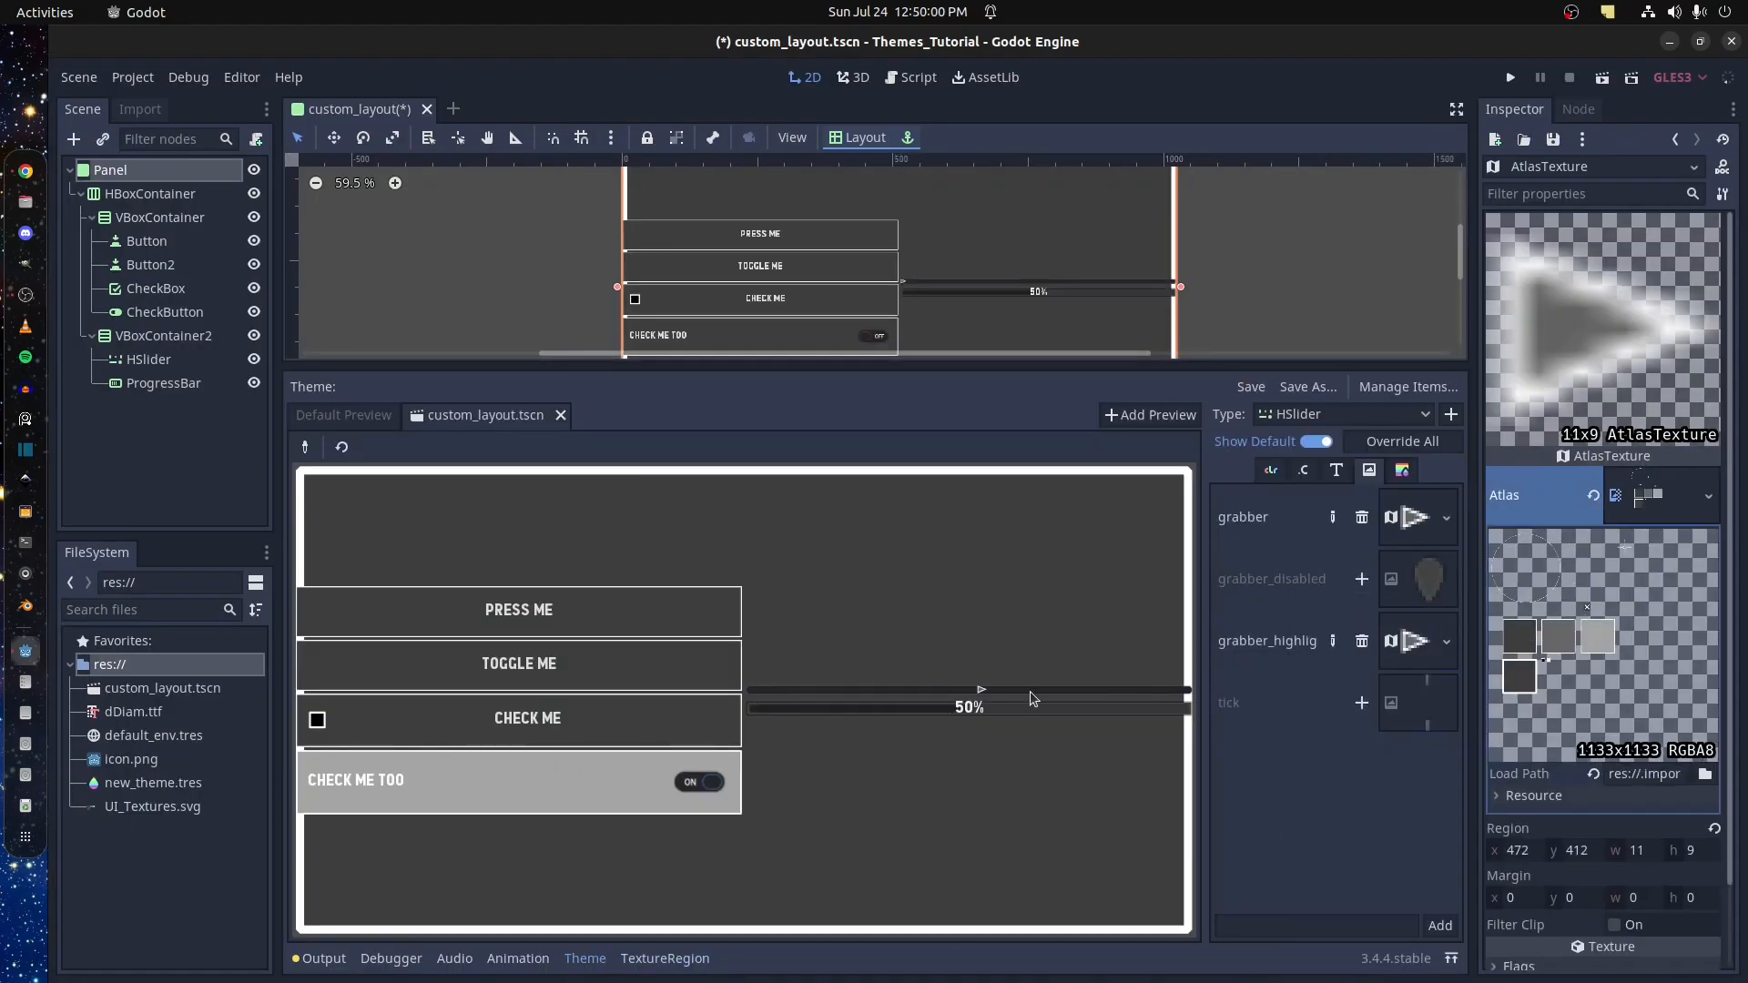
pyautogui.moveTo(952, 689); pyautogui.dragTo(962, 690)
# Add a grabber_area style override to the HSlider type and give it a new StyleBoxFlat
pyautogui.click(1402, 471)
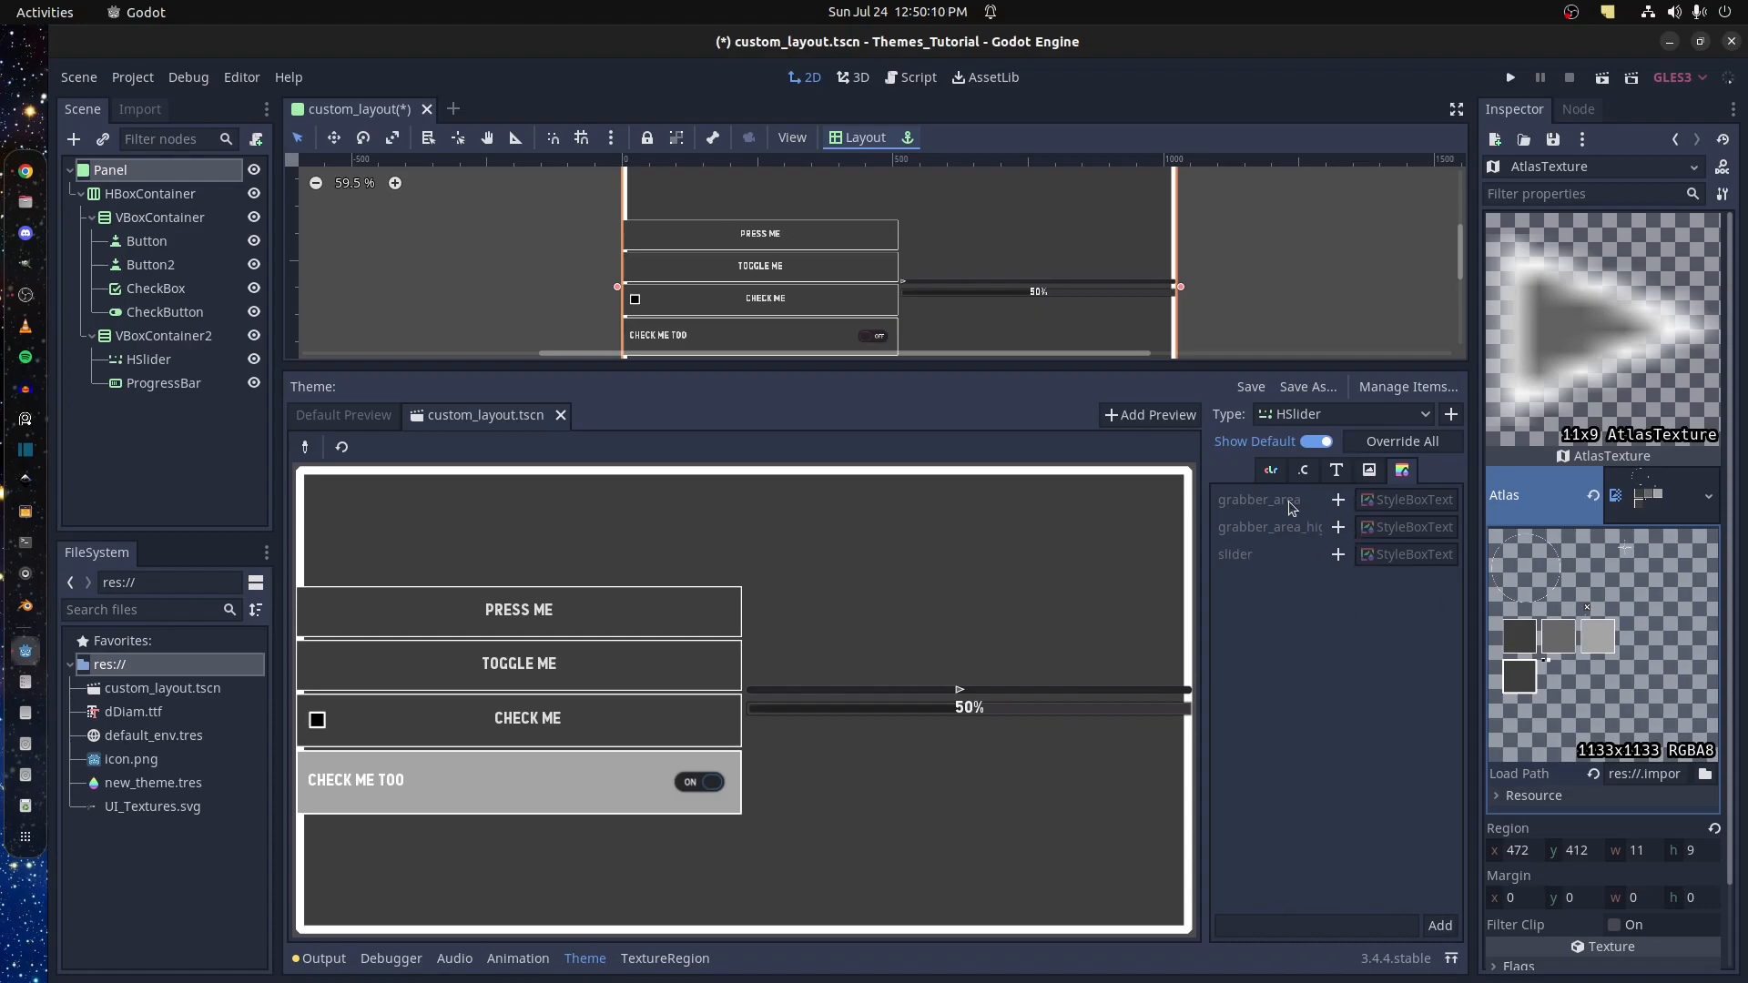
pyautogui.click(1339, 501)
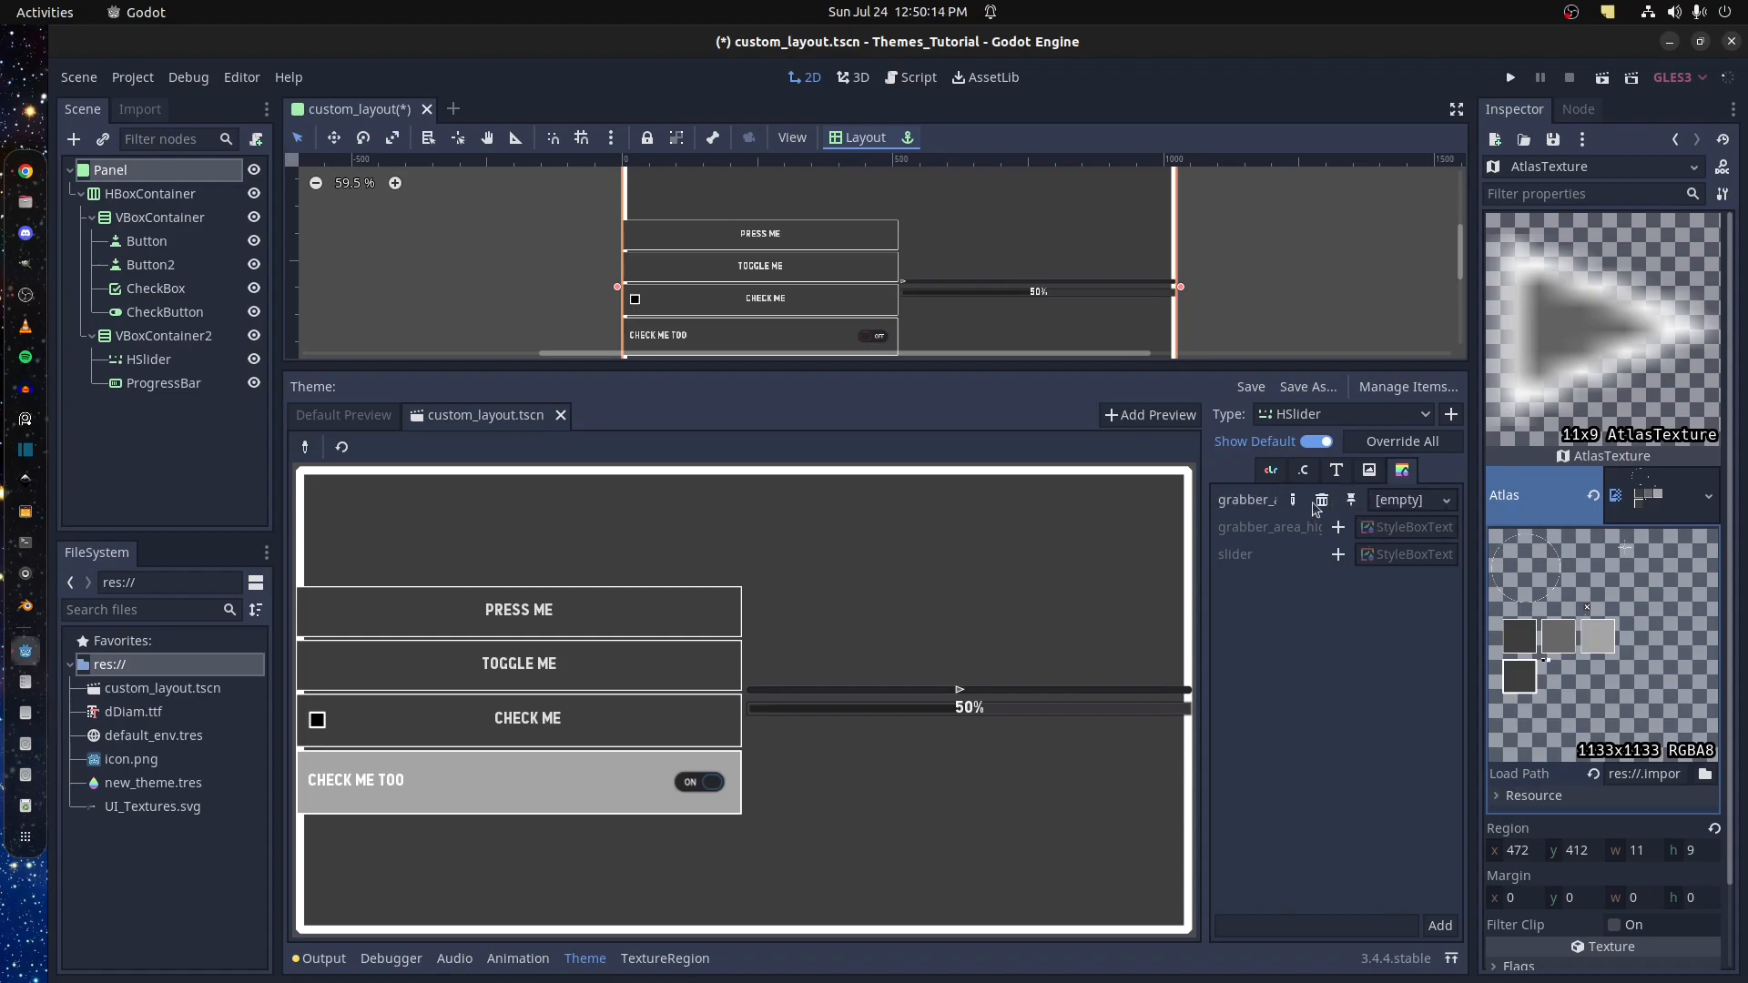
pyautogui.click(1409, 506)
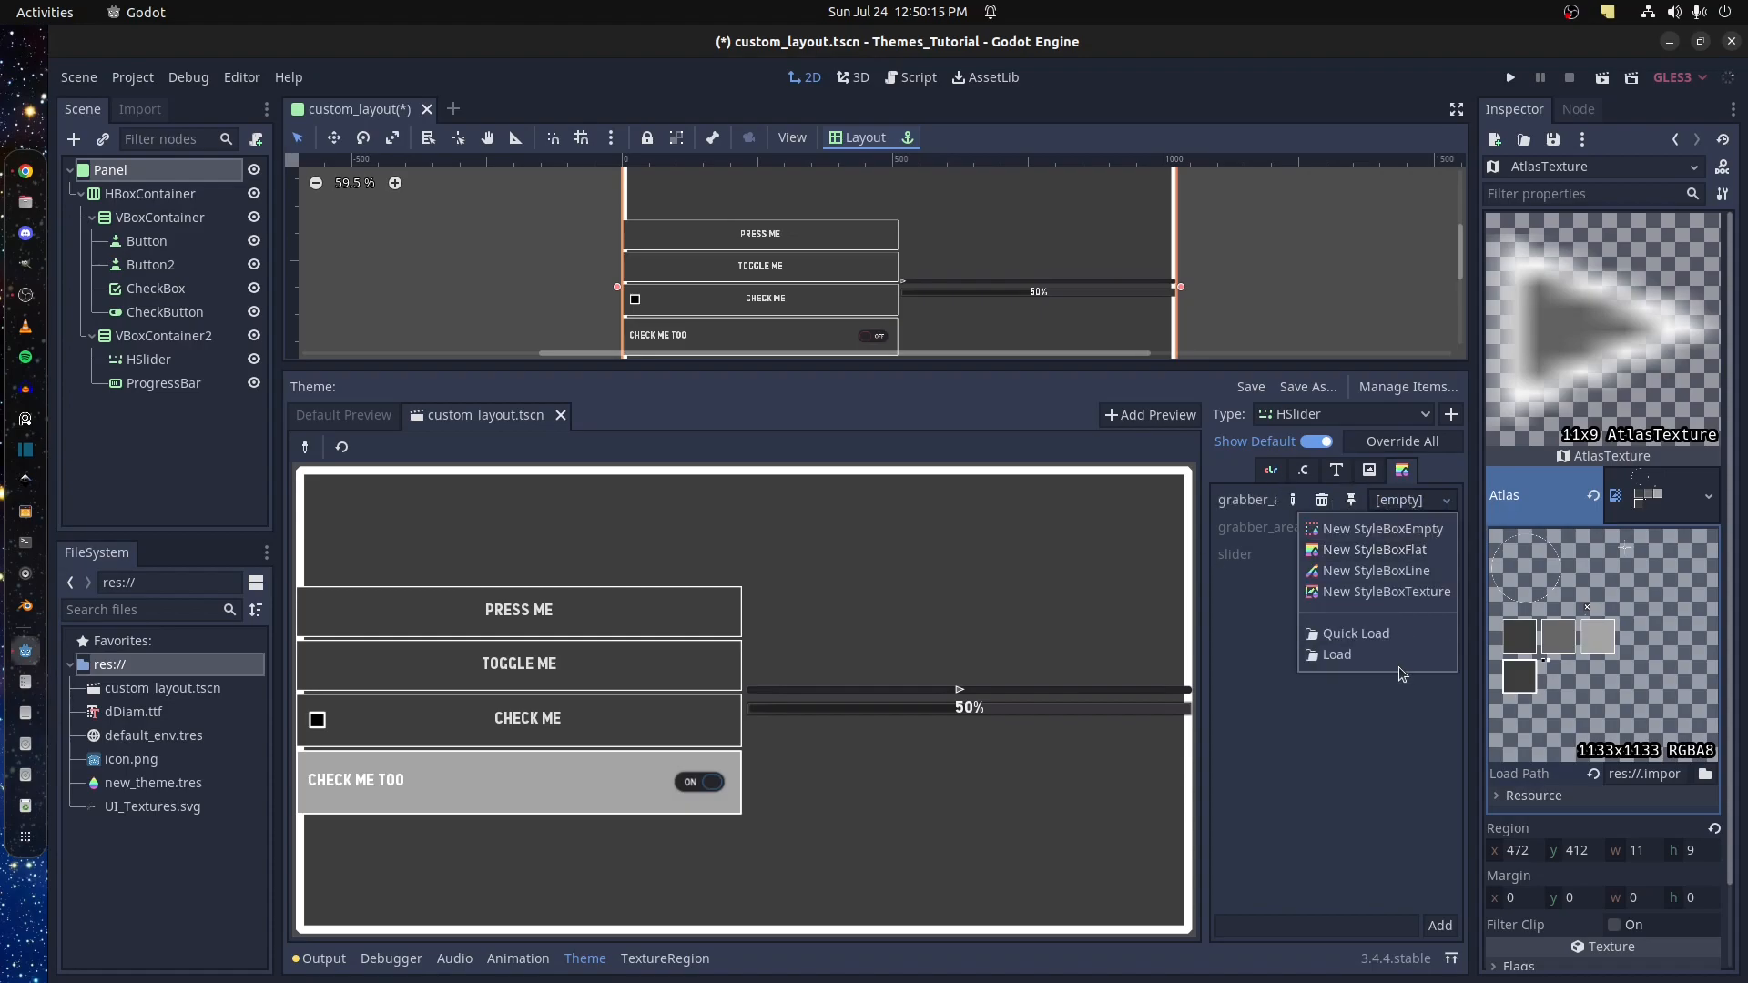
pyautogui.click(1406, 564)
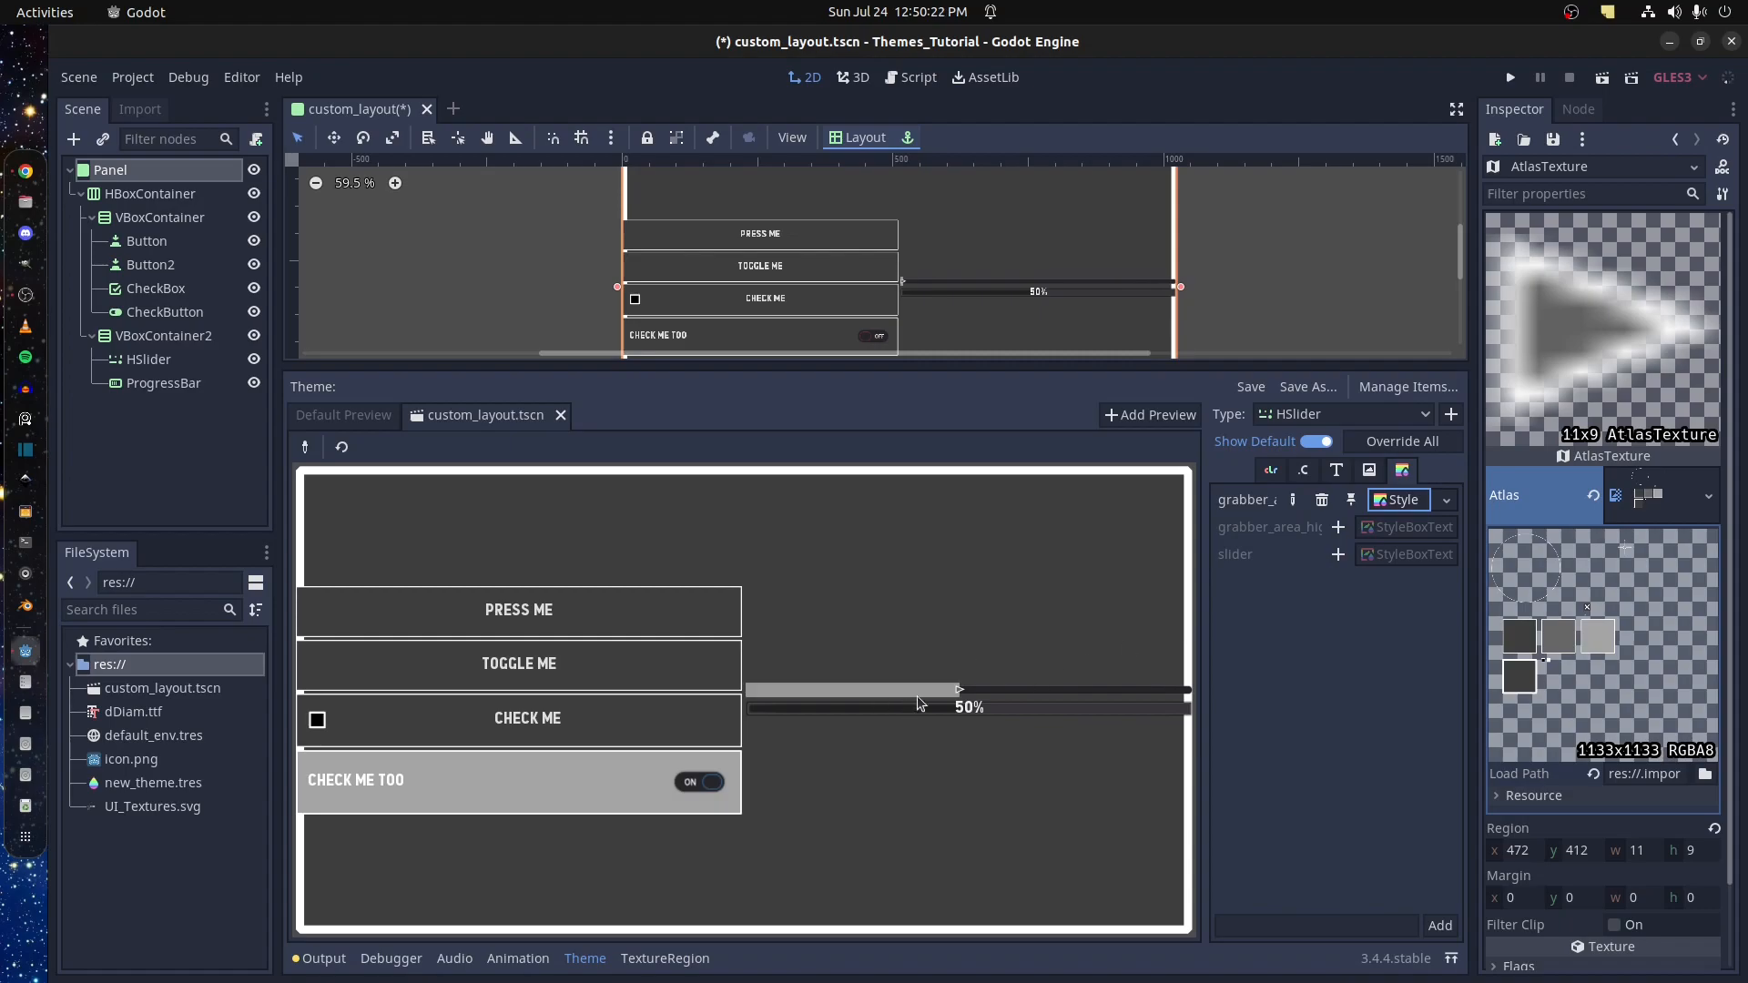
# Copy the grabber_area StyleBoxFlat and paste it into a new override for the highlighted grabber area style
pyautogui.click(1443, 504)
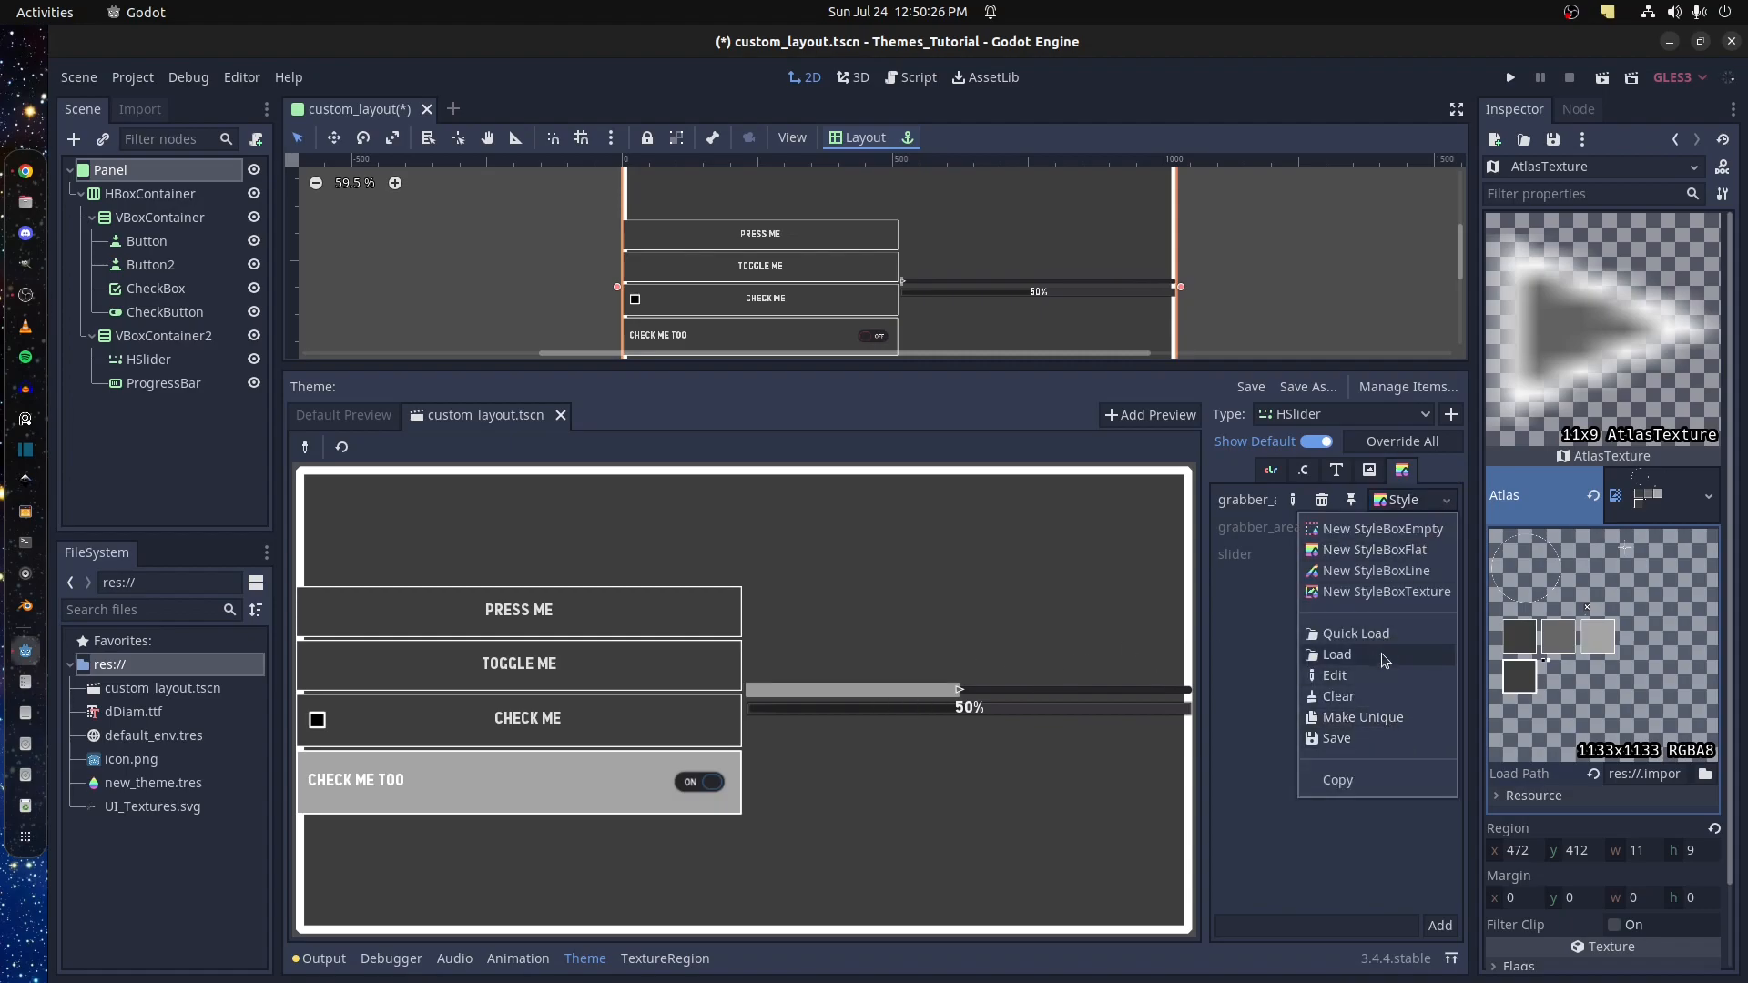
pyautogui.click(1358, 781)
pyautogui.click(1447, 531)
pyautogui.click(1338, 527)
pyautogui.click(1444, 528)
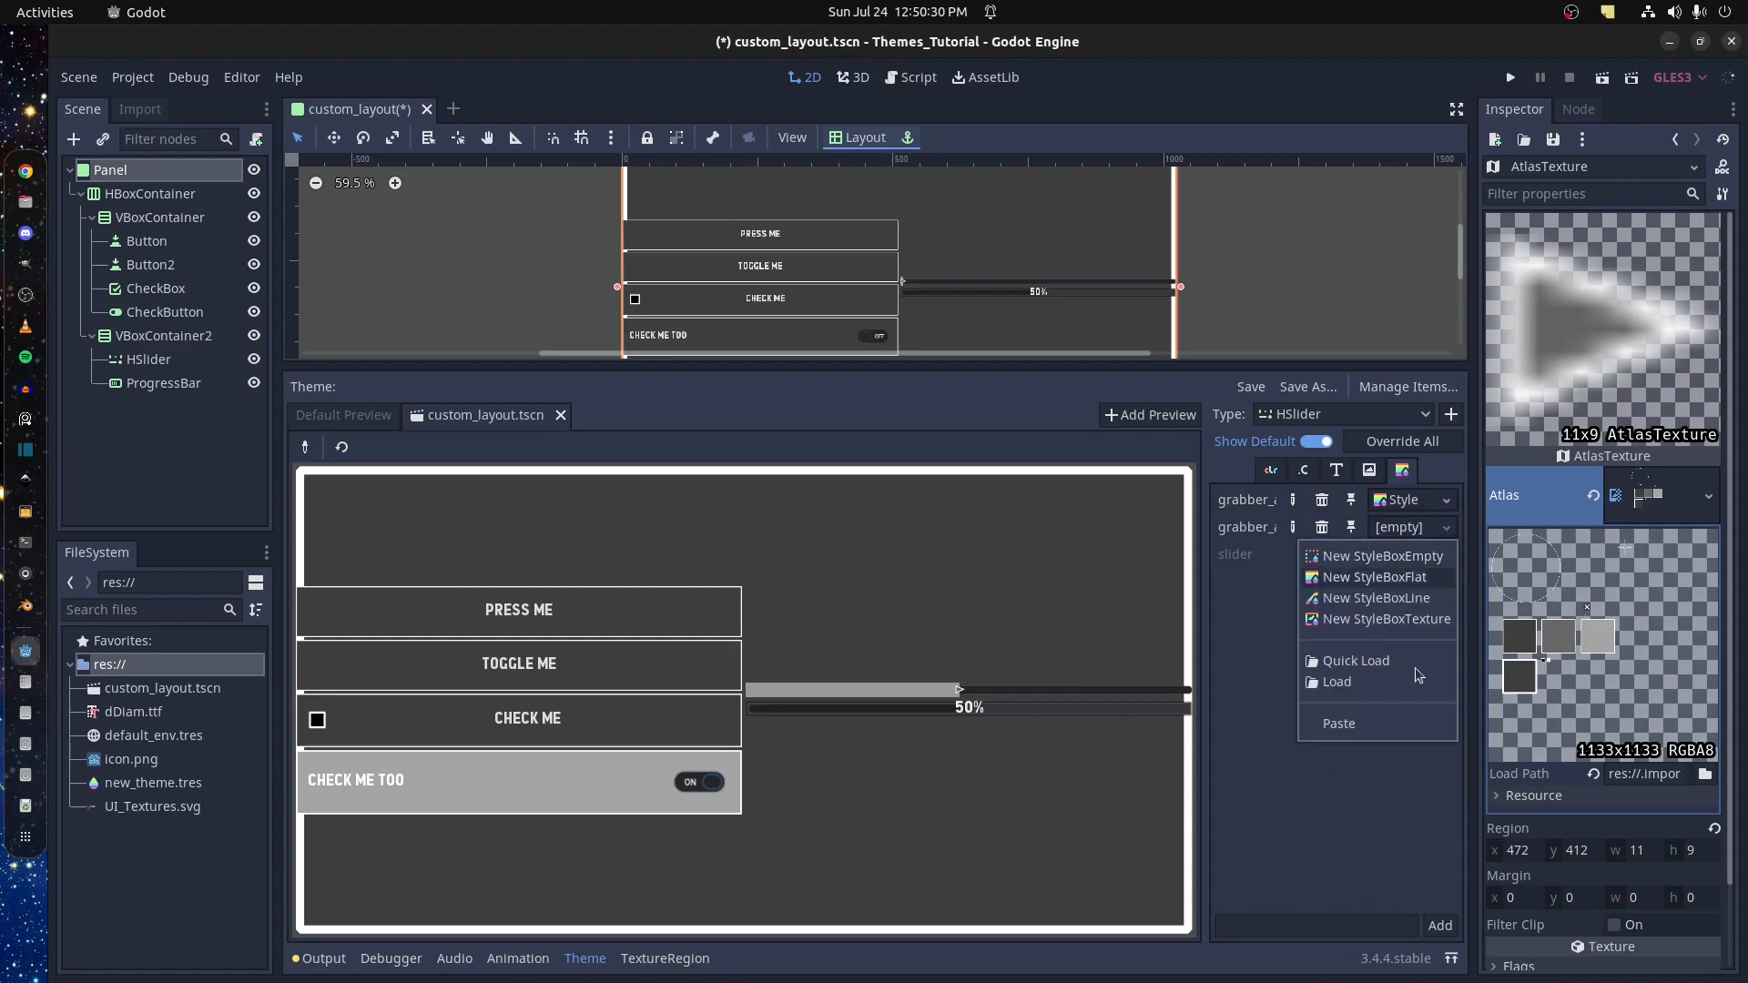
pyautogui.click(1373, 719)
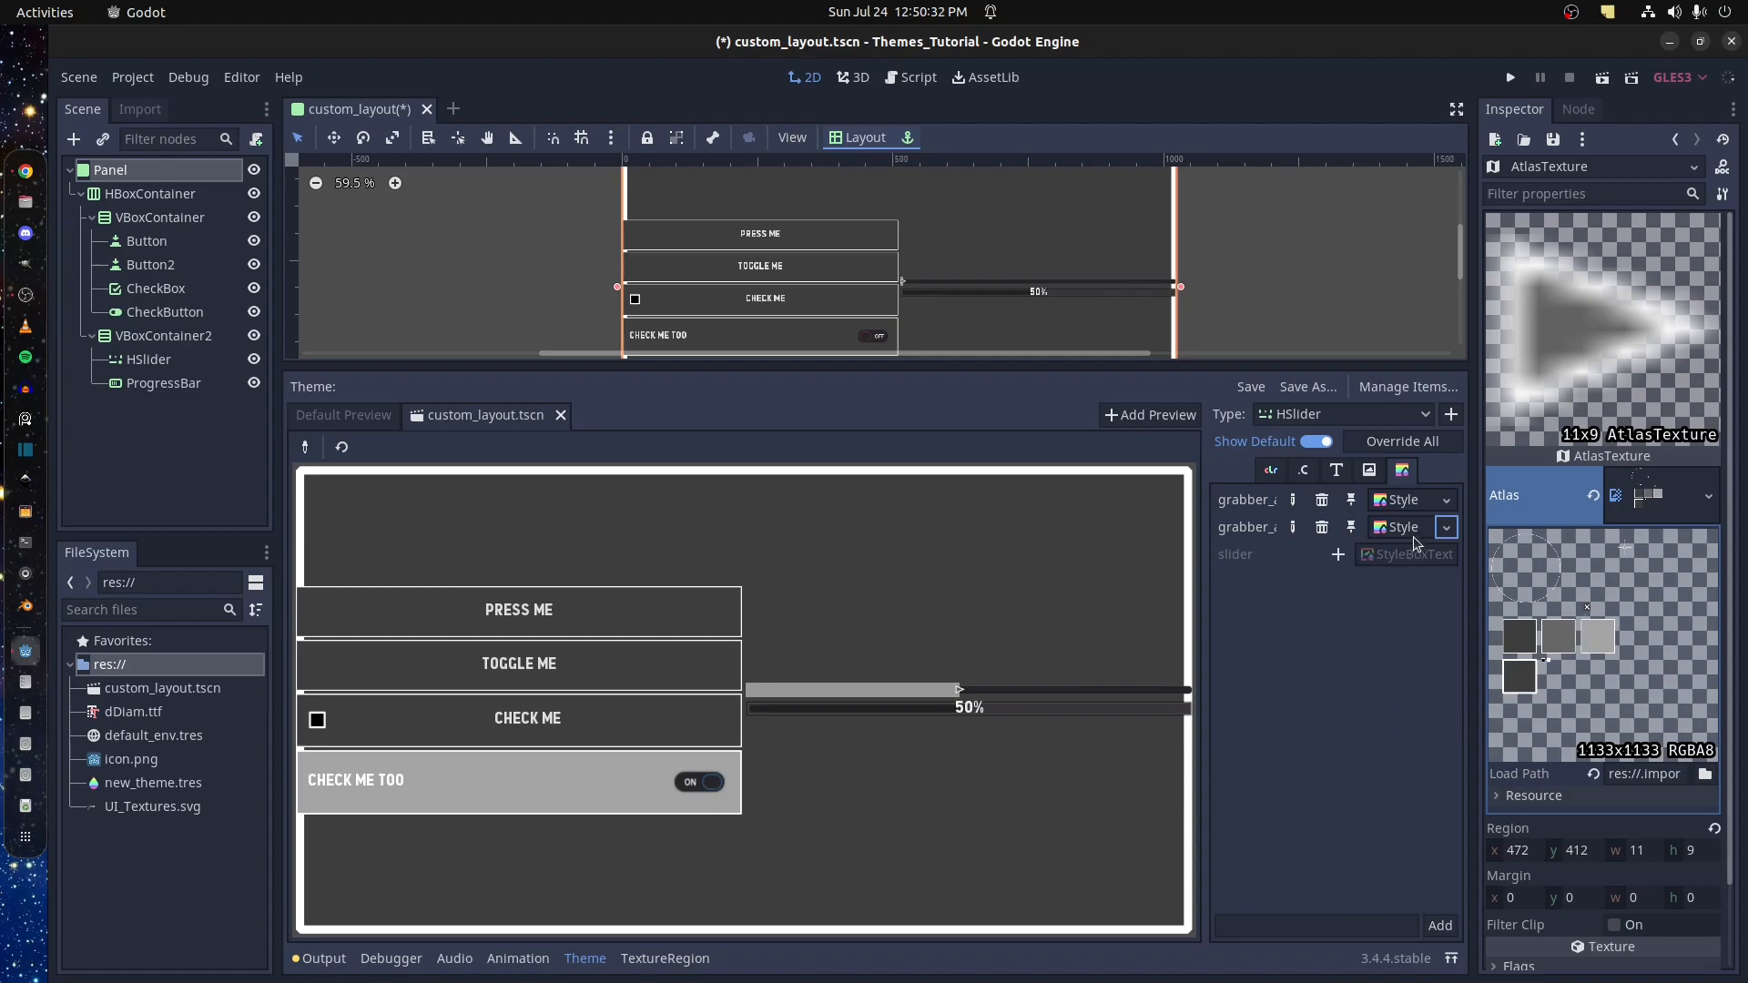
# Override the HSlider's slider style with a new StyleBoxTexture that uses the white-bordered black square as its texture
pyautogui.click(1338, 554)
pyautogui.click(1447, 556)
pyautogui.click(1413, 591)
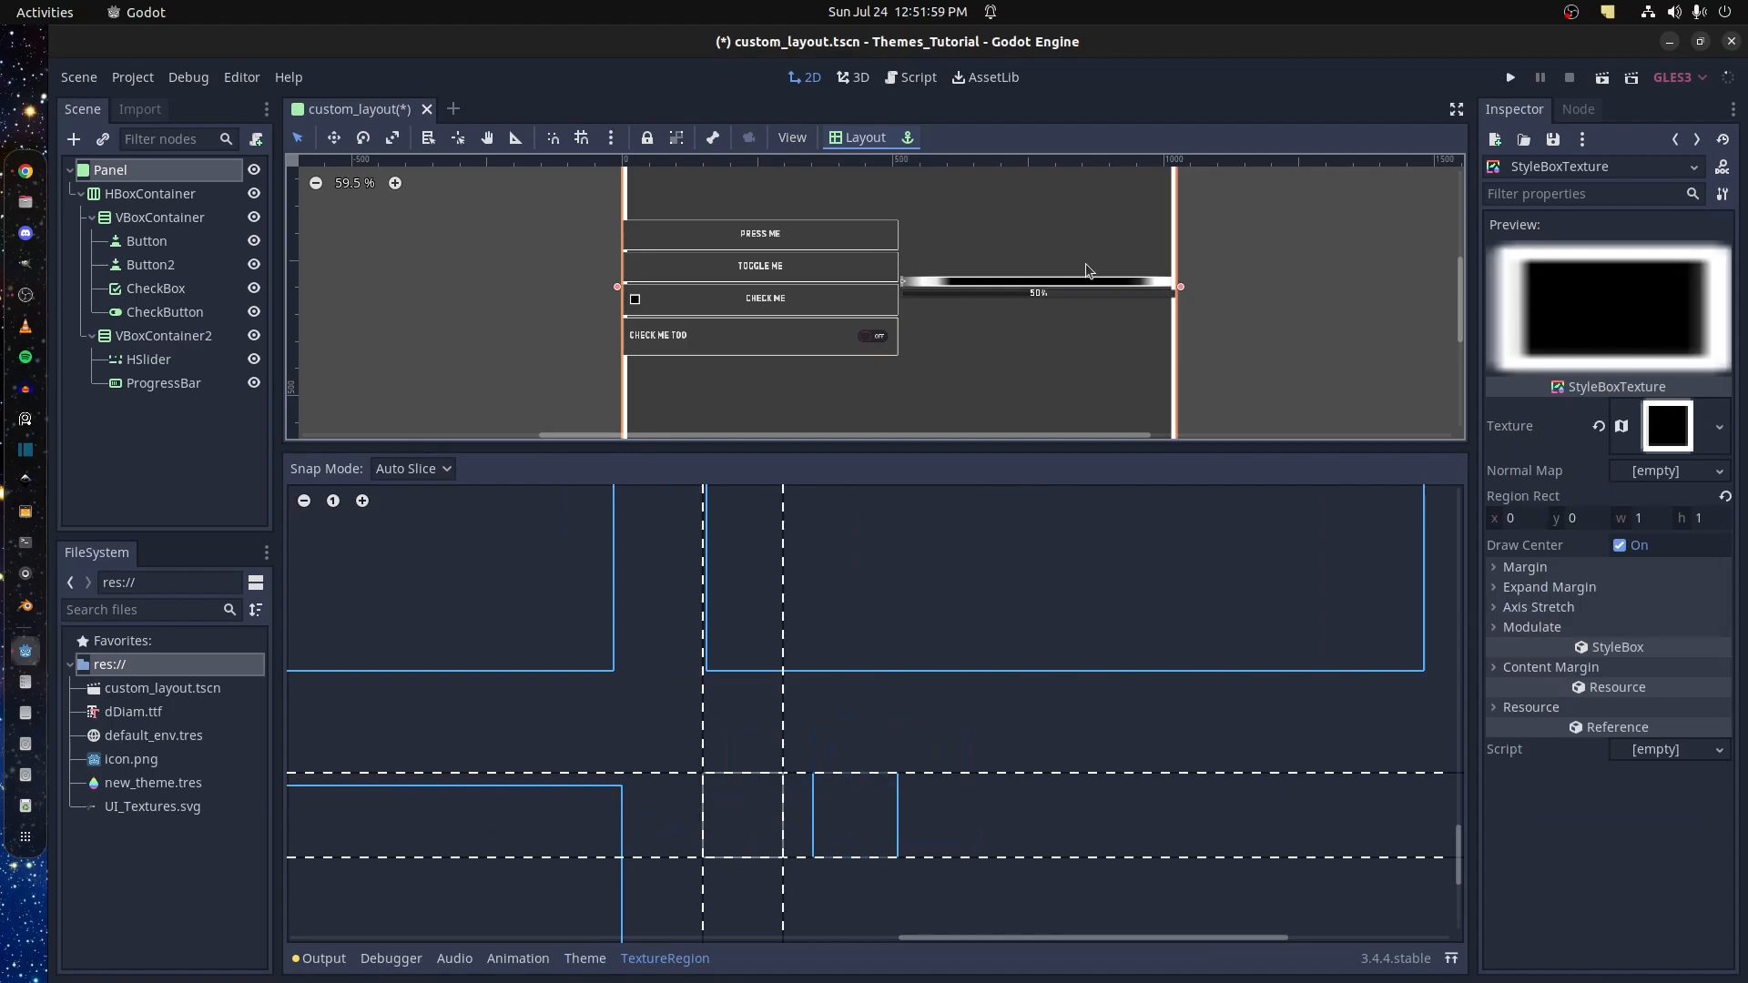
# Inset the slider StyleBoxTexture's margins on all four sides of the black square so its border does not stretch
pyautogui.moveTo(703, 736); pyautogui.dragTo(769, 740)
pyautogui.moveTo(785, 856); pyautogui.dragTo(800, 839)
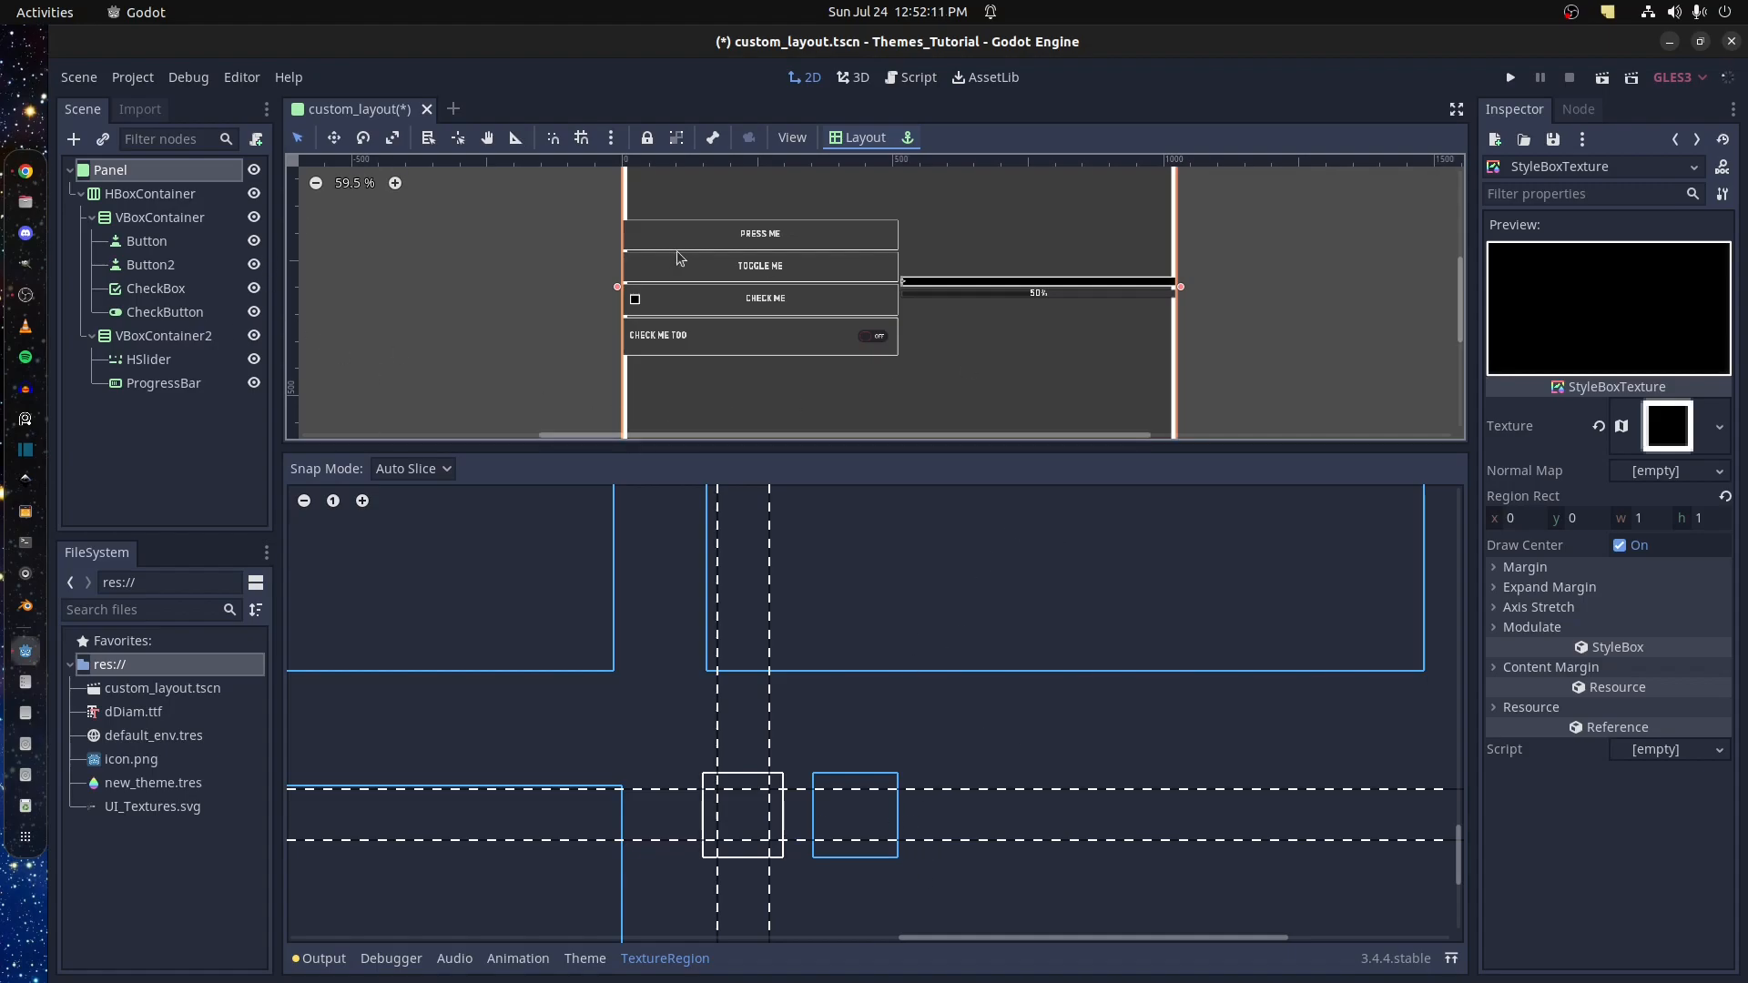
pyautogui.click(583, 958)
# Try out the slider and the CHECK ME TOO toggle in the theme preview
pyautogui.scroll(-4, 973, 695)
pyautogui.scroll(2, 973, 696)
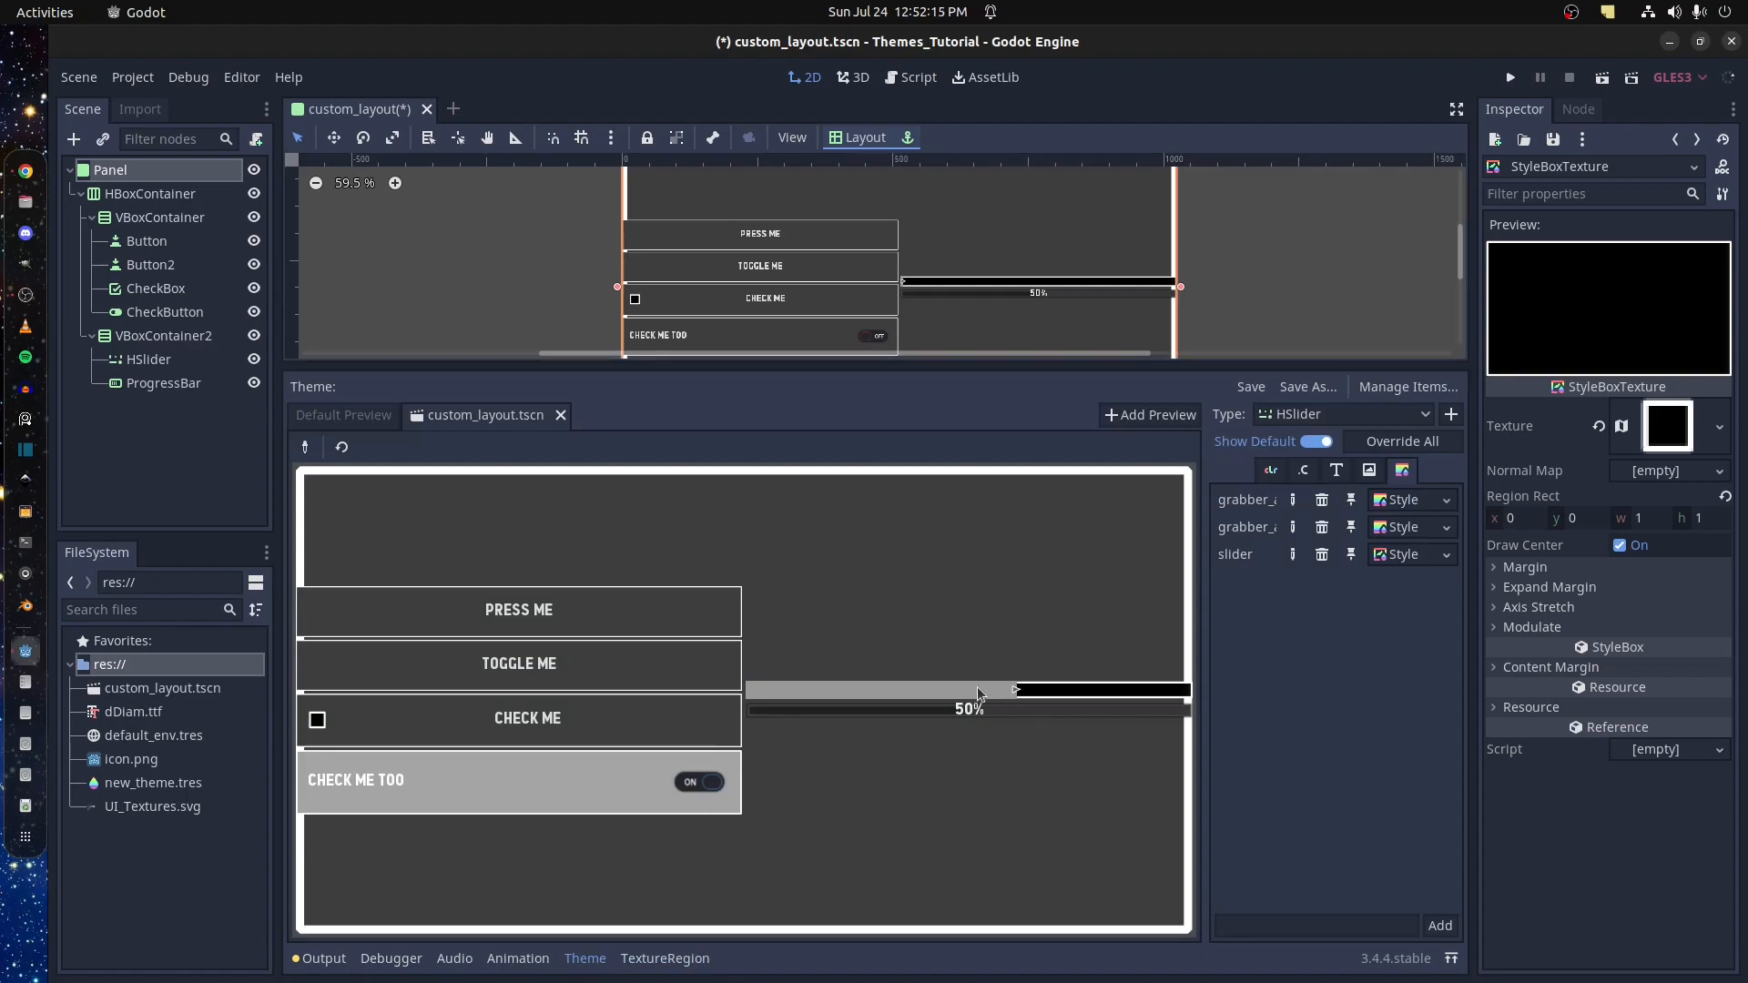
pyautogui.moveTo(999, 699); pyautogui.dragTo(961, 694)
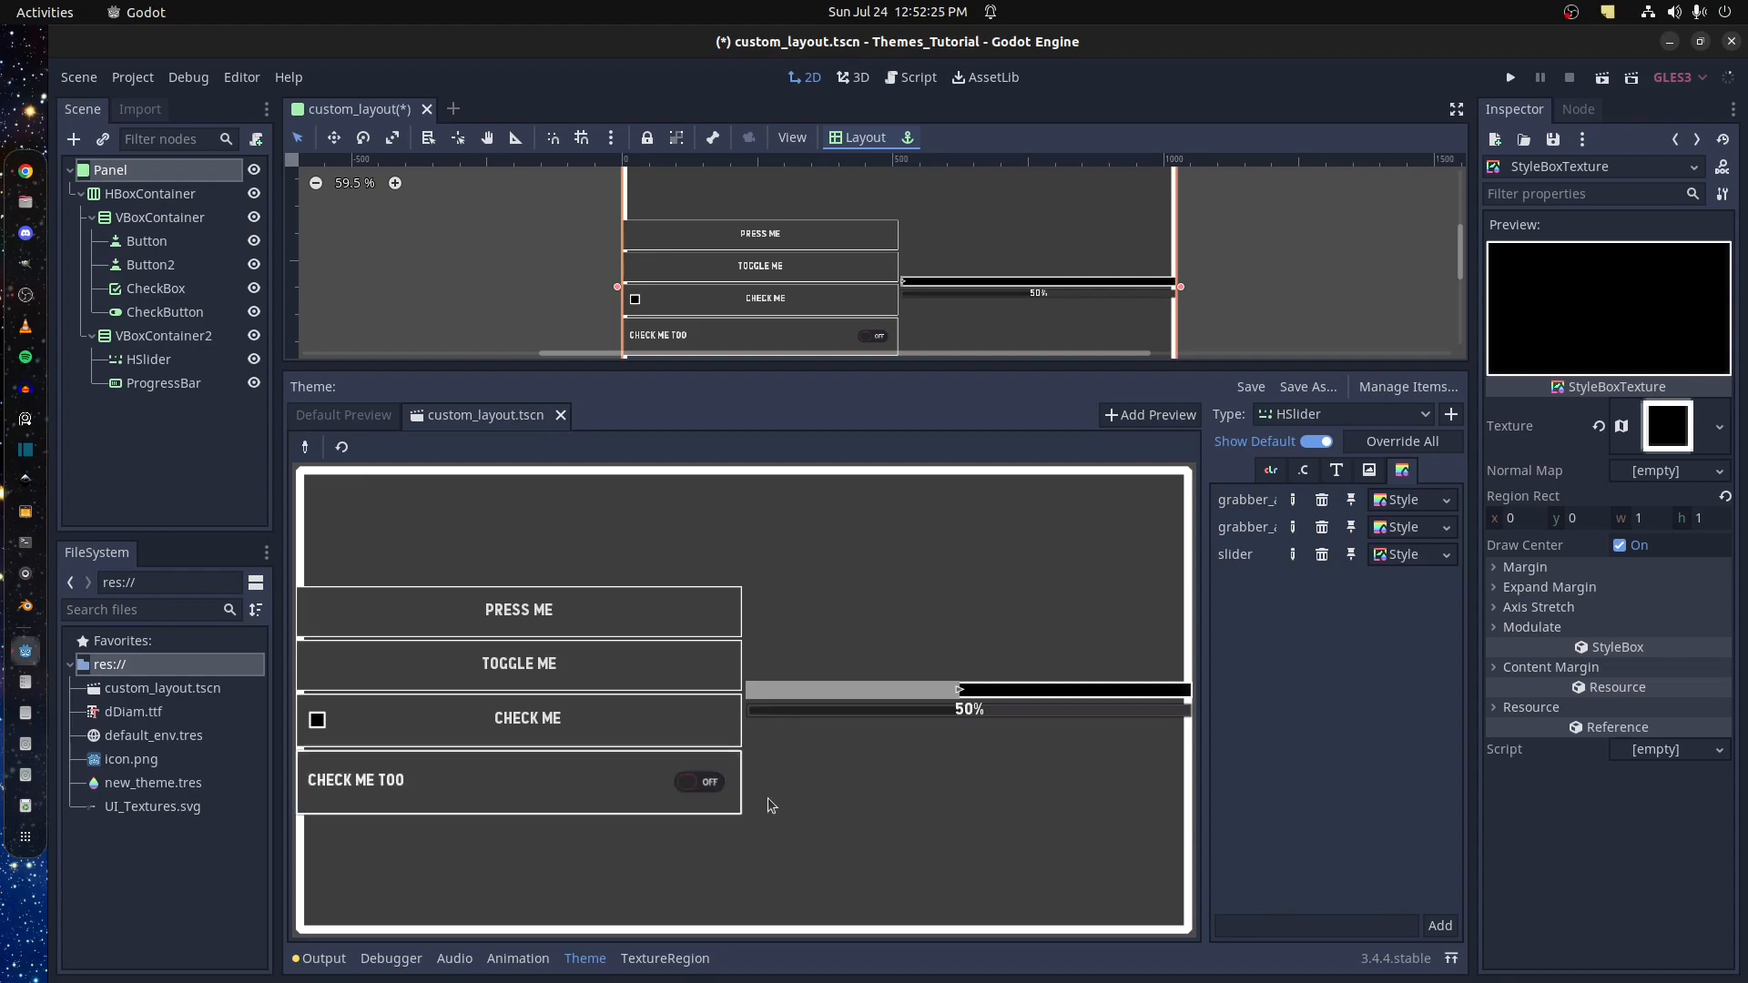
pyautogui.click(534, 794)
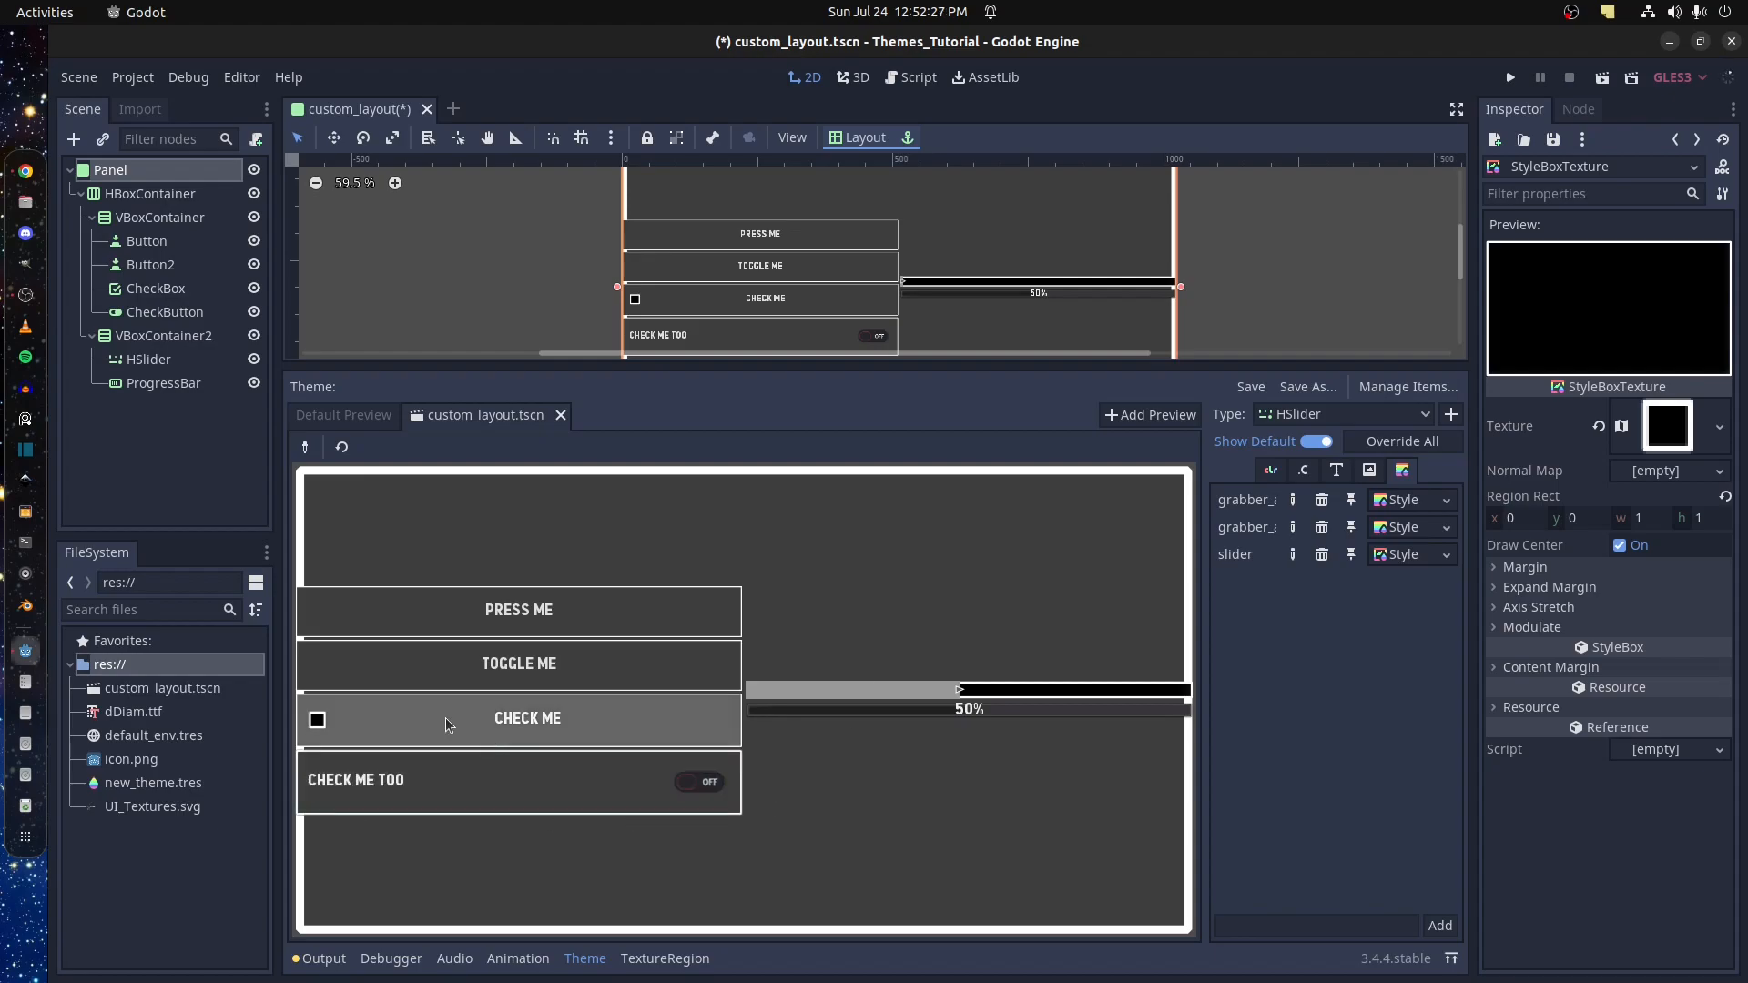
pyautogui.click(560, 792)
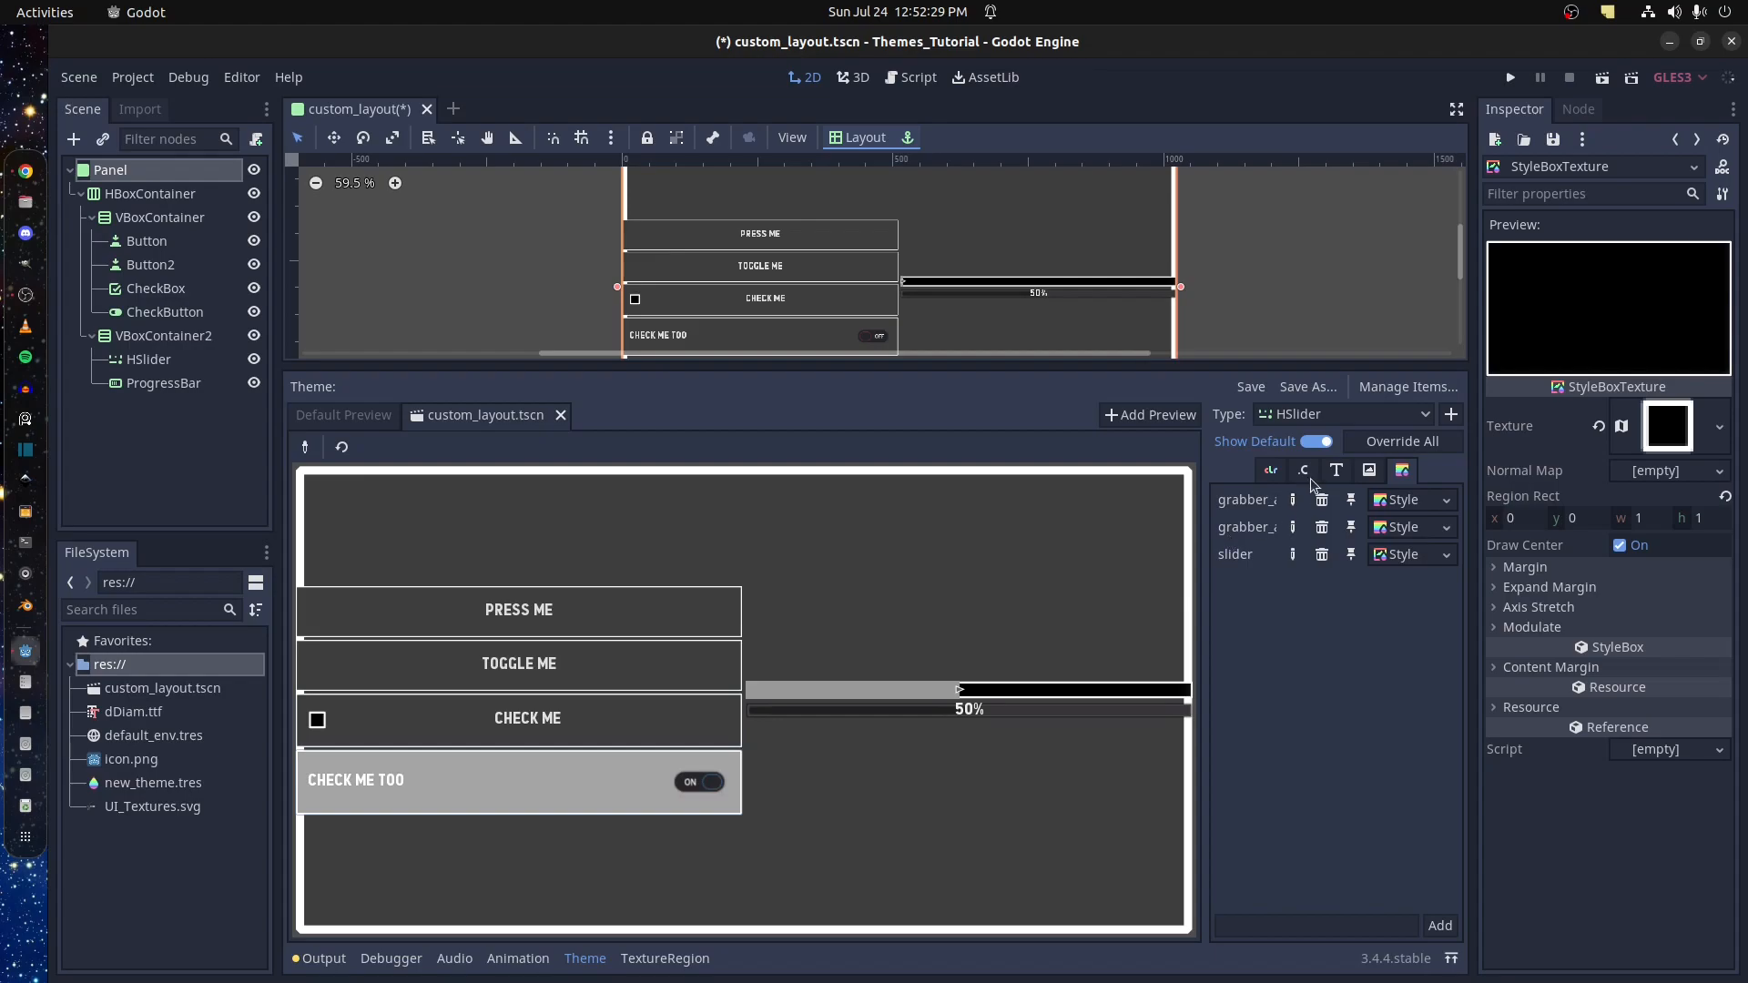
# Pick CHECK ME TOO in the preview and look through the CheckButton type's font, icon and style items
pyautogui.click(305, 447)
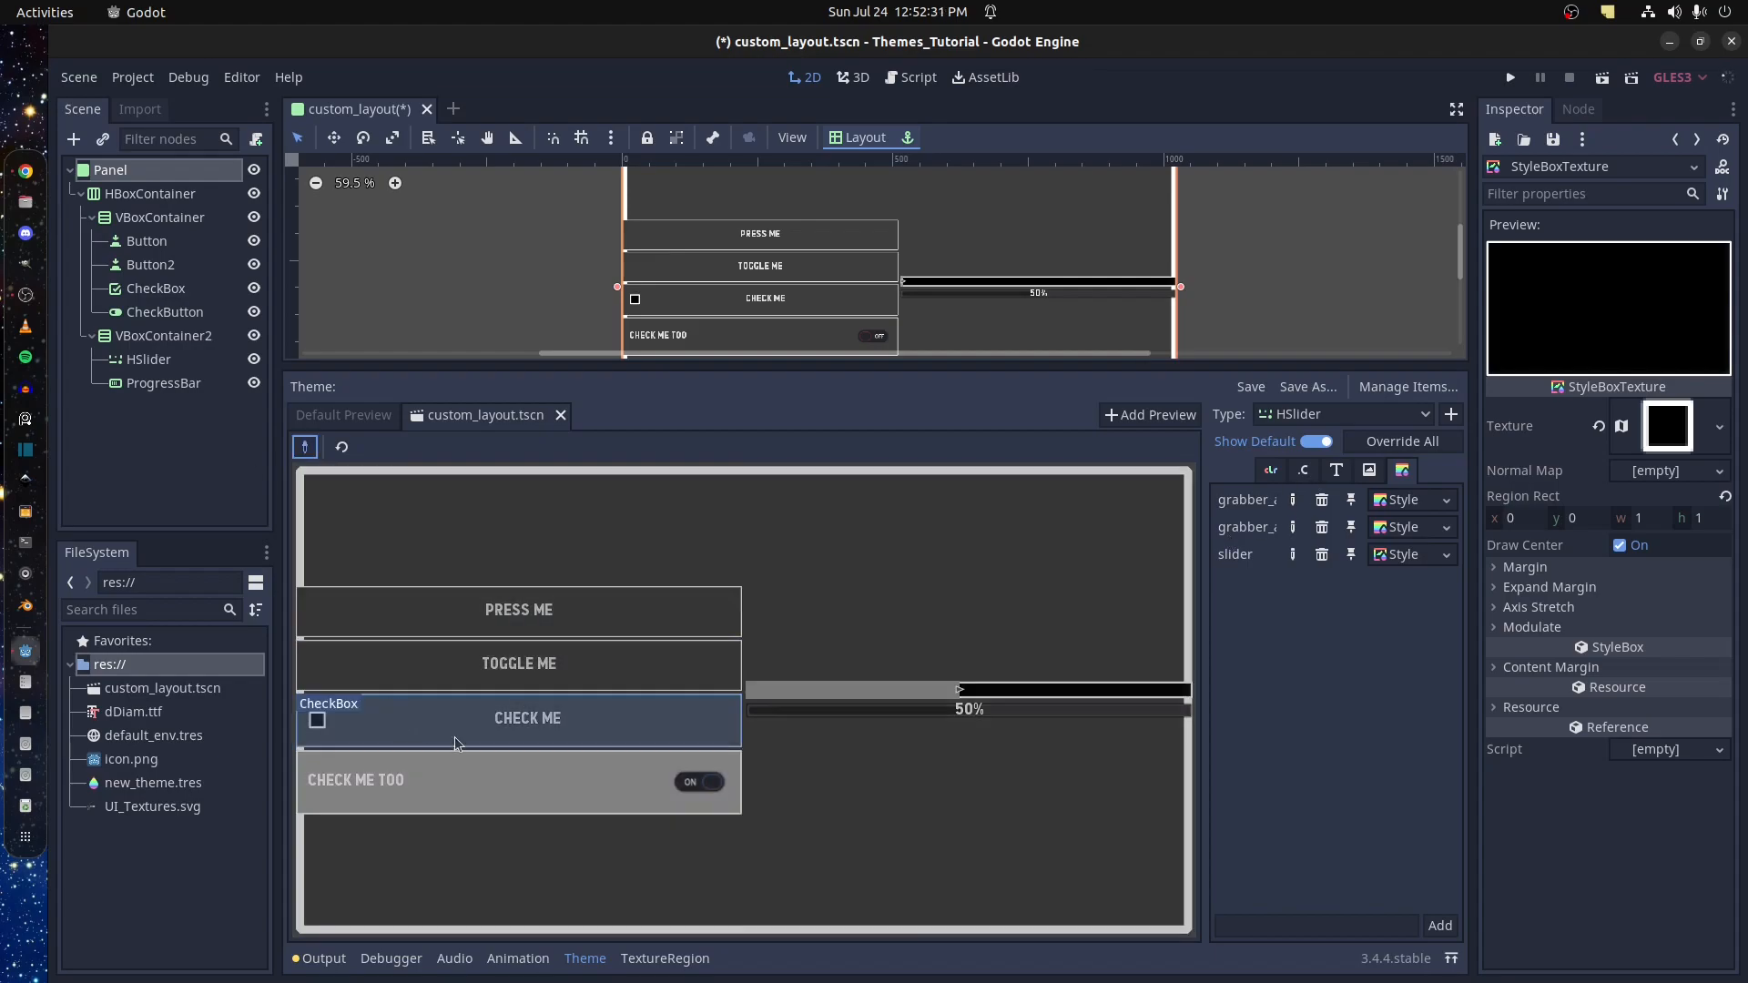
pyautogui.click(477, 790)
pyautogui.click(1340, 472)
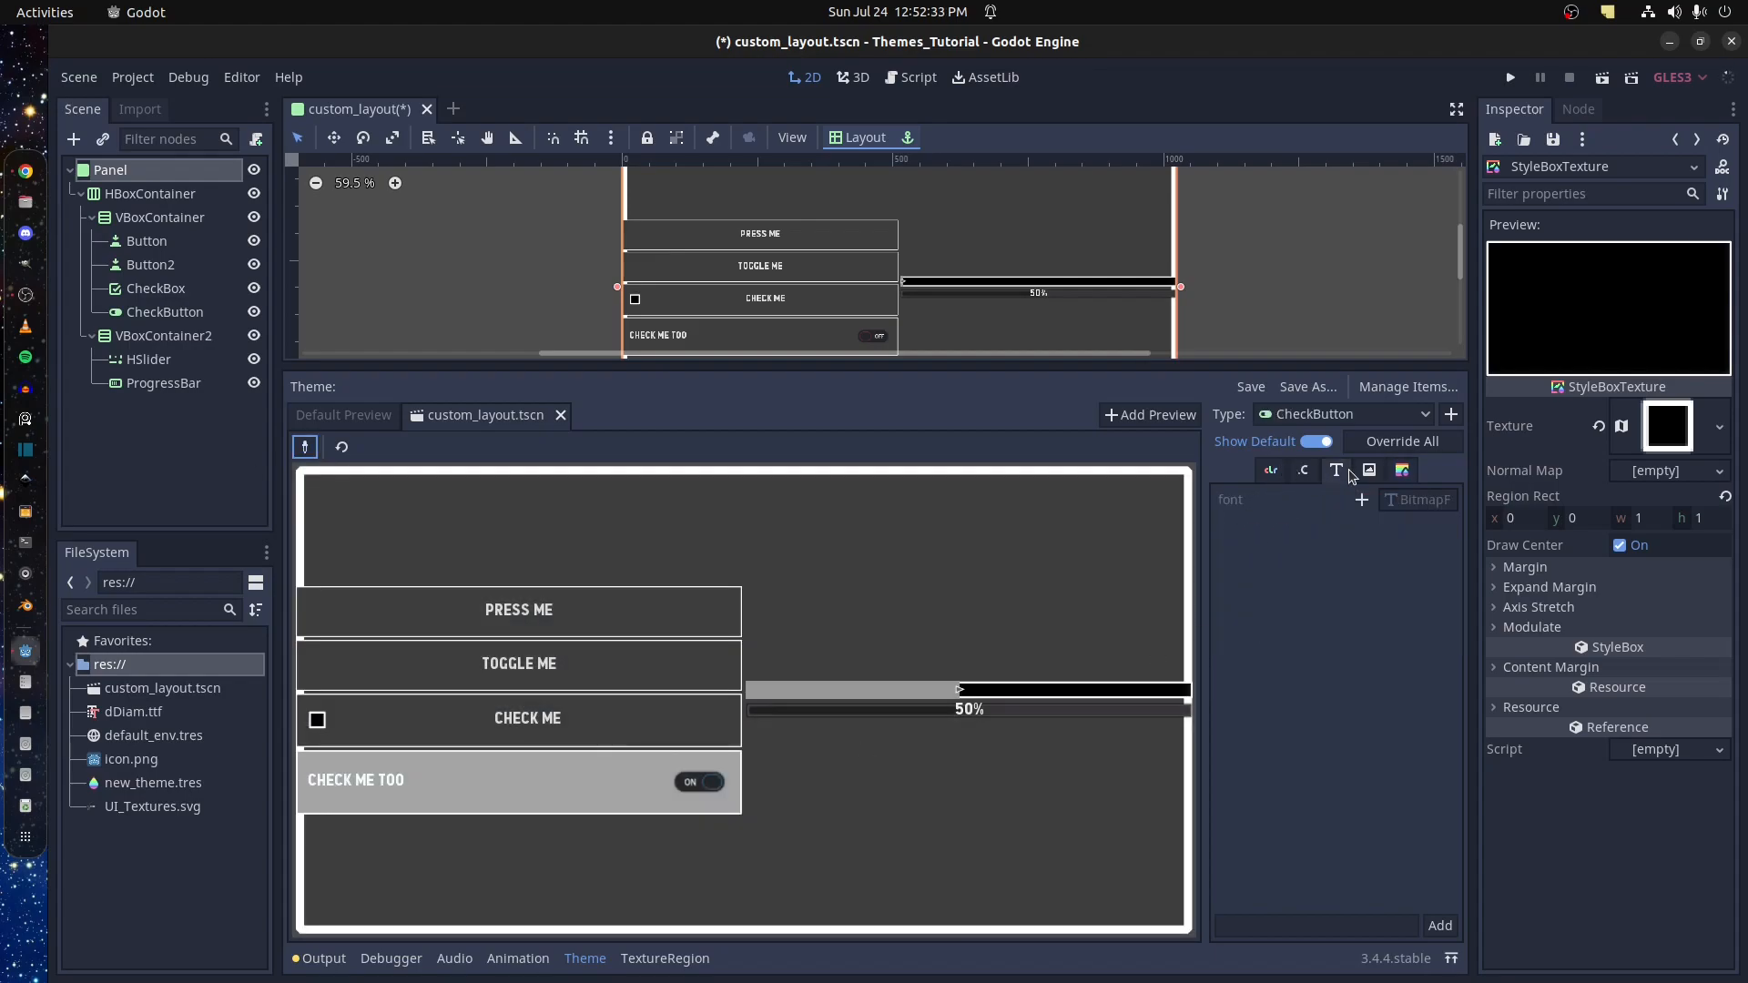
pyautogui.click(1369, 472)
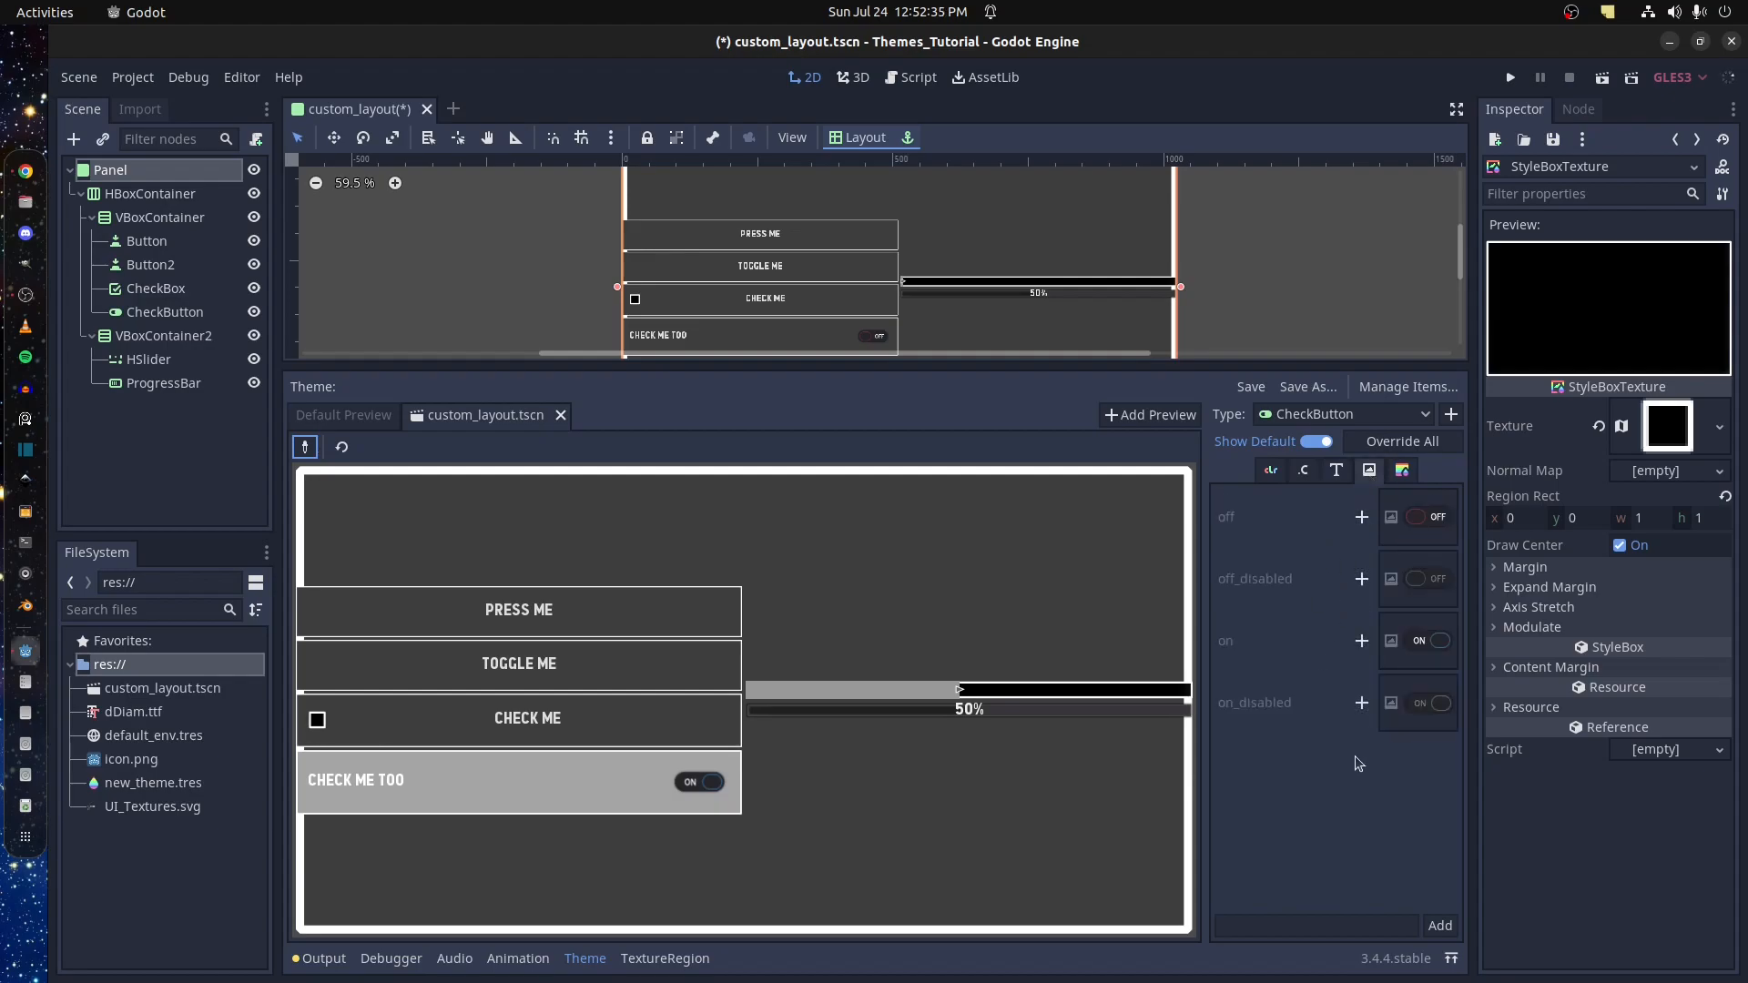
pyautogui.click(1402, 472)
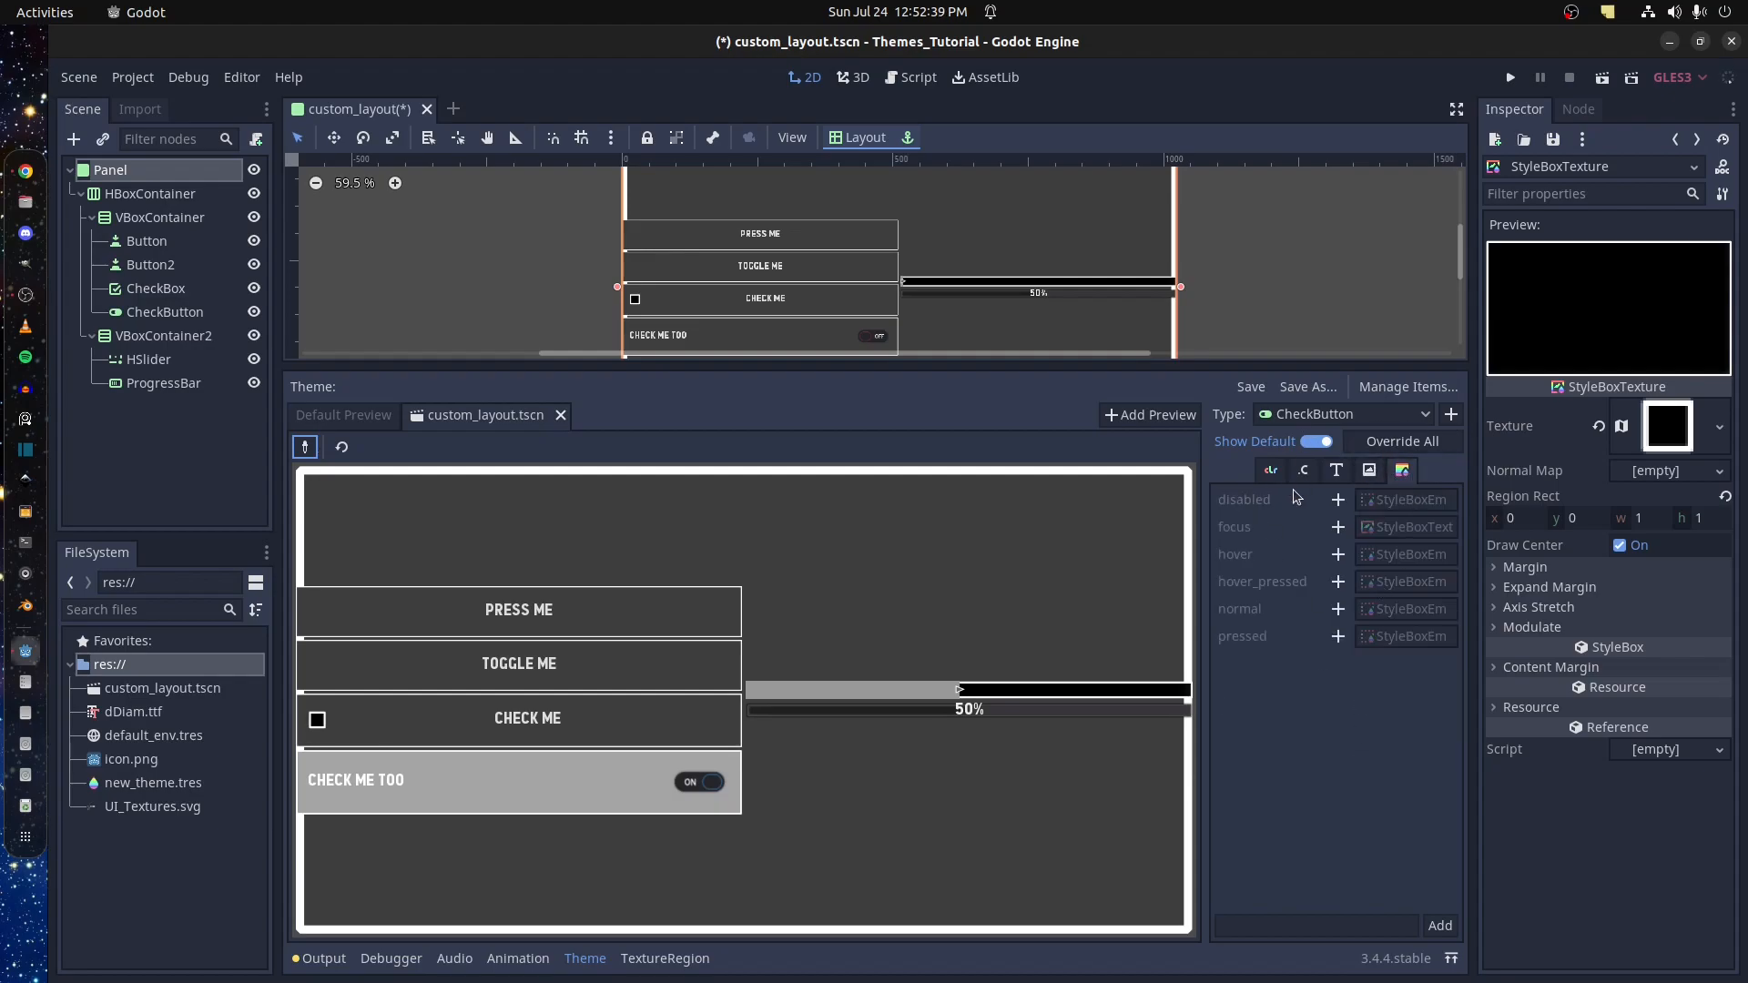
# Select the root Panel node in the scene tree
pyautogui.click(125, 193)
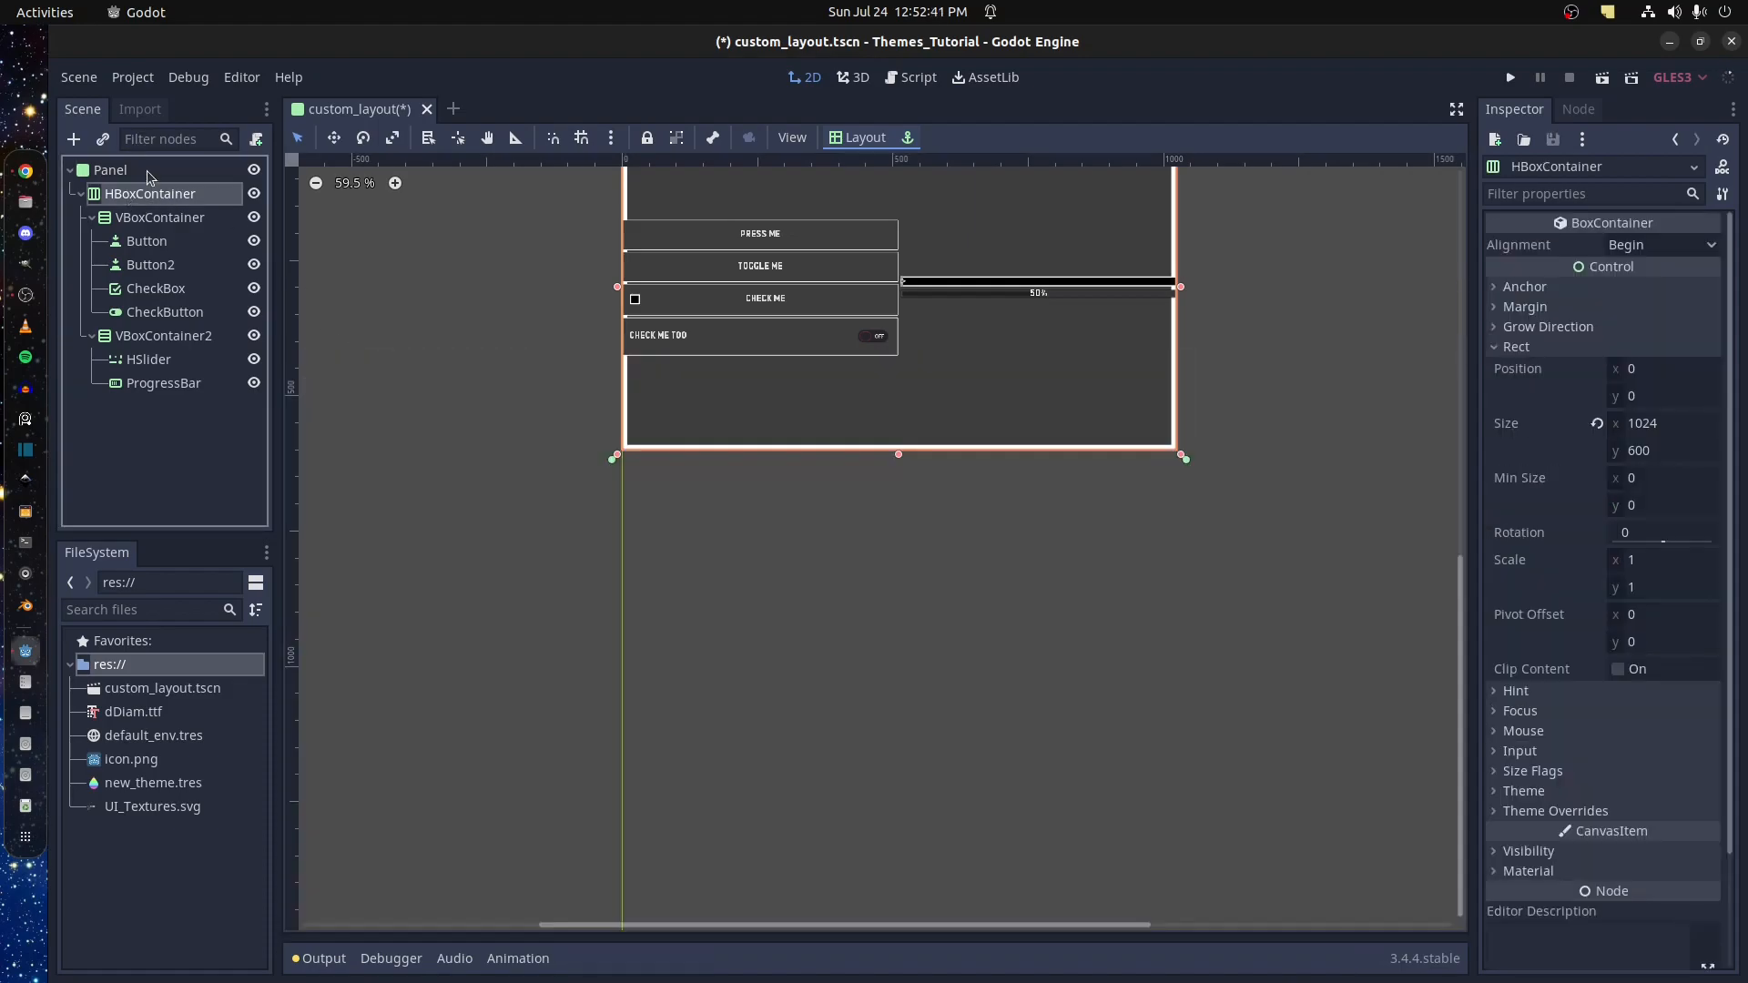
pyautogui.click(145, 171)
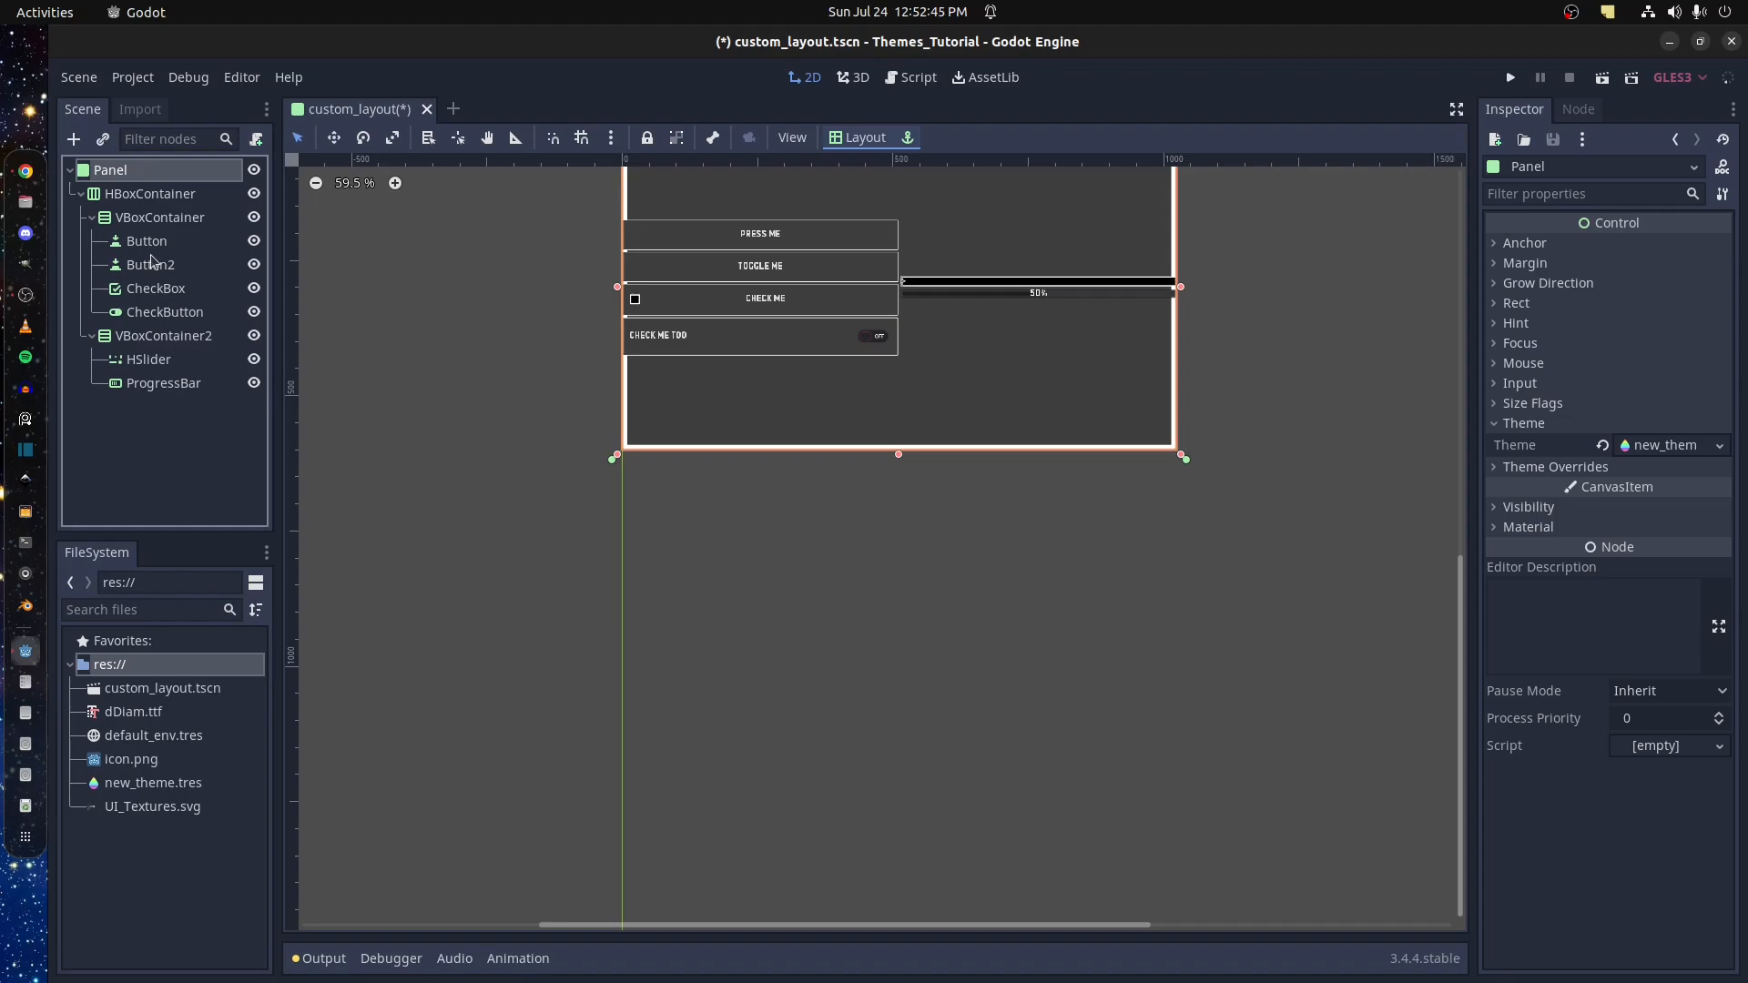
# Compare the container nodes with the root Panel in the scene tree and check the Panel's Theme and Theme Overrides properties
pyautogui.click(147, 194)
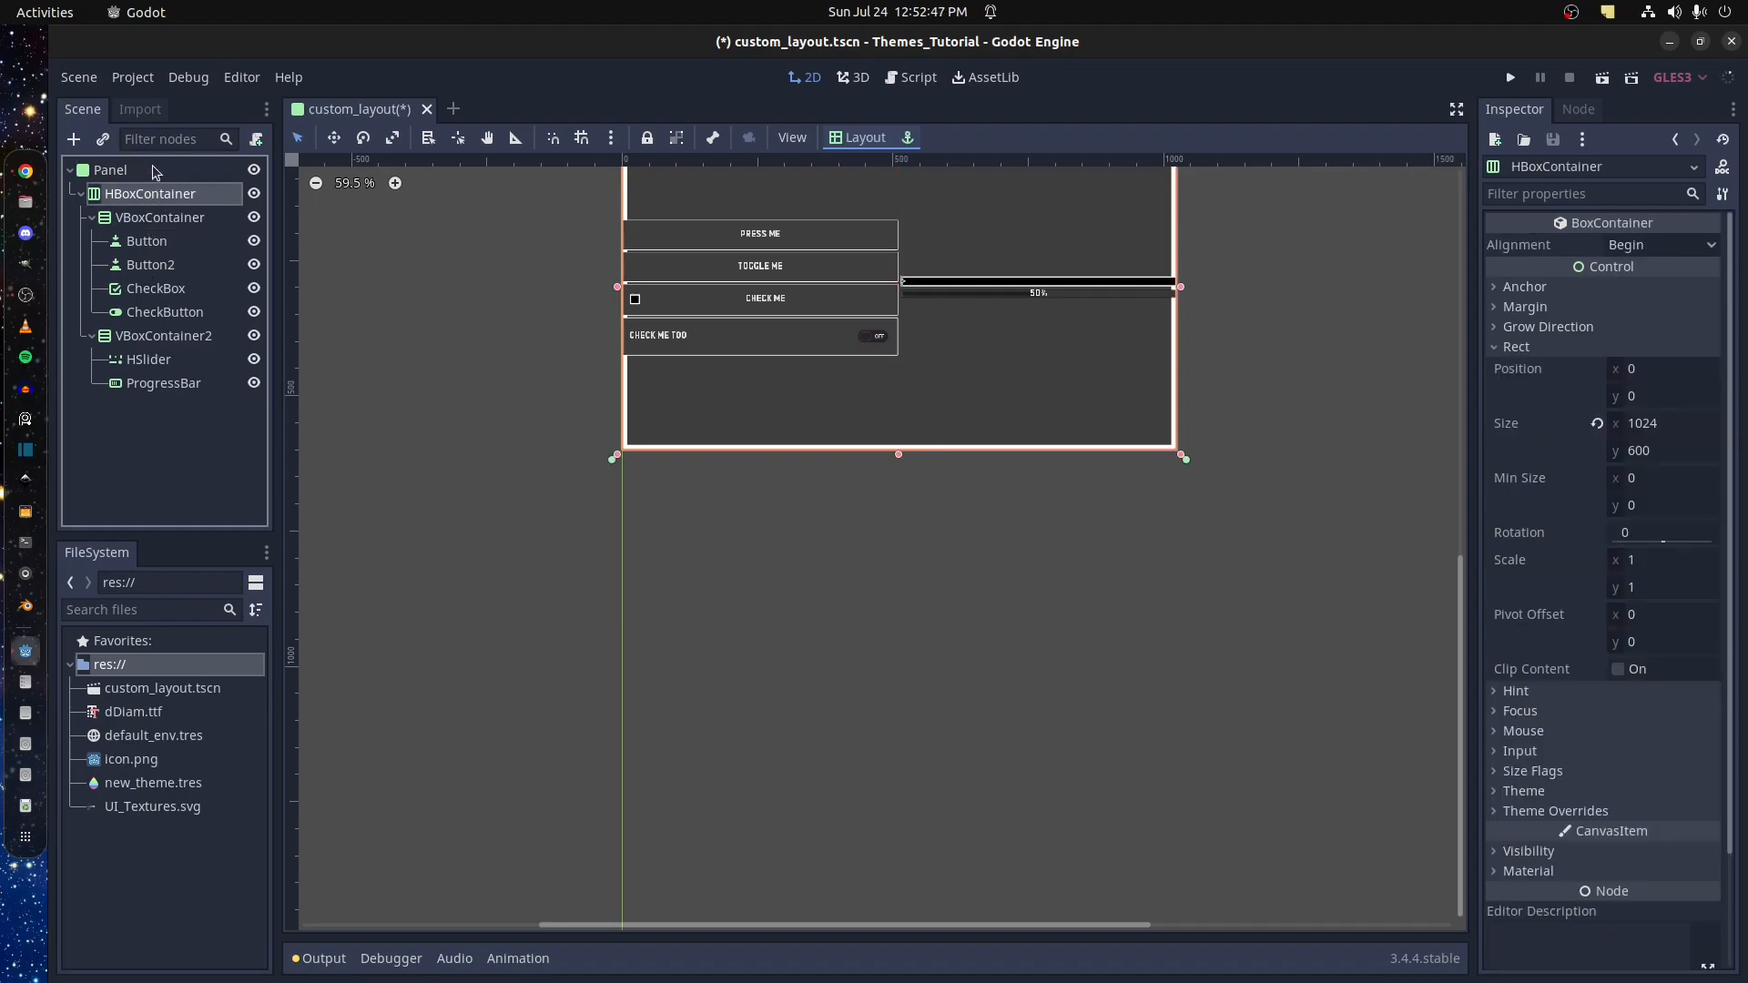
pyautogui.click(105, 170)
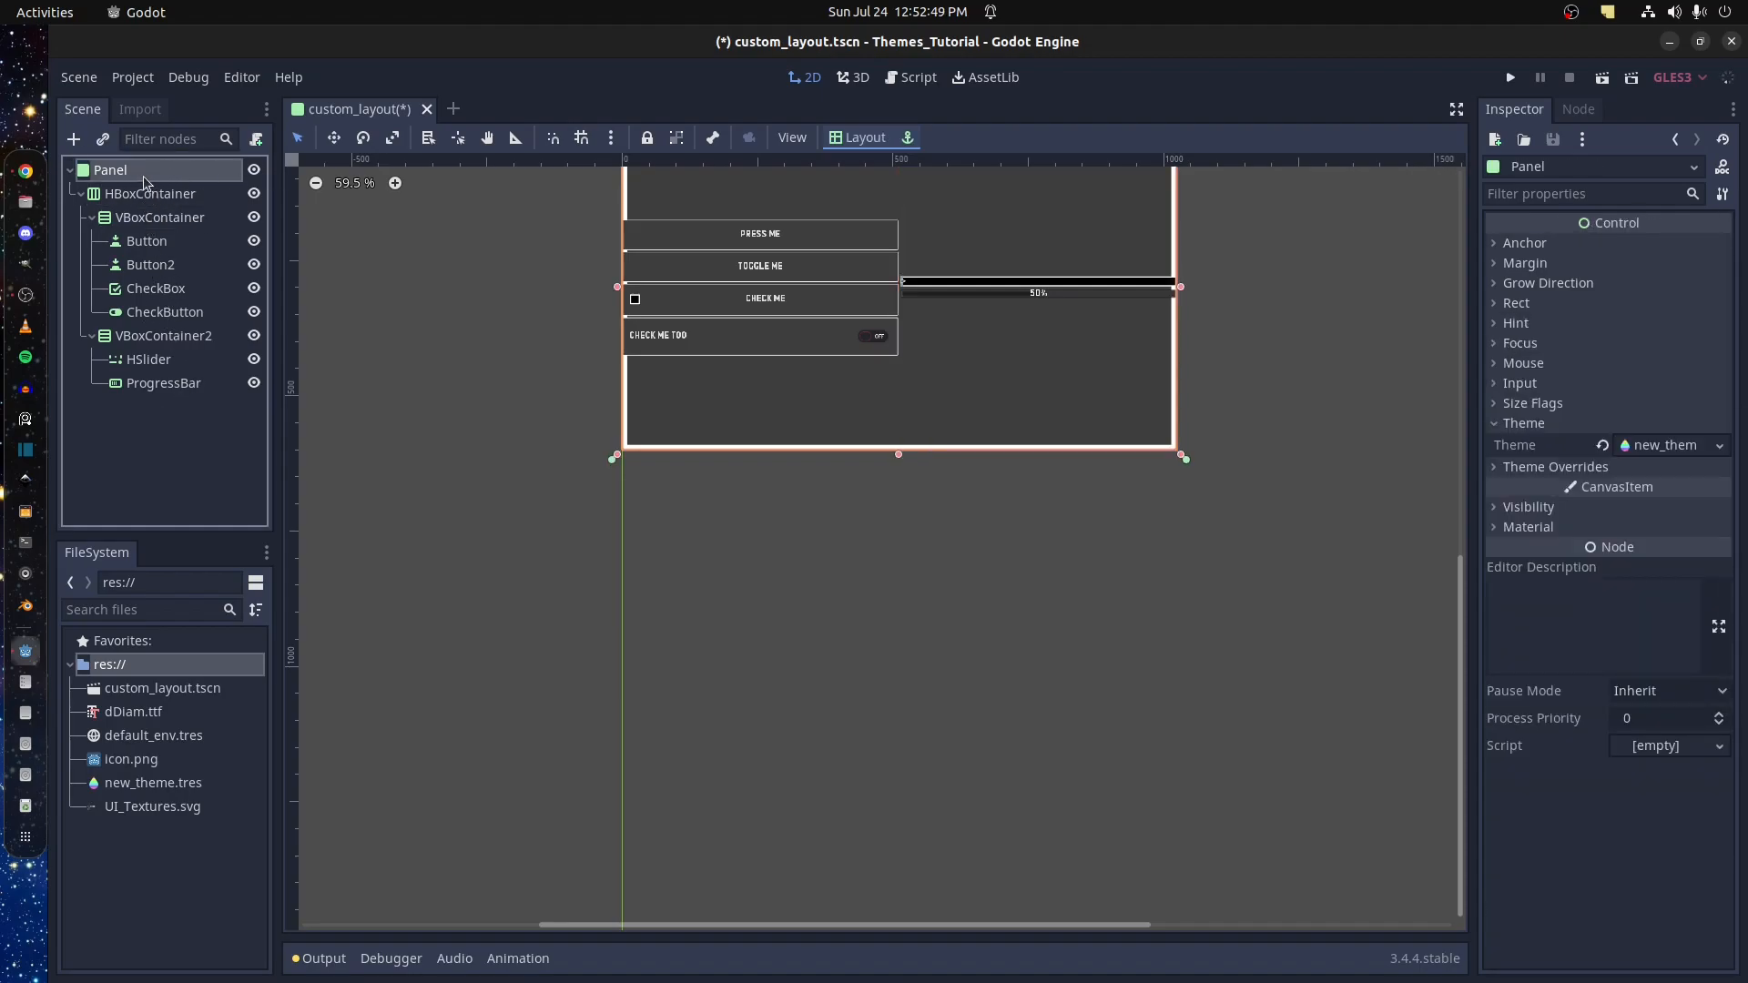
pyautogui.click(204, 390)
pyautogui.click(182, 196)
pyautogui.click(200, 335)
pyautogui.click(166, 198)
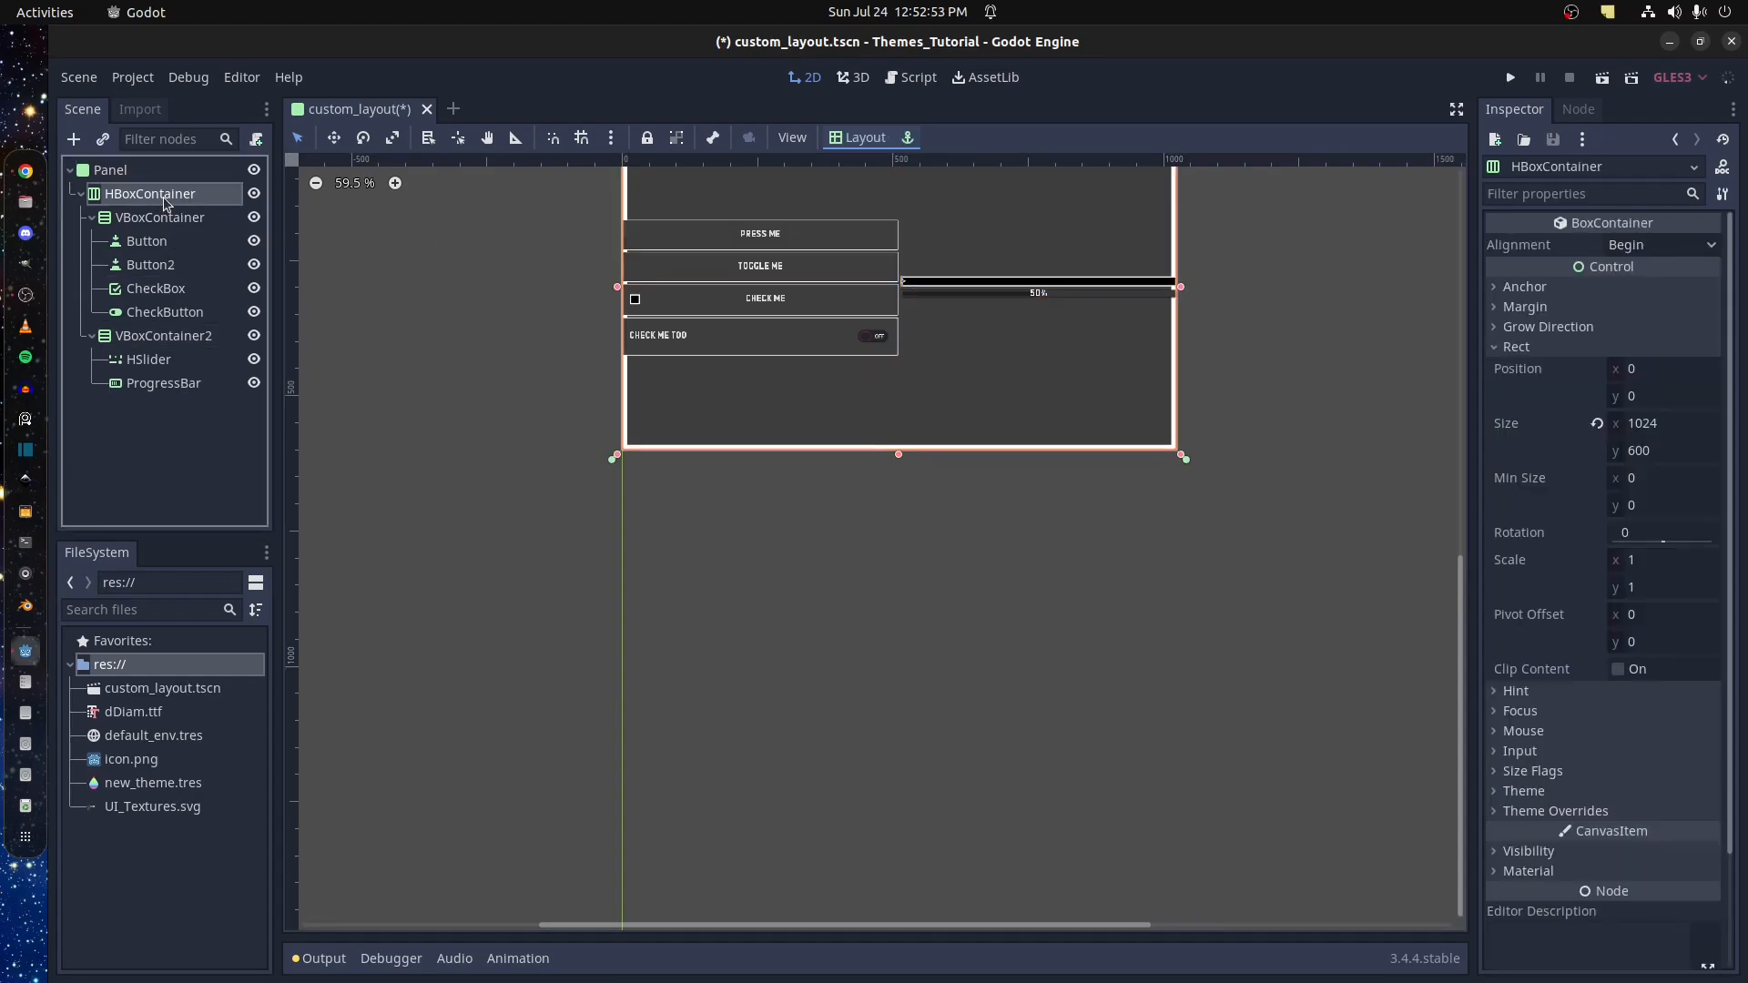
pyautogui.click(114, 170)
pyautogui.click(1547, 467)
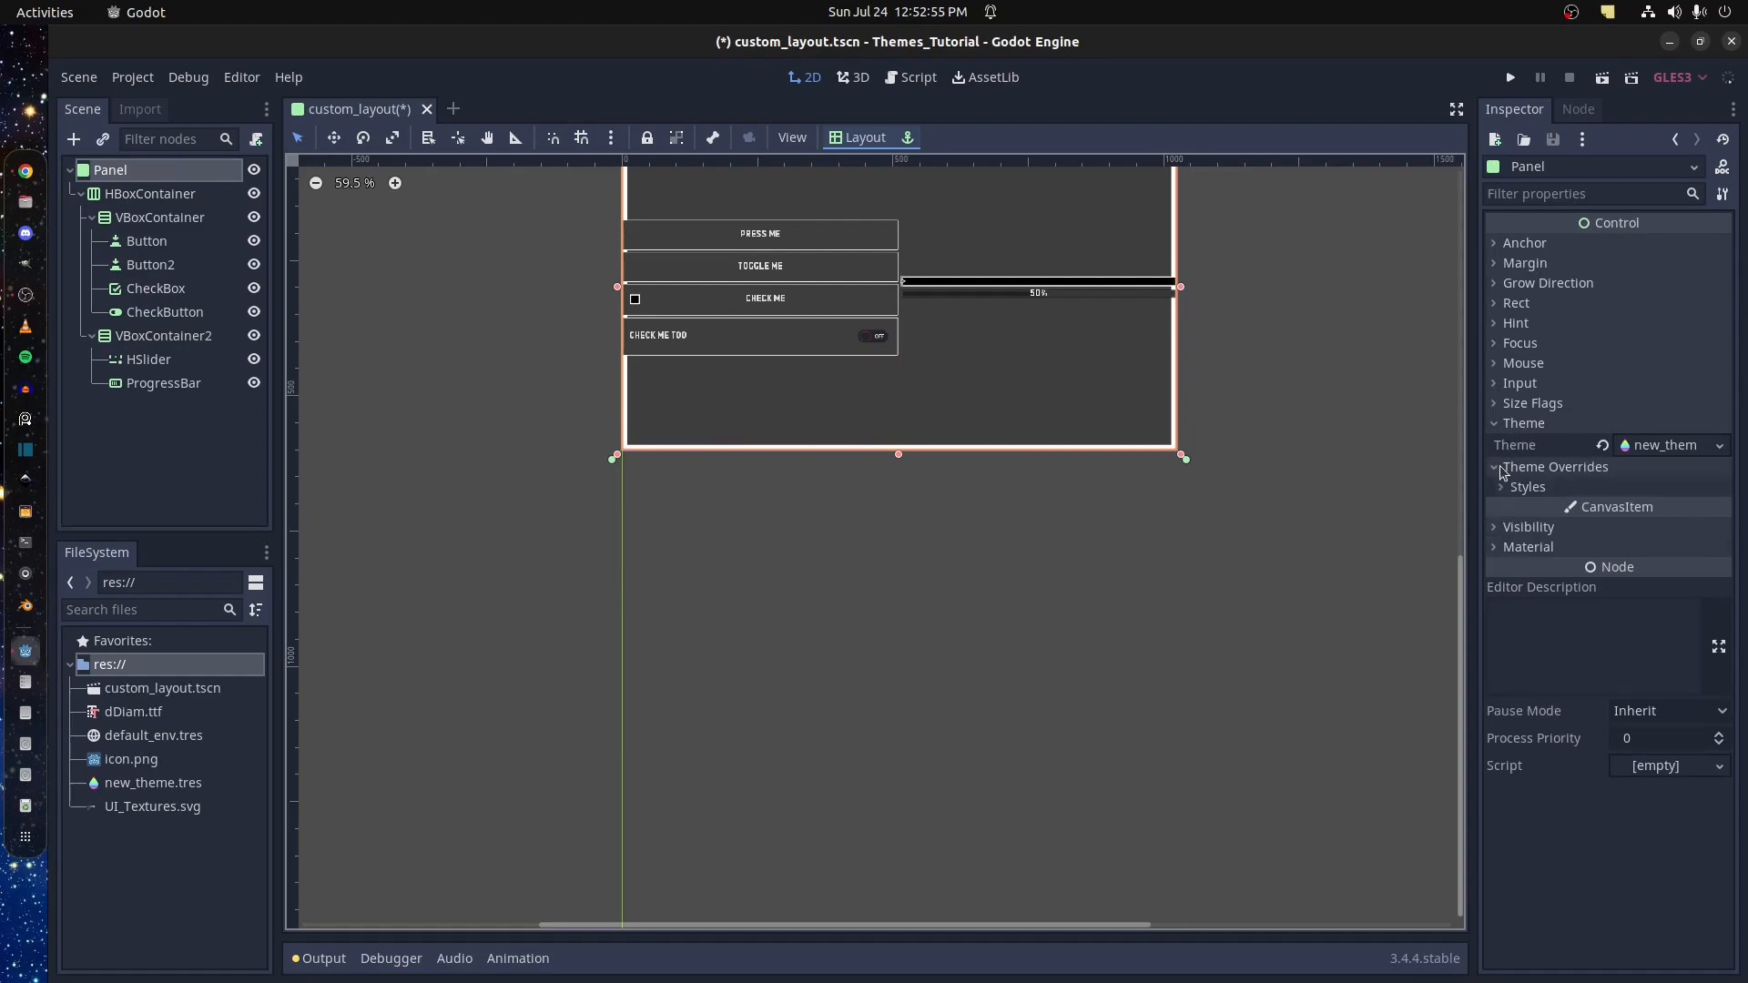
pyautogui.click(1495, 467)
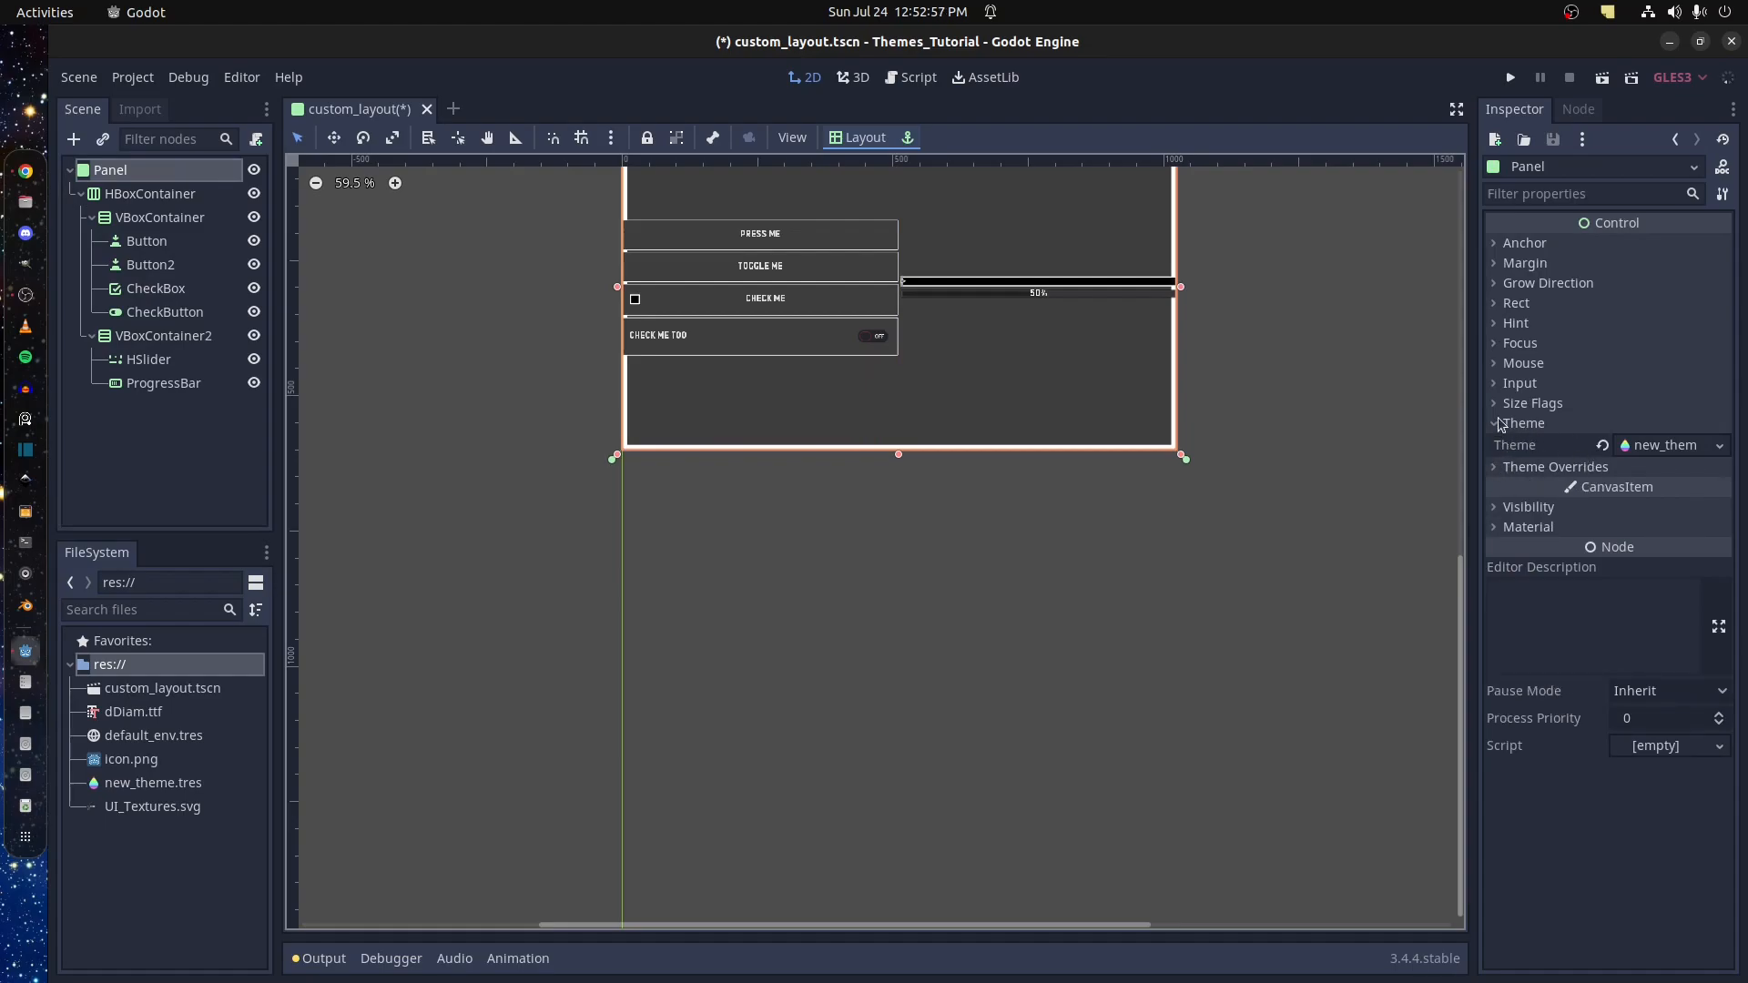
pyautogui.click(1497, 424)
# Examine the whole themed Panel layout with its buttons, slider and progress bar in the 2D view
pyautogui.scroll(5, 915, 384)
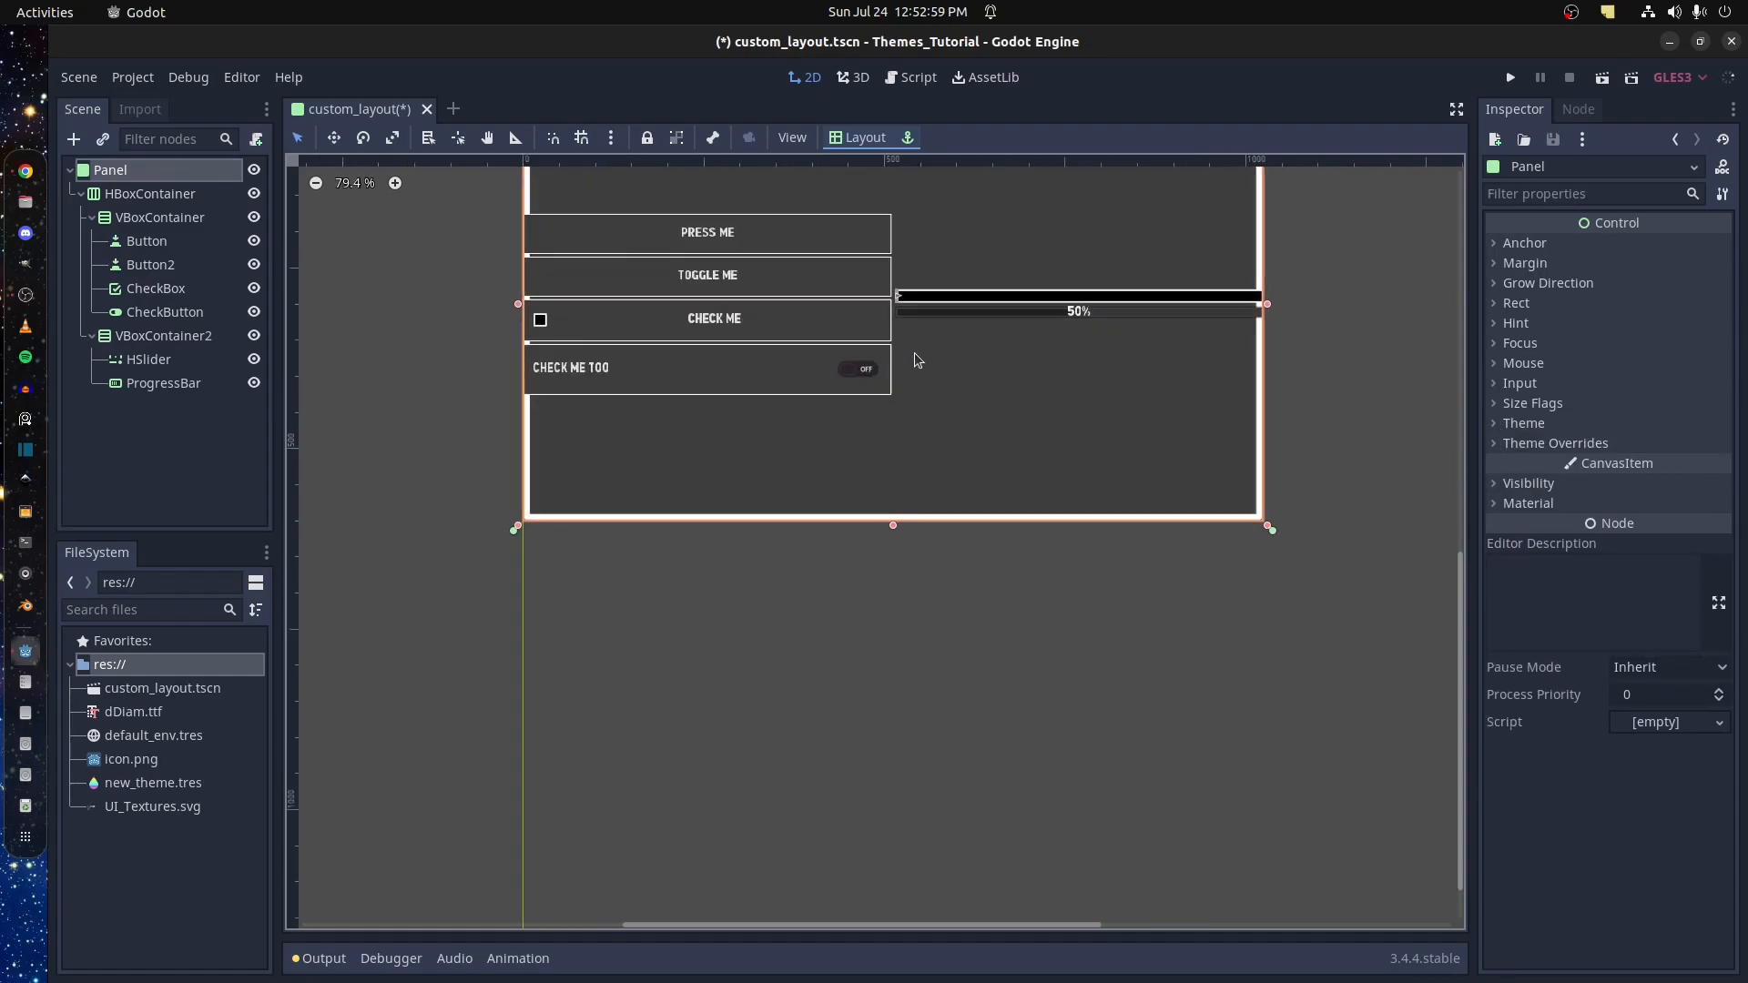
pyautogui.scroll(-8, 914, 353)
pyautogui.moveTo(914, 353); pyautogui.dragTo(916, 535, button='middle')
pyautogui.scroll(5, 916, 541)
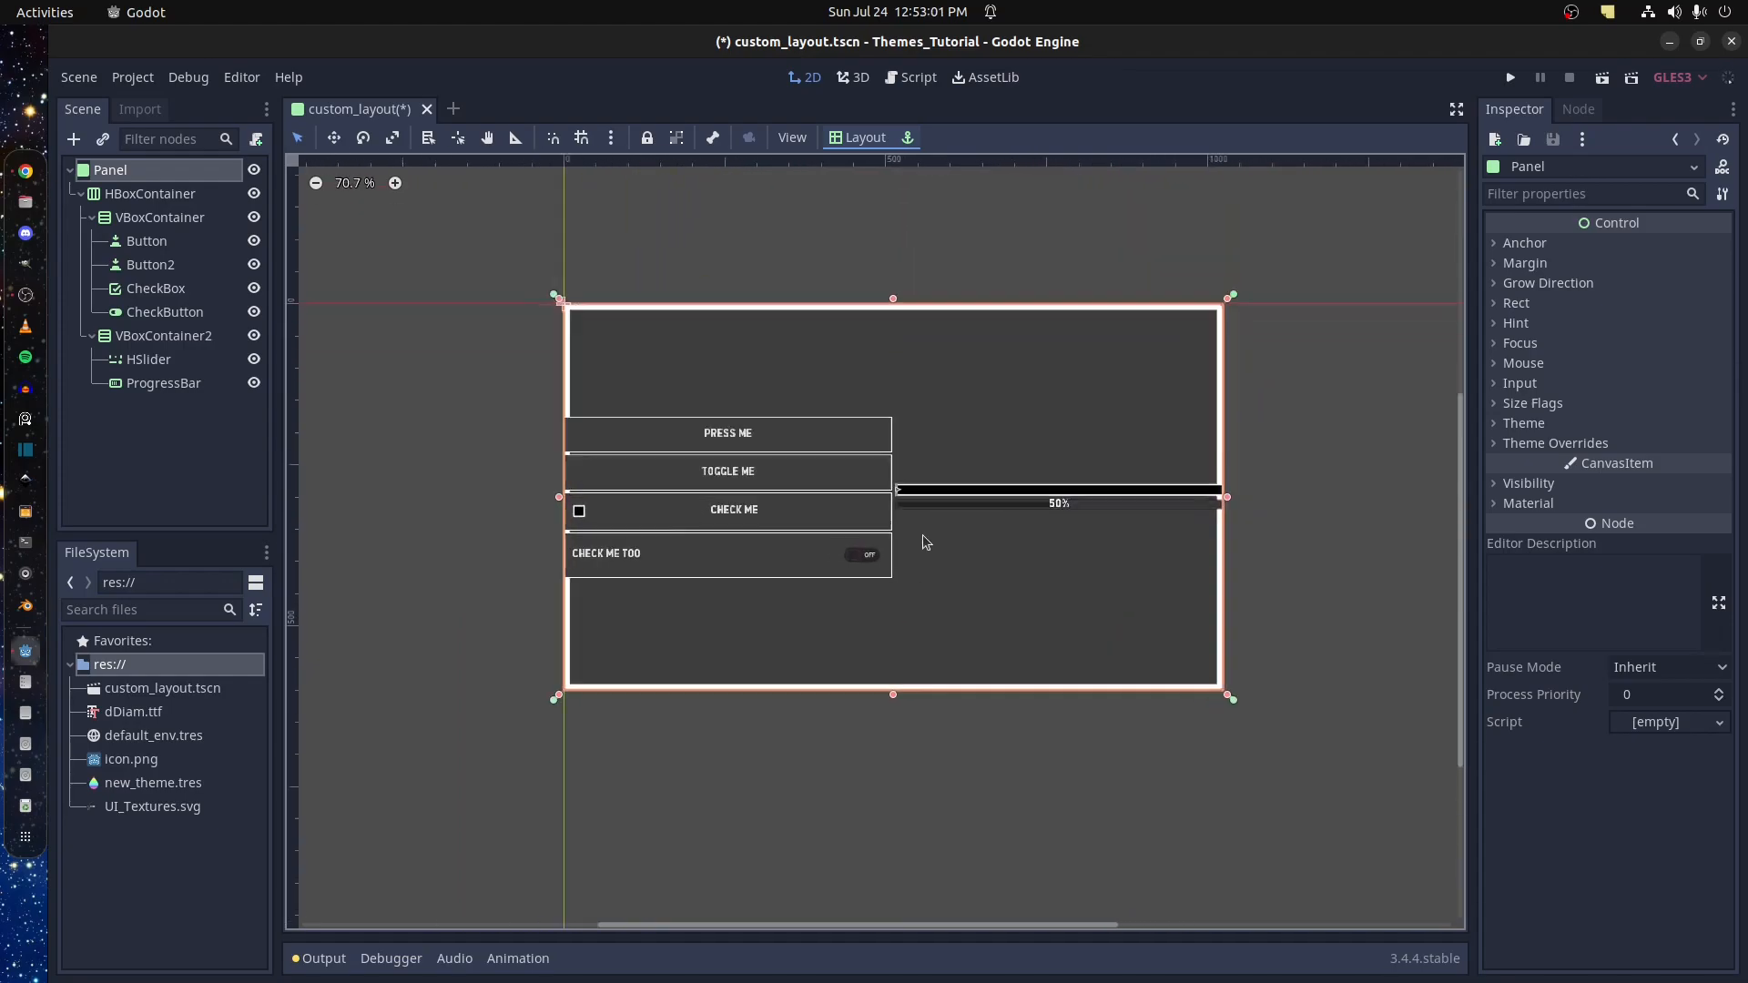